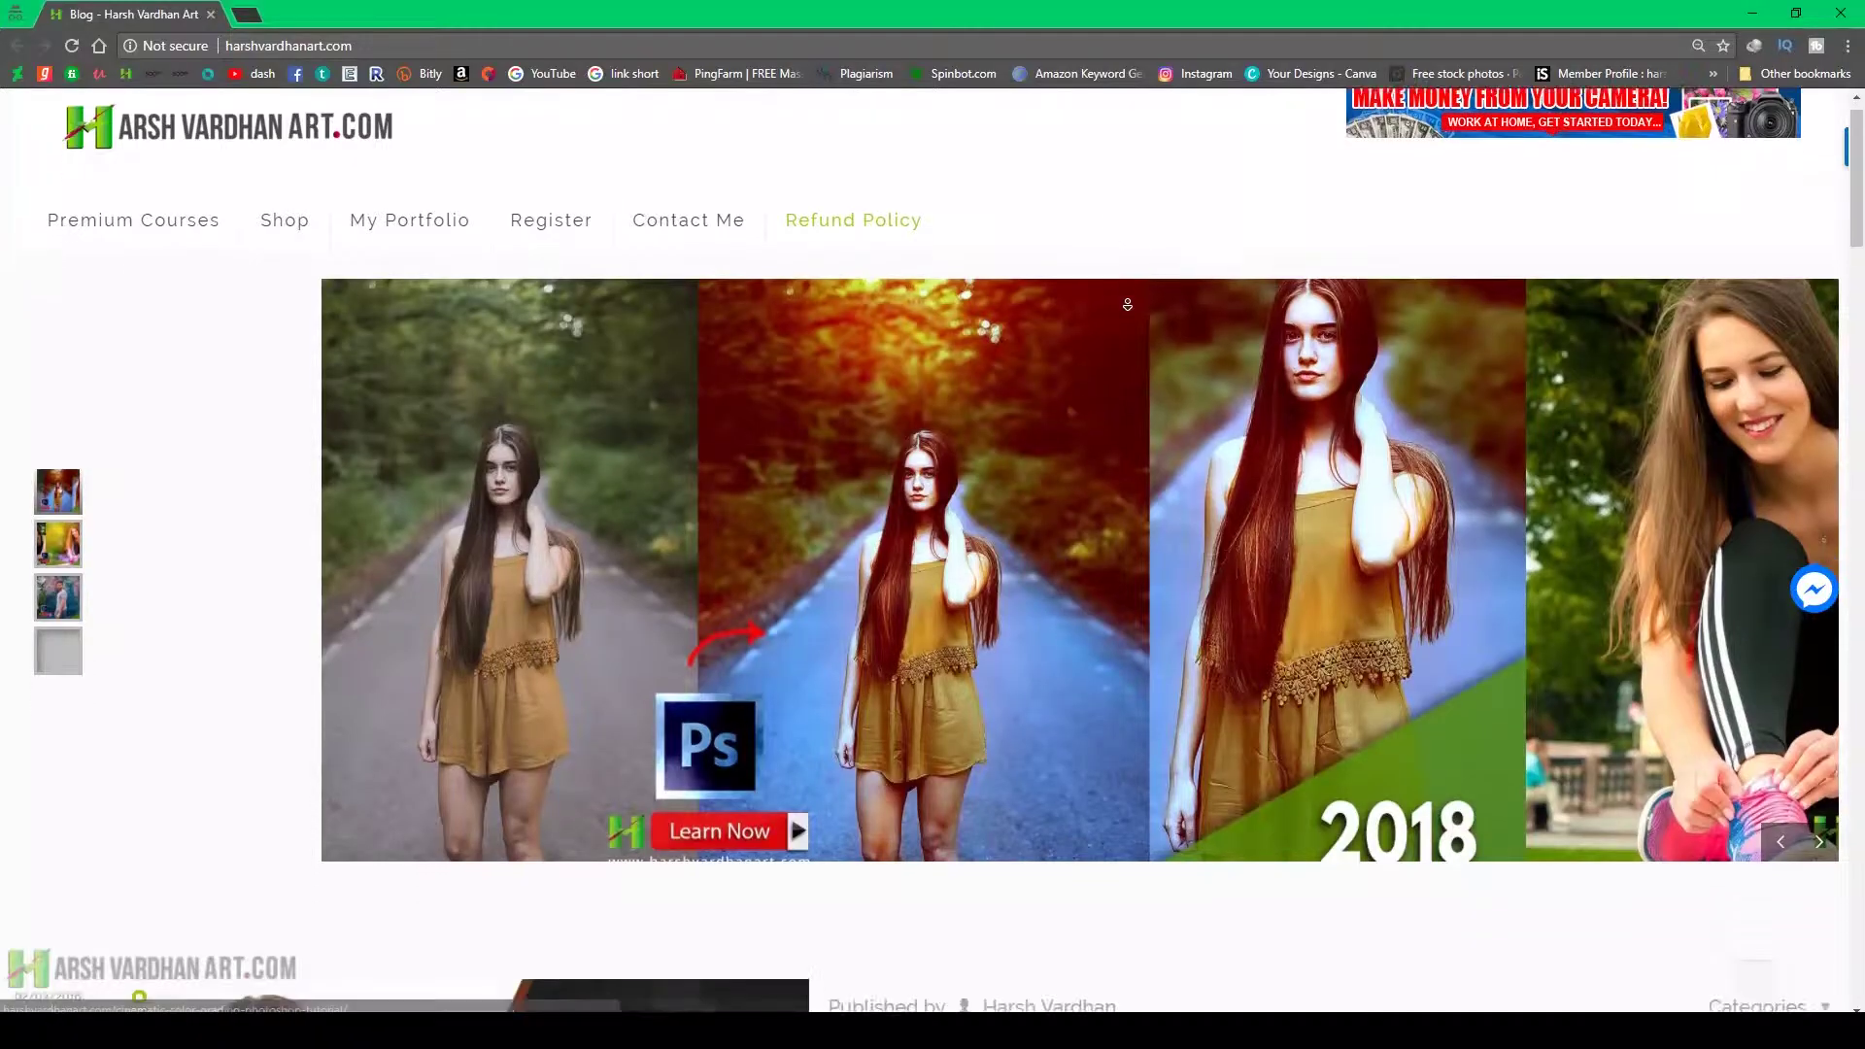
scroll(1127, 304, "down", 9)
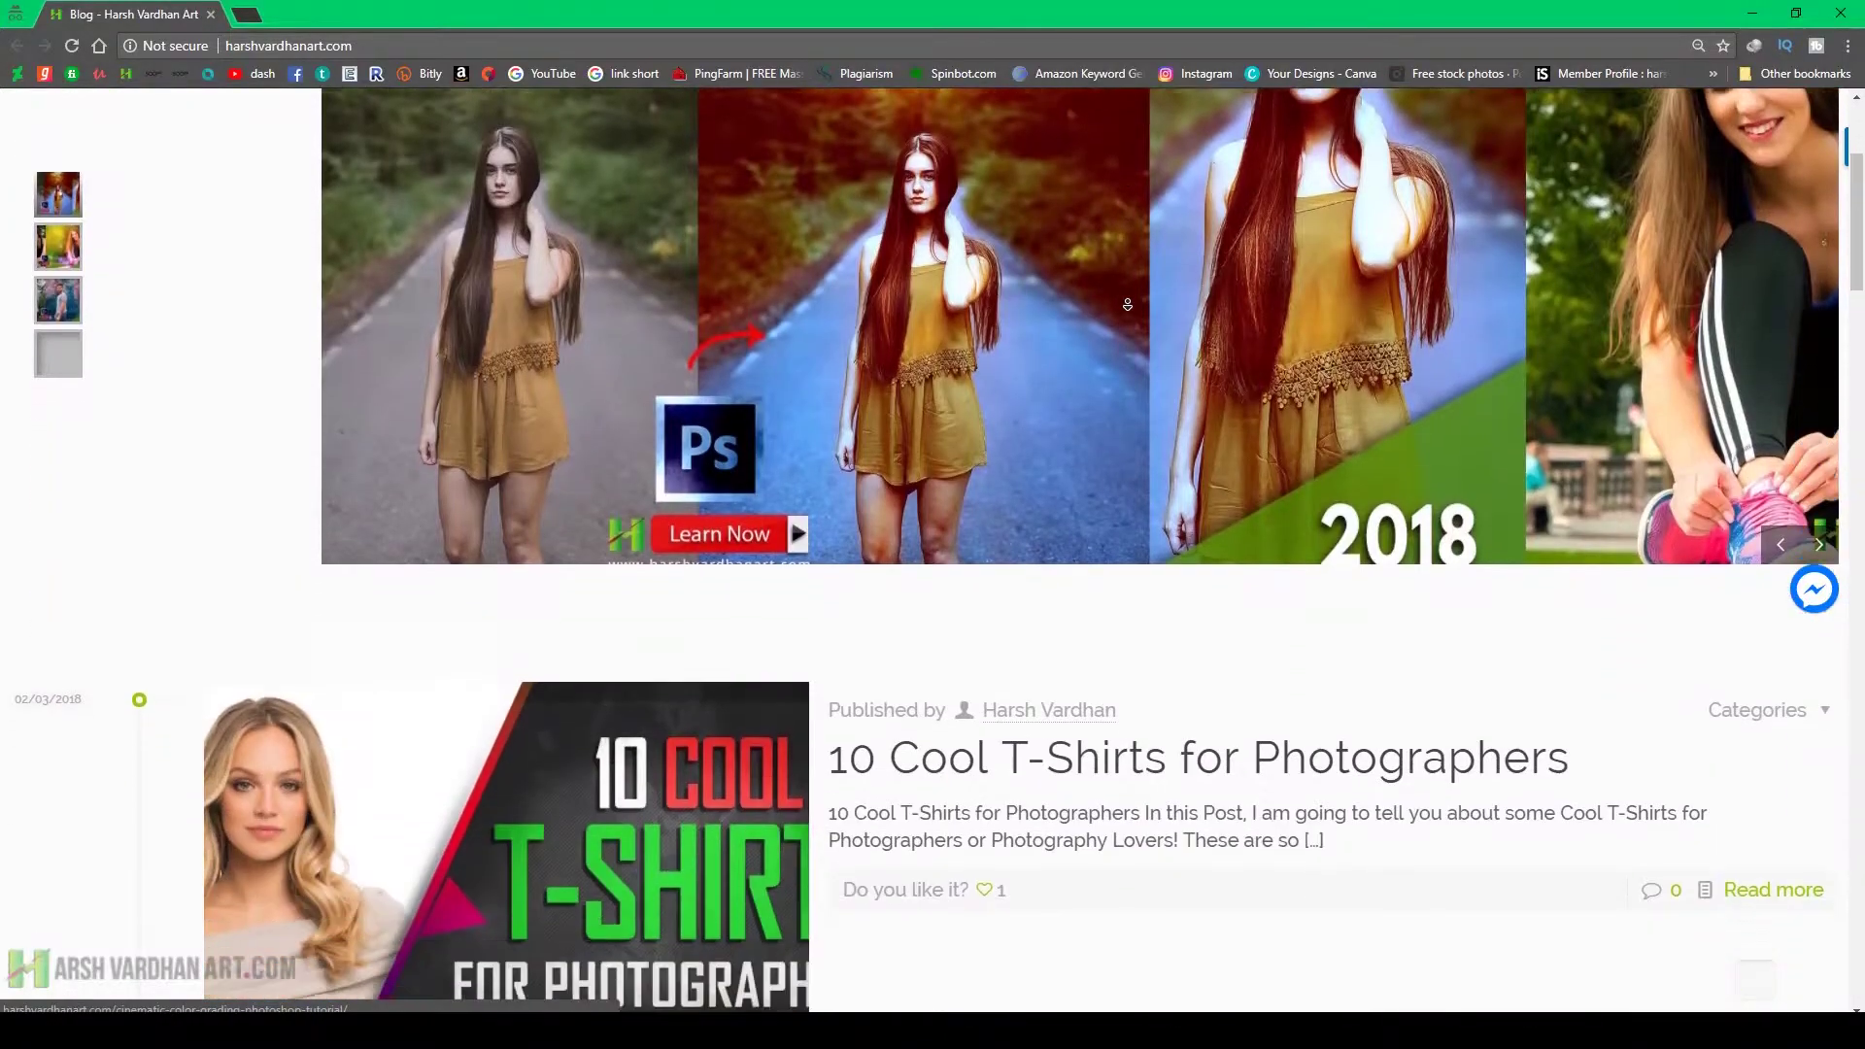
scroll(1127, 304, "down", 12)
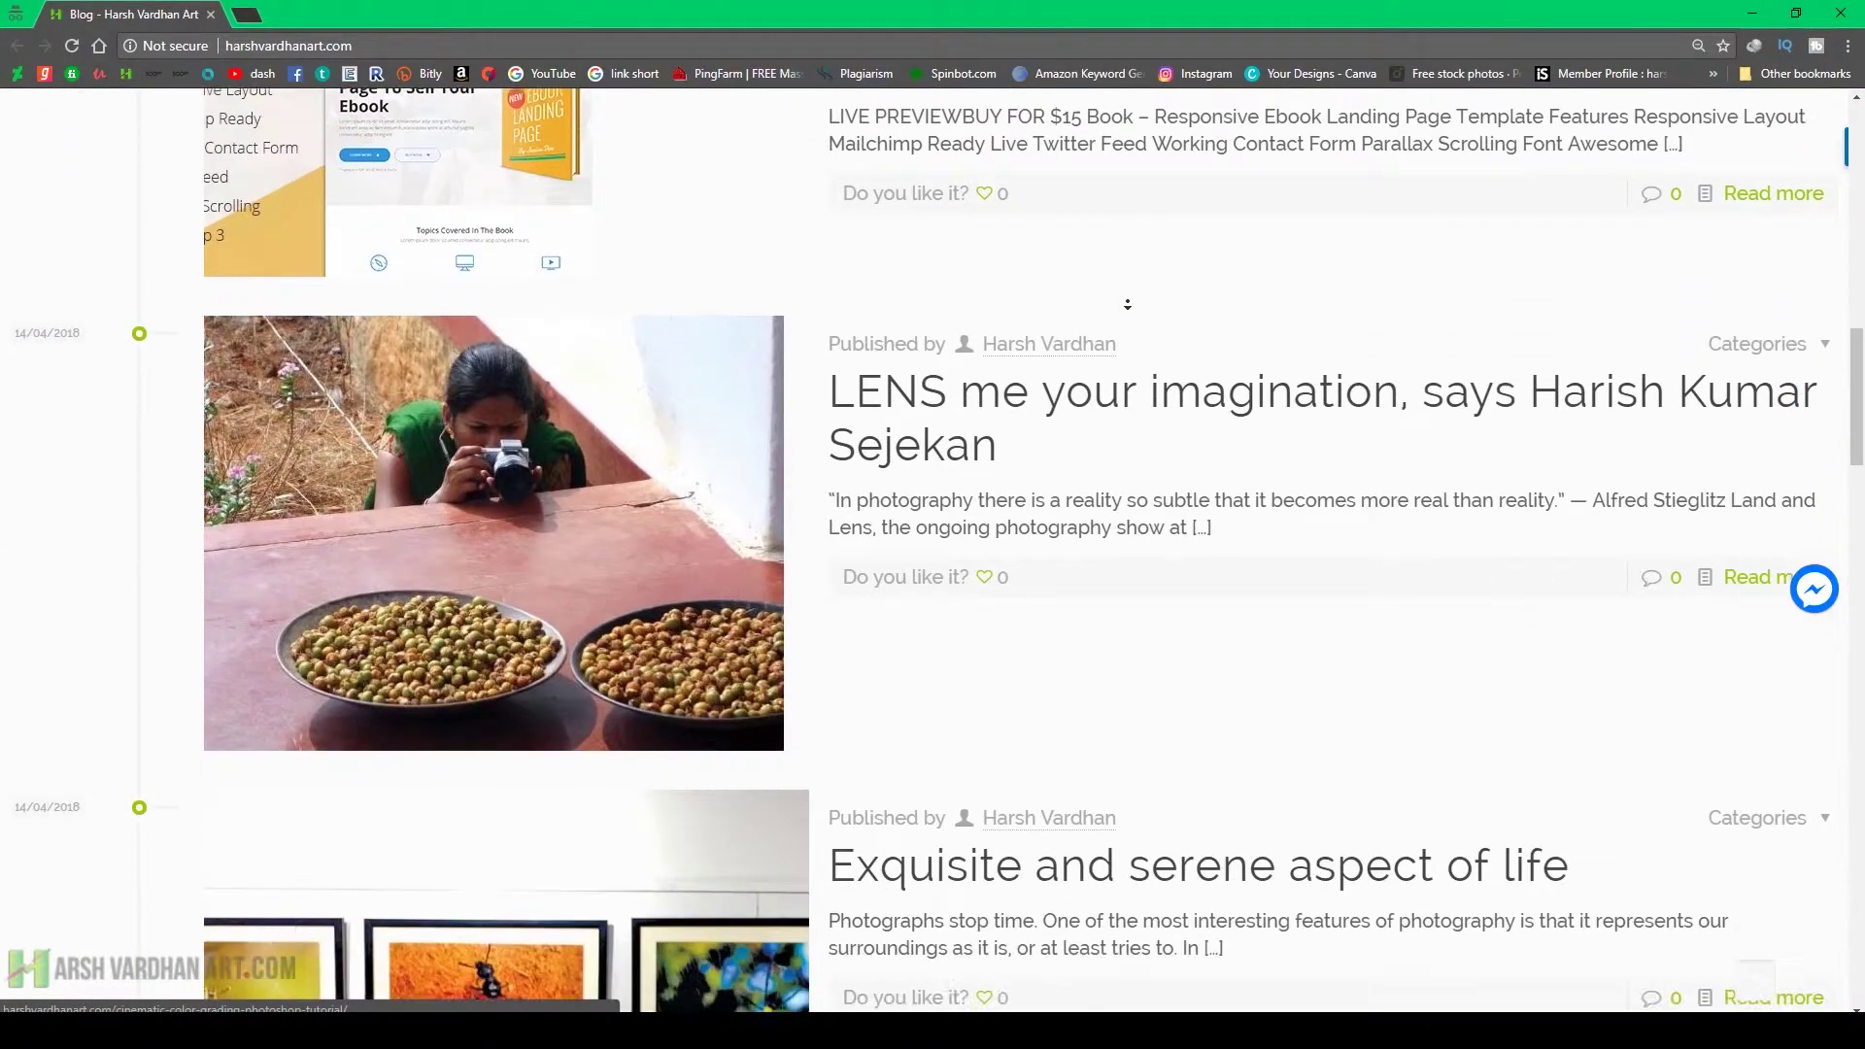
scroll(1127, 304, "down", 3)
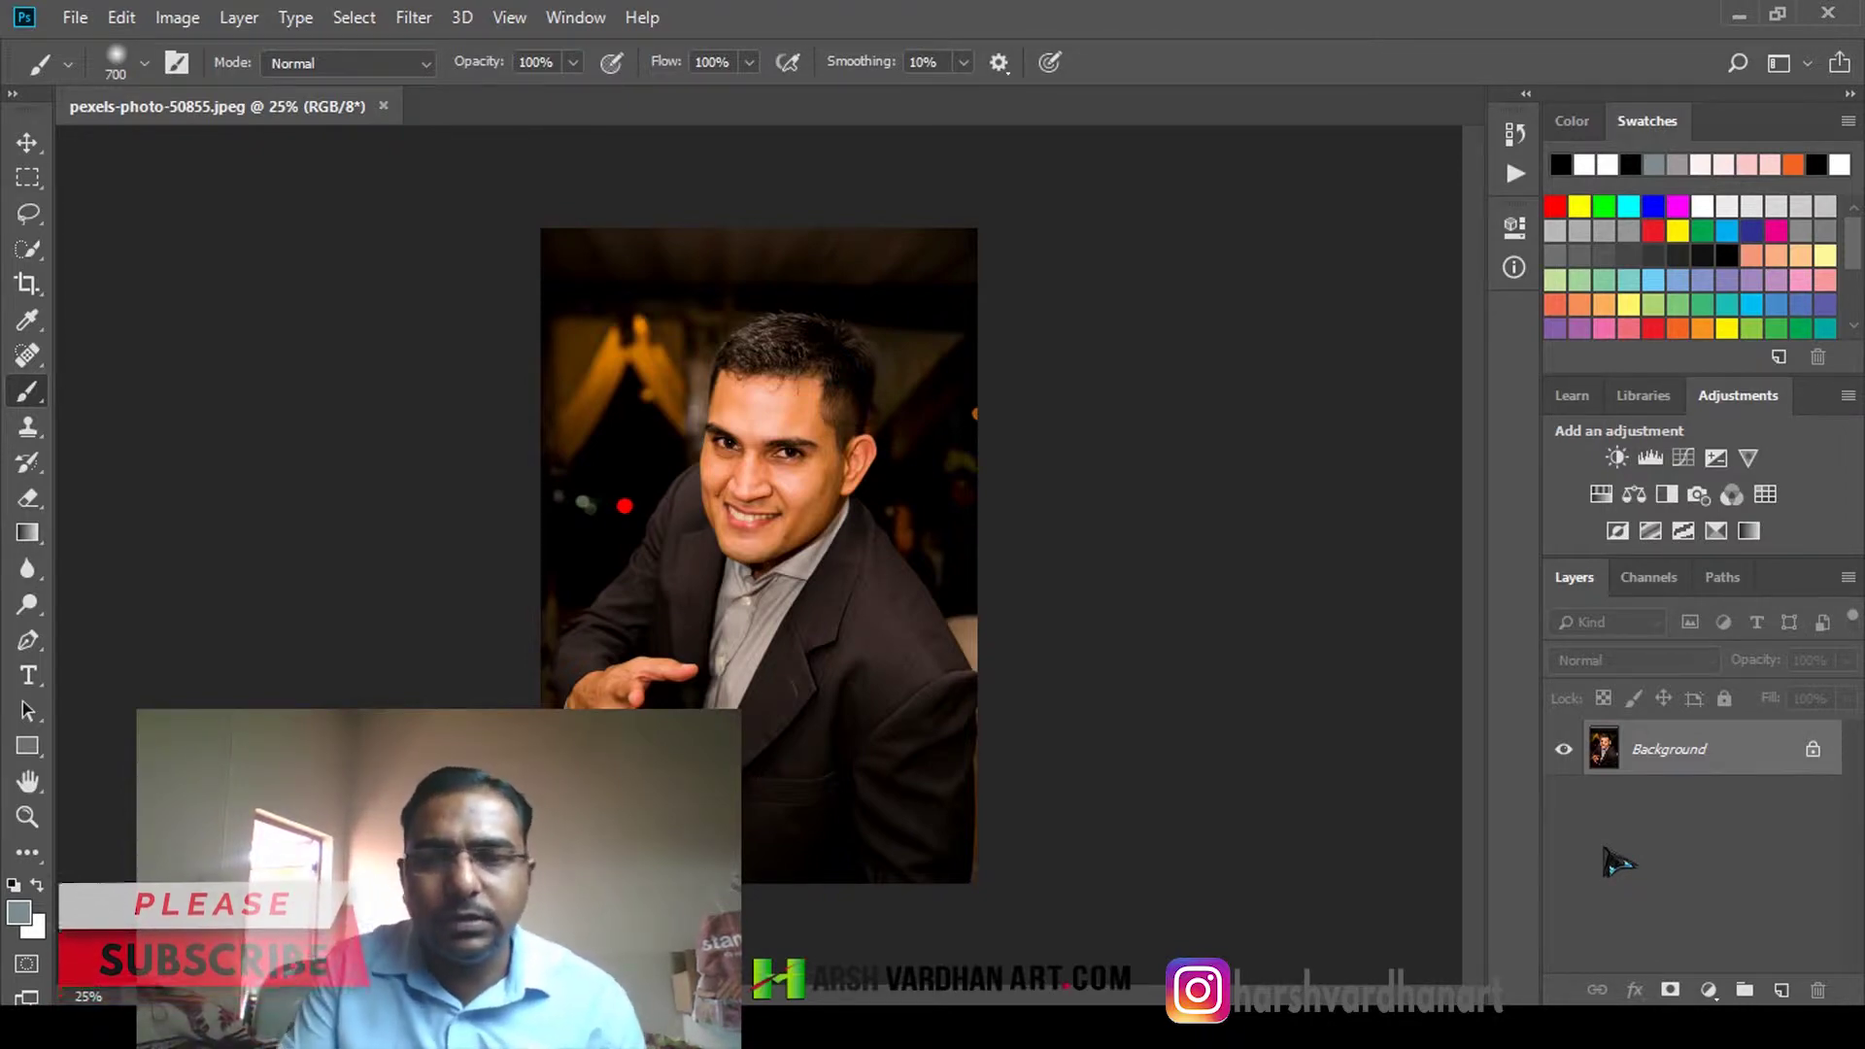
Duplicate the Background layer and open the Camera Raw Filter on the copy, with the whole portrait fitted in view
key("ctrl+j")
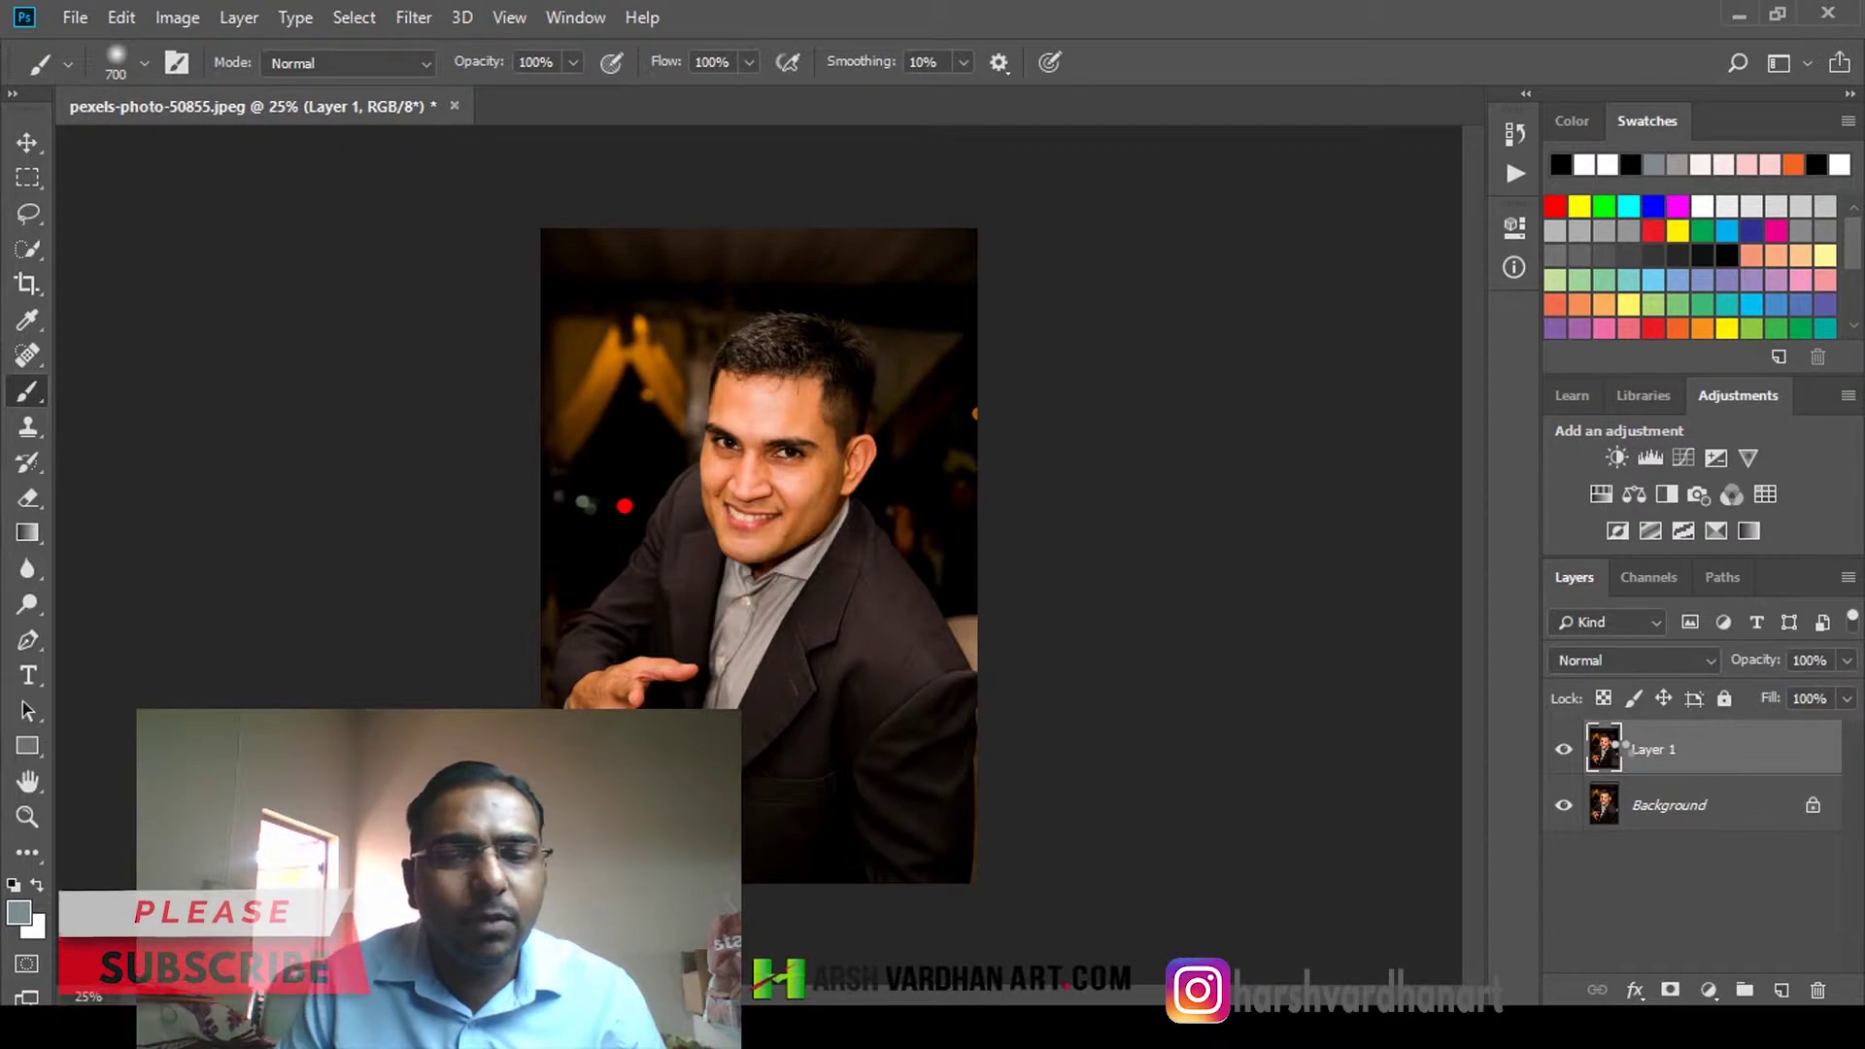
key("ctrl+shift+a")
left_click(969, 488)
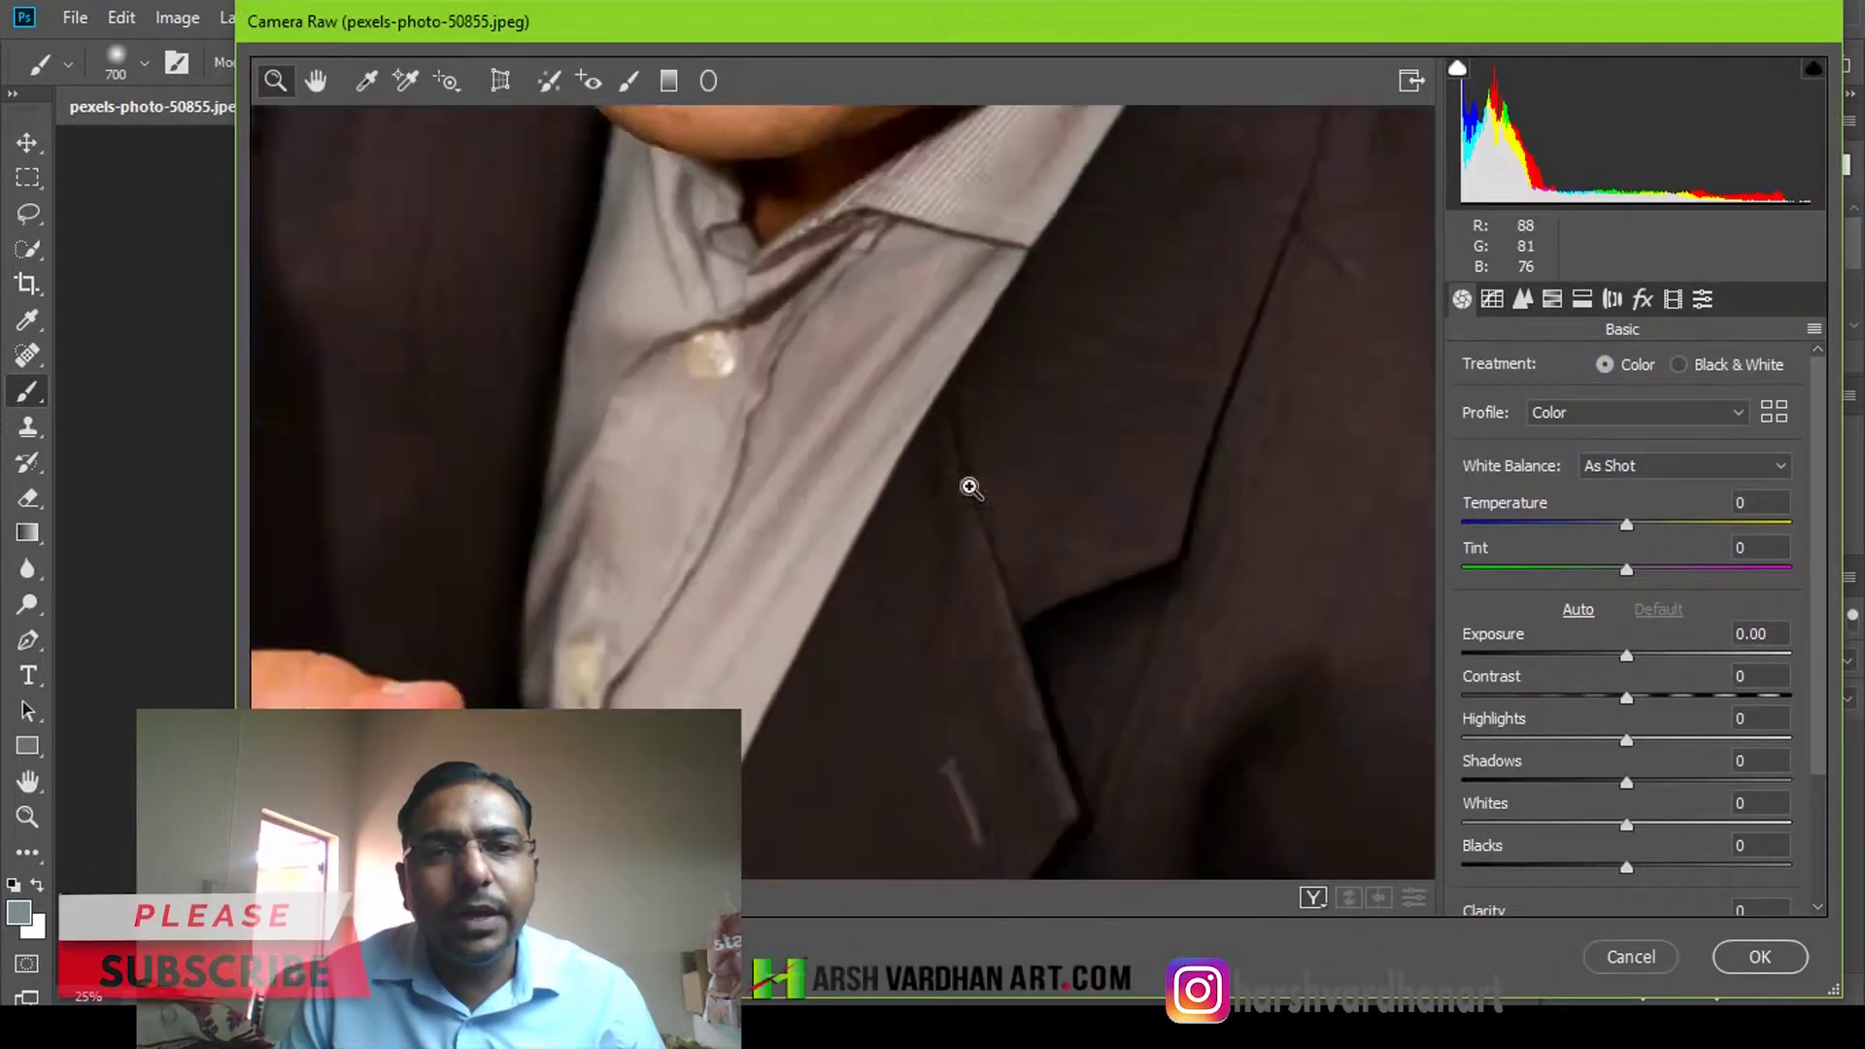
left_click(887, 433)
right_click(890, 393)
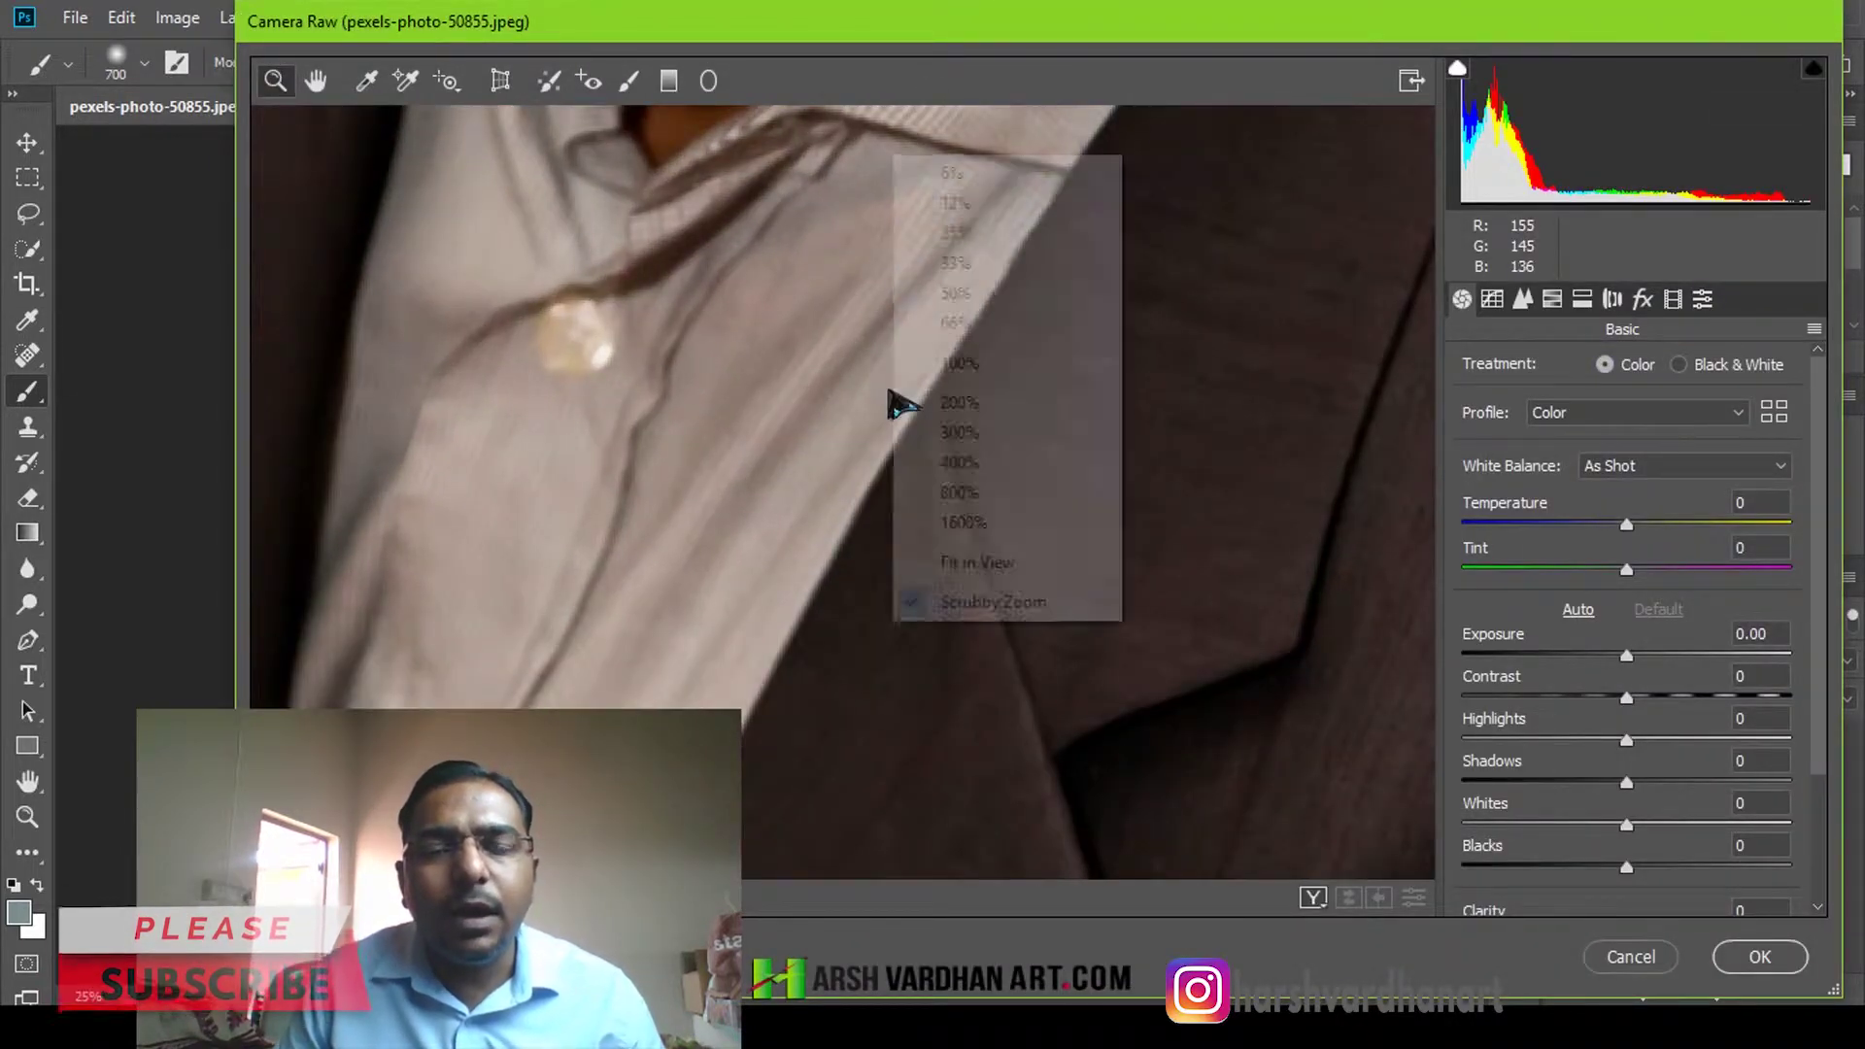
left_click(1015, 563)
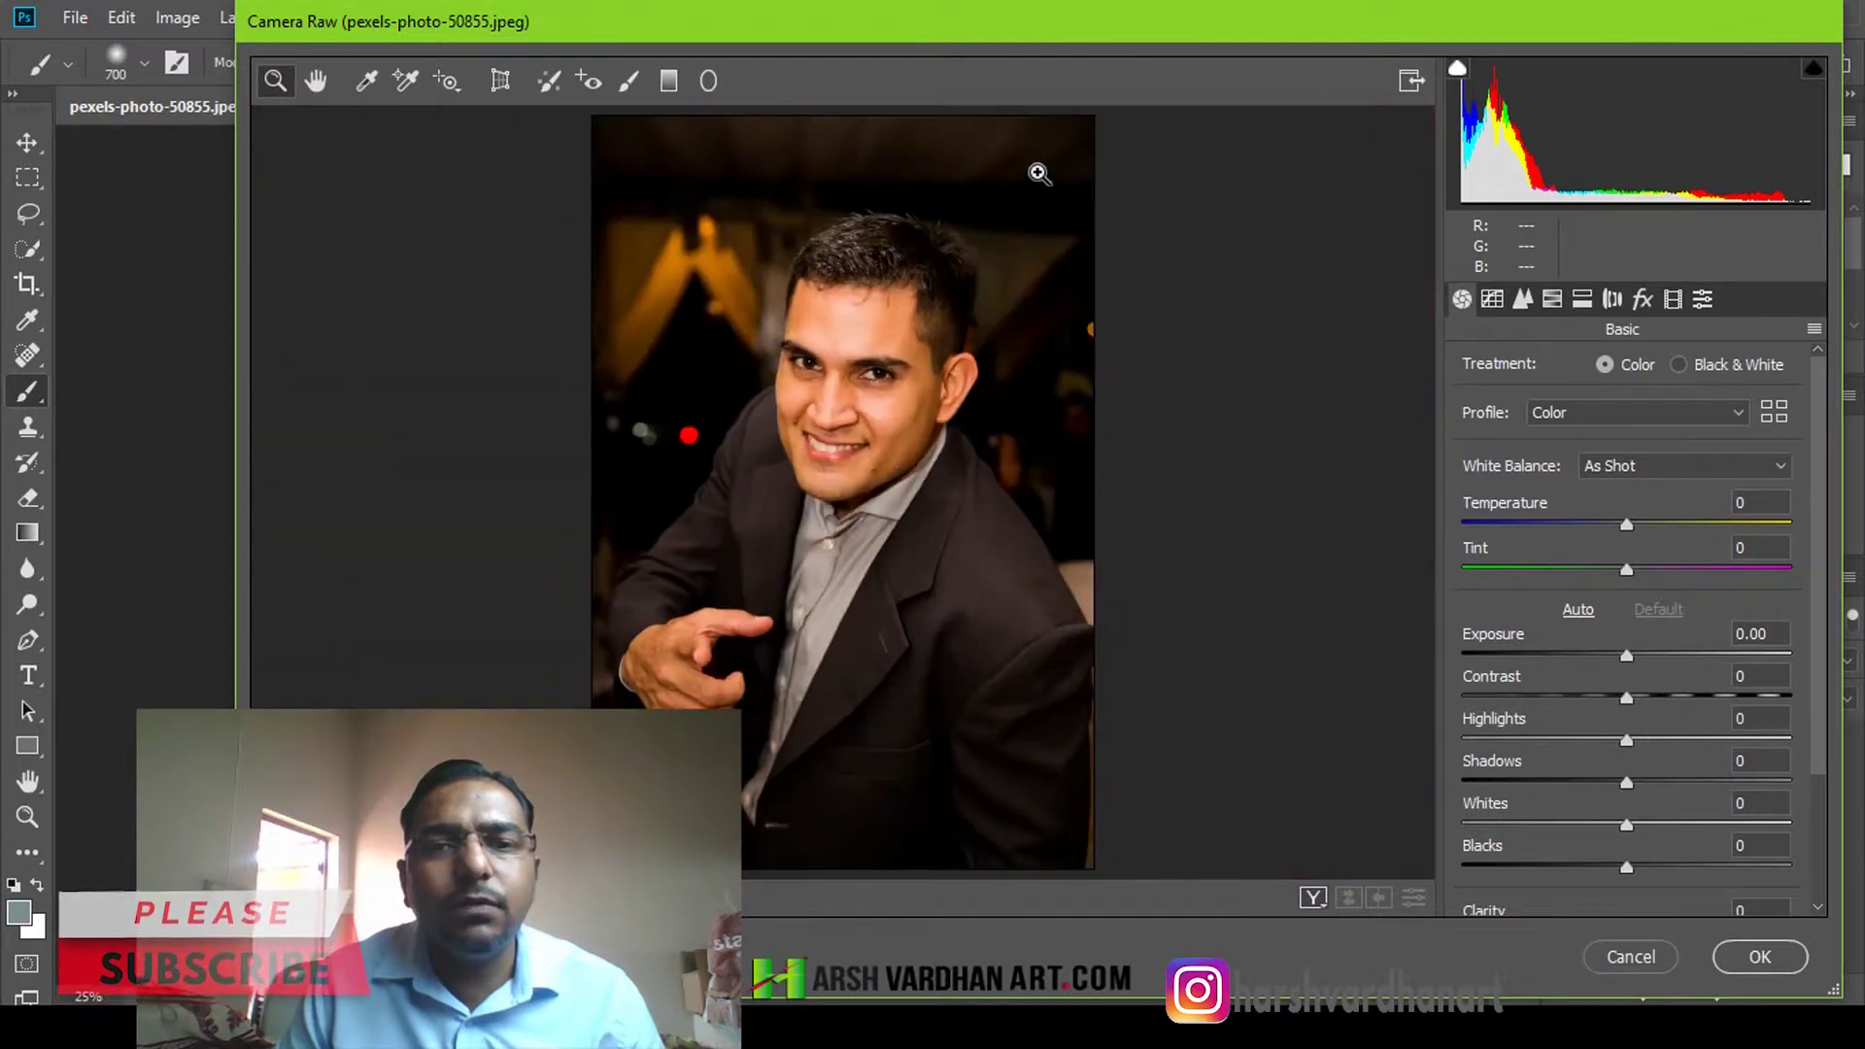
left_click_drag(1110, 39, 942, 41)
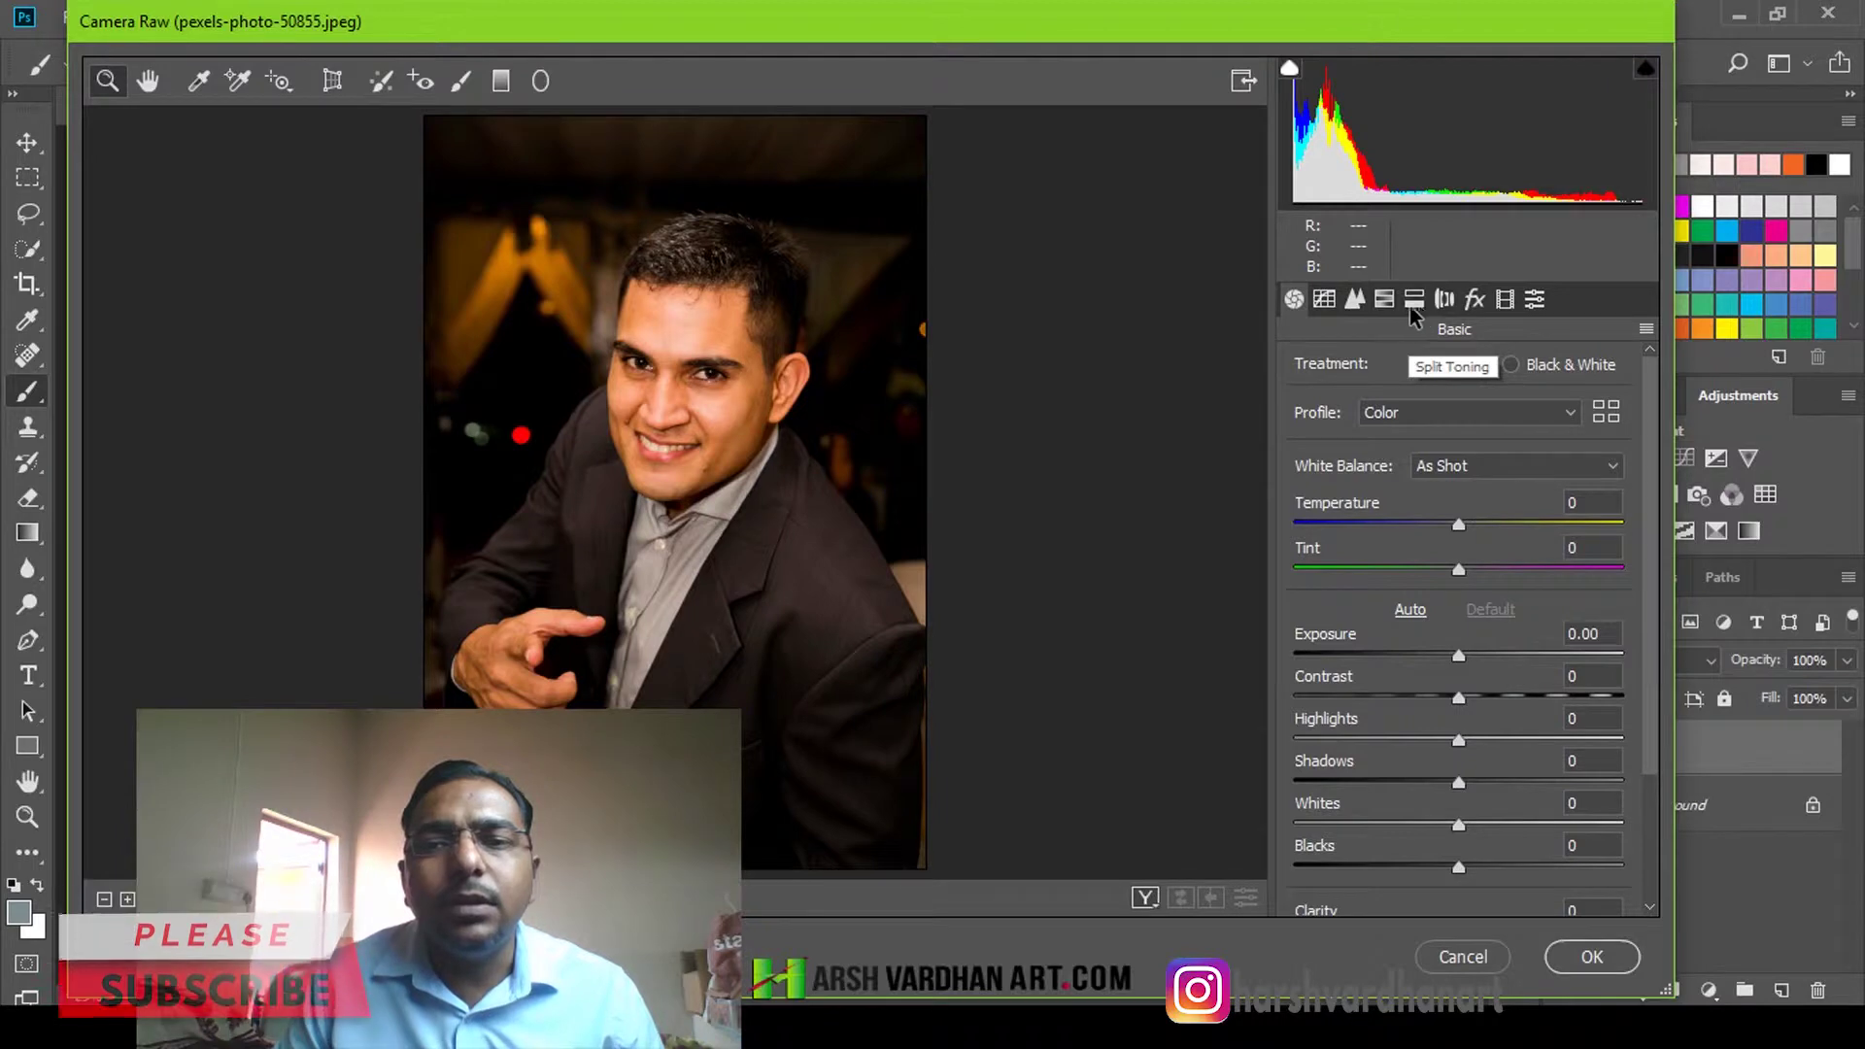
Brighten the skin tones with HSL luminance values of Reds +64, Oranges +67 and Yellows +67
left_click(1383, 303)
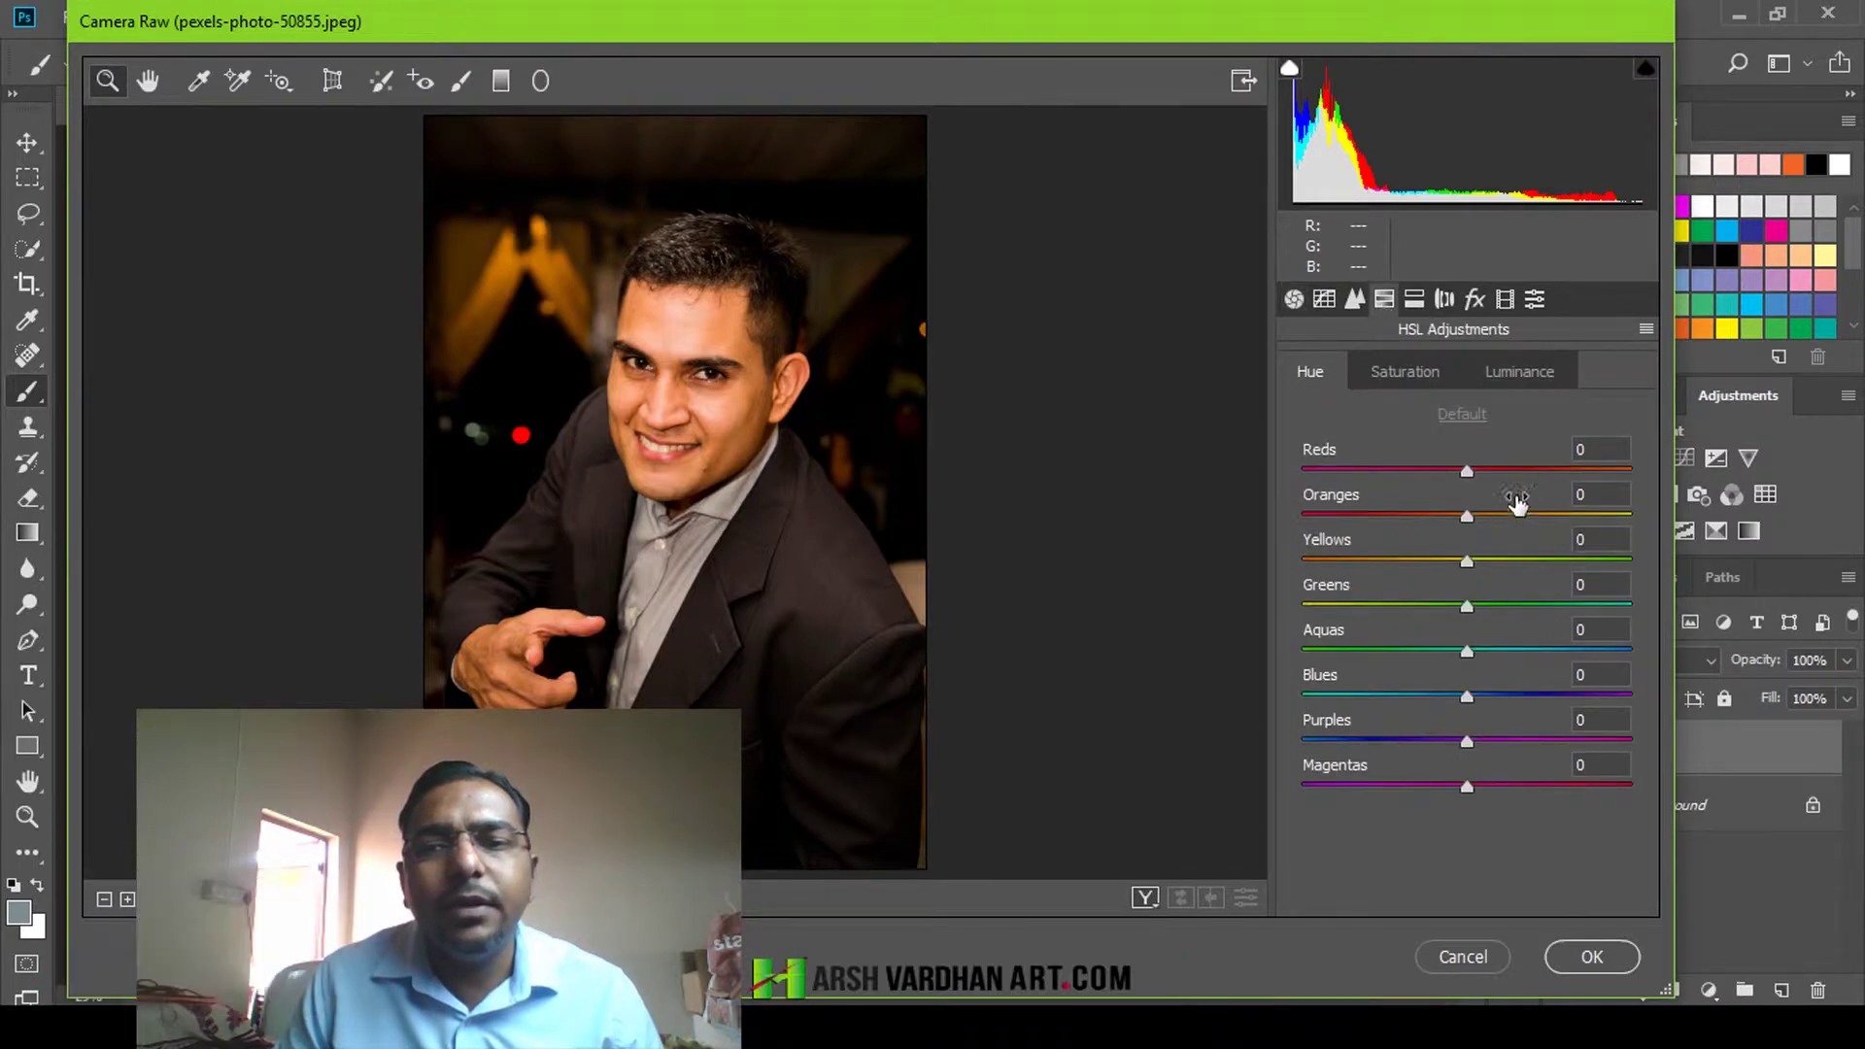
left_click(1520, 379)
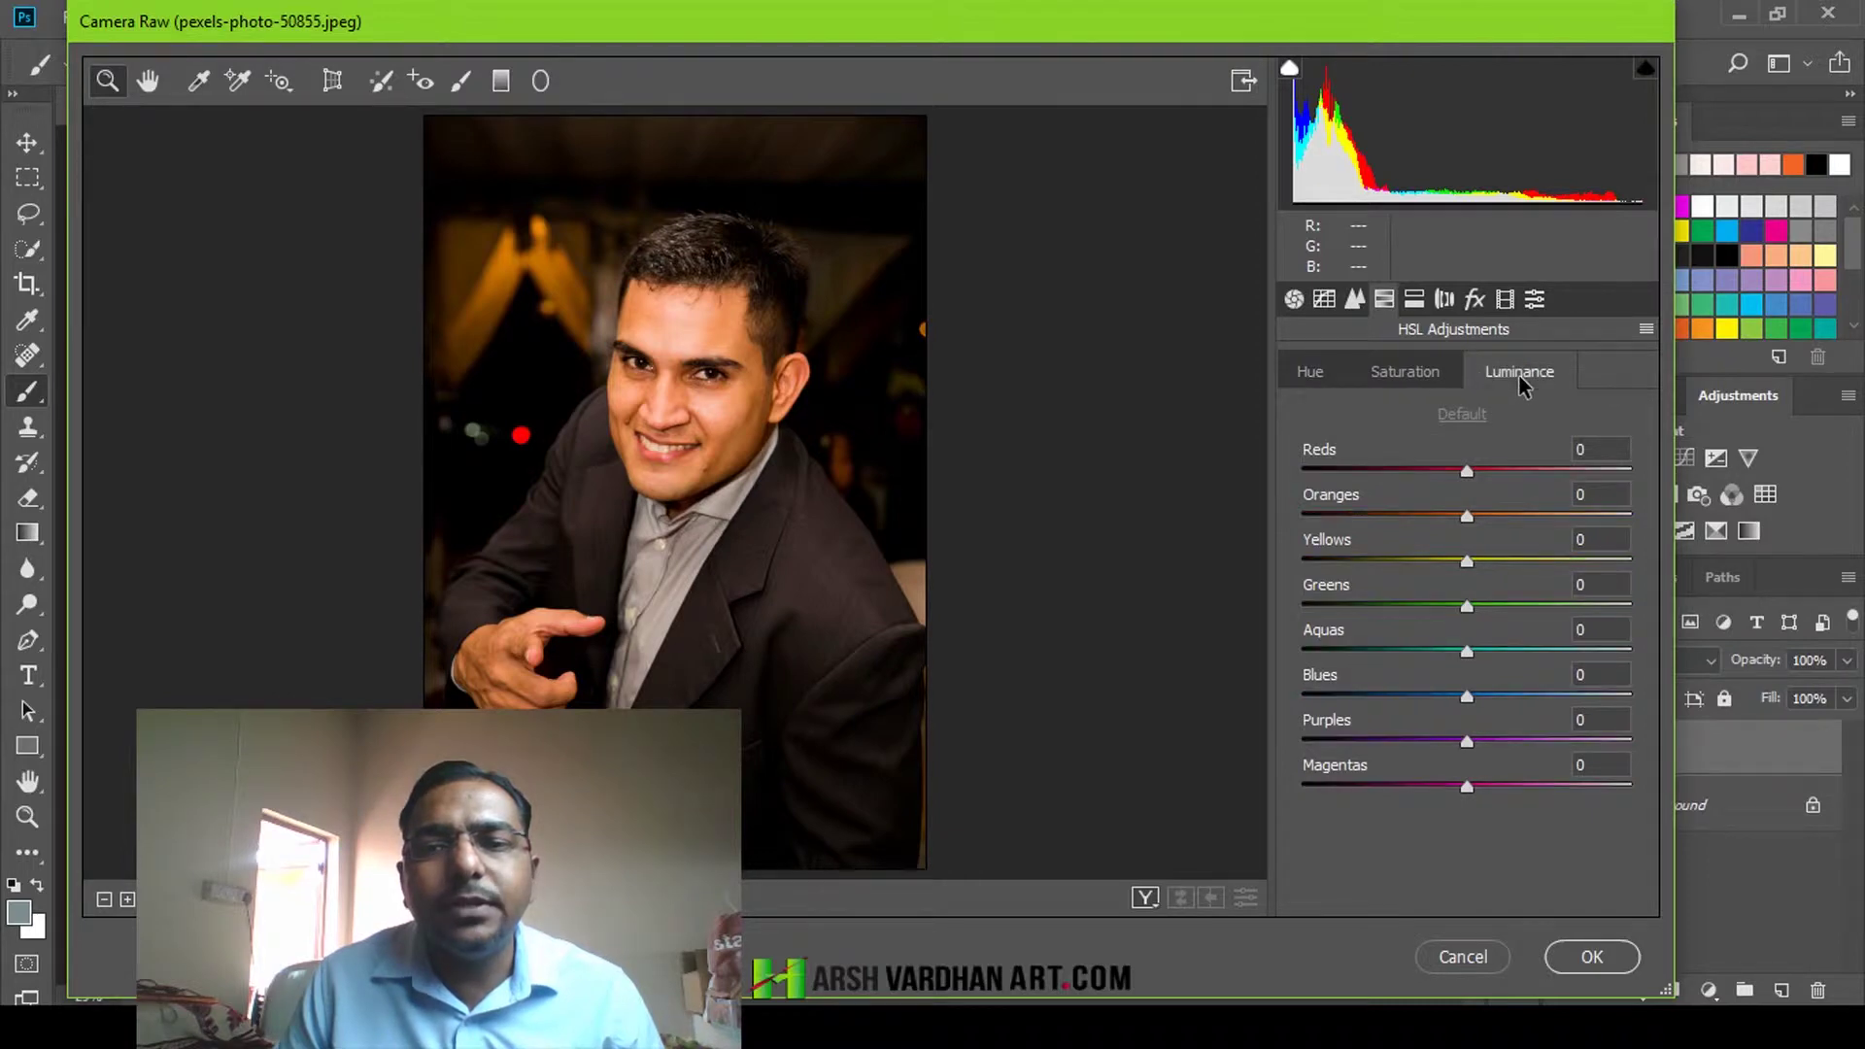
left_click(1471, 519)
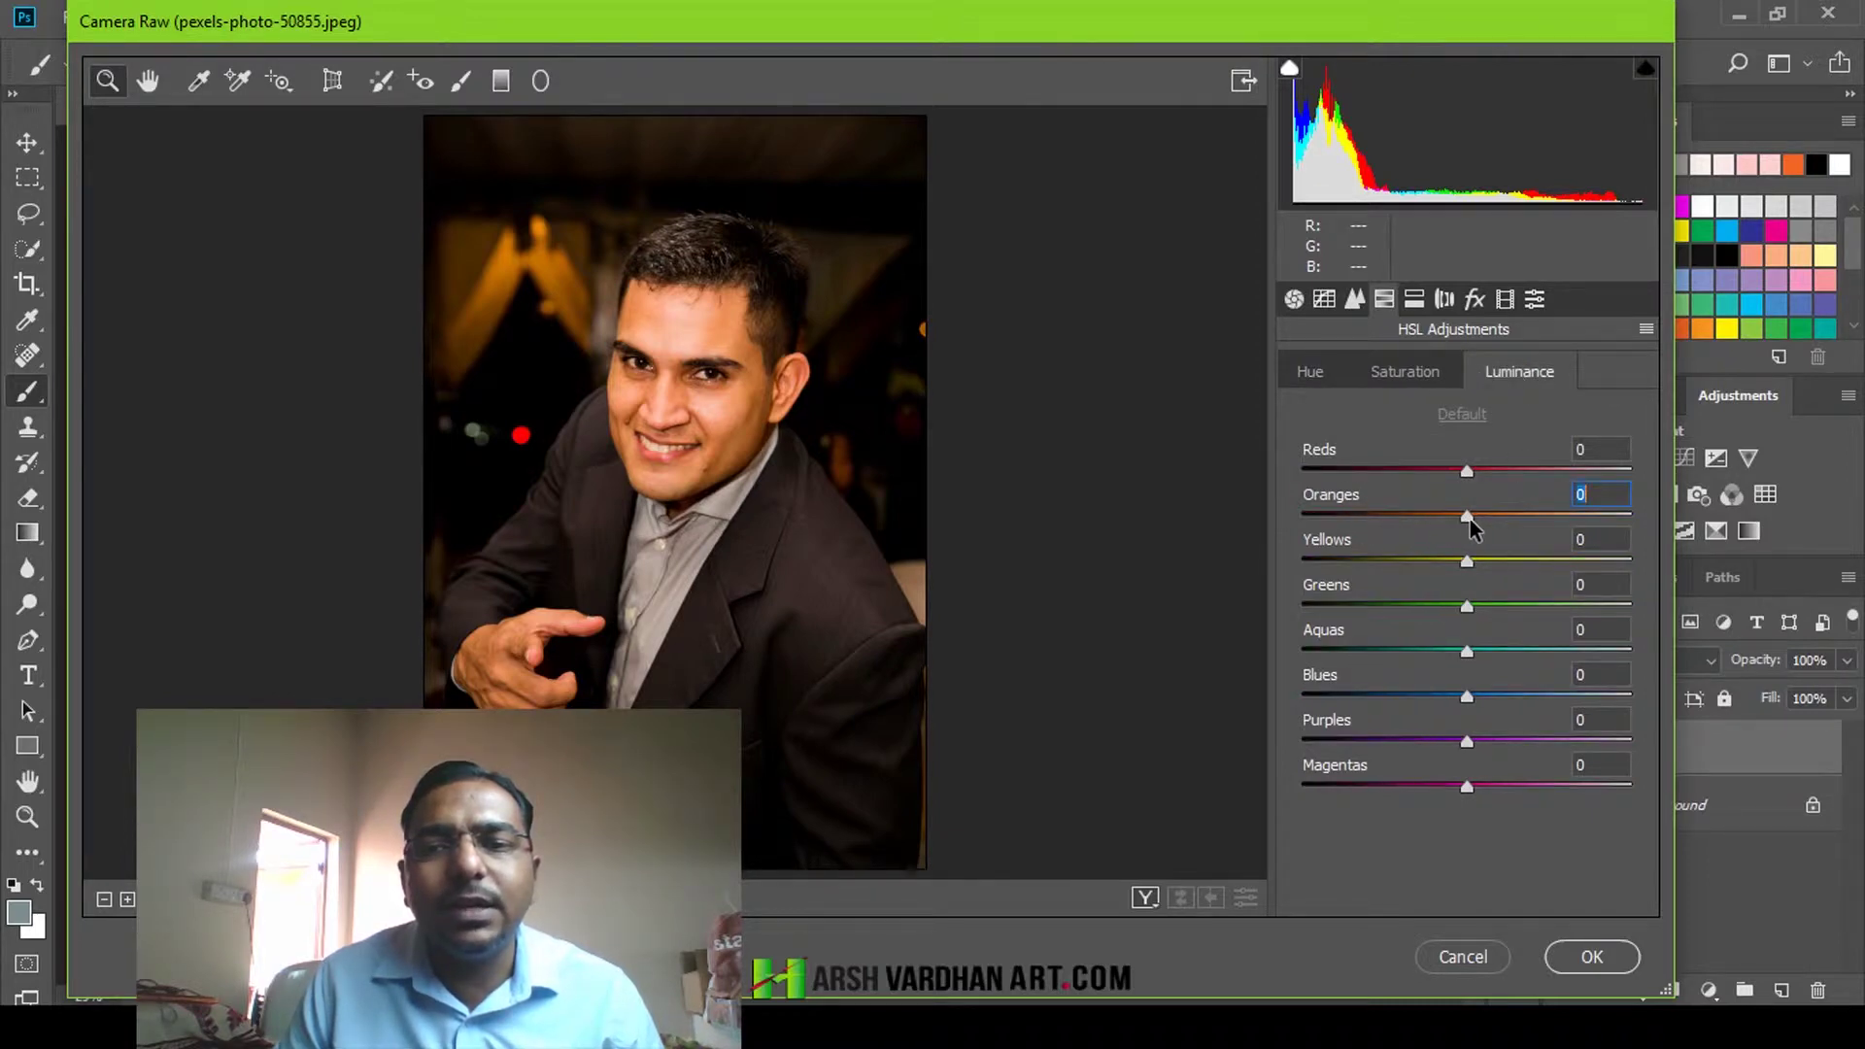
left_click_drag(1471, 519, 1538, 519)
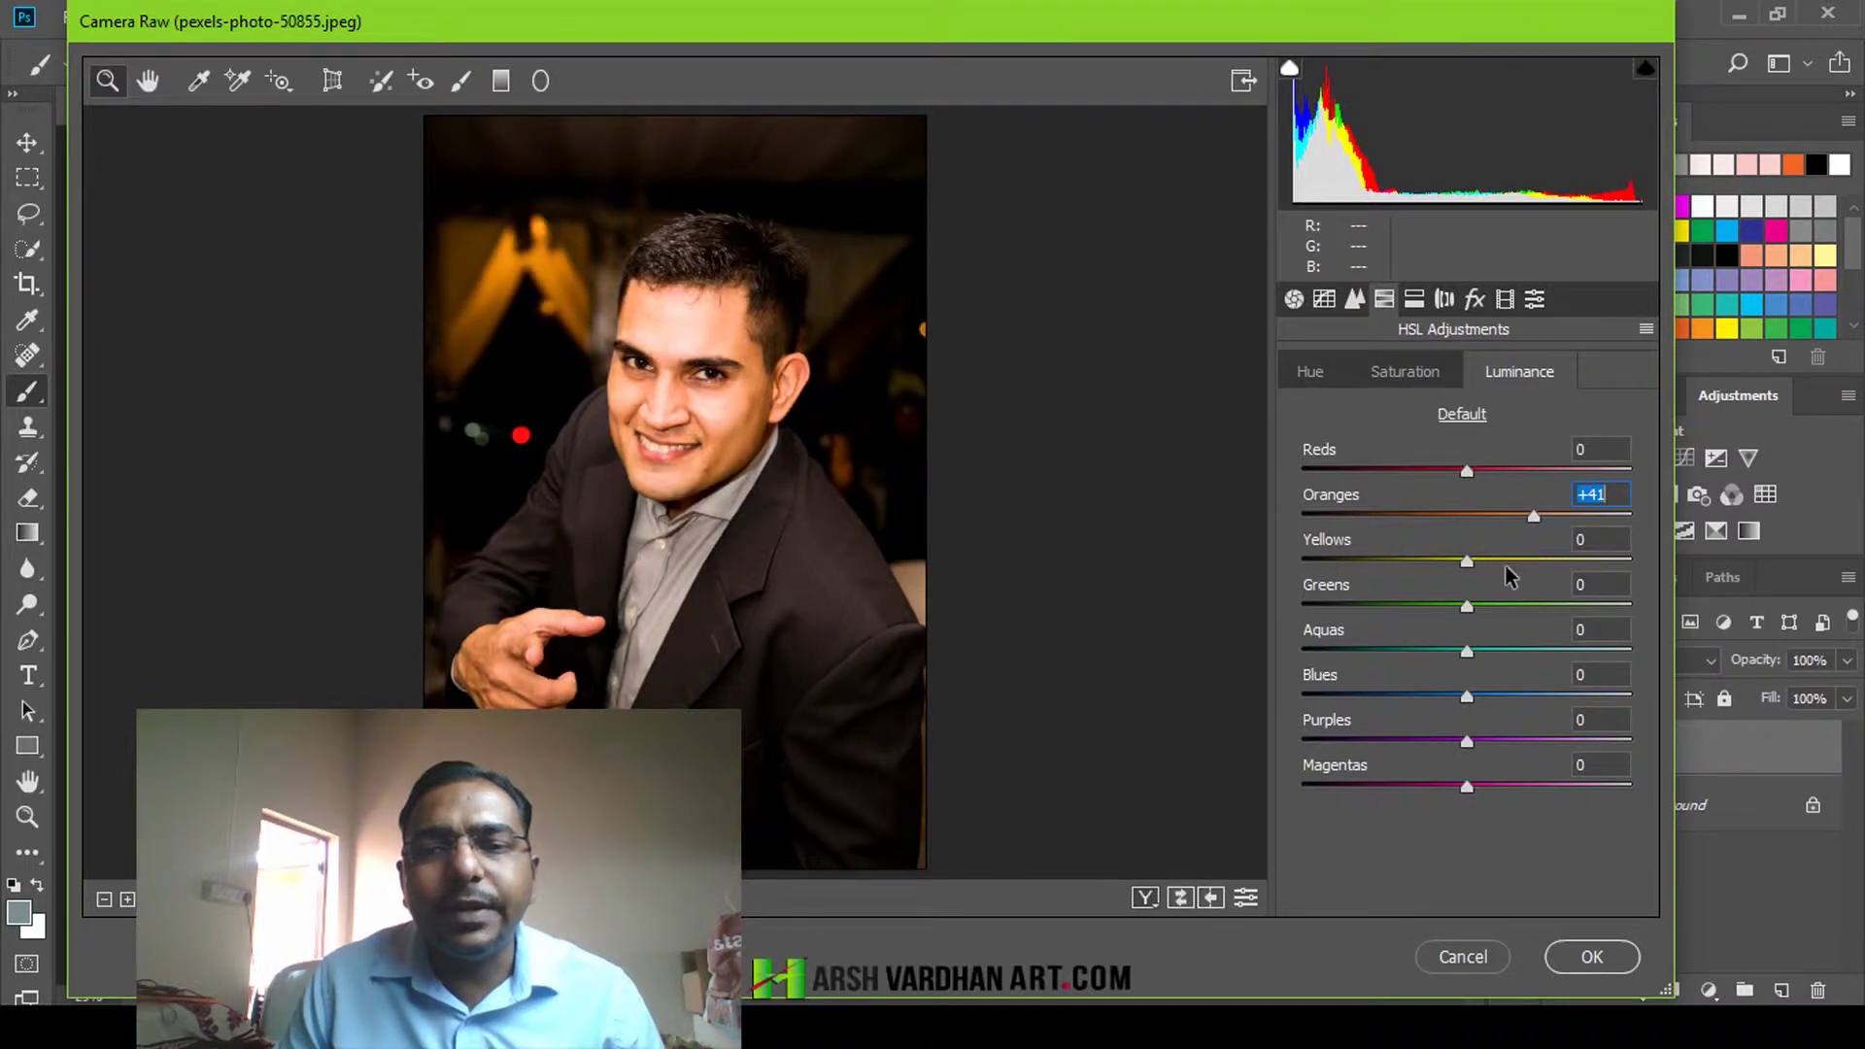
left_click_drag(1465, 470, 1547, 473)
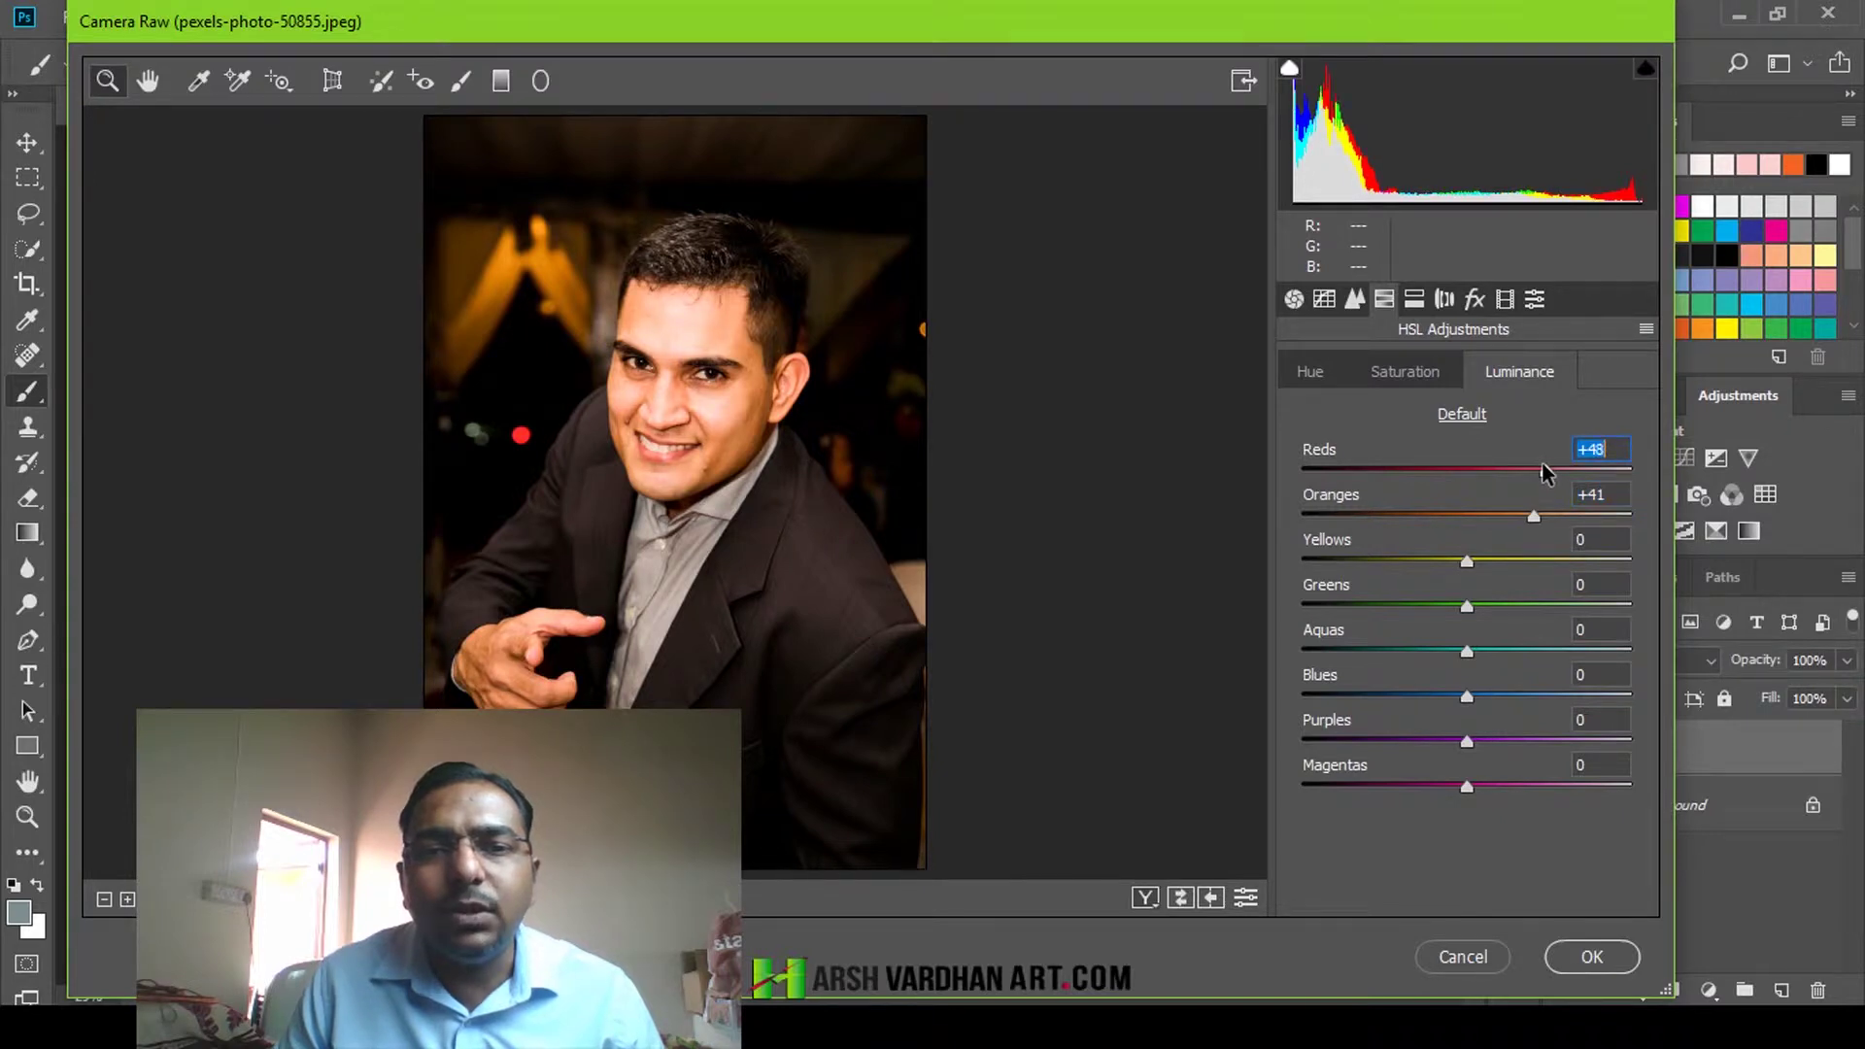
left_click_drag(1466, 563, 1555, 560)
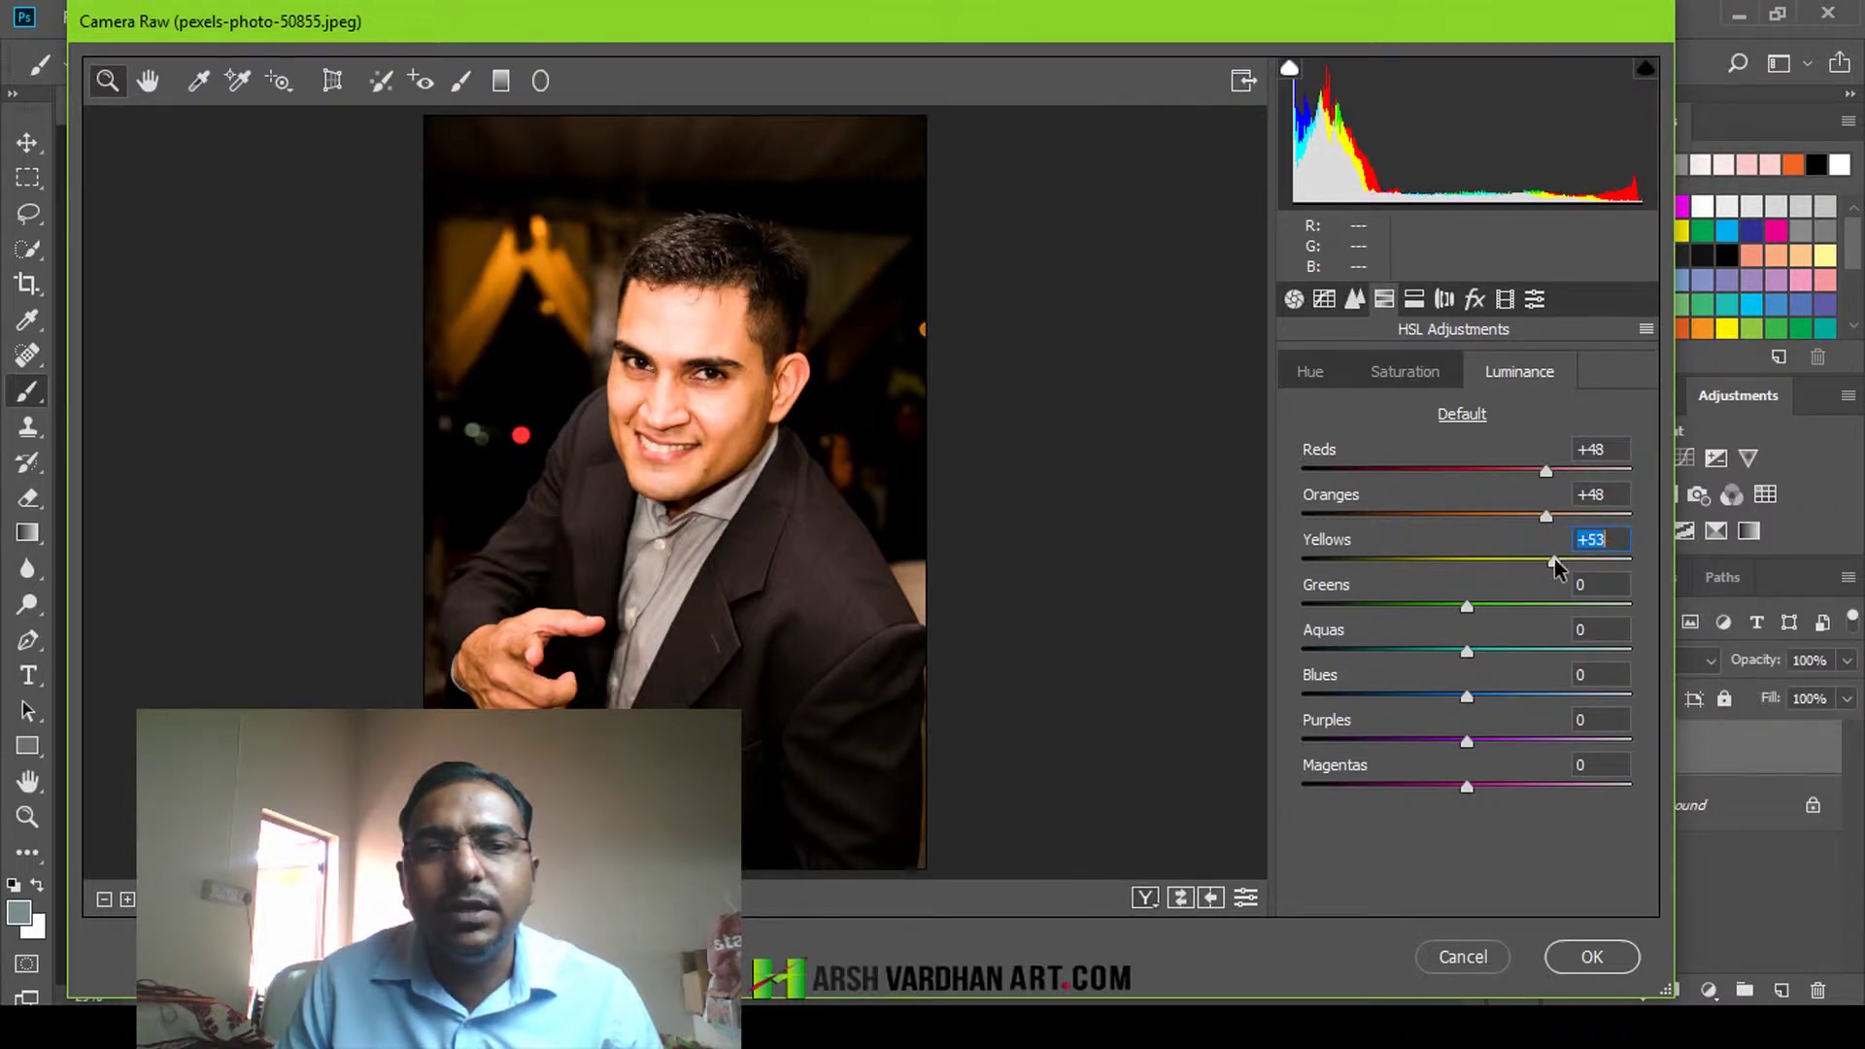
left_click_drag(1546, 471, 1578, 494)
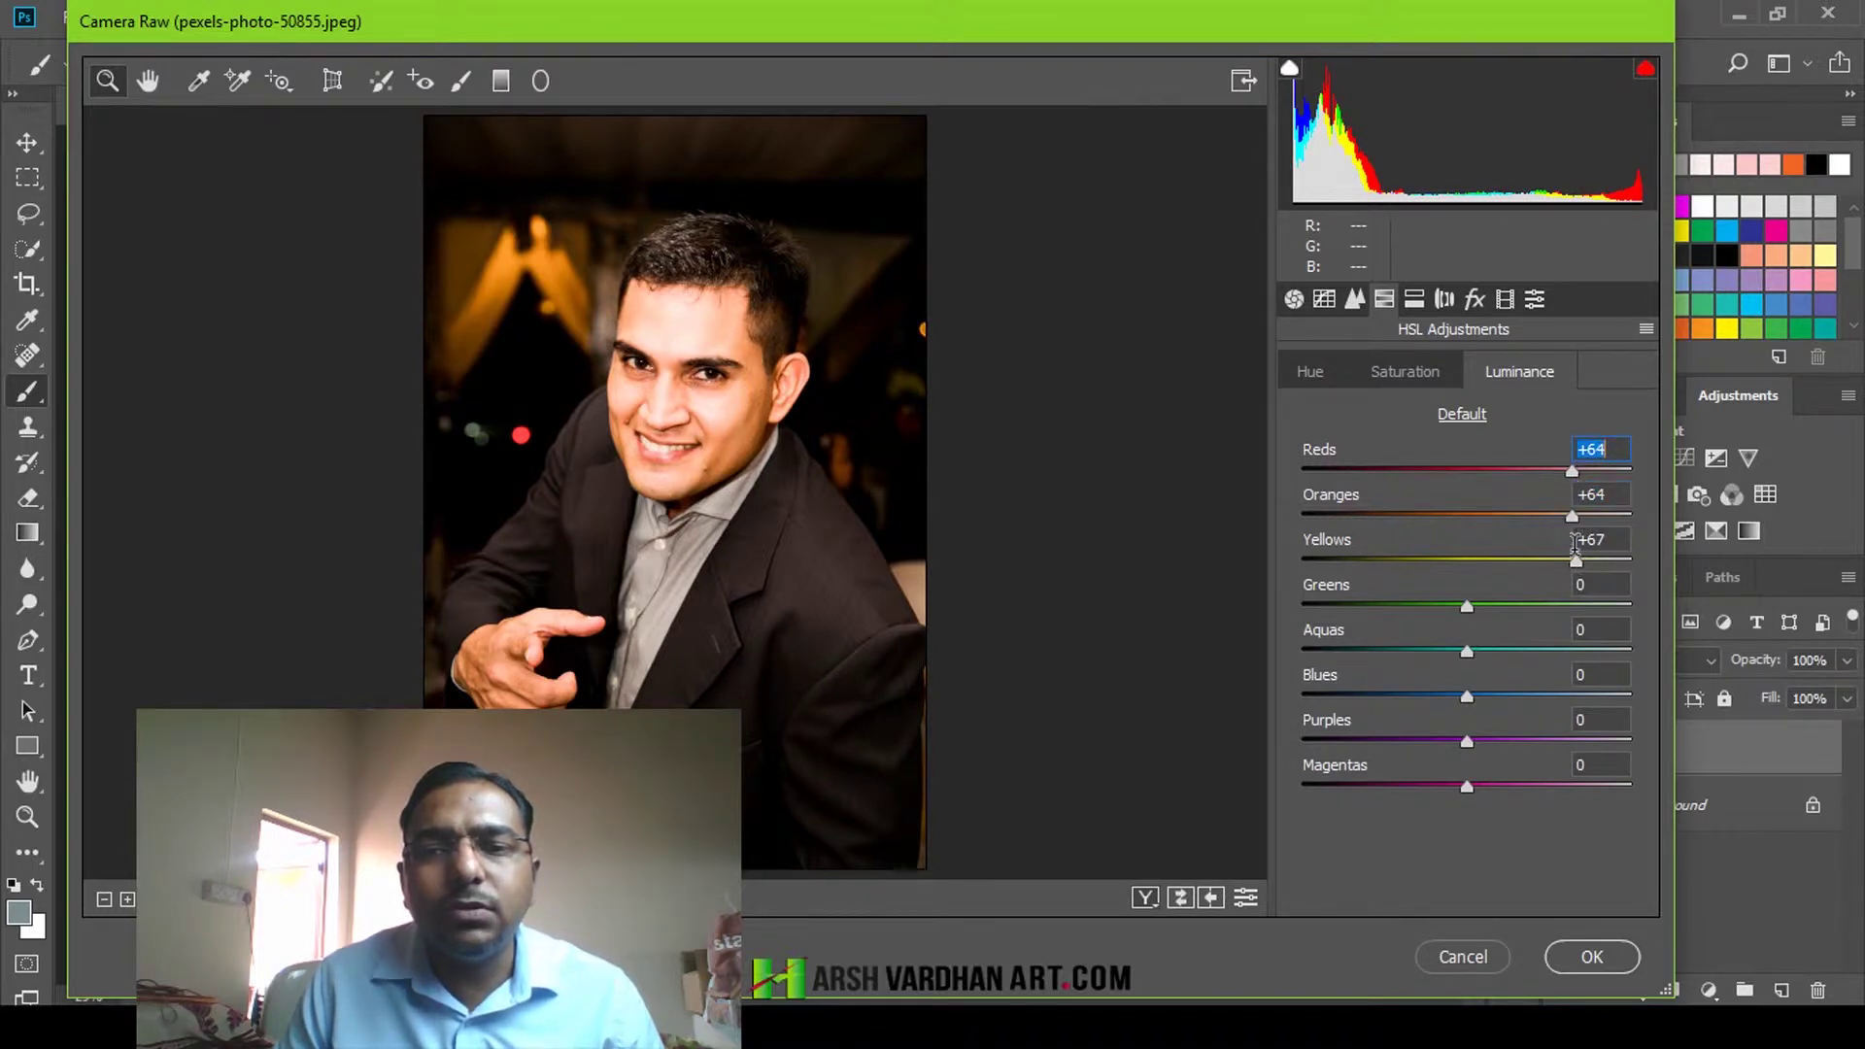
left_click_drag(1572, 516, 1575, 517)
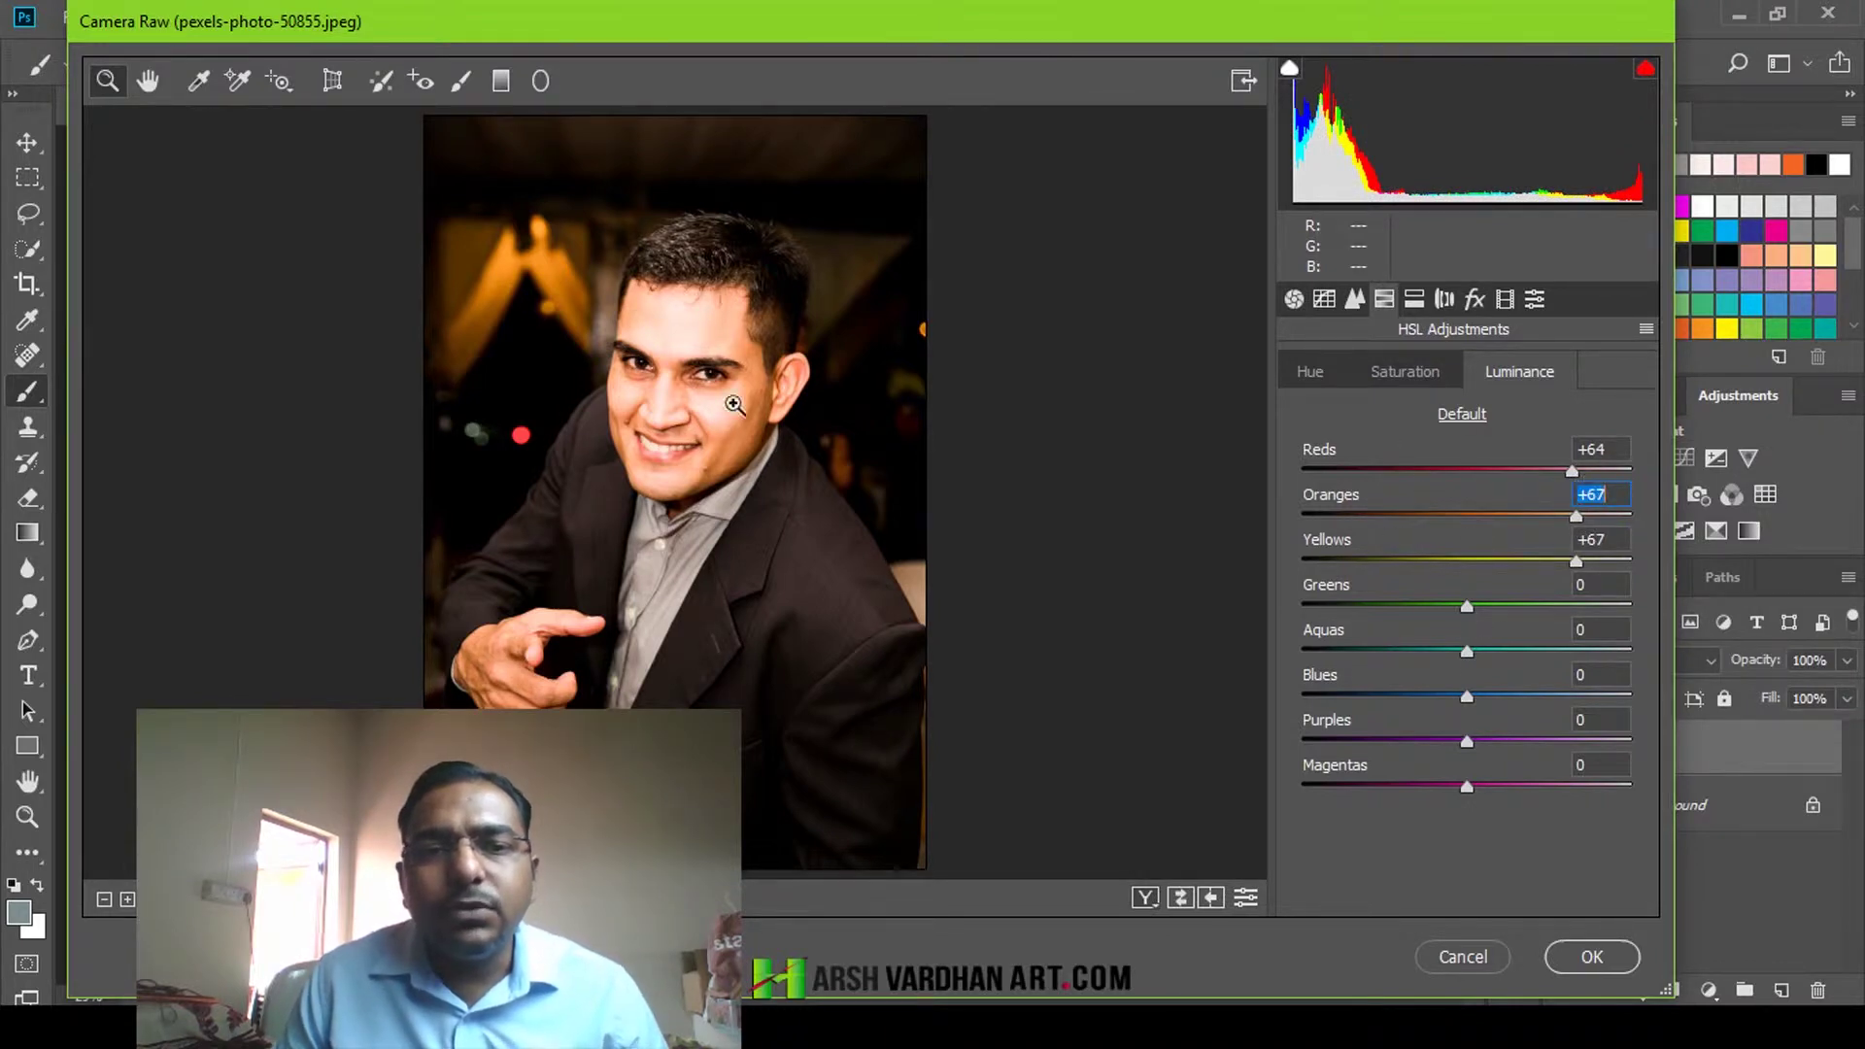
Reduce the HSL saturation to Reds -9, Oranges -9 and Yellows -3
left_click(1406, 369)
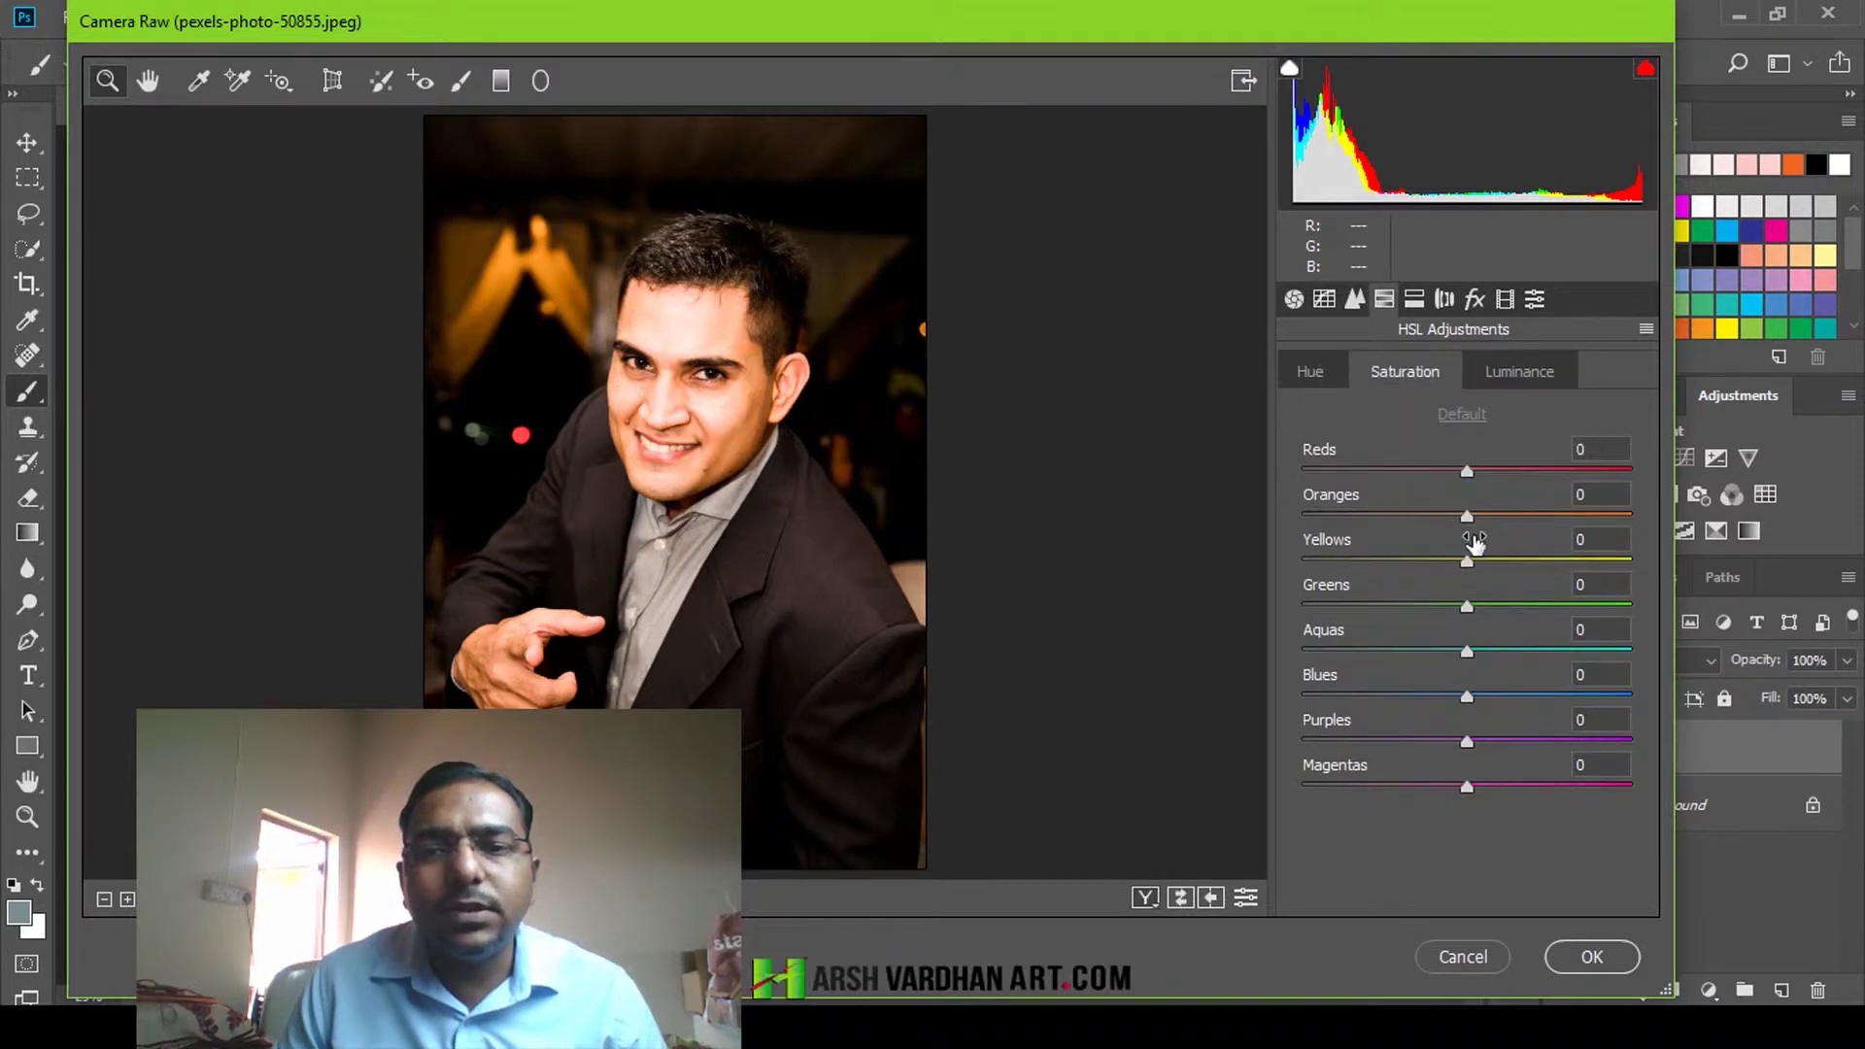
left_click_drag(1459, 518, 1461, 561)
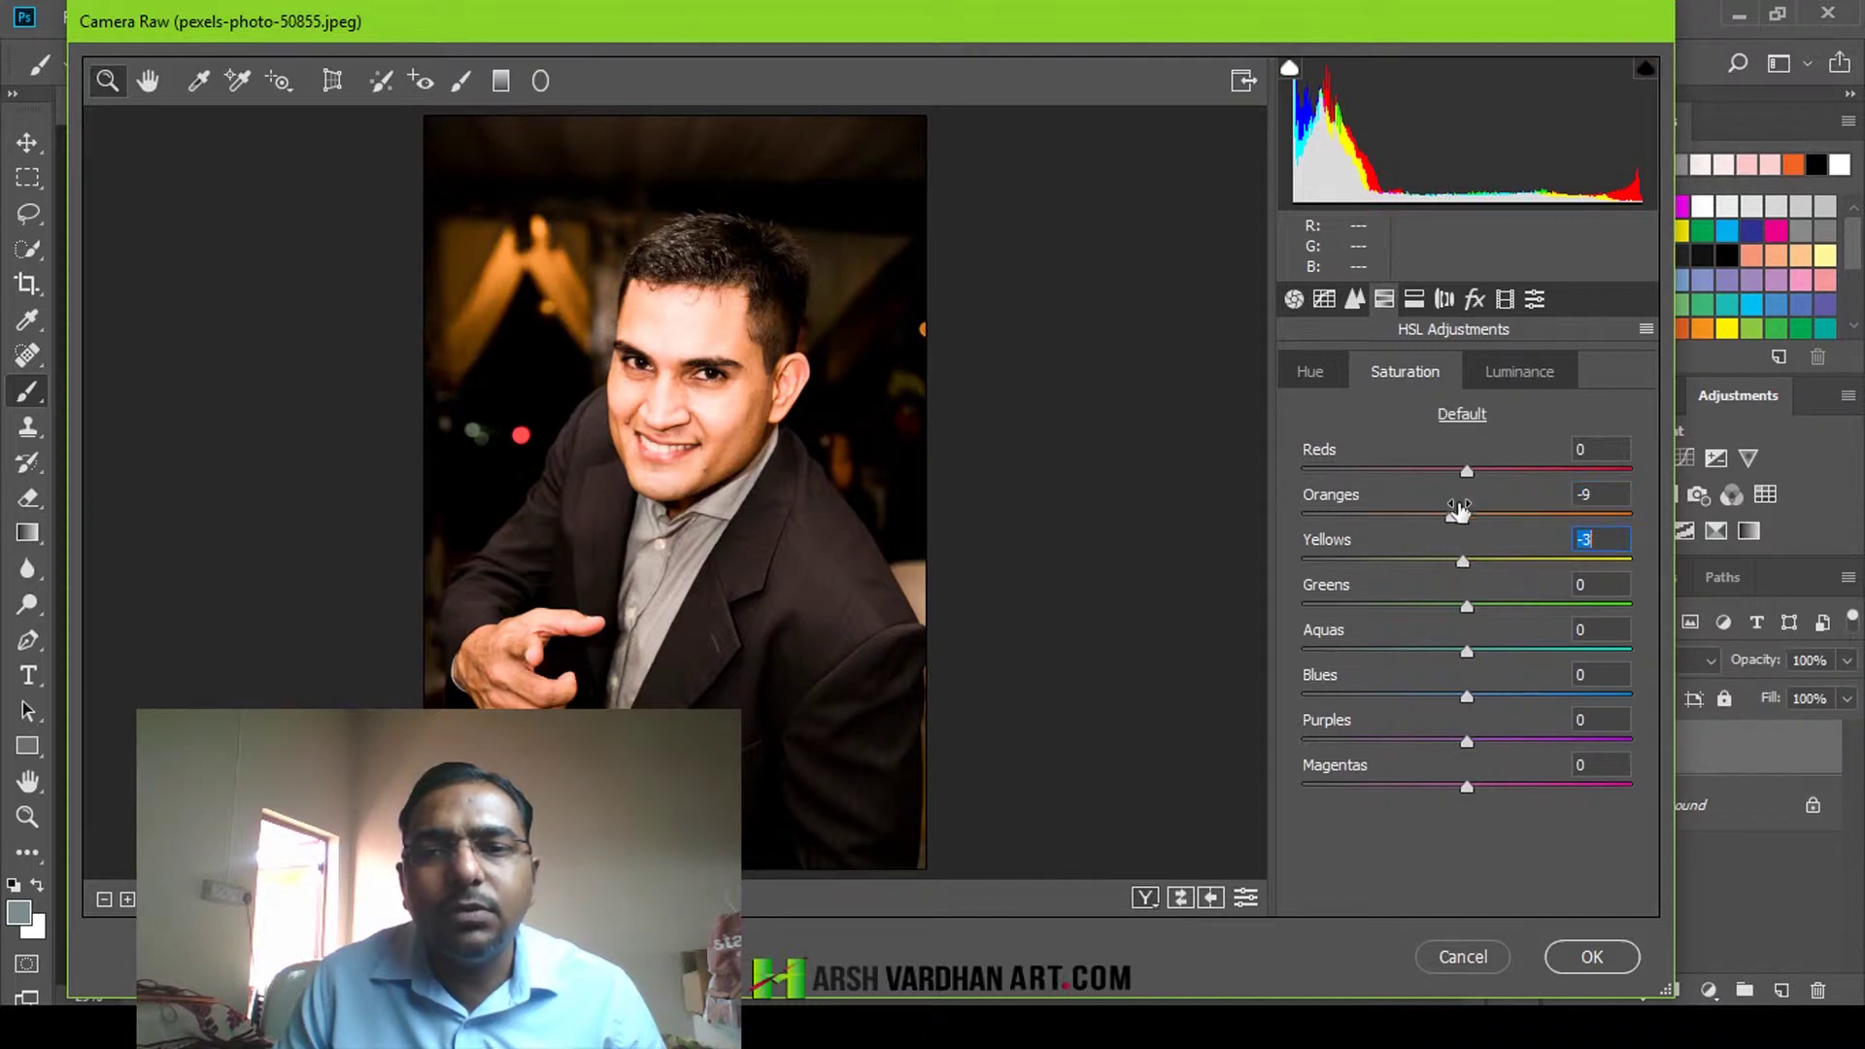
left_click_drag(1467, 471, 1454, 471)
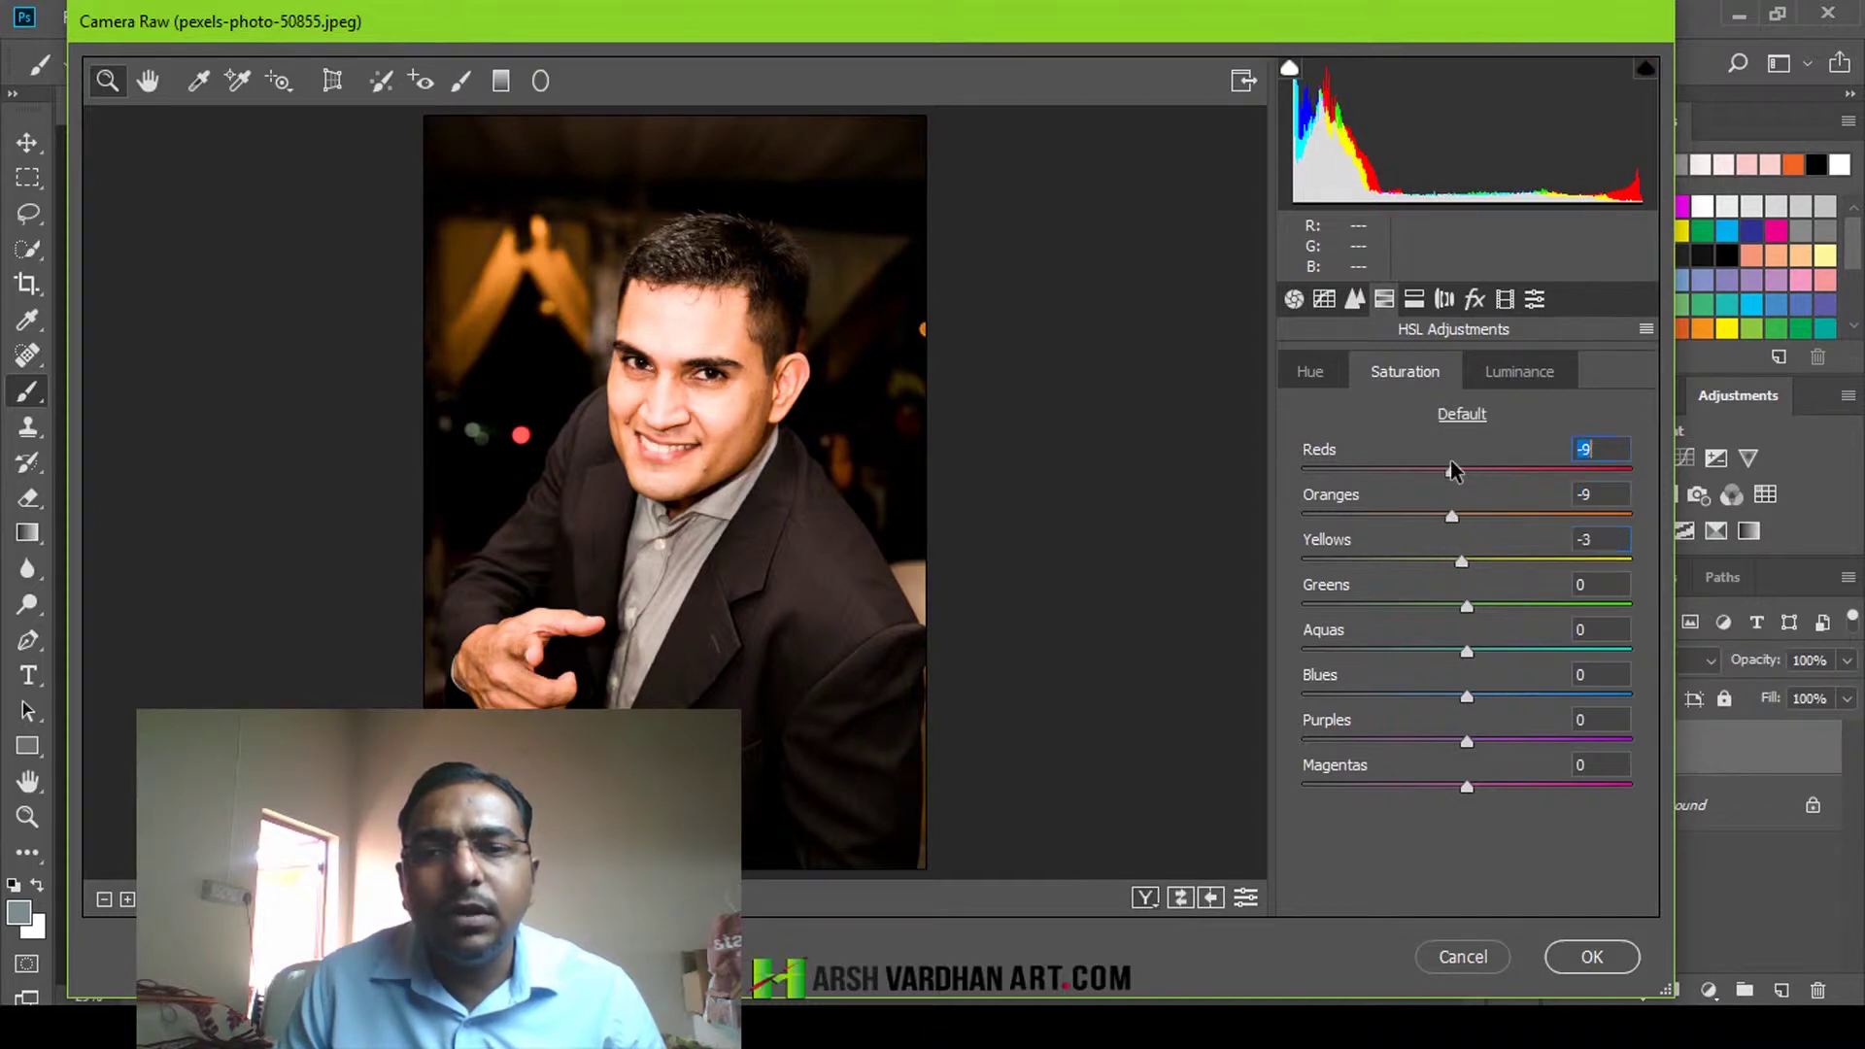
Apply automatic basic tone correction, then refine it to Contrast -46, Highlights -39, Shadows +53, Whites +26 and Clarity +6
left_click(1296, 300)
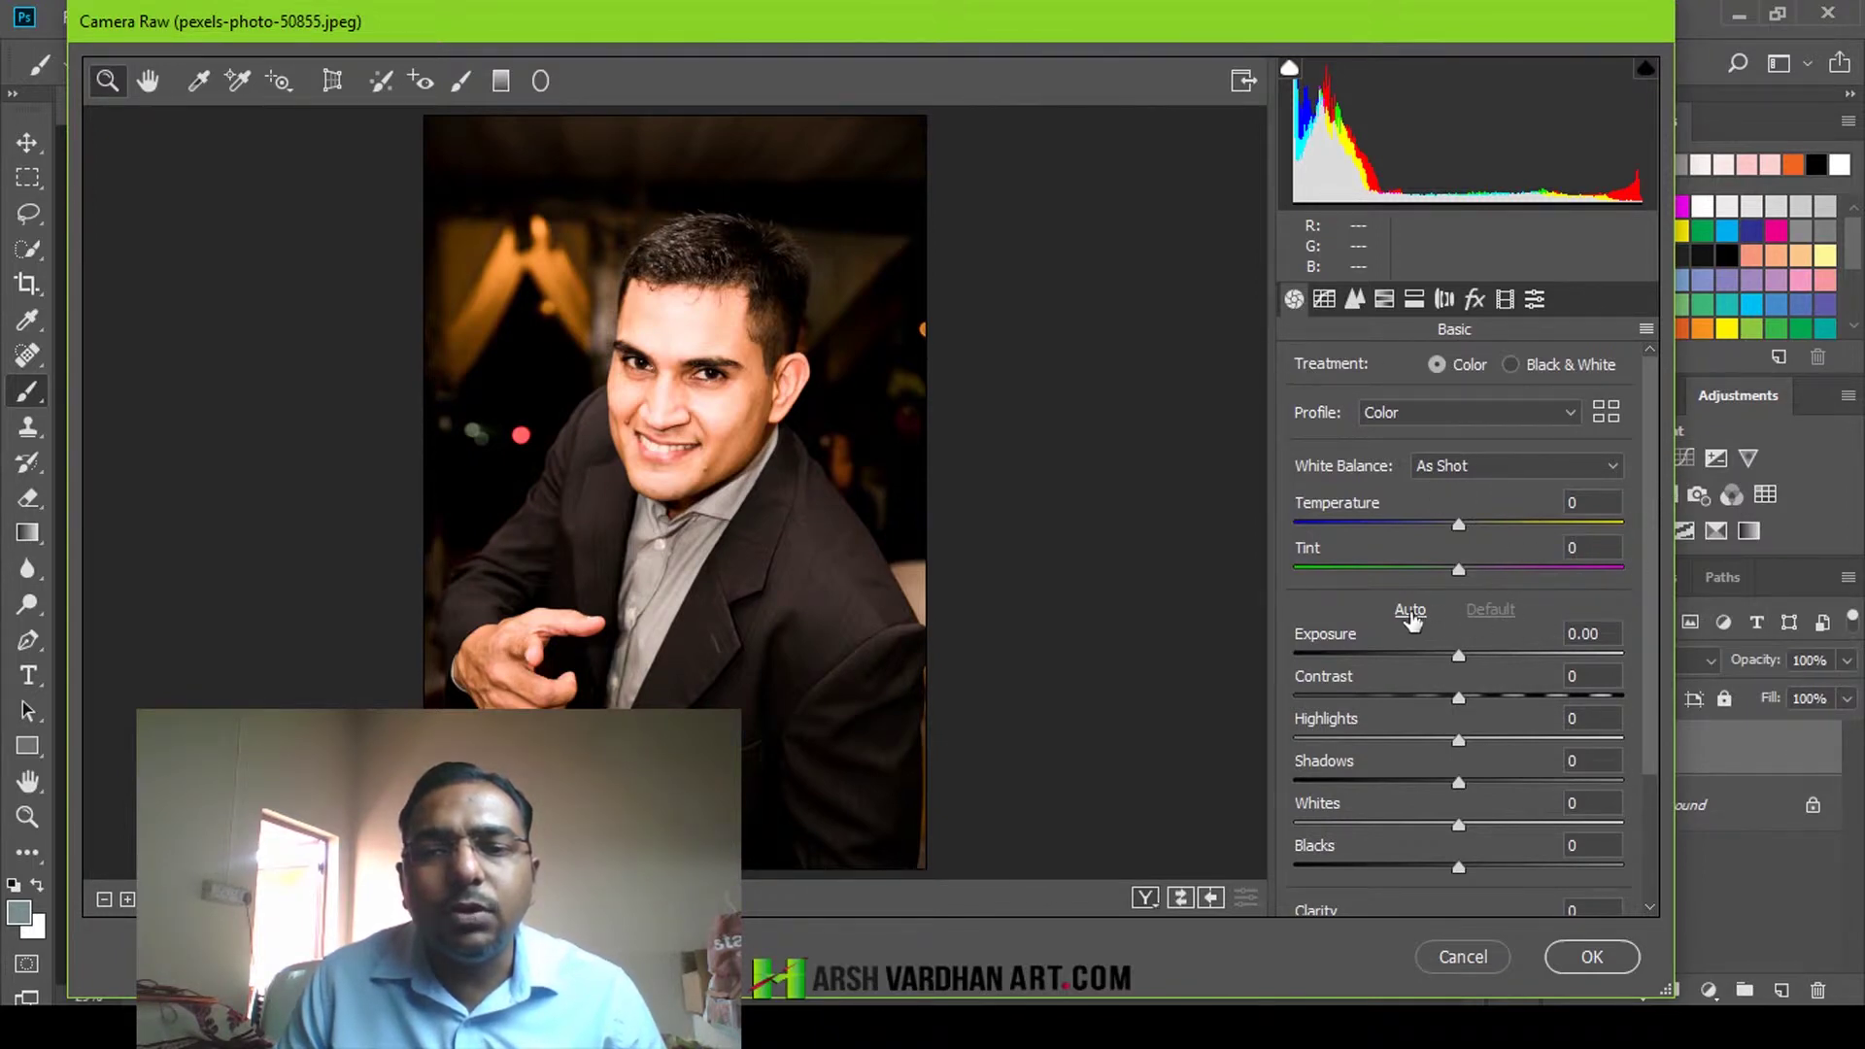
left_click(1410, 612)
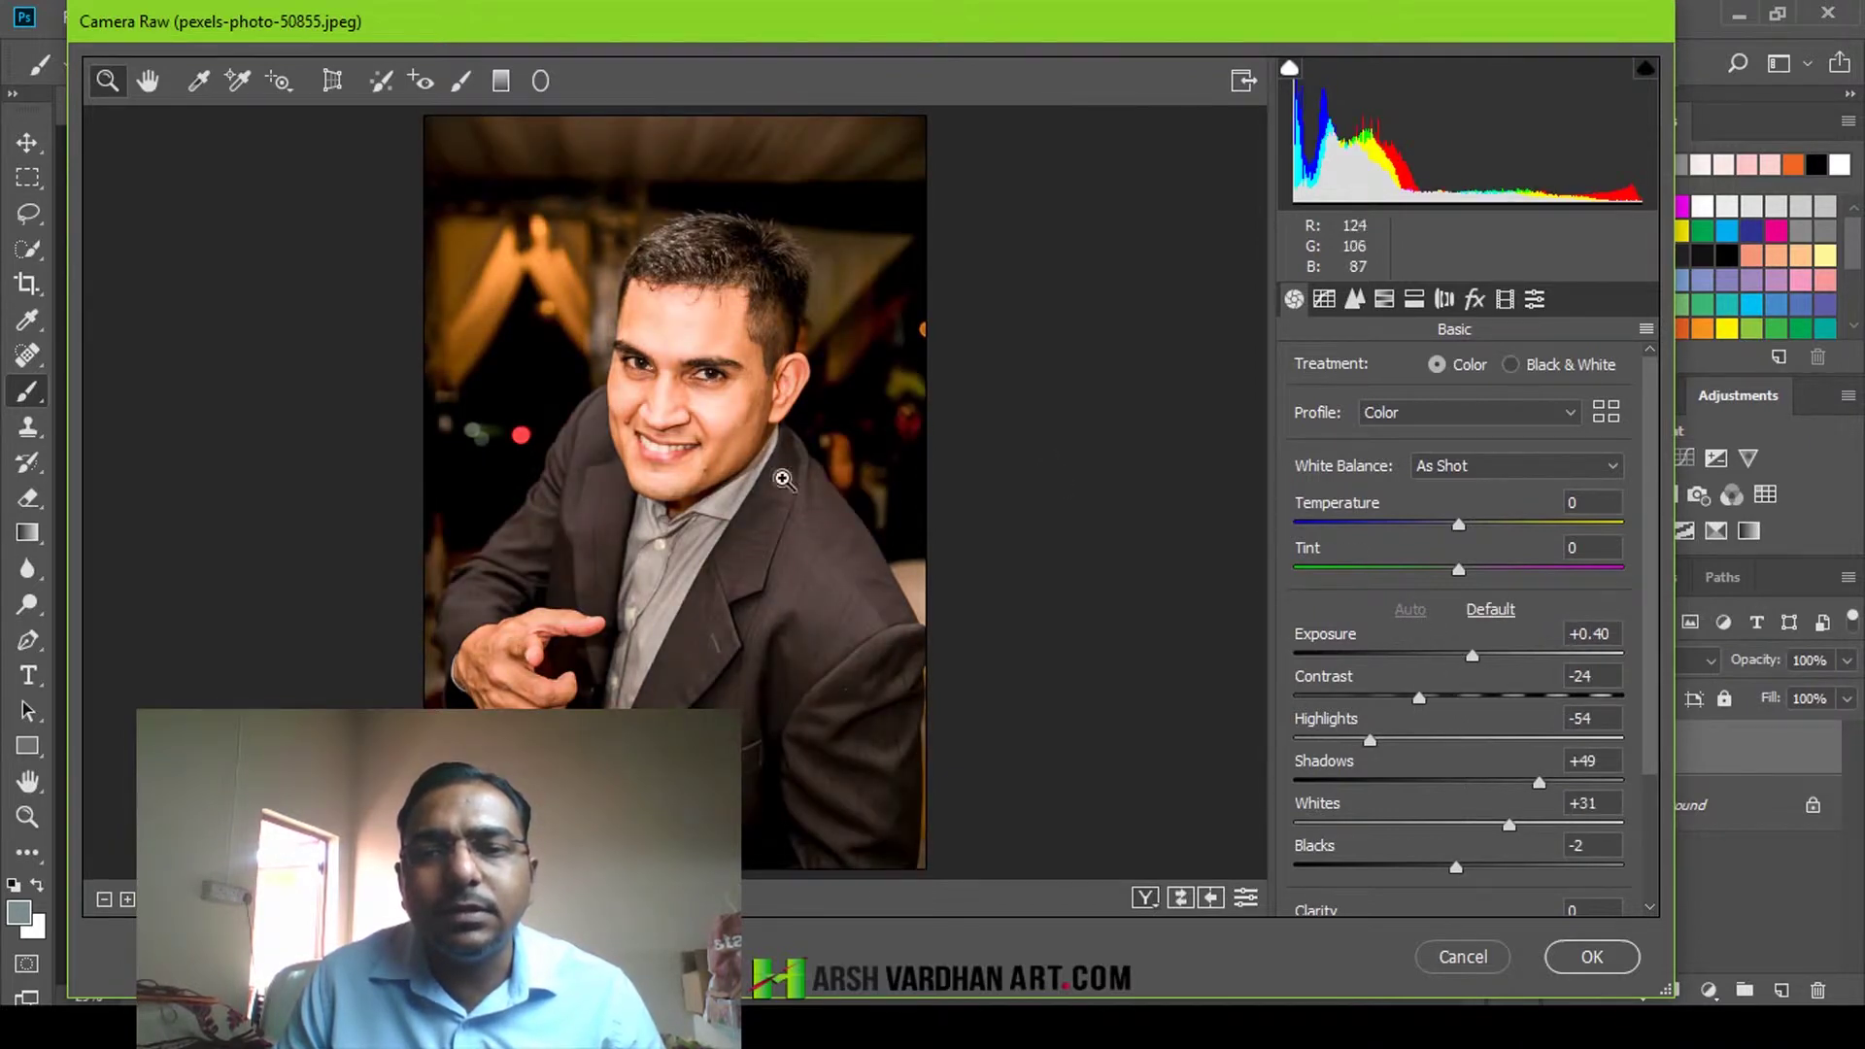
left_click(1419, 700)
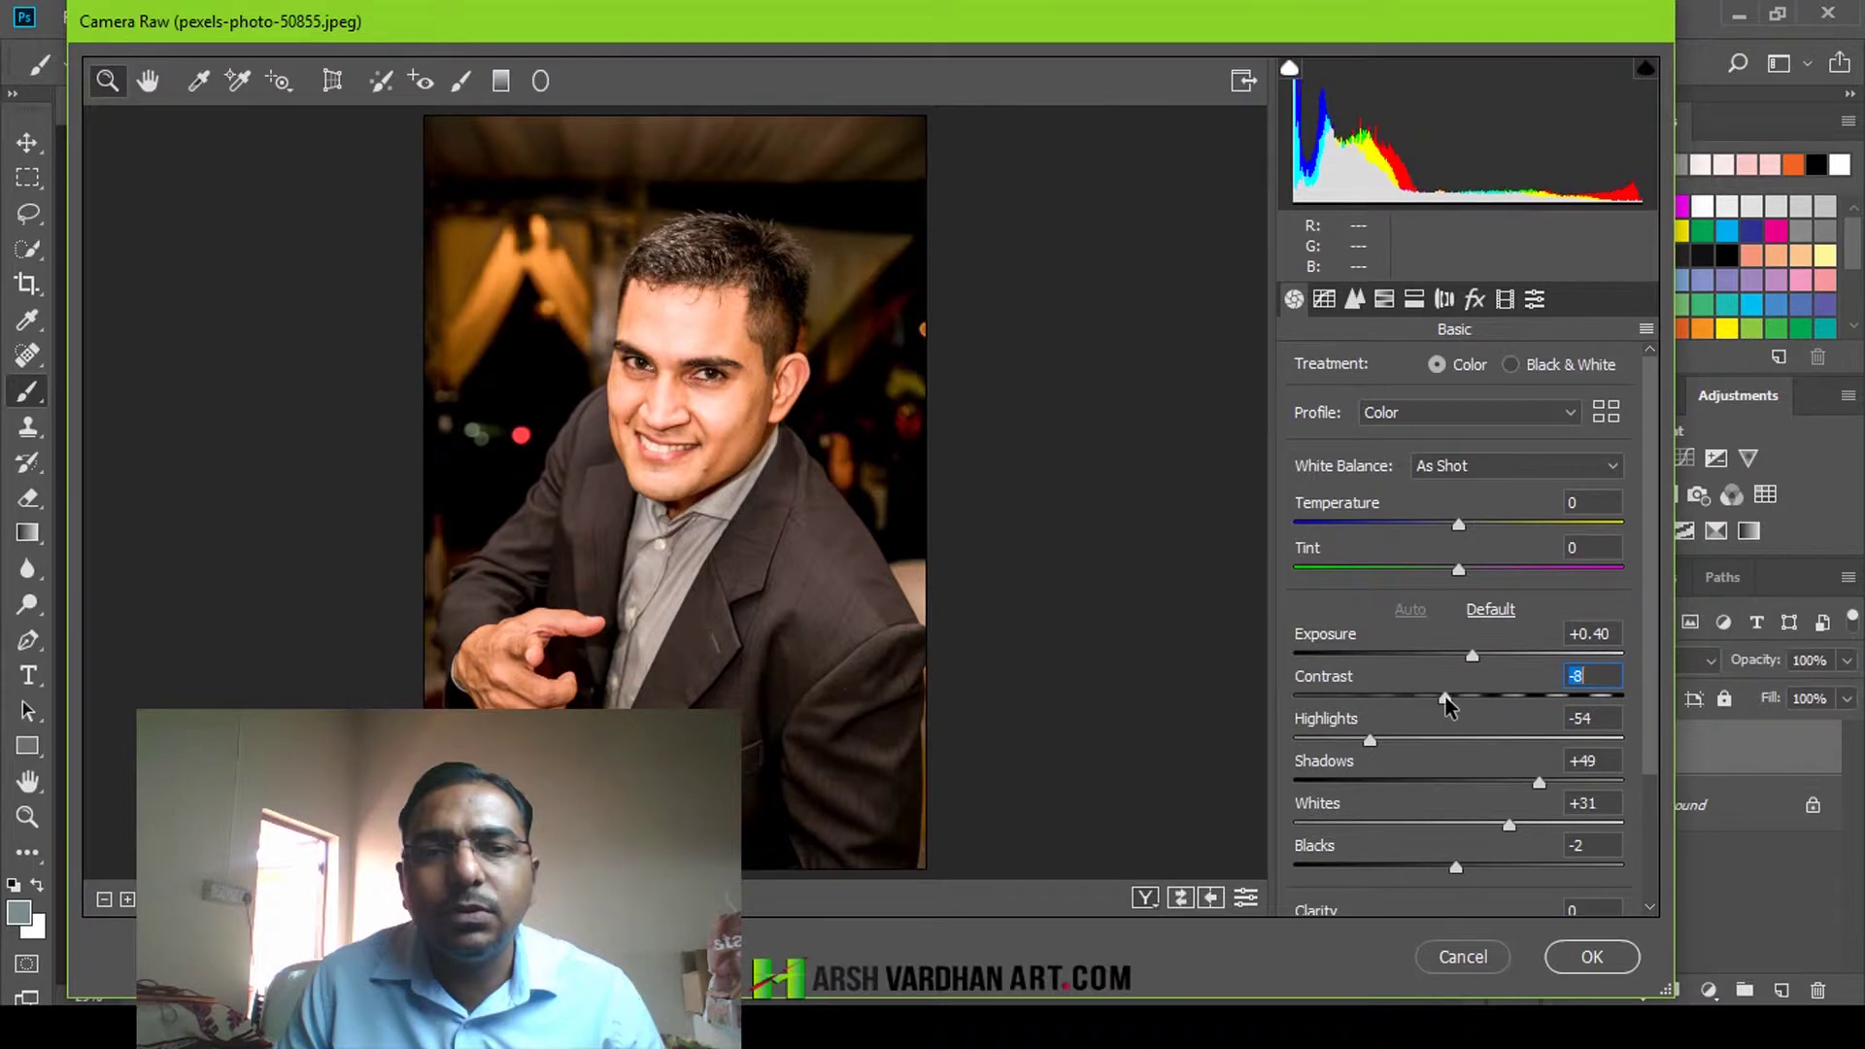
left_click_drag(1422, 699, 1395, 744)
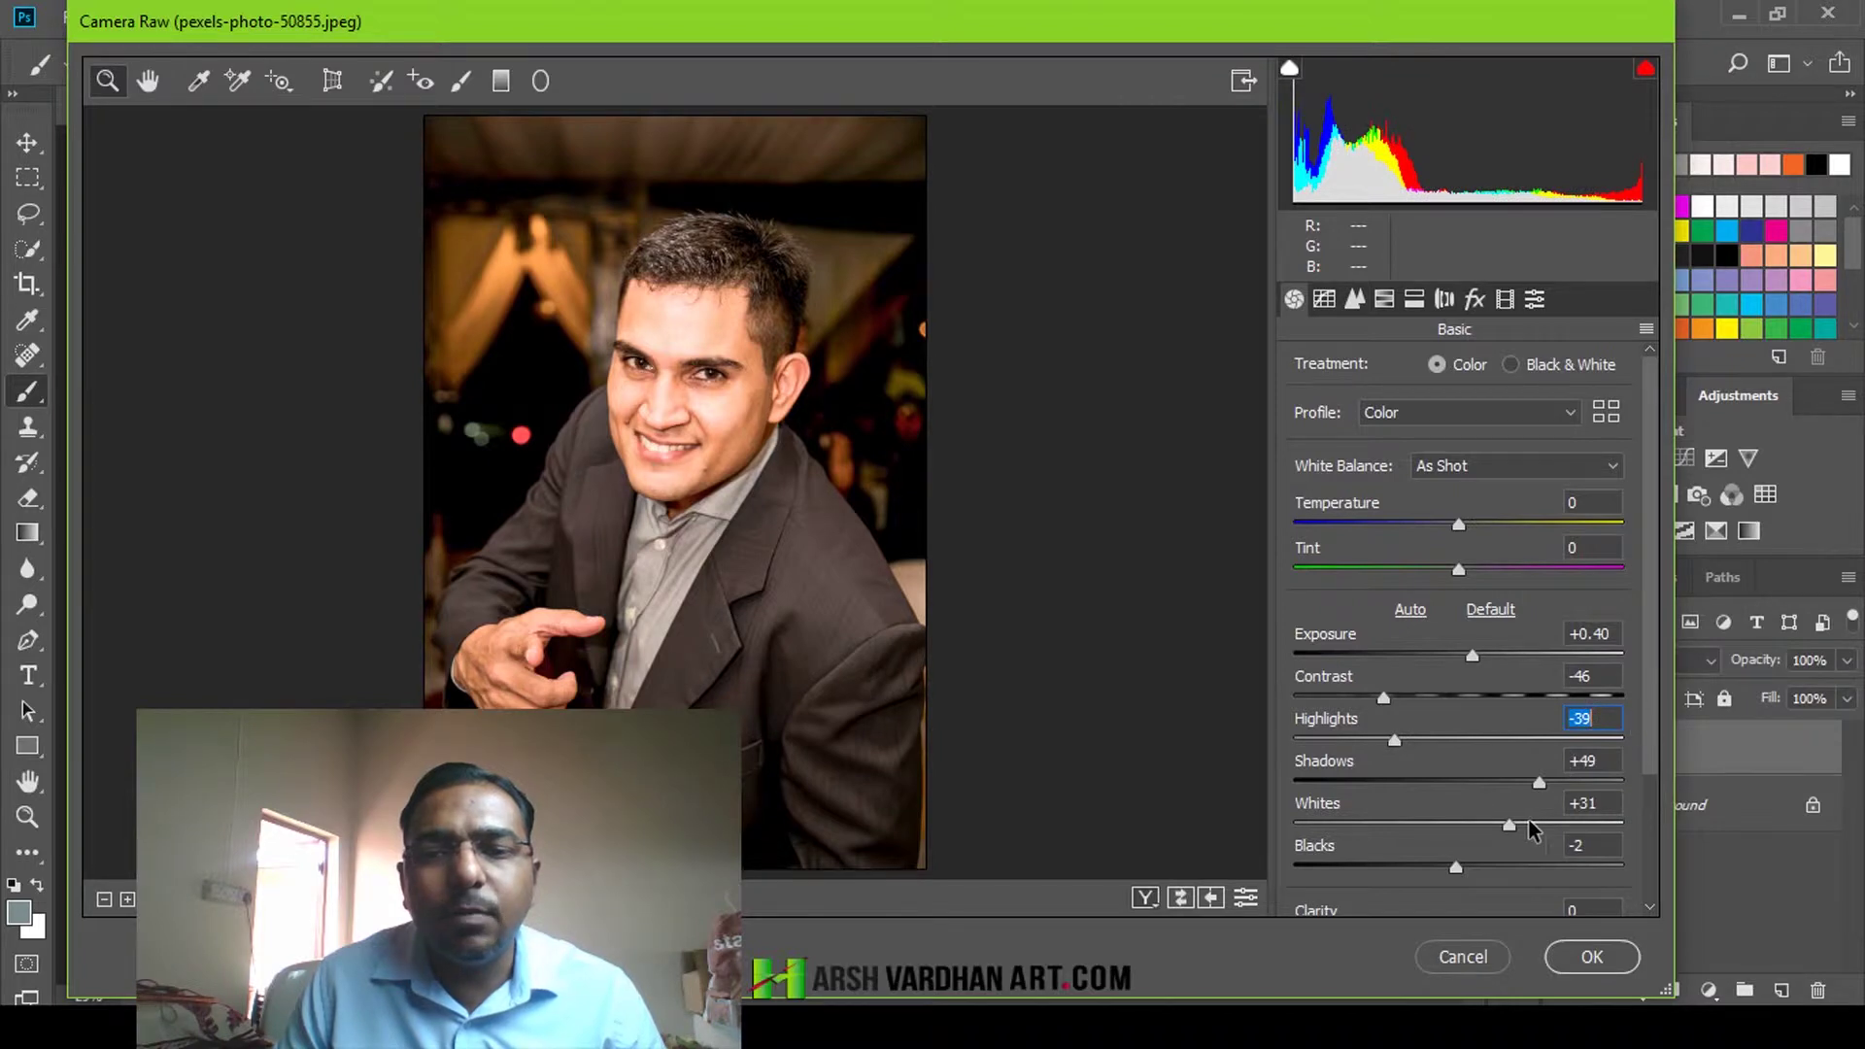
left_click_drag(1538, 782, 1469, 762)
scroll(1654, 804, "down", 1)
scroll(1656, 806, "down", 1)
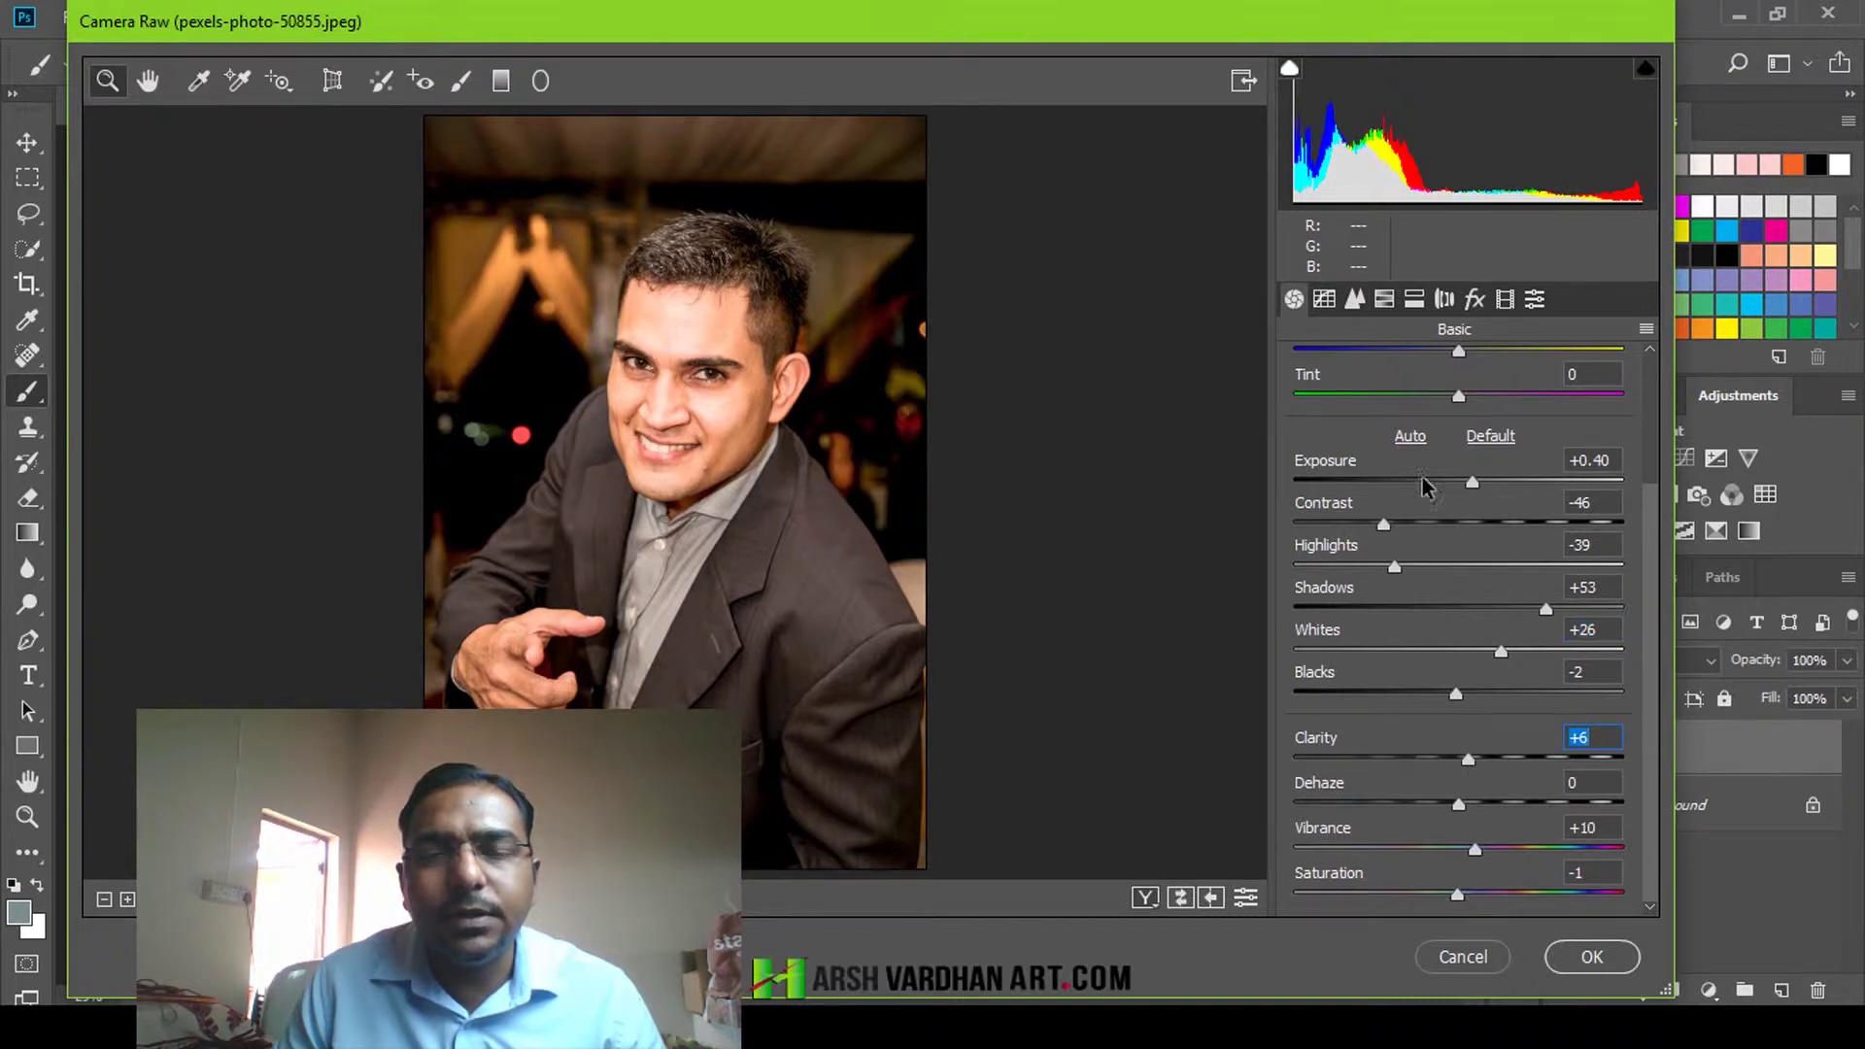
Set the sharpening Amount to 55 with Masking 84 and noise reduction Luminance to 28, and apply the Camera Raw edits
left_click(1356, 306)
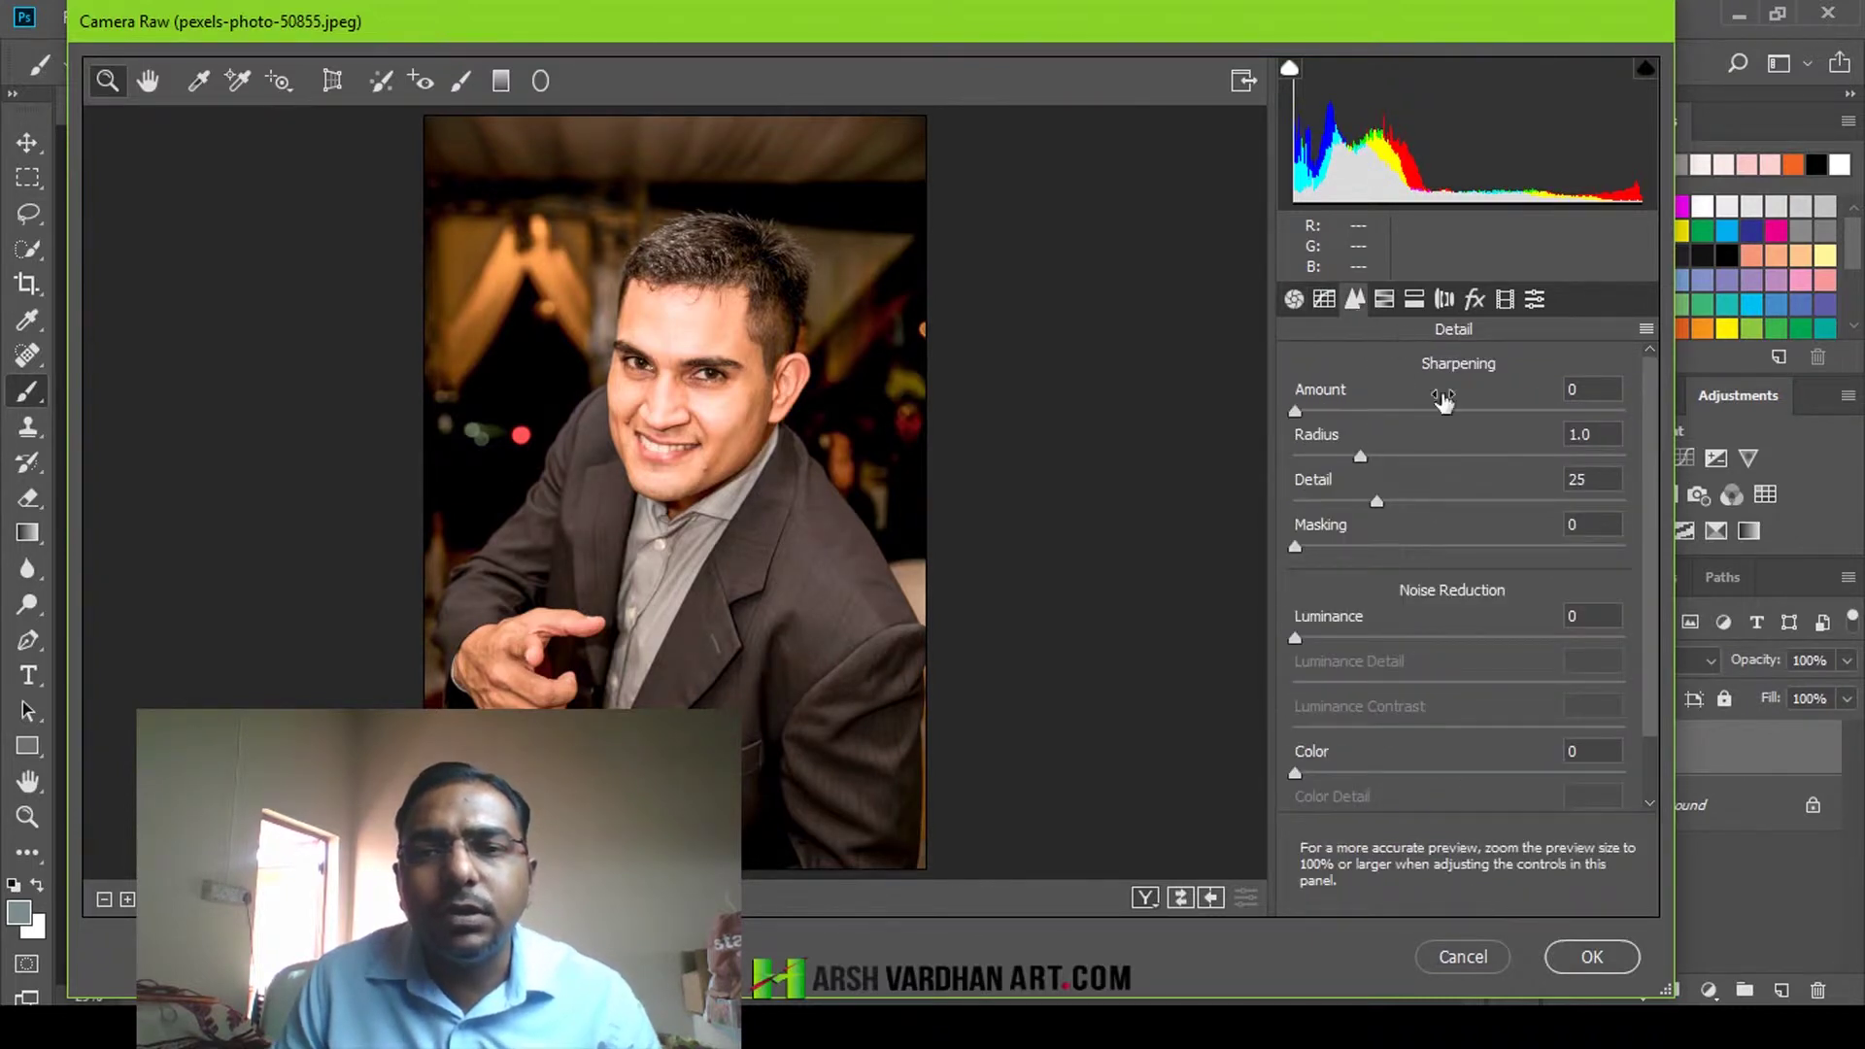
left_click(1412, 411)
left_click_drag(1410, 410, 1414, 411)
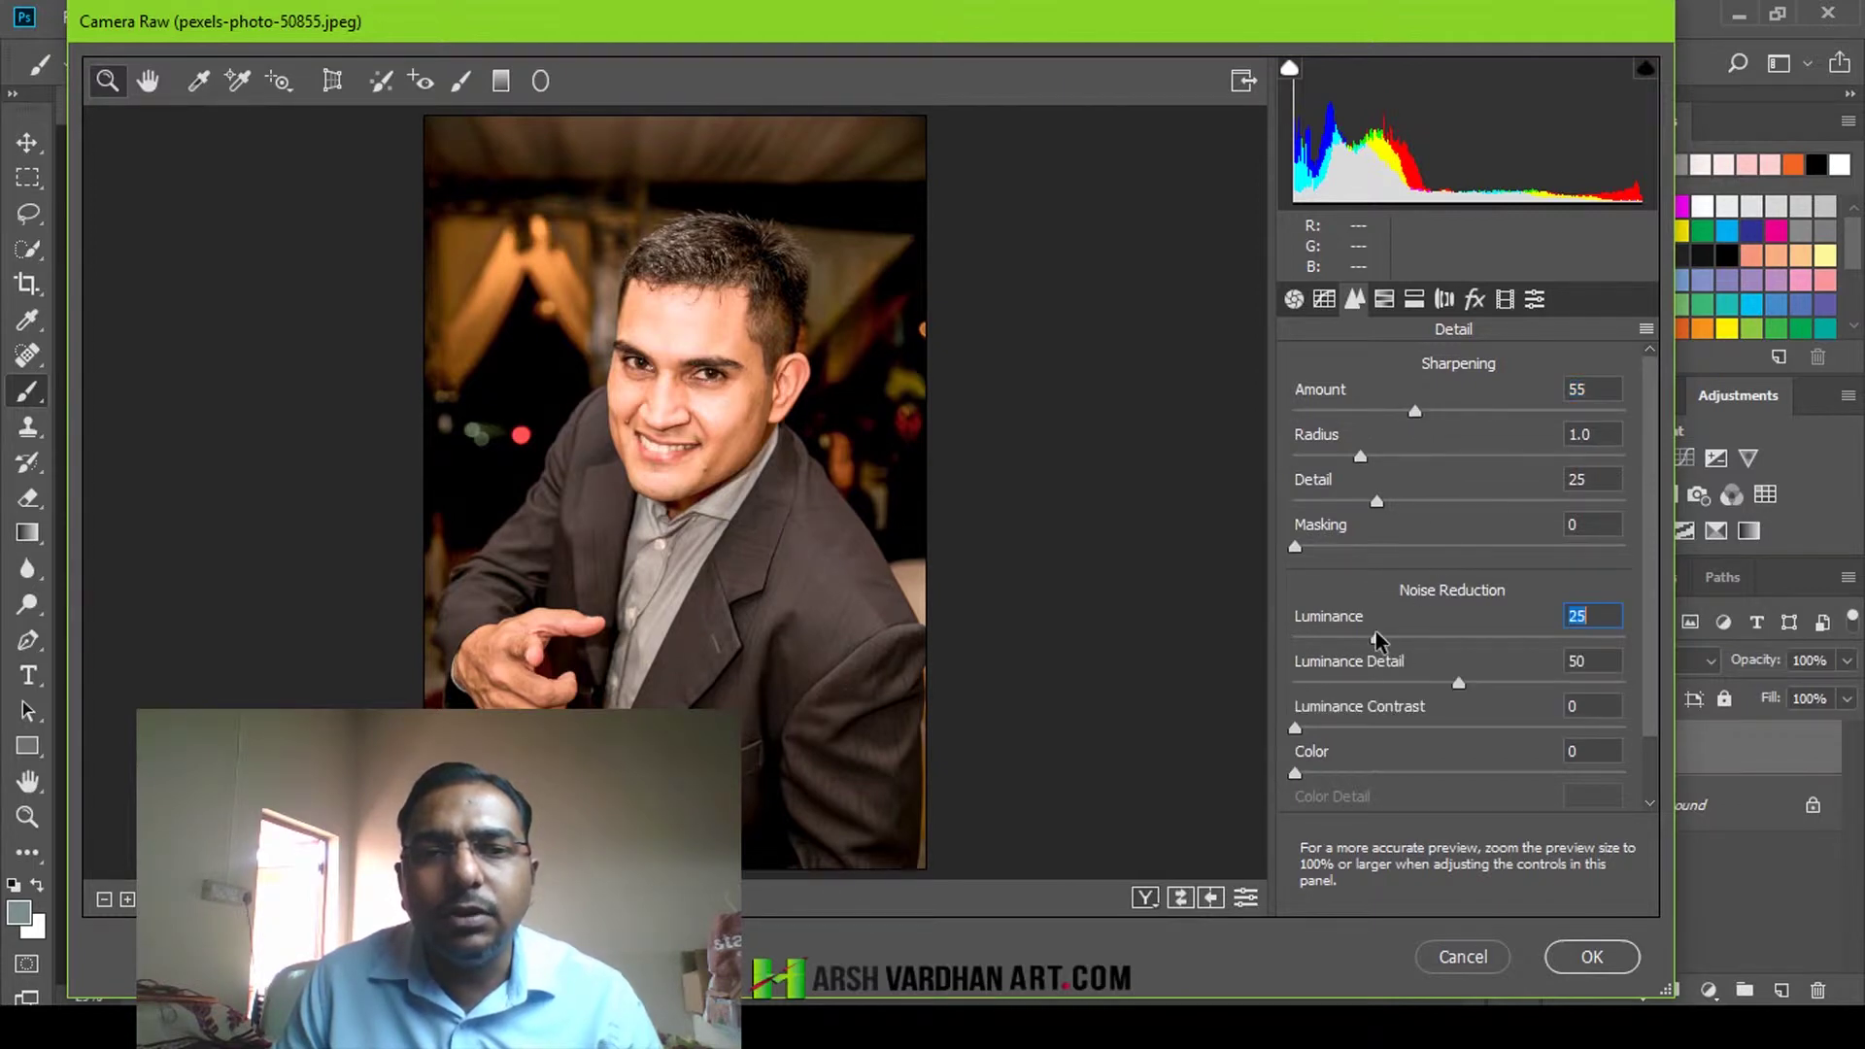
left_click_drag(1379, 639, 1387, 639)
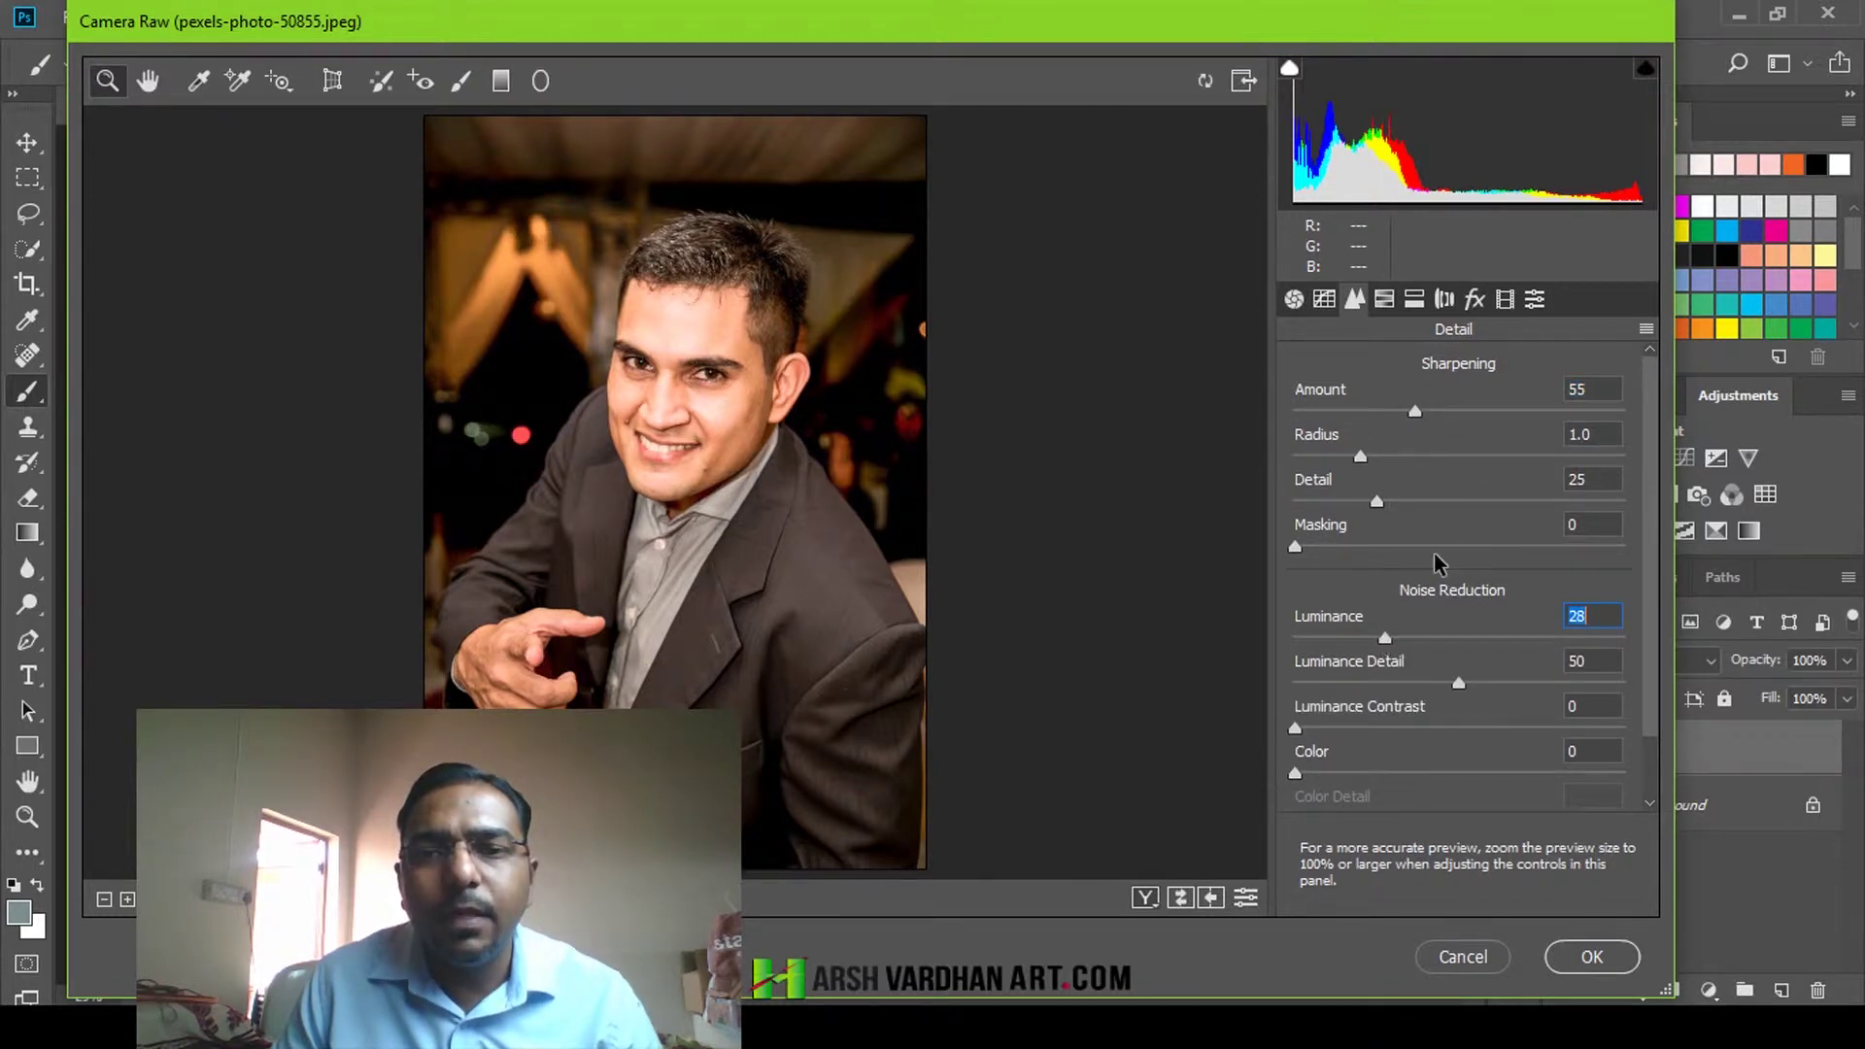
left_click_drag(1439, 561, 1576, 551)
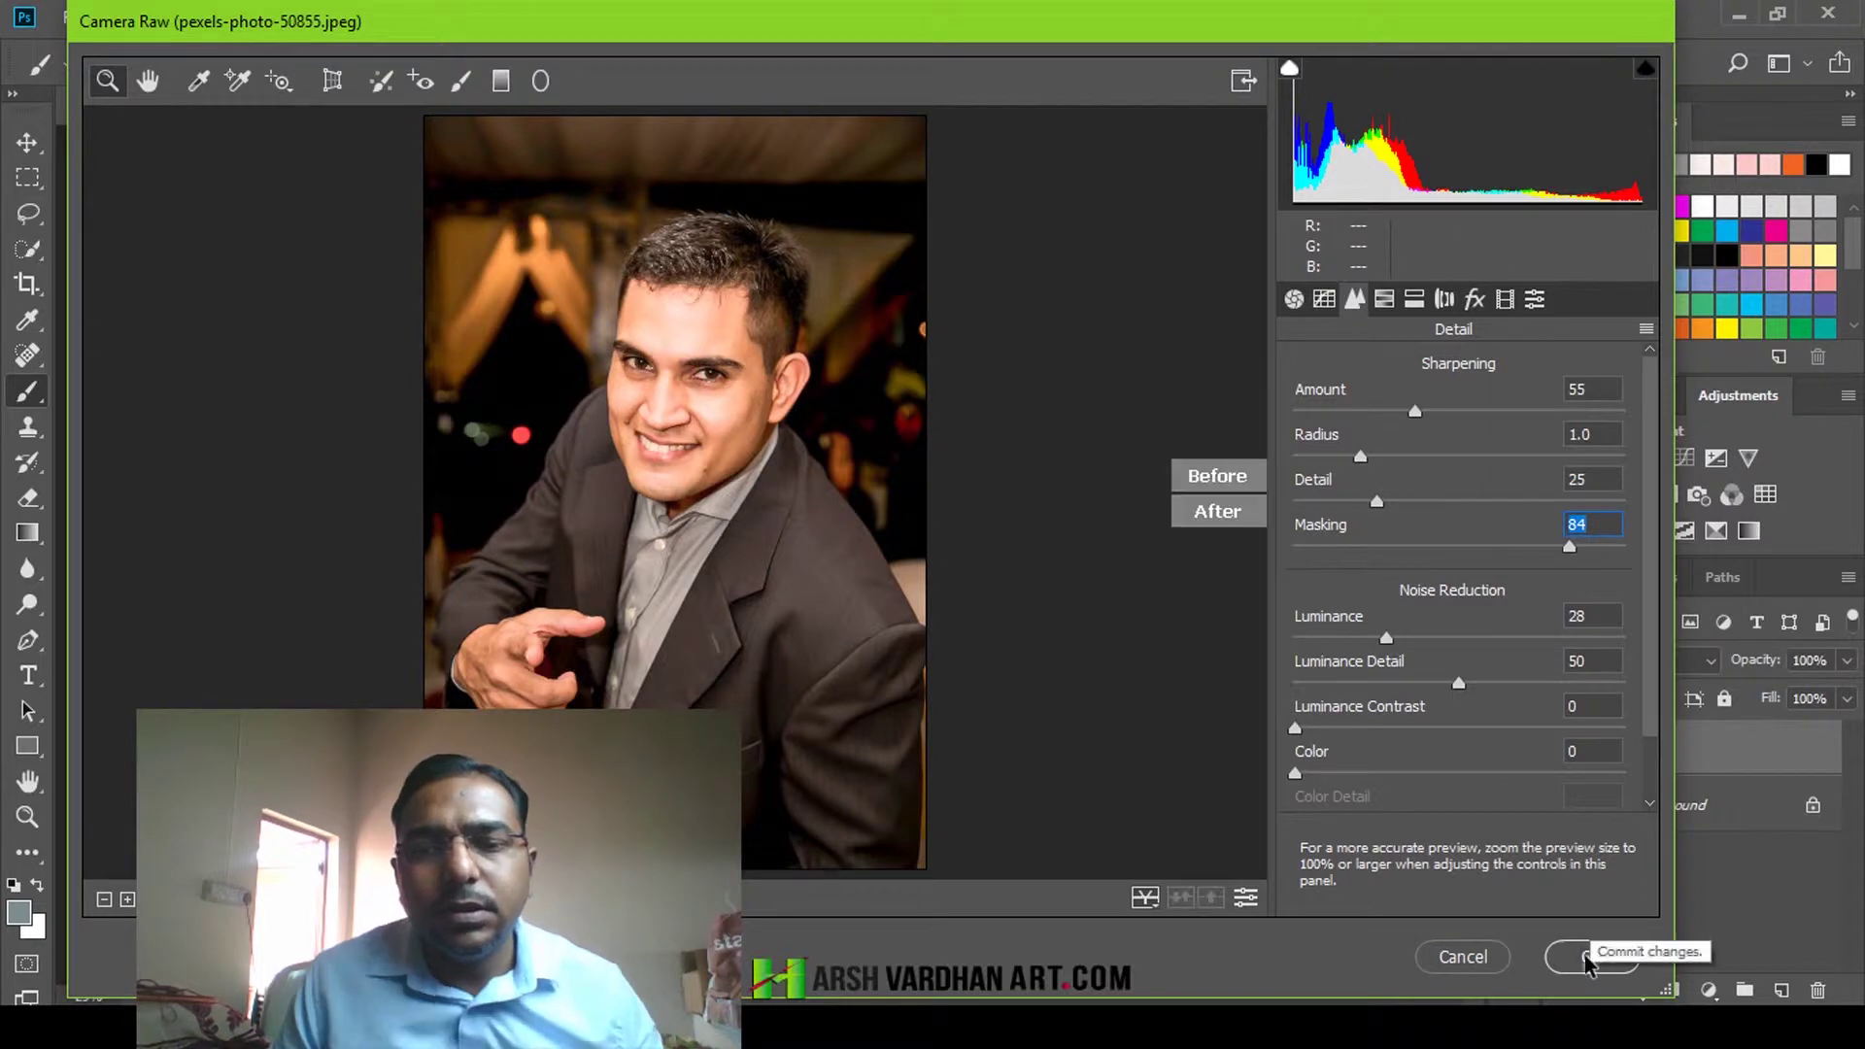
left_click(1584, 960)
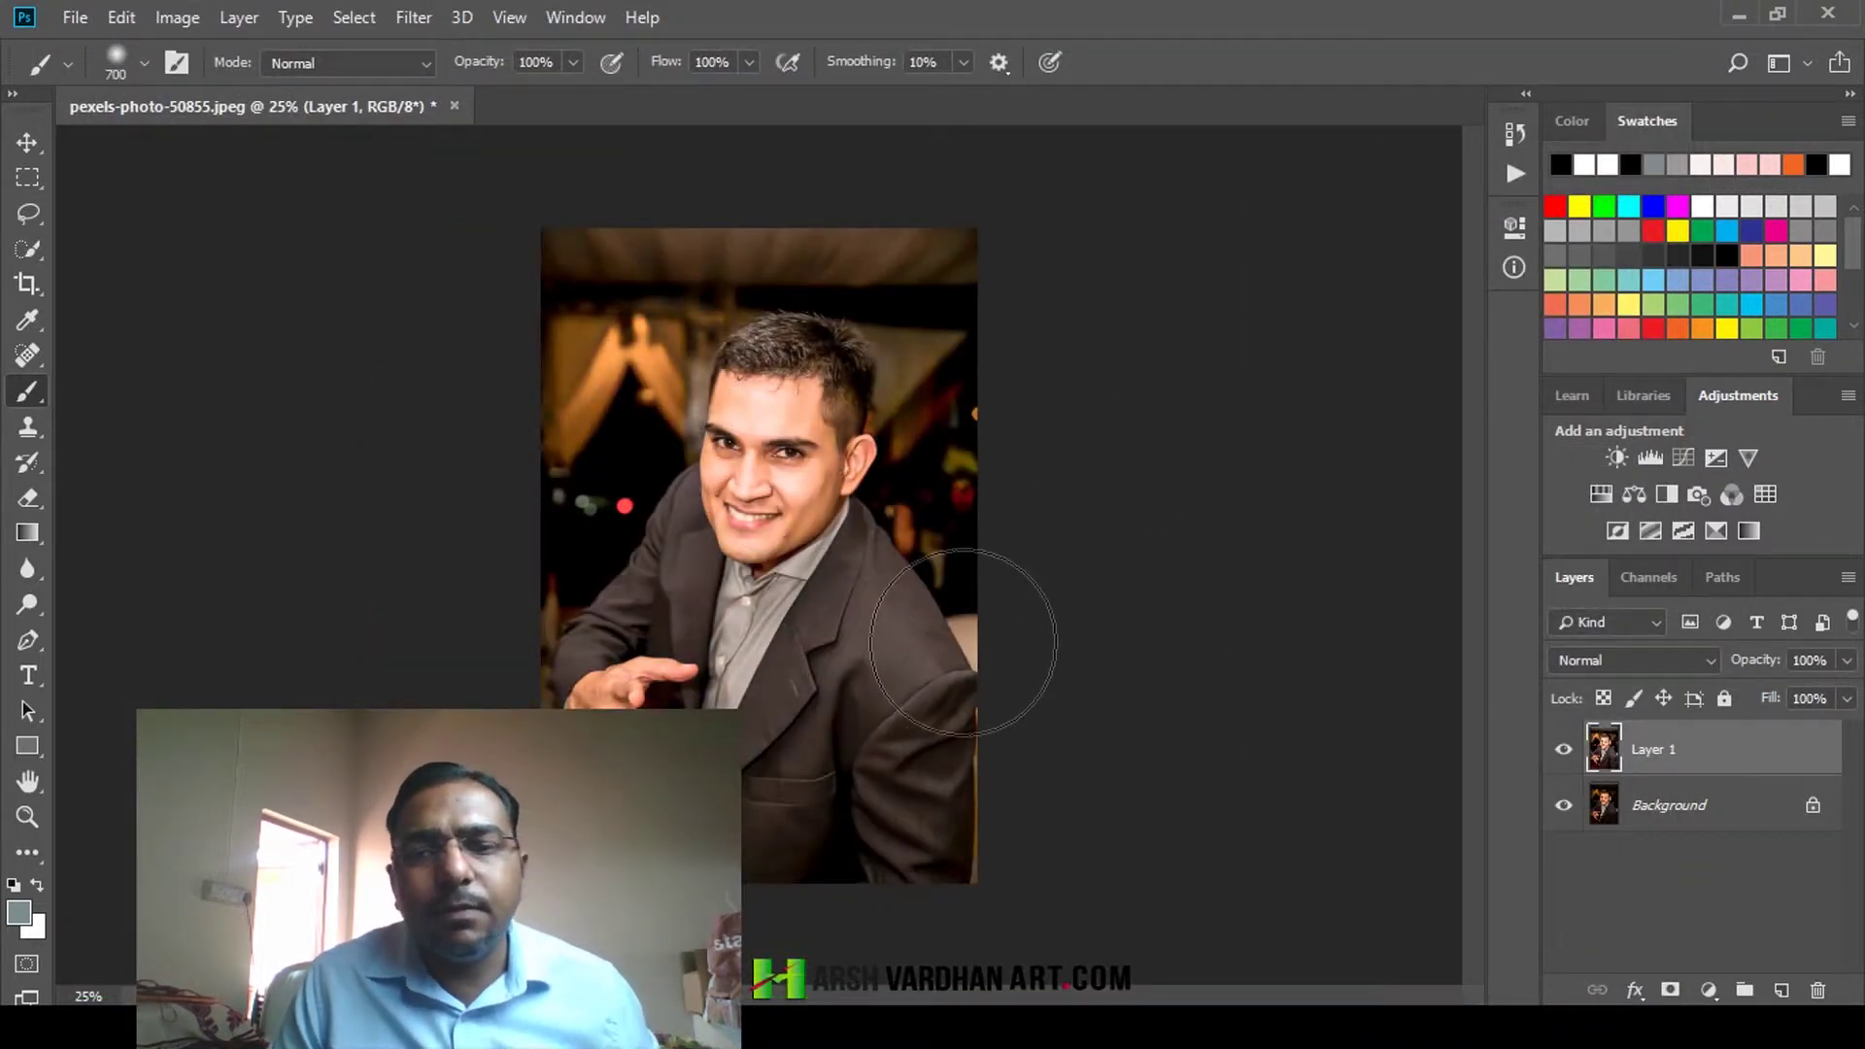
Compare the portrait before and after the Camera Raw edits by toggling the visibility of Layer 1
left_click(1564, 753)
left_click(1565, 753)
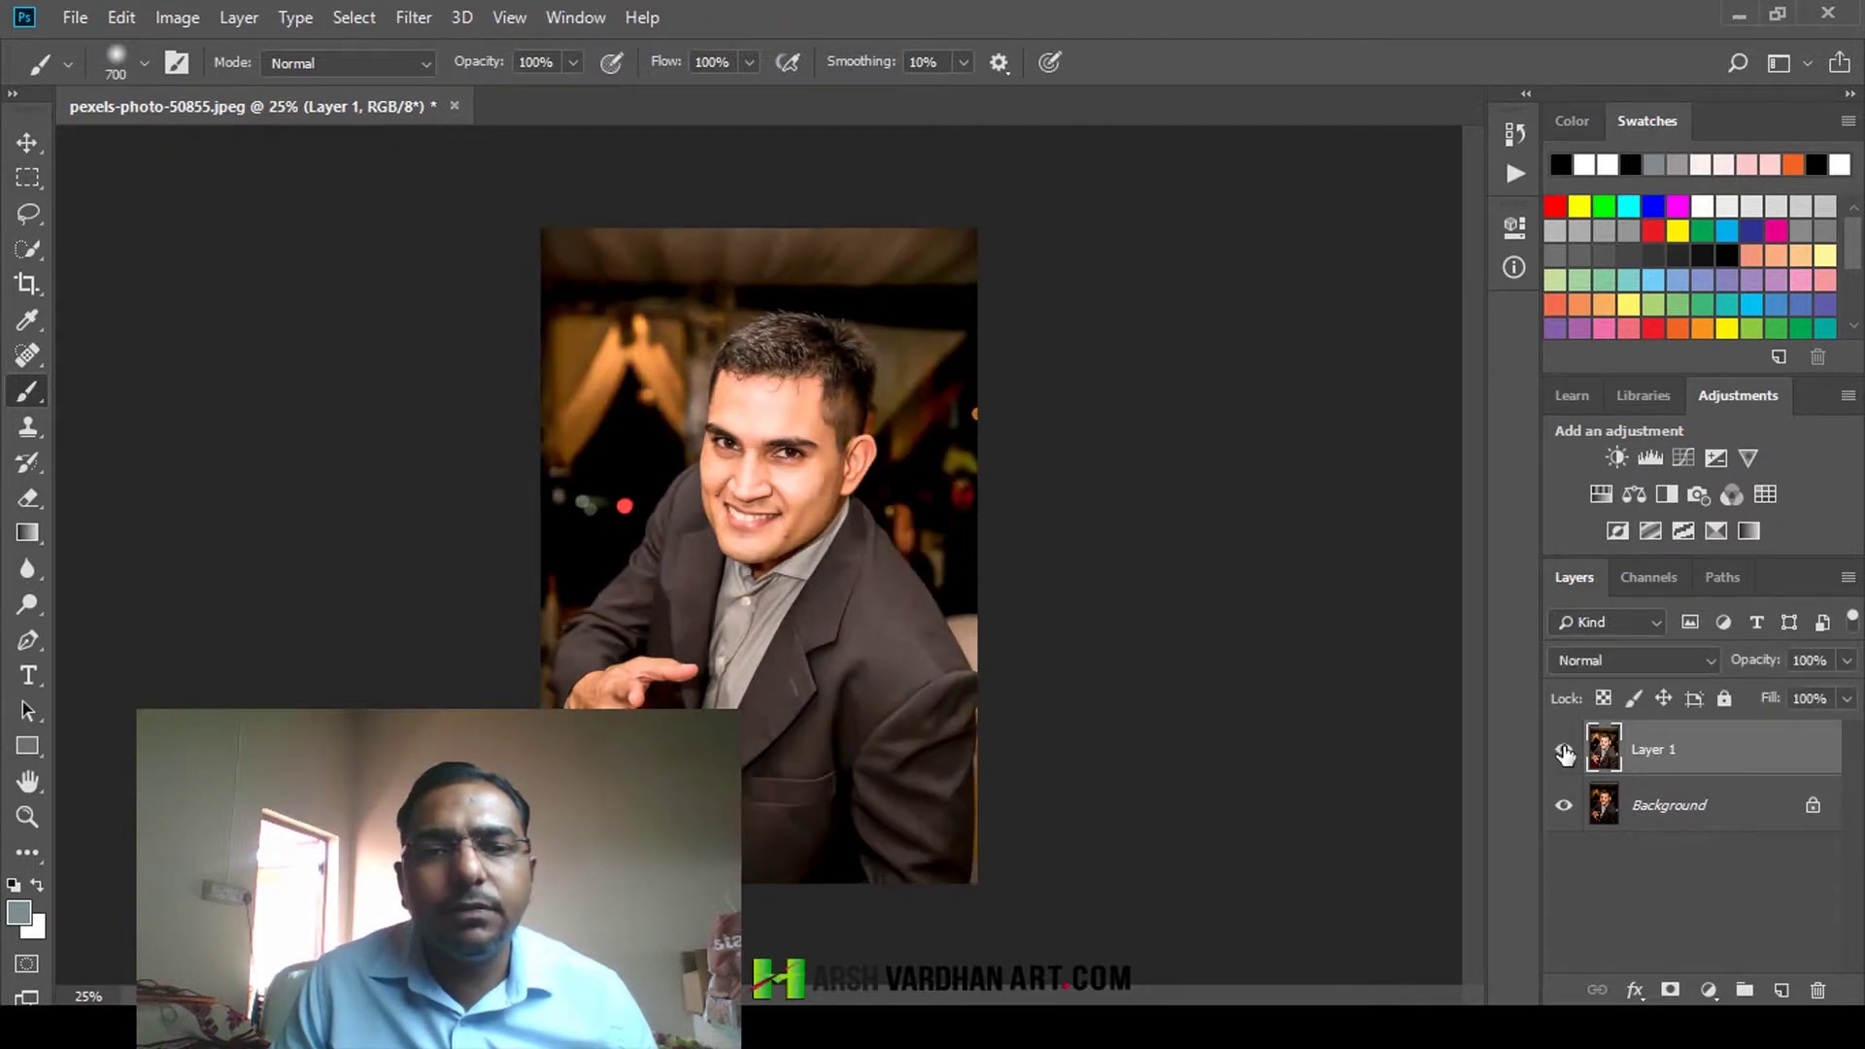
left_click(1564, 753)
left_click(1564, 753)
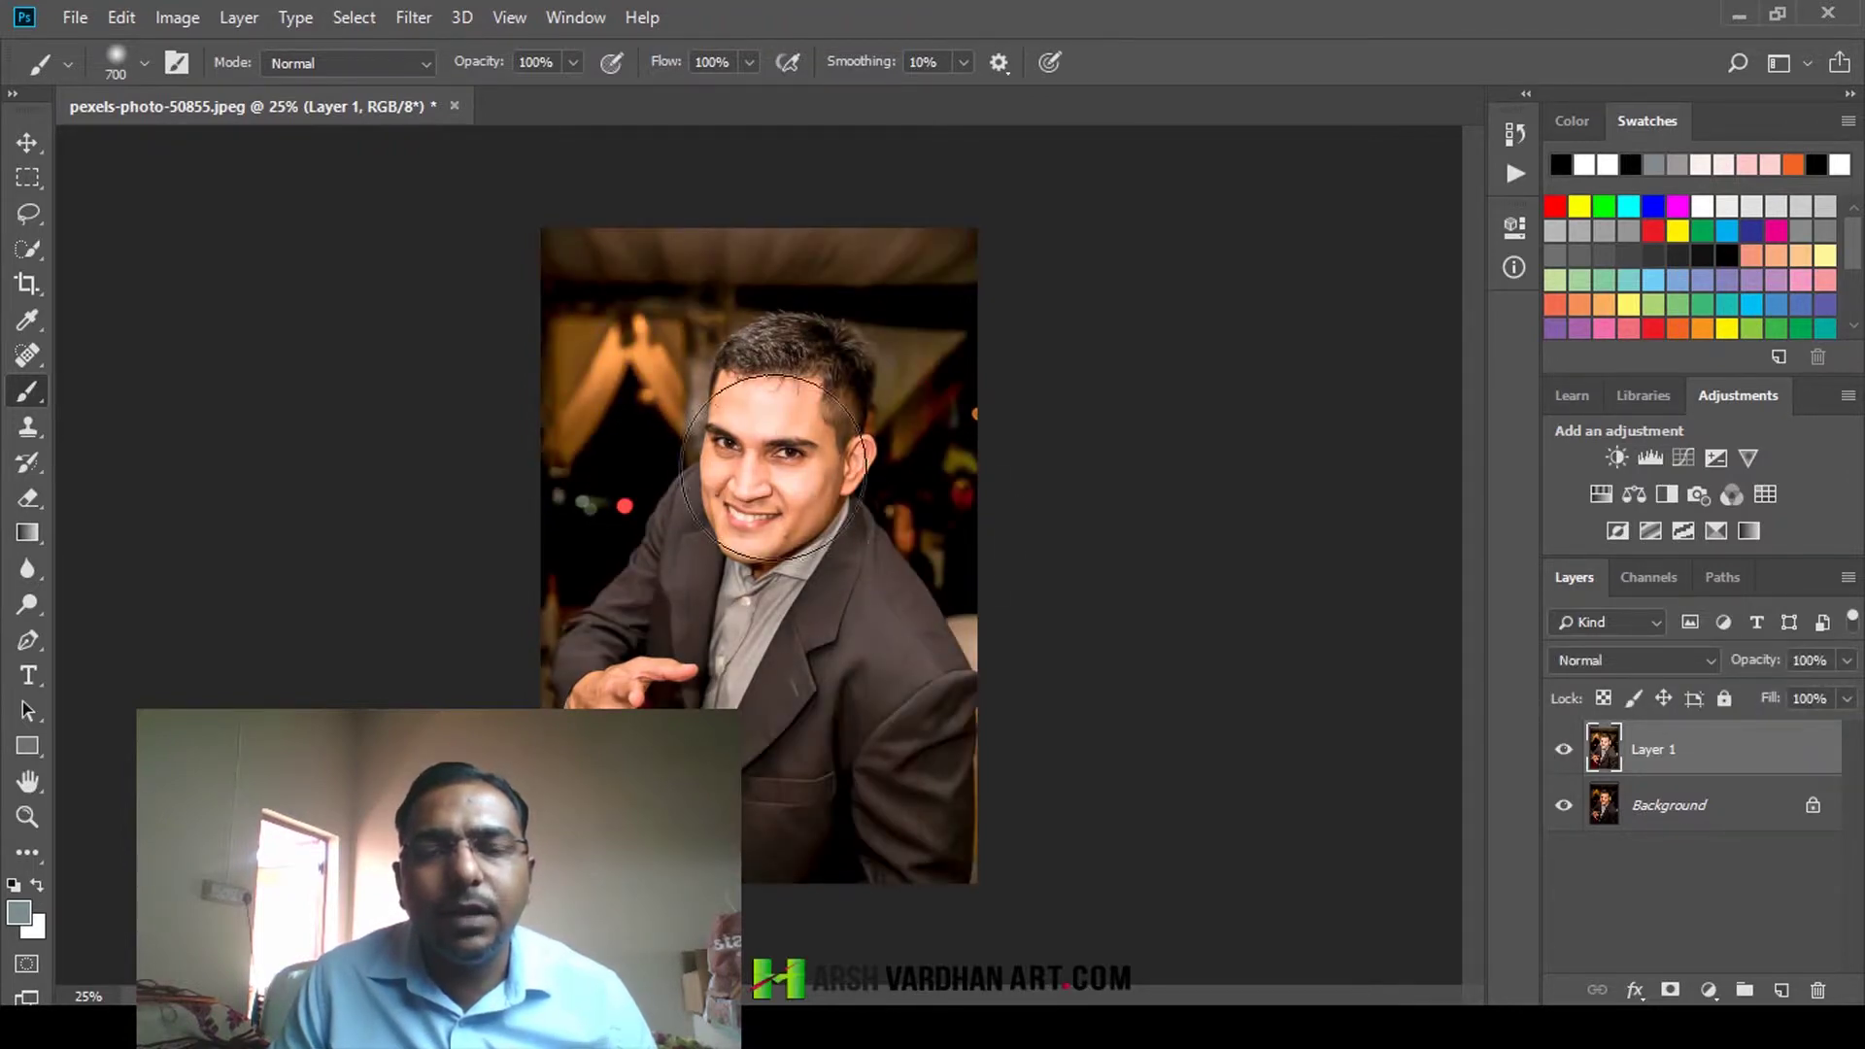
Duplicate the edited Layer 1 above itself, with the man's face enlarged in view
left_click_drag(767, 457, 872, 375)
mouse_move(998, 424)
left_mouse_down()
mouse_move(957, 429)
mouse_move(989, 361)
mouse_move(974, 369)
mouse_move(1007, 420)
mouse_move(888, 393)
left_mouse_up()
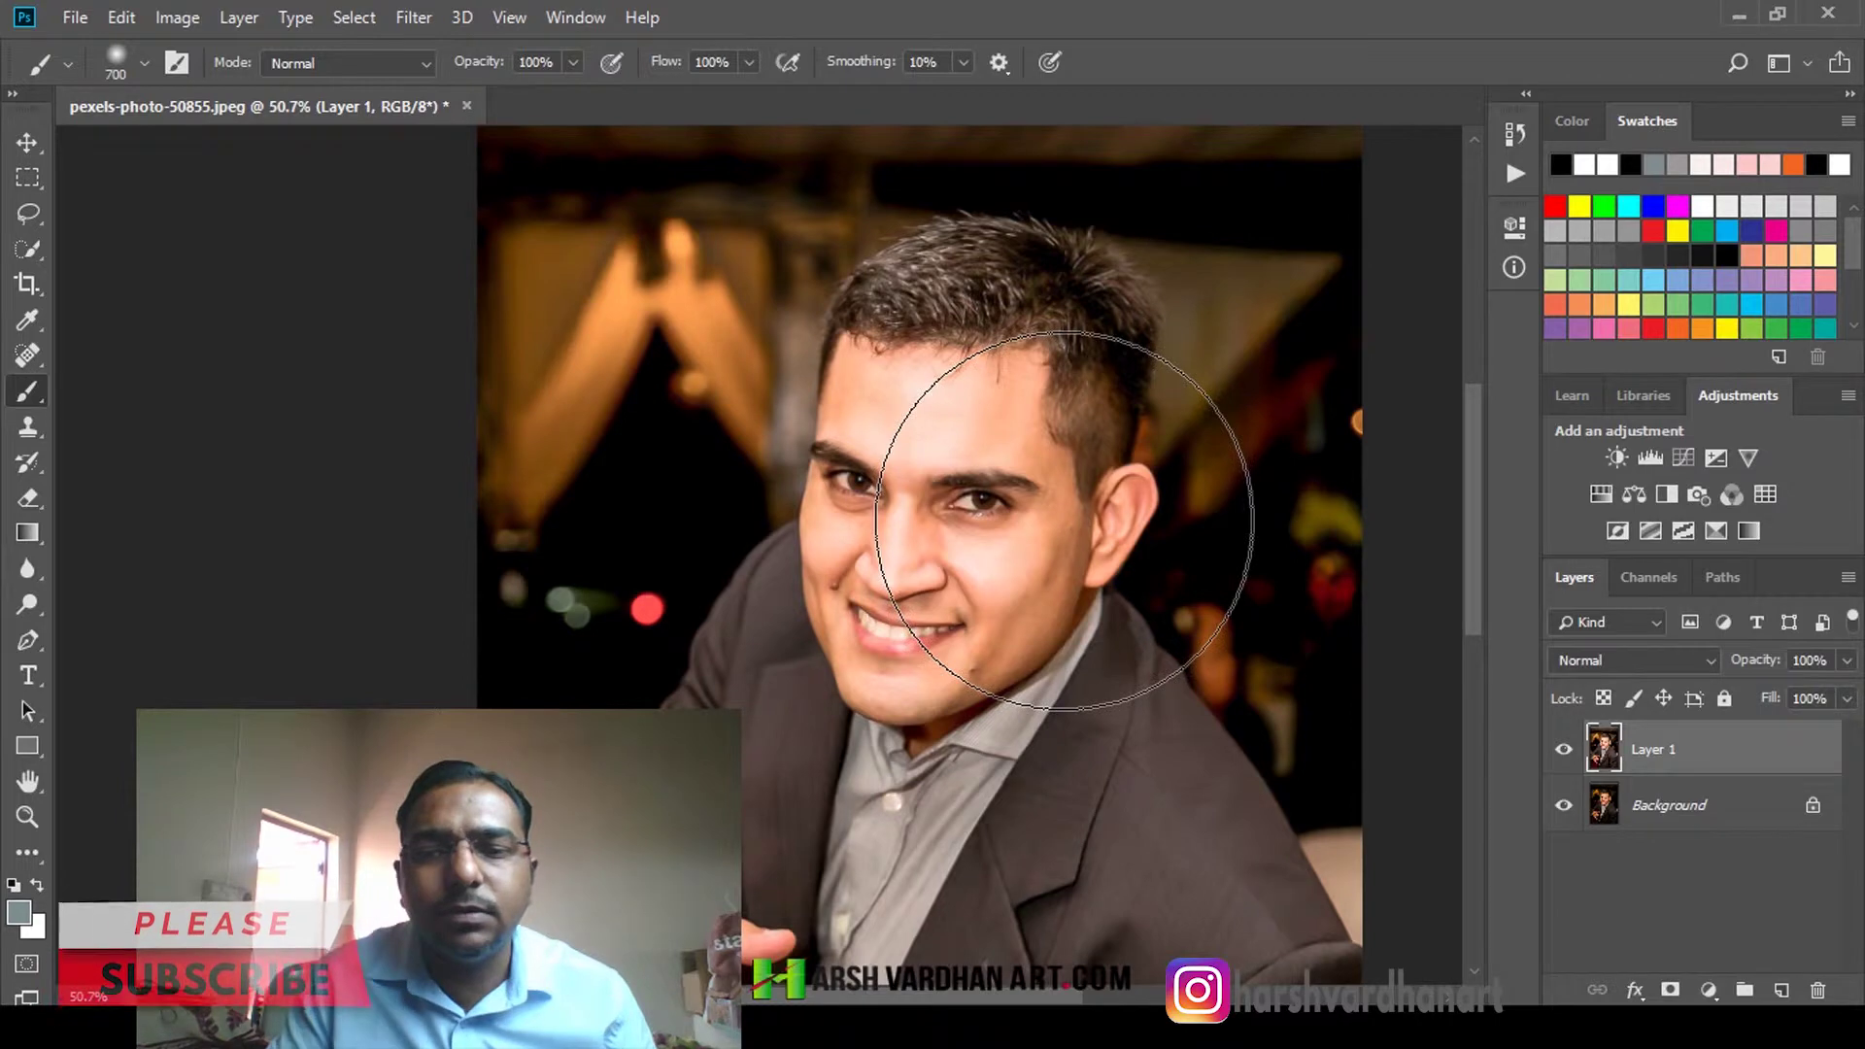
key("ctrl+j")
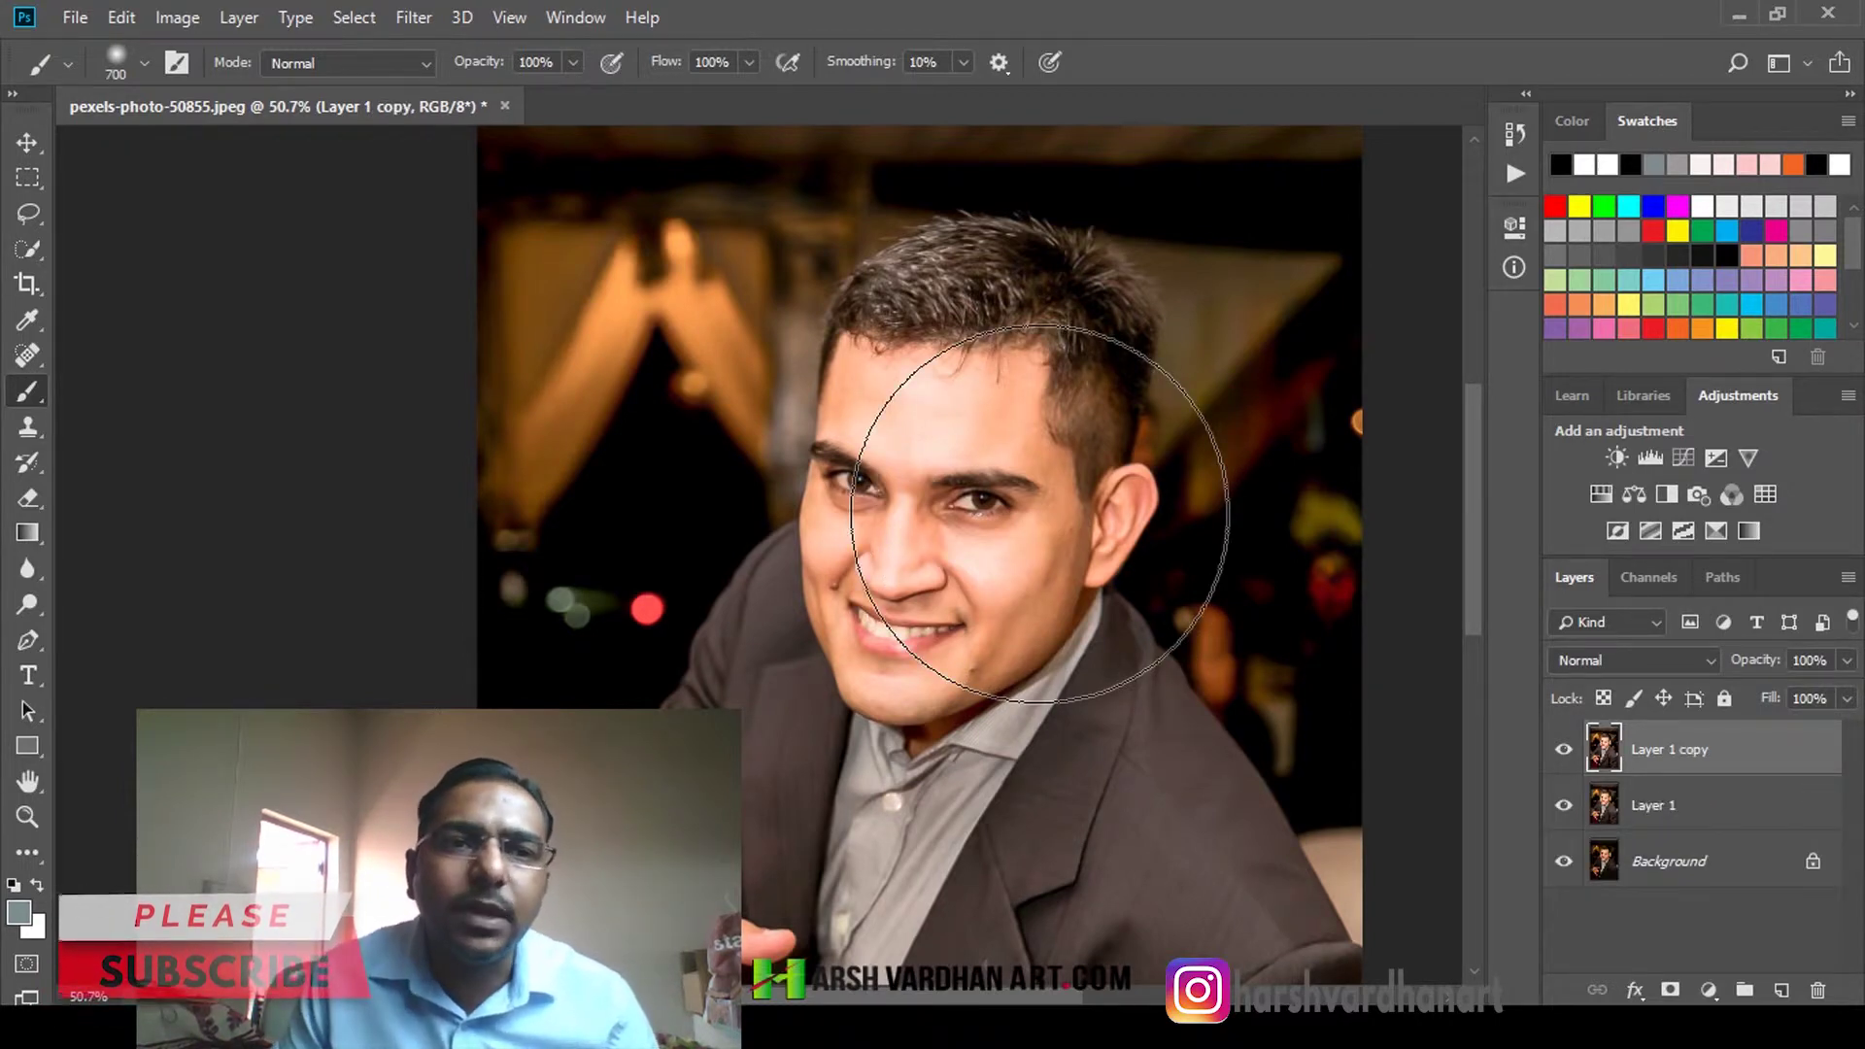
Start a Surface Blur on Layer 1 copy and raise its Radius to 35 pixels, keeping the portrait unobstructed for comparison
left_click(356, 19)
mouse_move(420, 22)
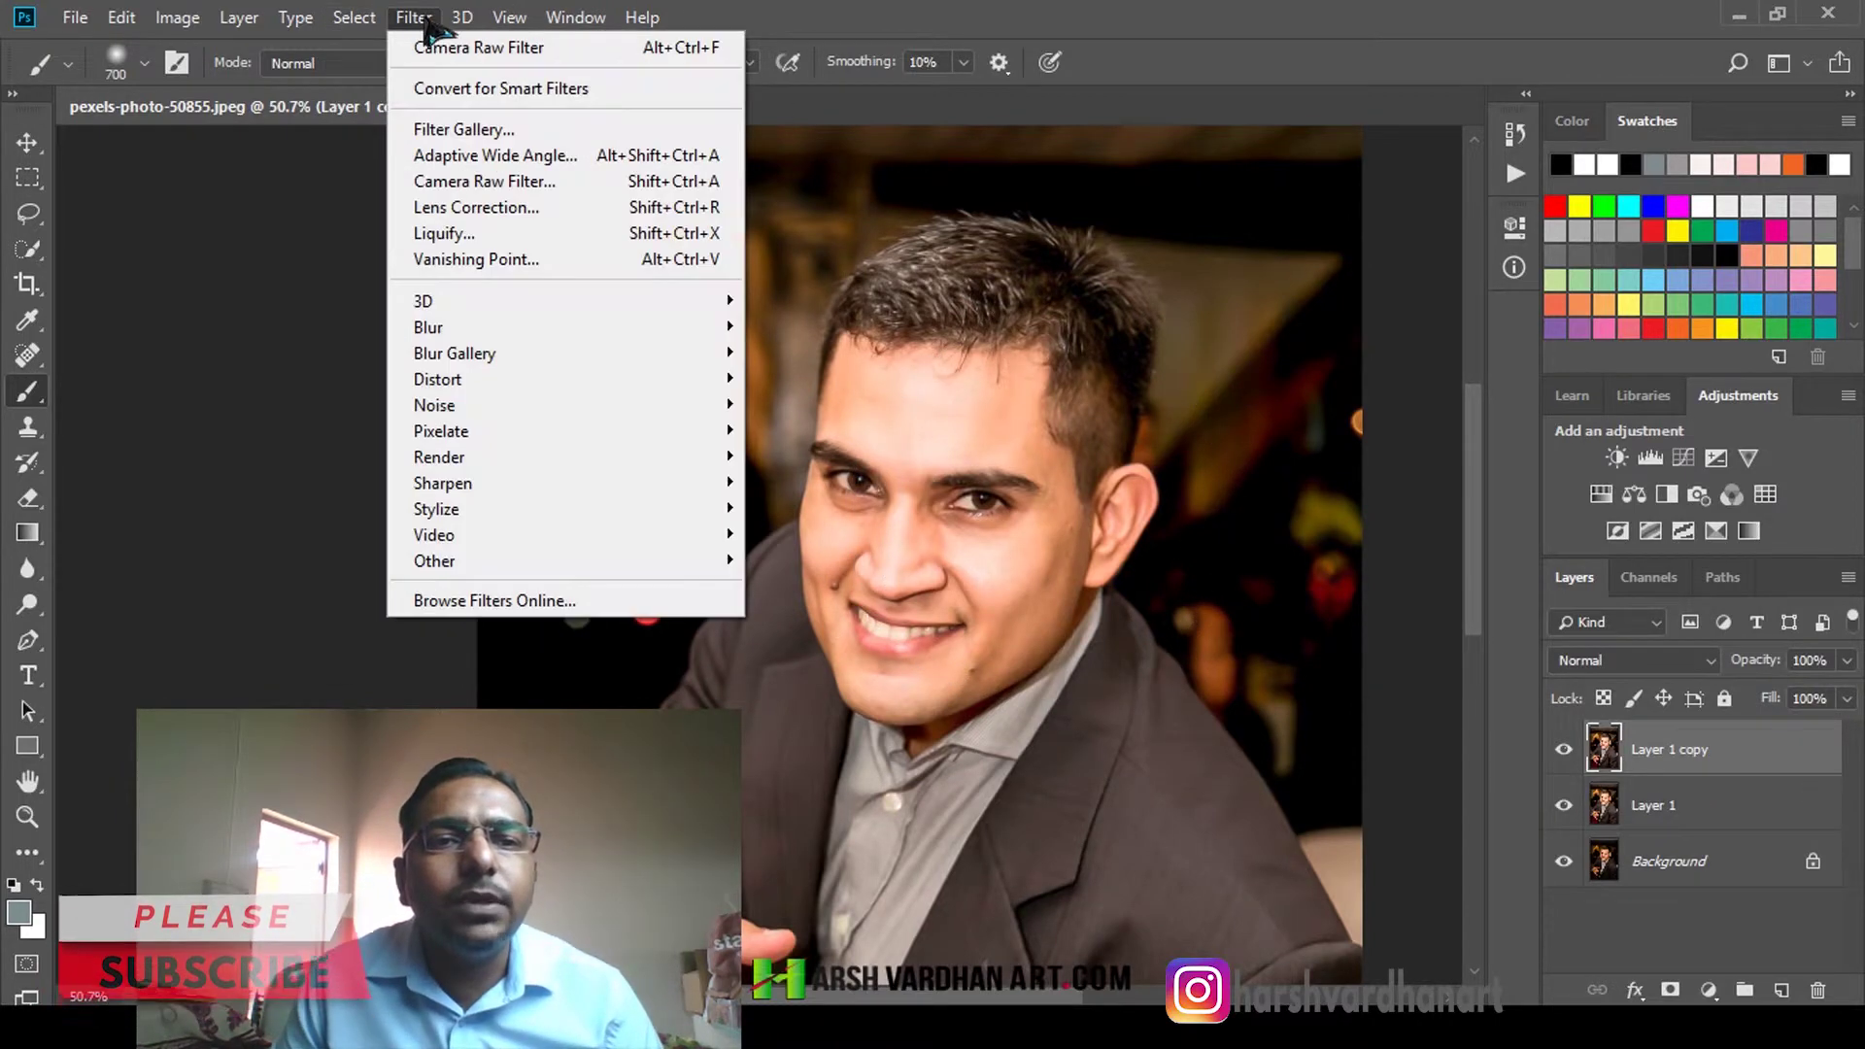
mouse_move(496, 332)
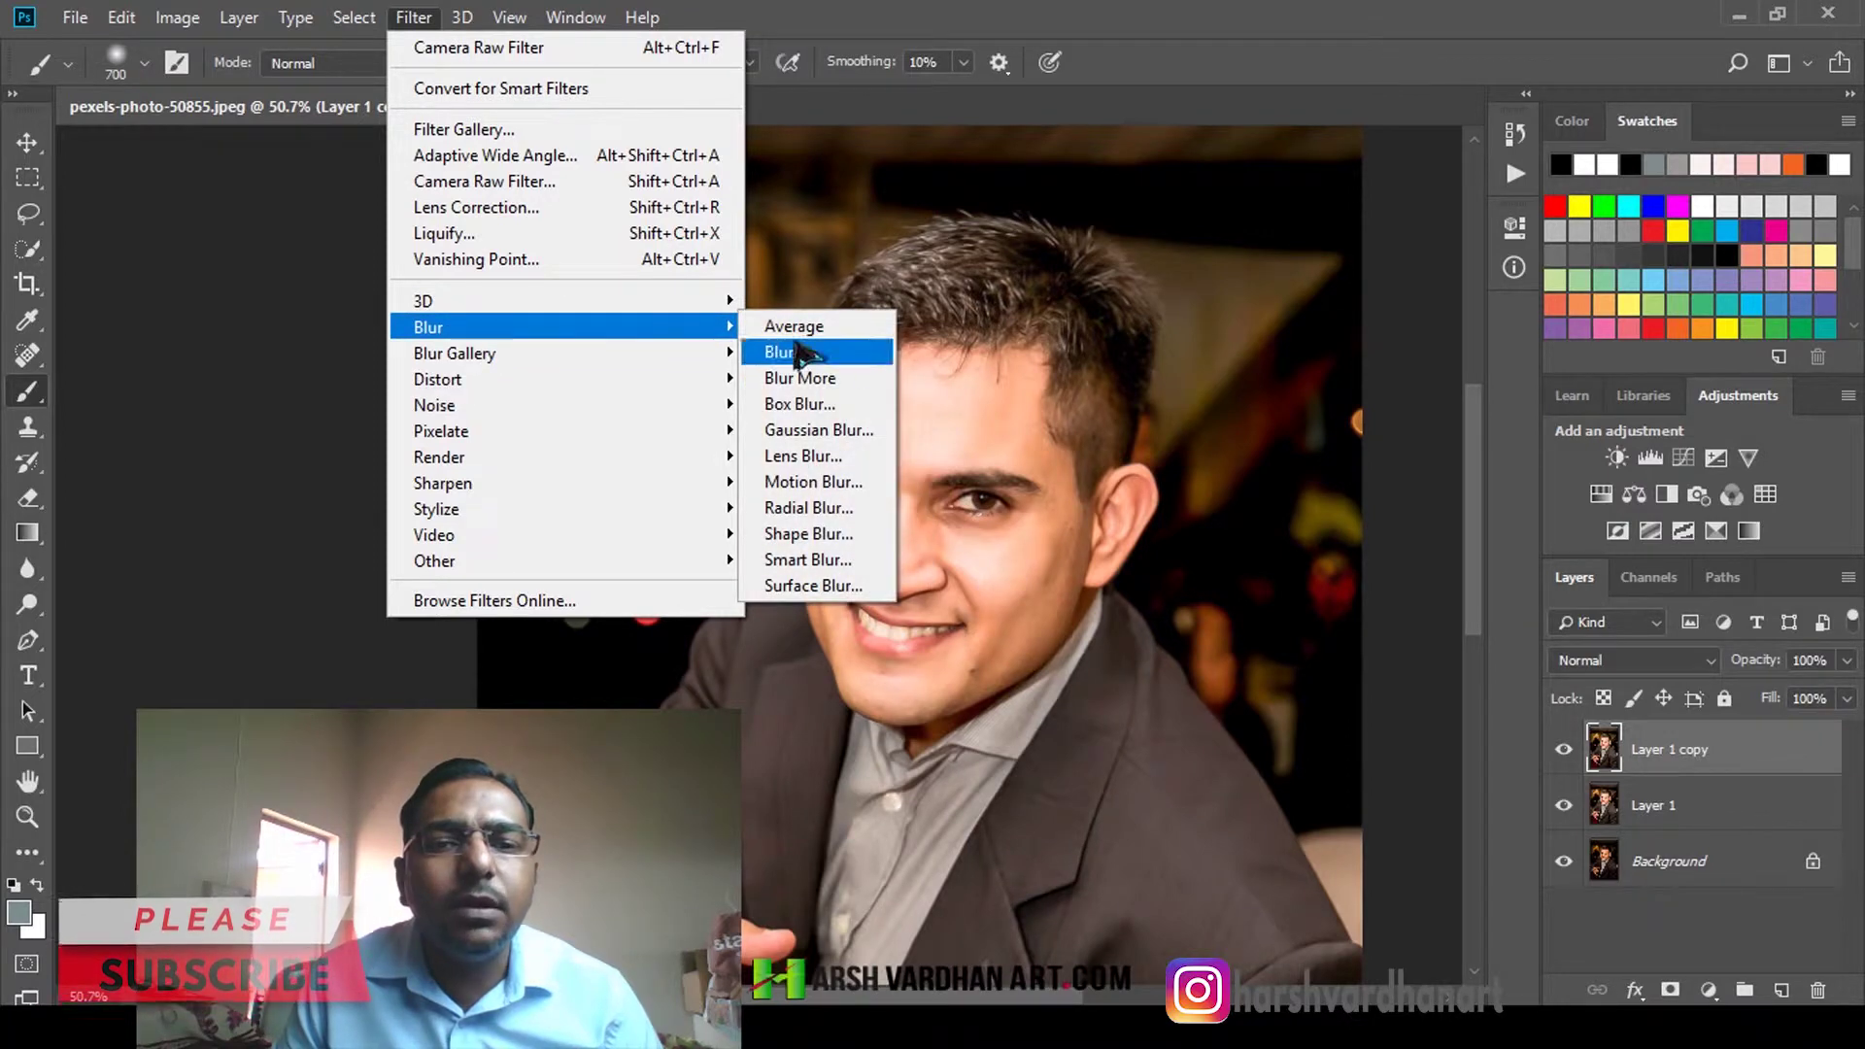
left_click(815, 586)
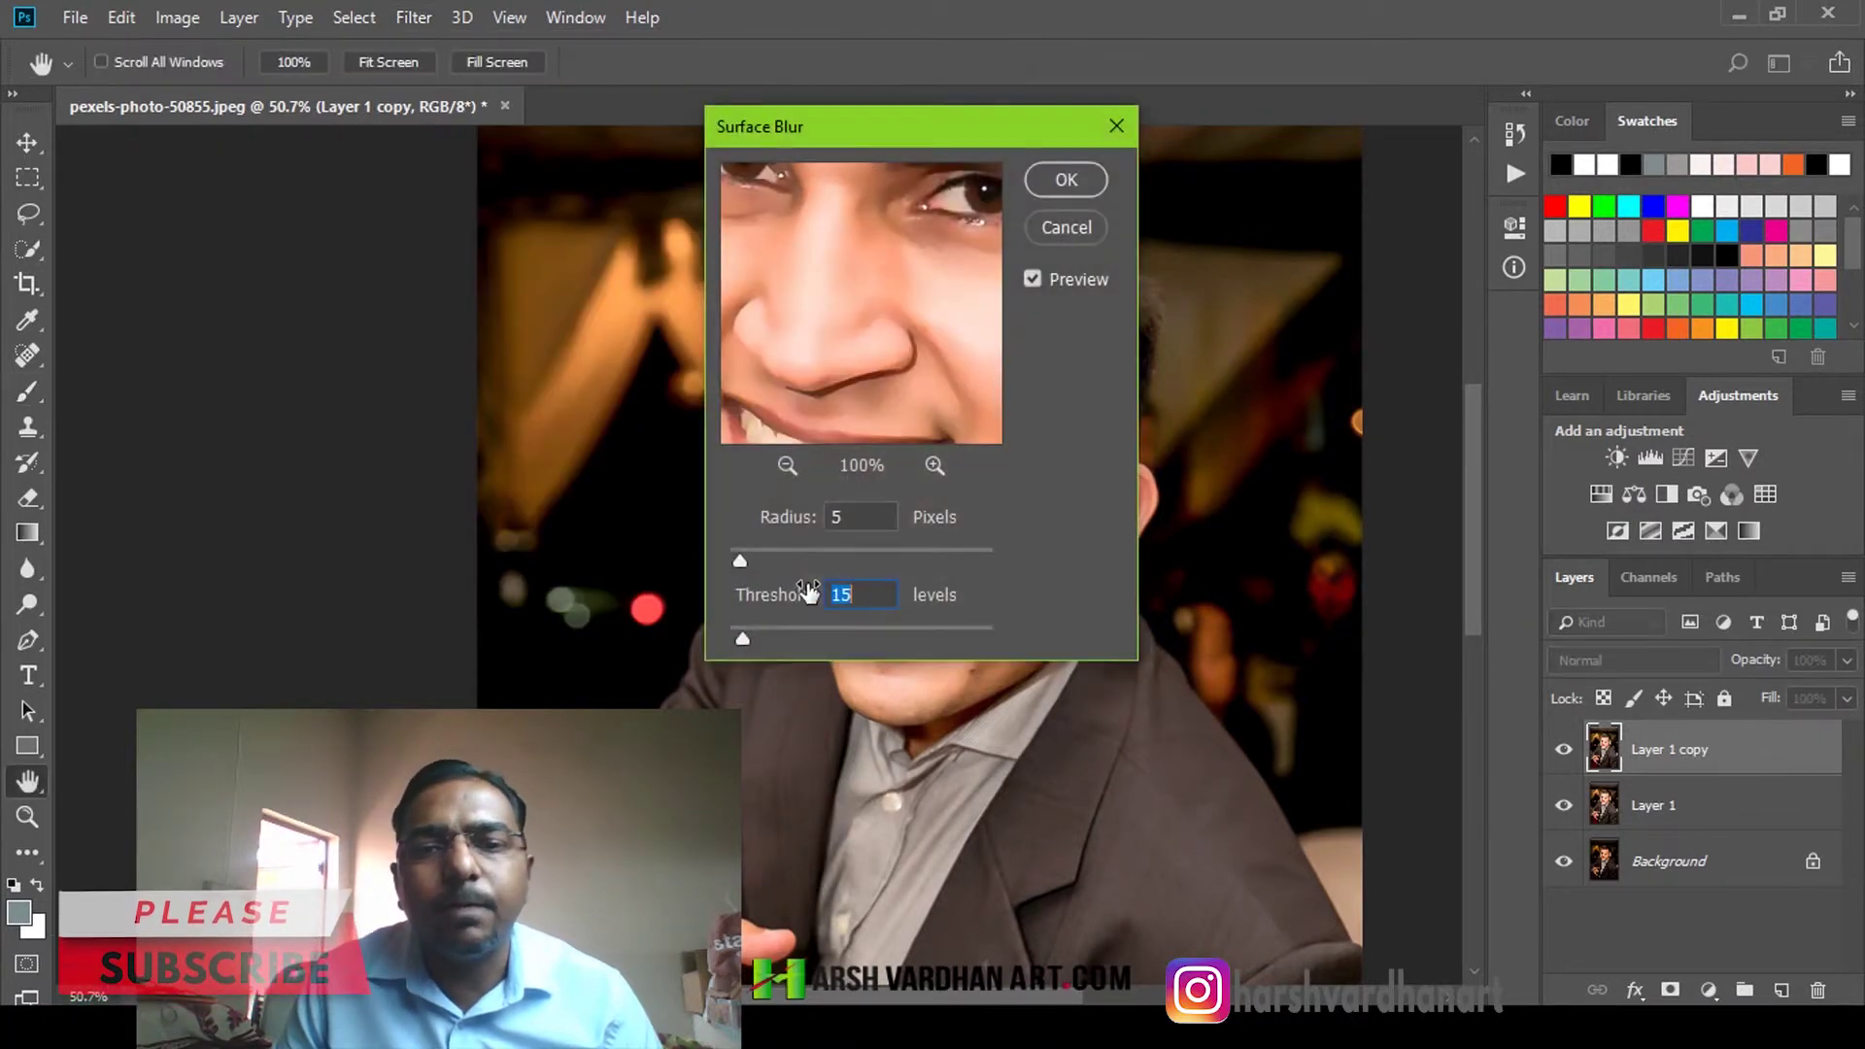
left_click_drag(904, 146, 1544, 232)
left_click_drag(1508, 382, 1529, 433)
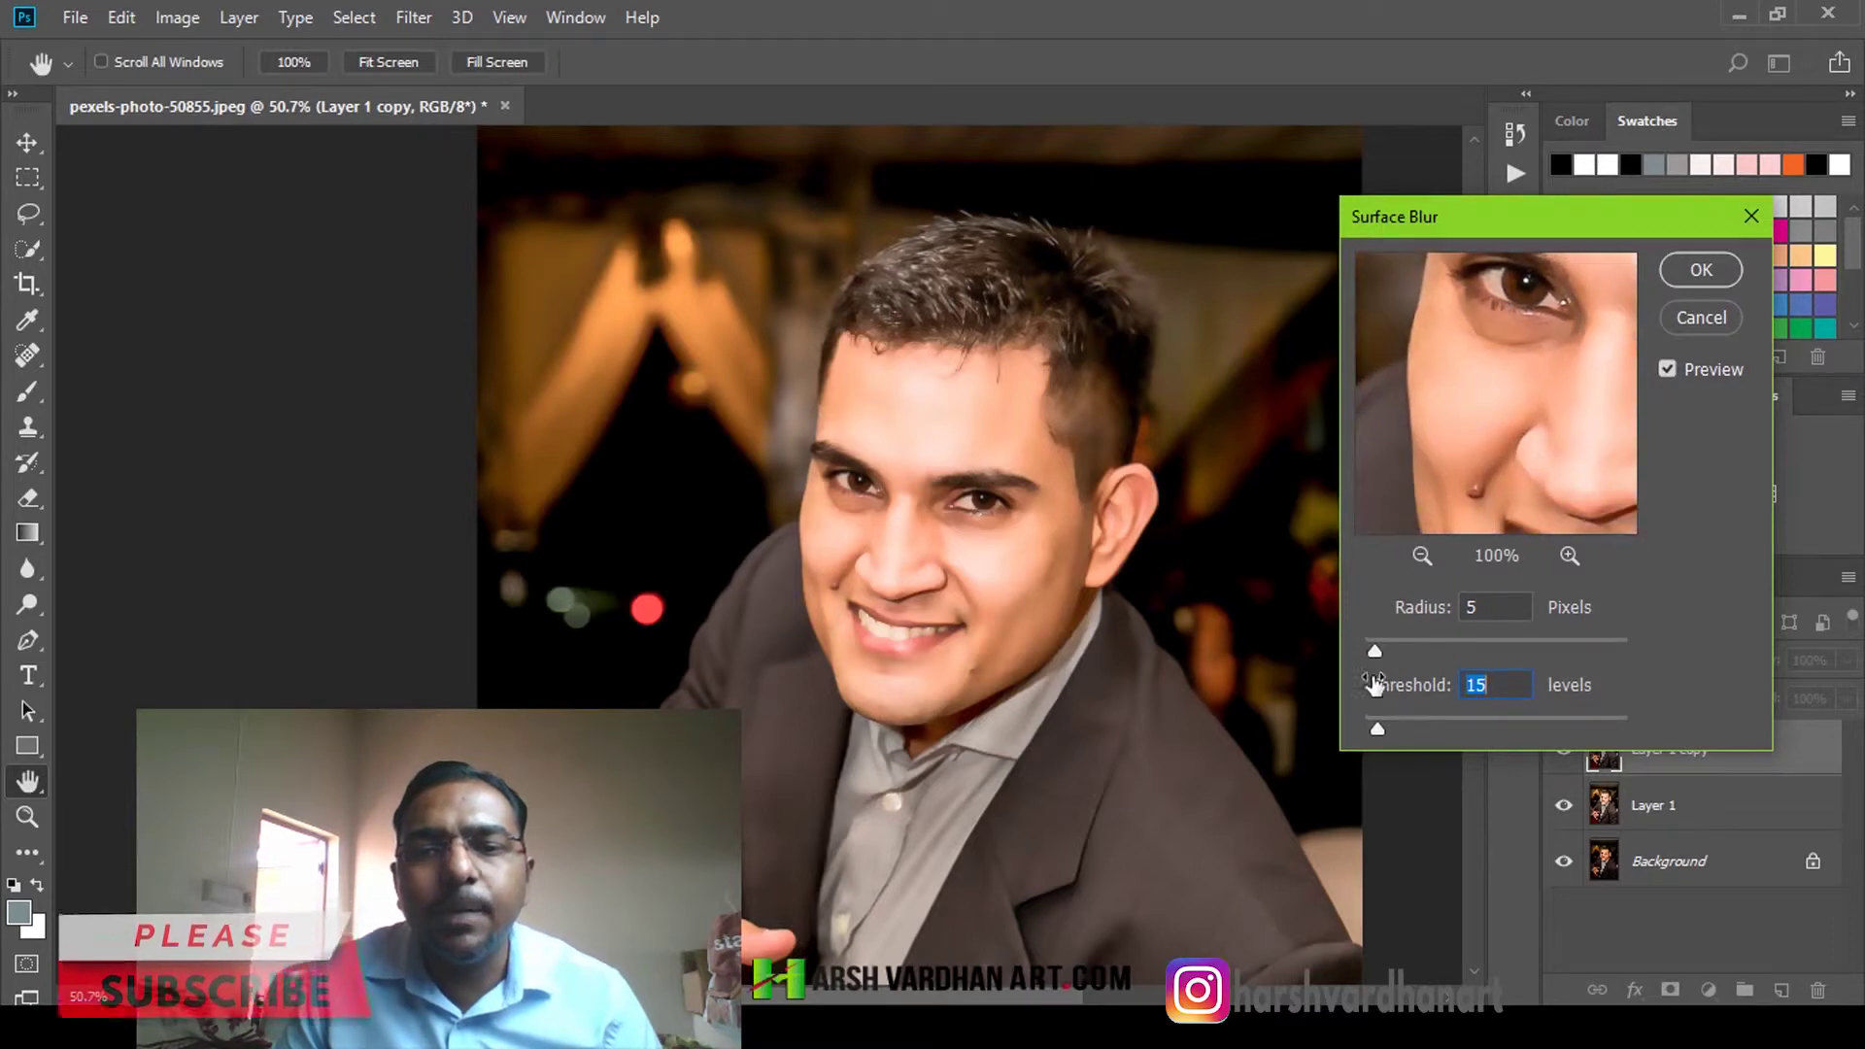
left_click_drag(1387, 657, 1403, 654)
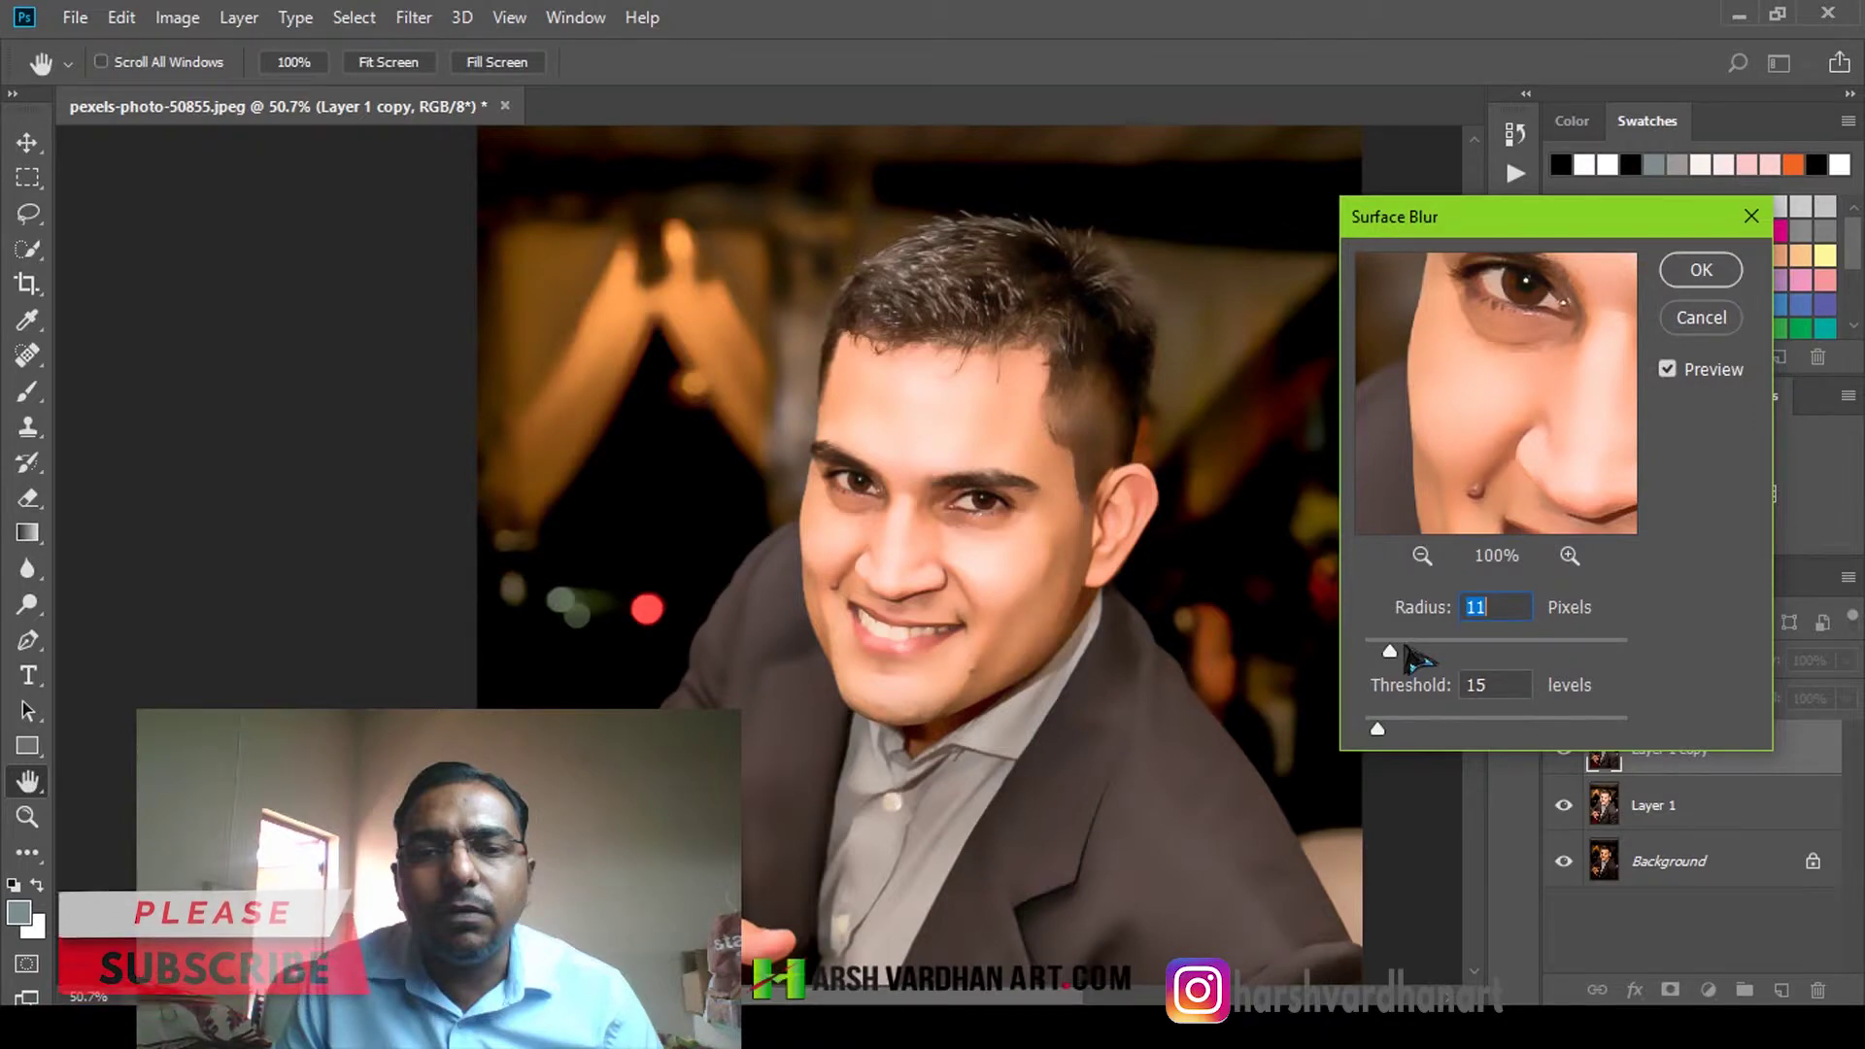
left_click_drag(1413, 660, 1469, 655)
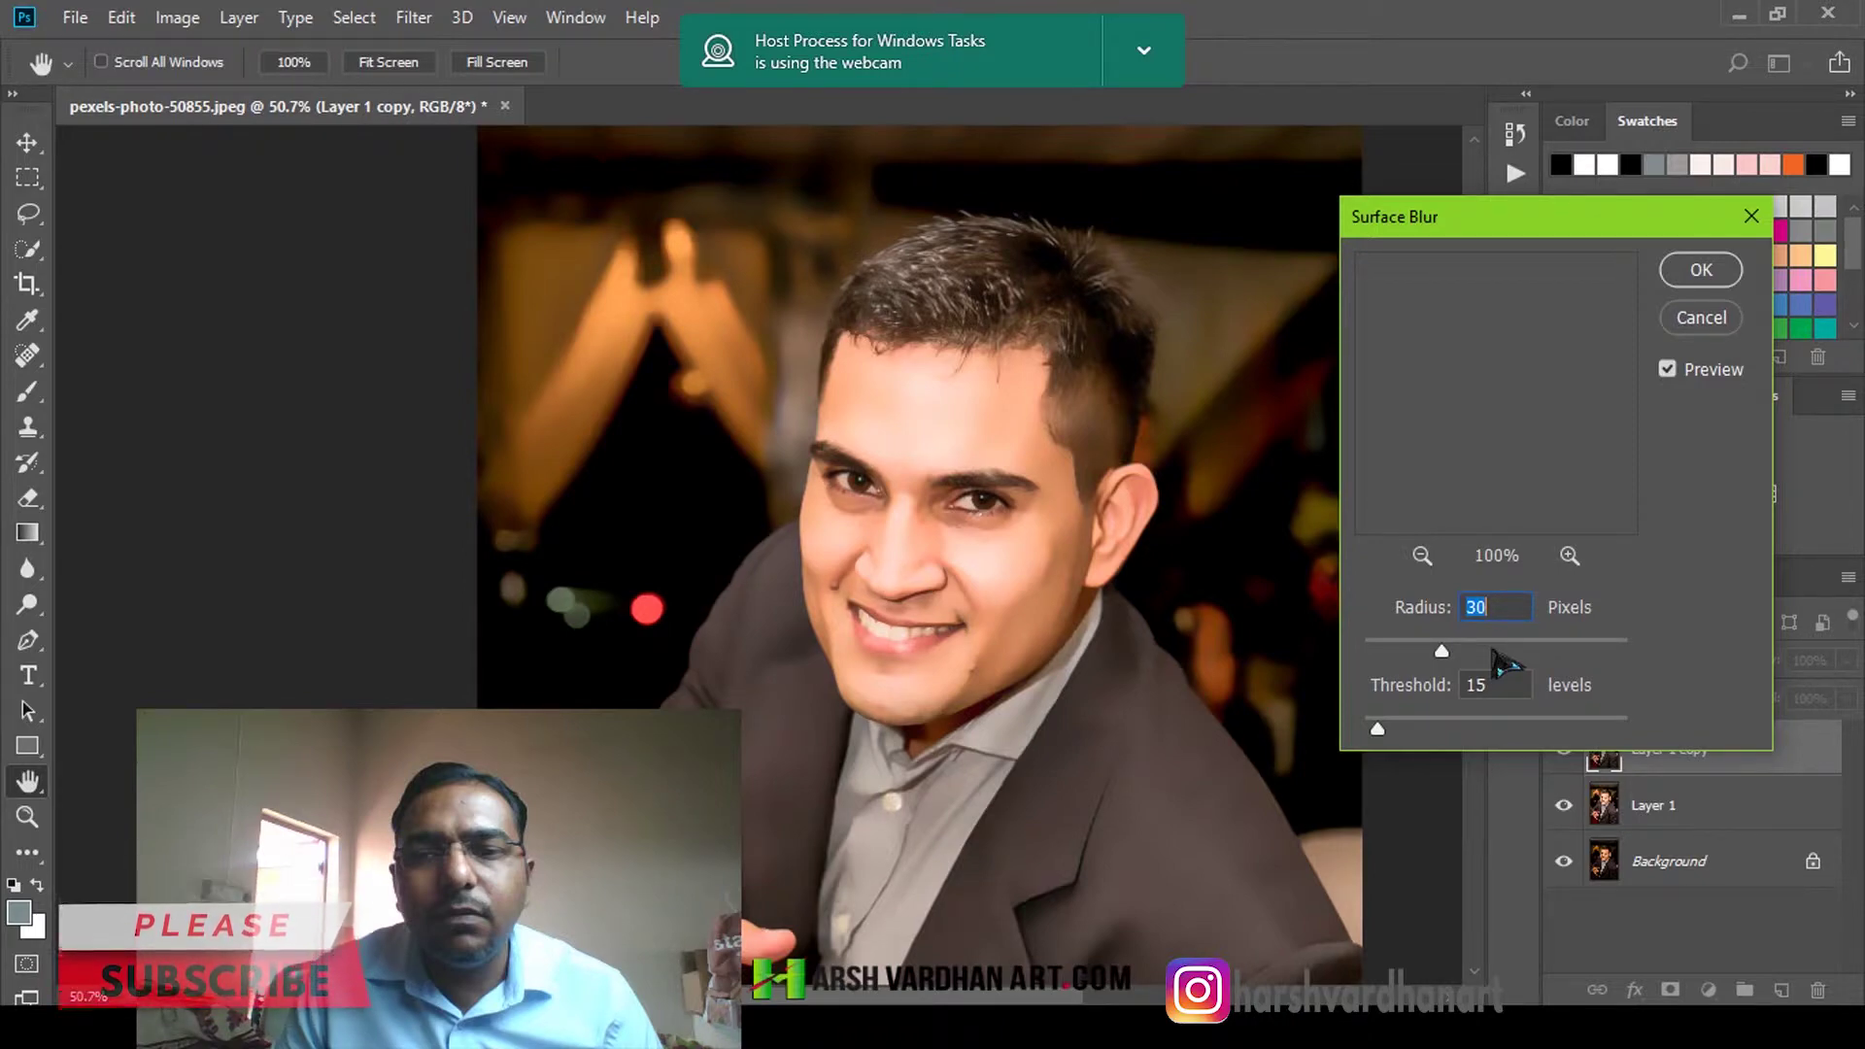
Test a Surface Blur Threshold of 58 levels, settle on 16, and check the skin around the eye and cheek in the preview
left_click_drag(1377, 729, 1435, 739)
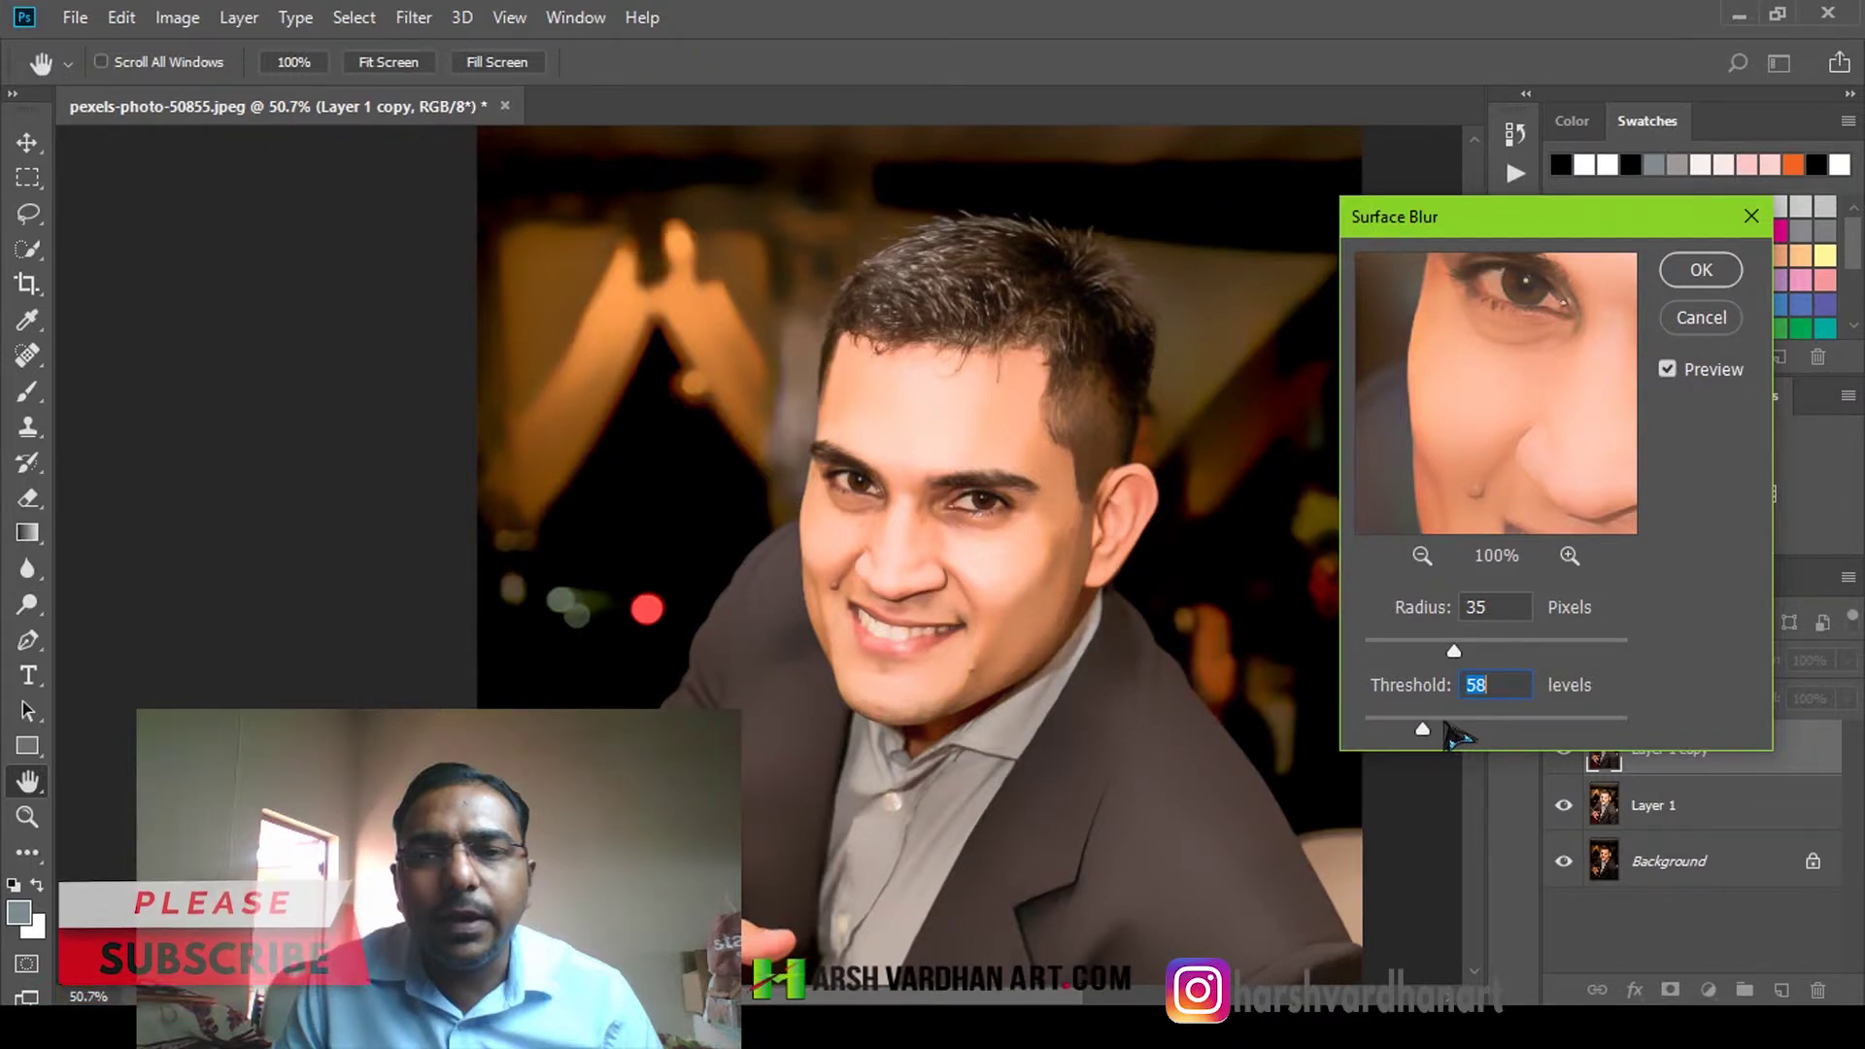
left_click(972, 507)
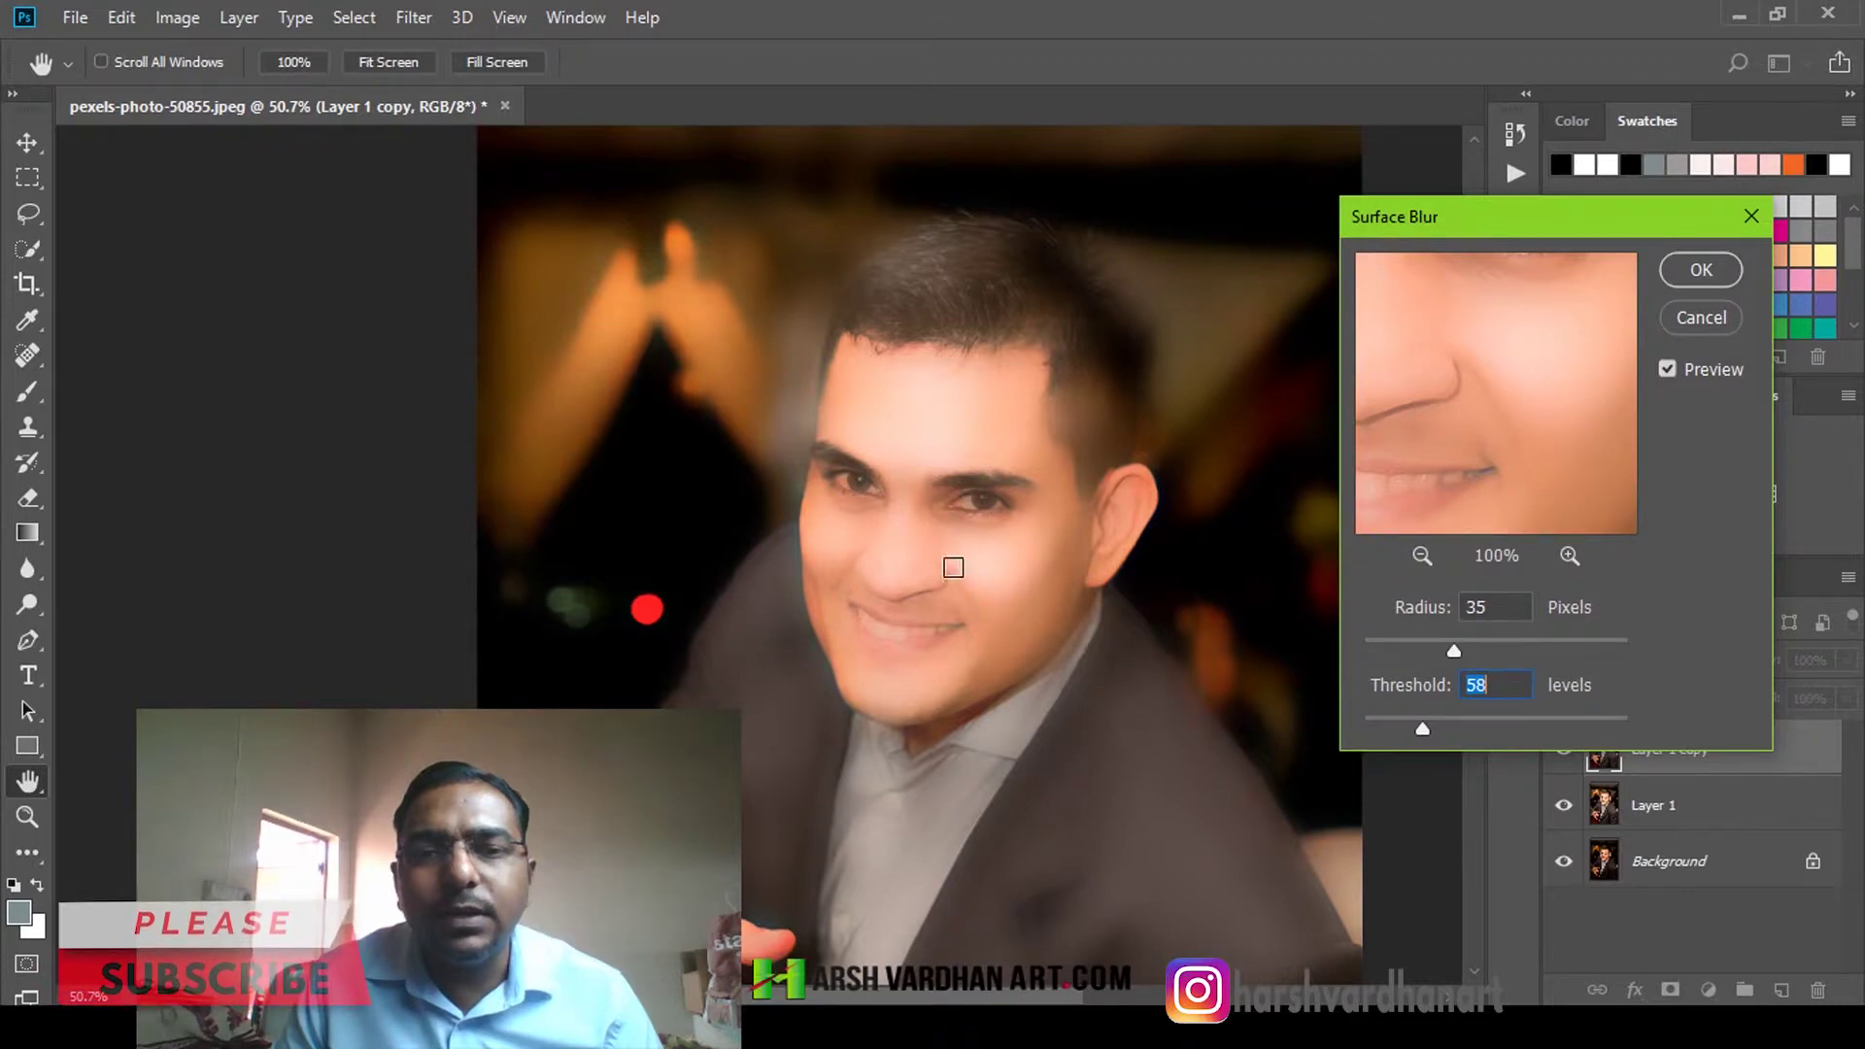
left_click_drag(1388, 741, 1380, 736)
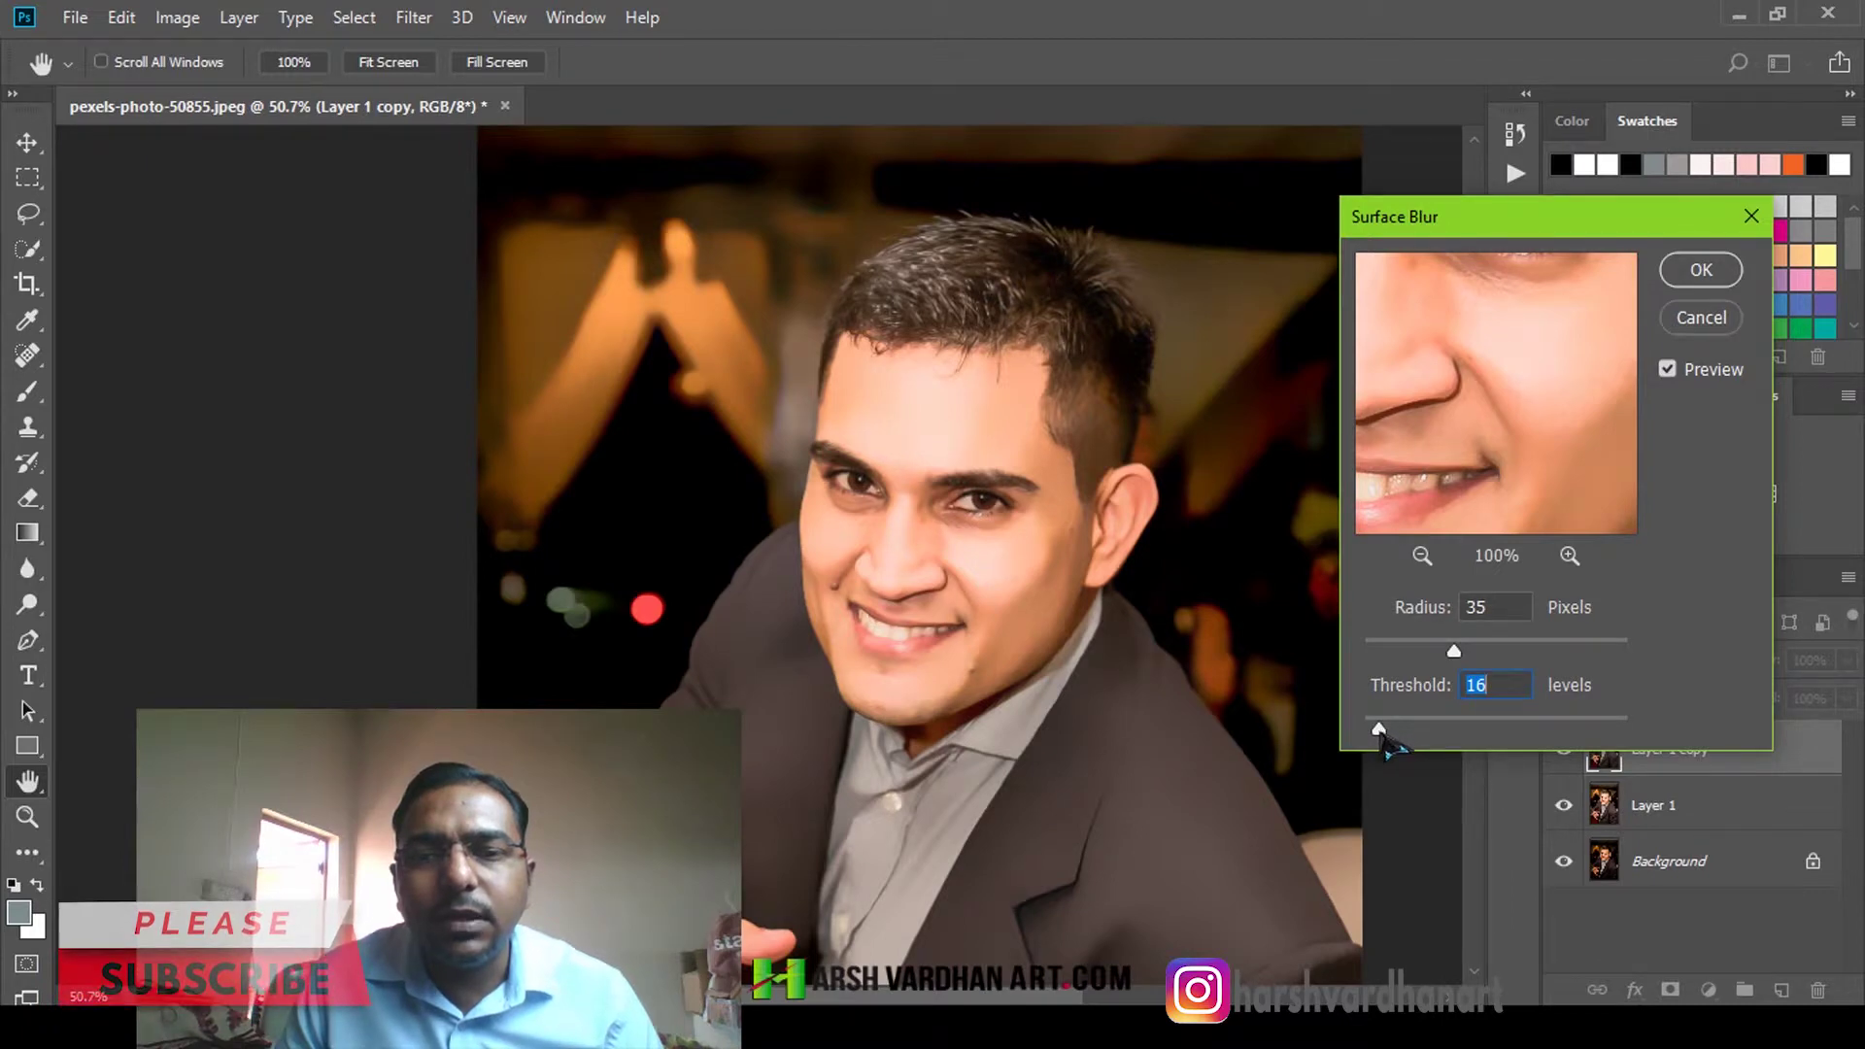
left_click(1000, 484)
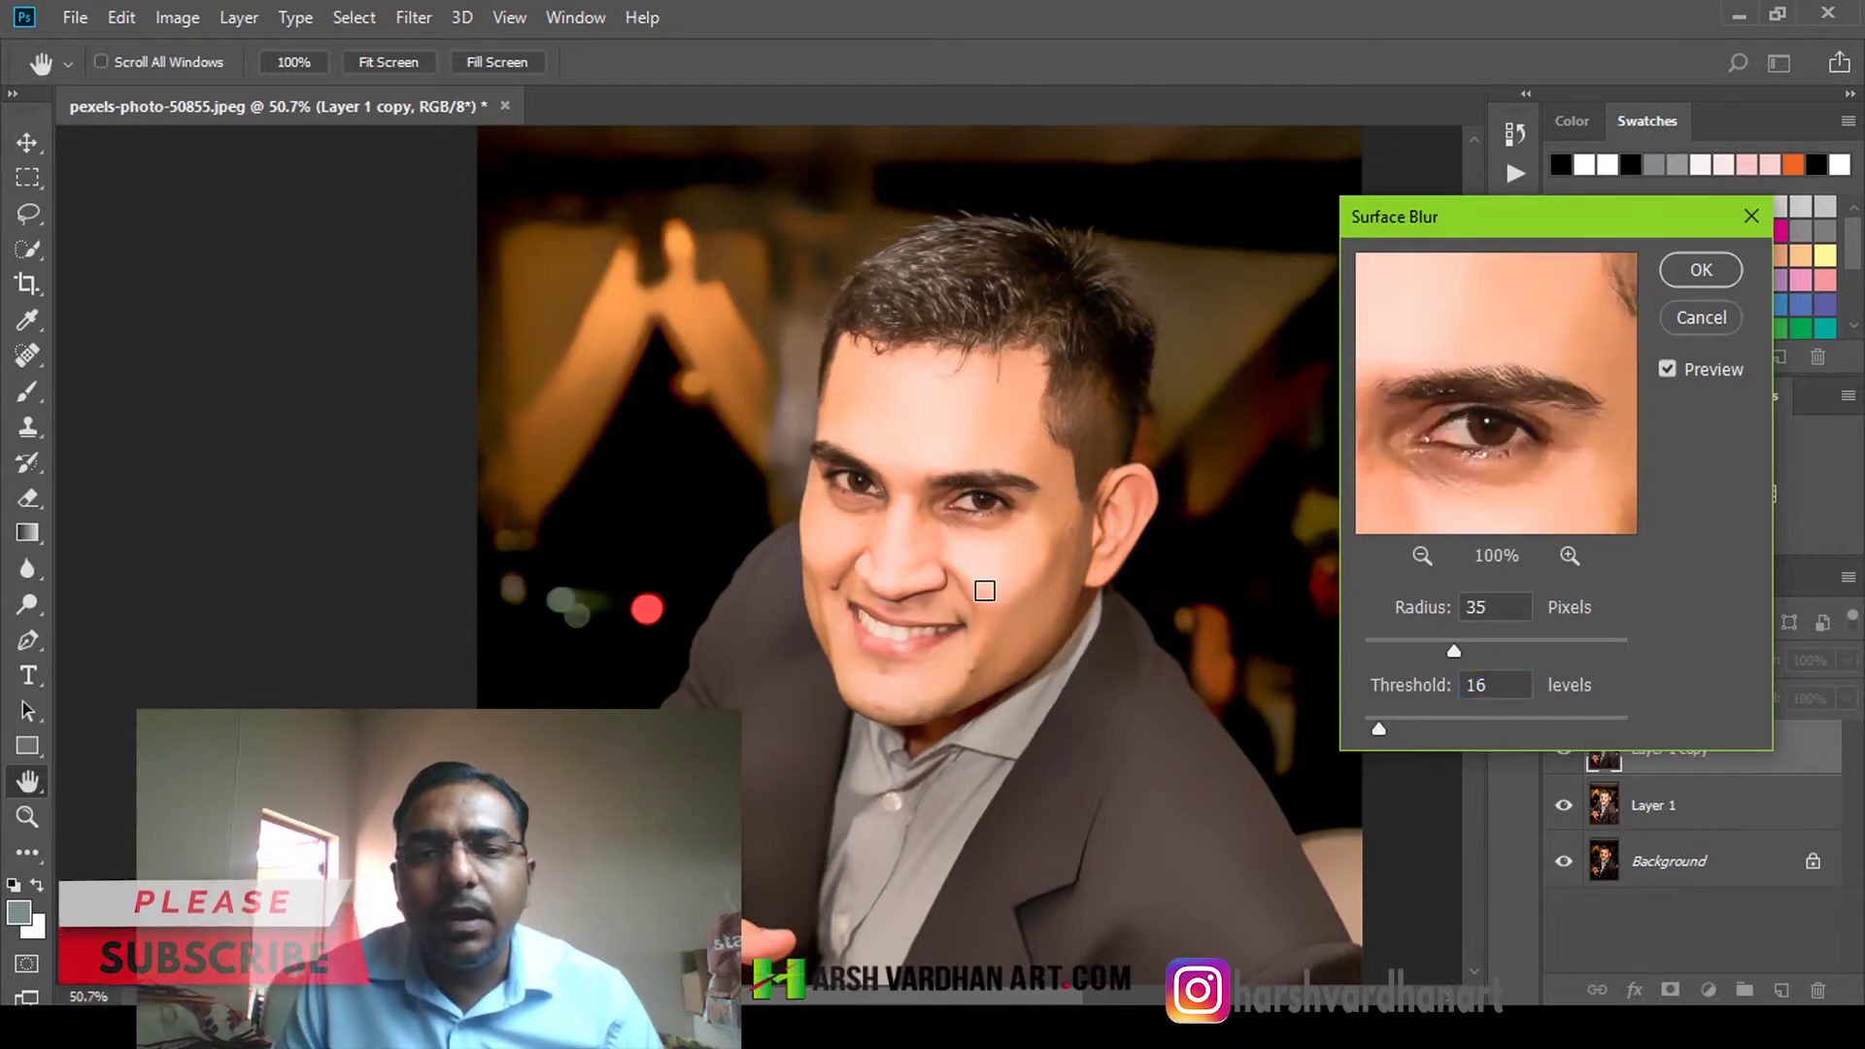
left_click(1085, 607)
left_click(1085, 473)
left_click(1036, 499)
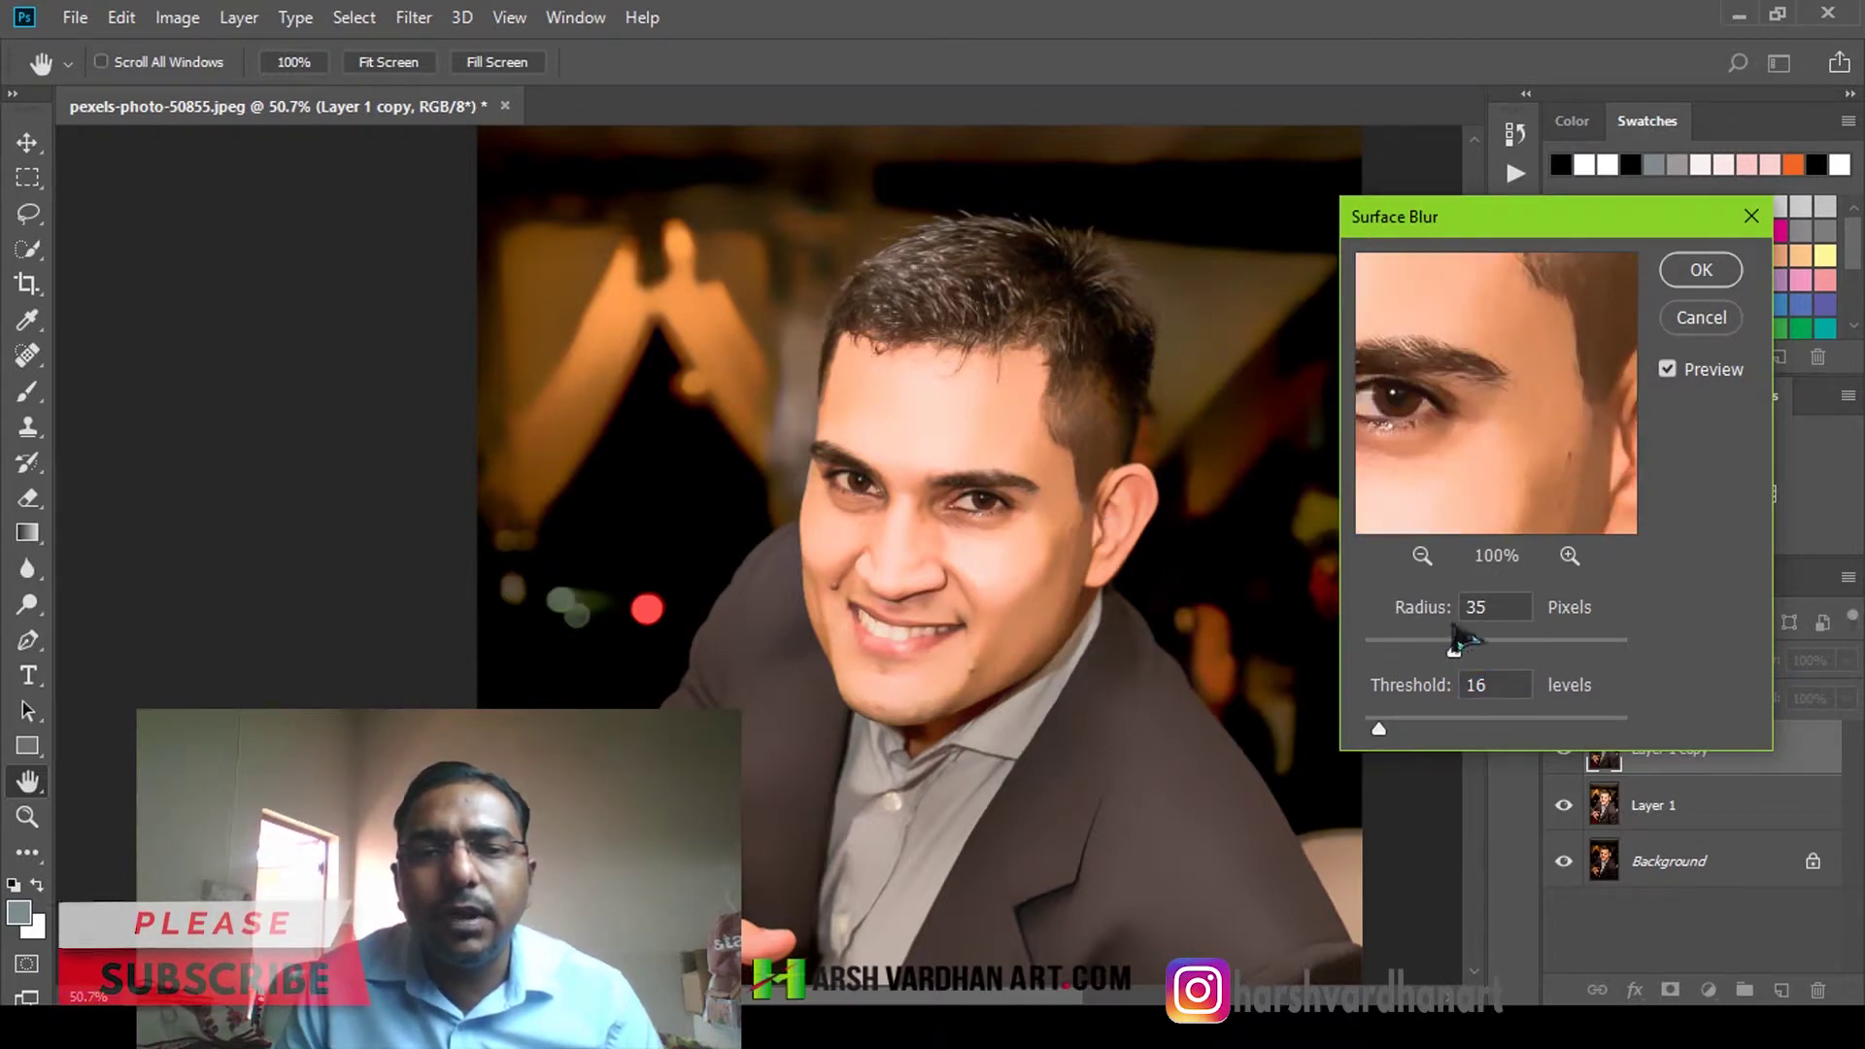
Set the Surface Blur Radius to 45 pixels, check the mouth, cheeks and forehead in the preview, and apply the blur
mouse_move(1457, 644)
left_mouse_down()
mouse_move(1430, 662)
mouse_move(1476, 659)
left_mouse_up()
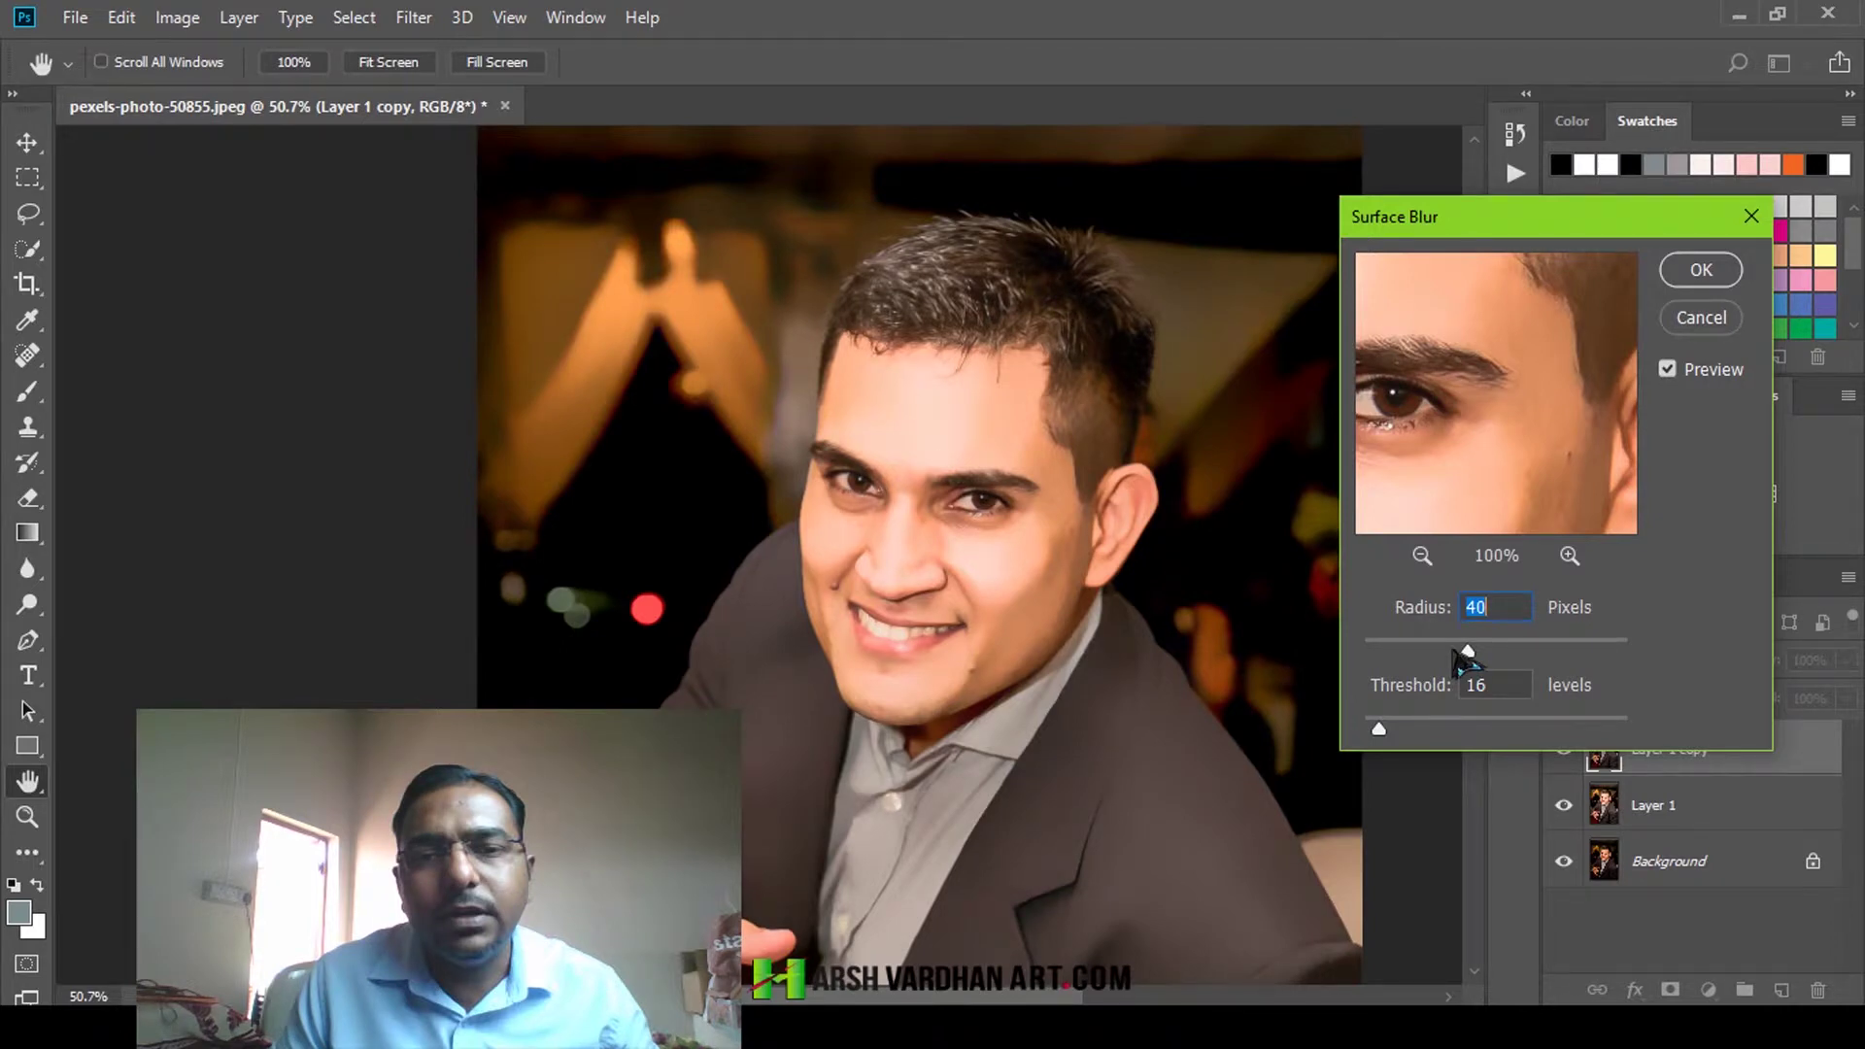
left_click_drag(1460, 659, 1480, 657)
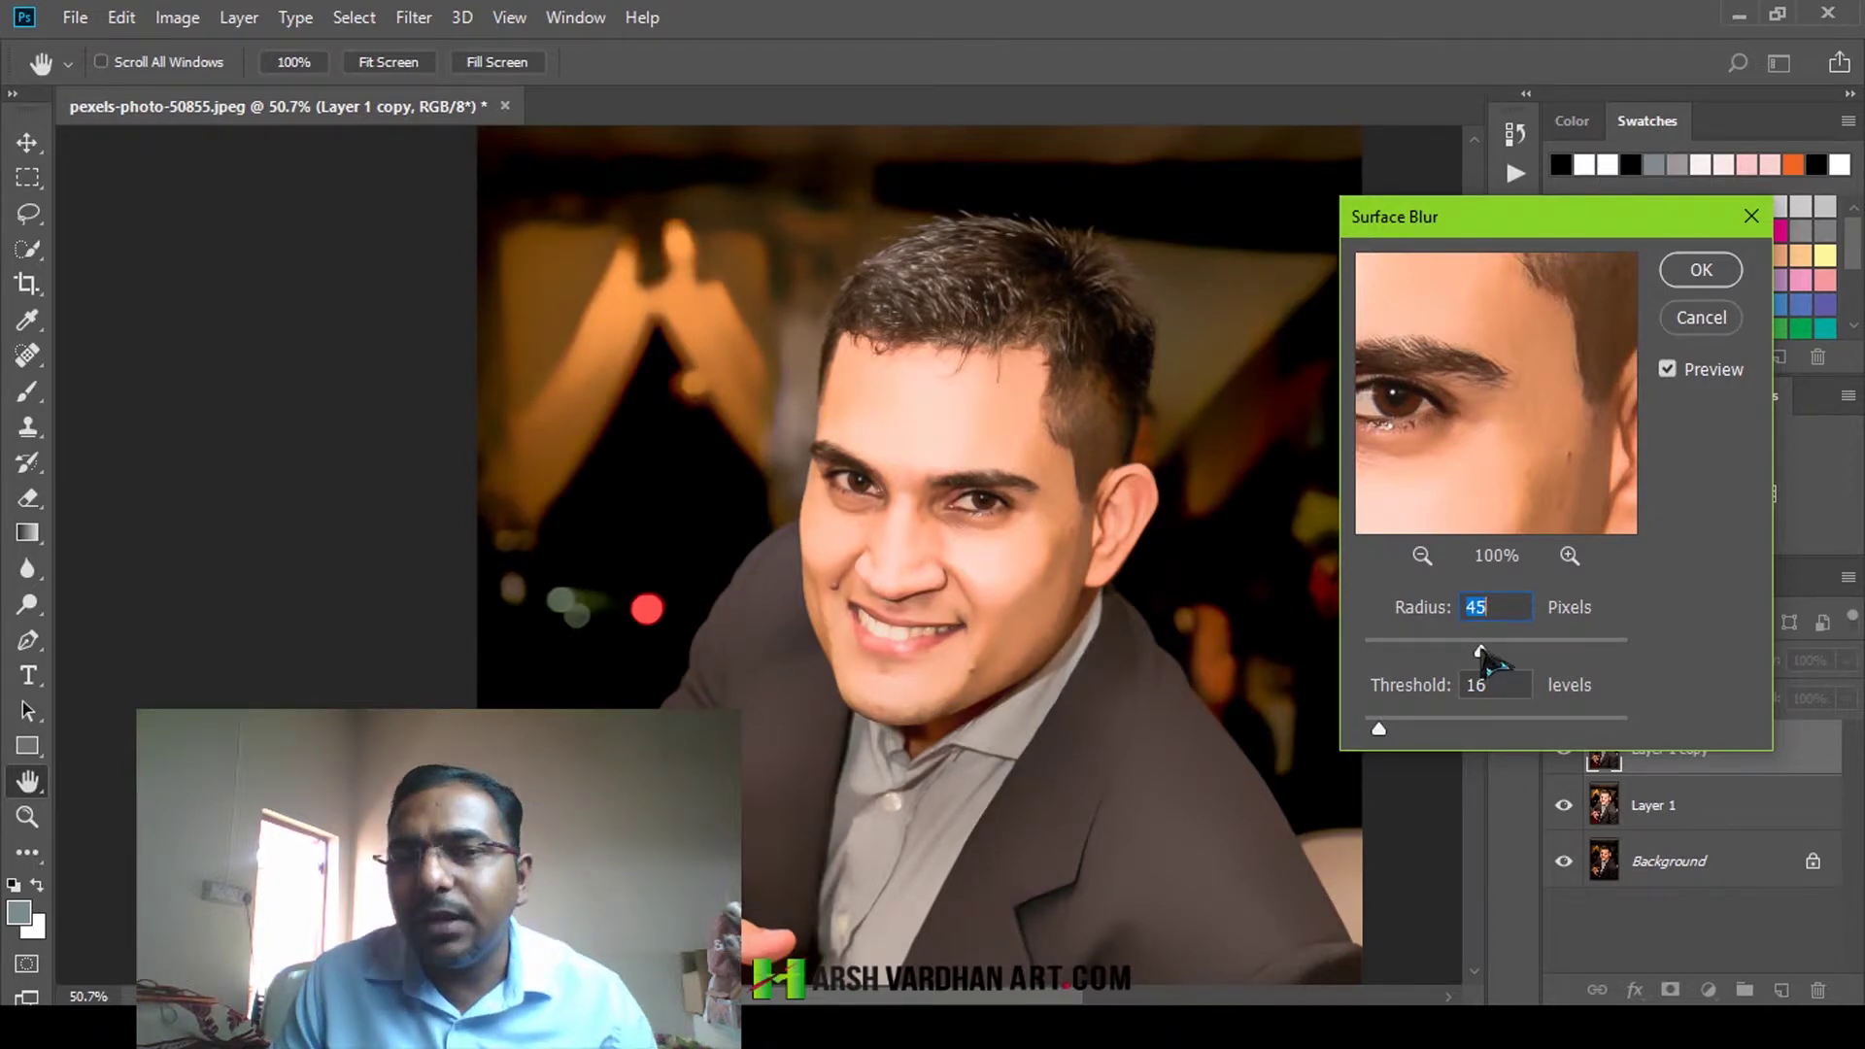
left_click_drag(1396, 411, 1515, 359)
left_click_drag(1598, 500, 1492, 384)
left_click_drag(1524, 466, 1491, 373)
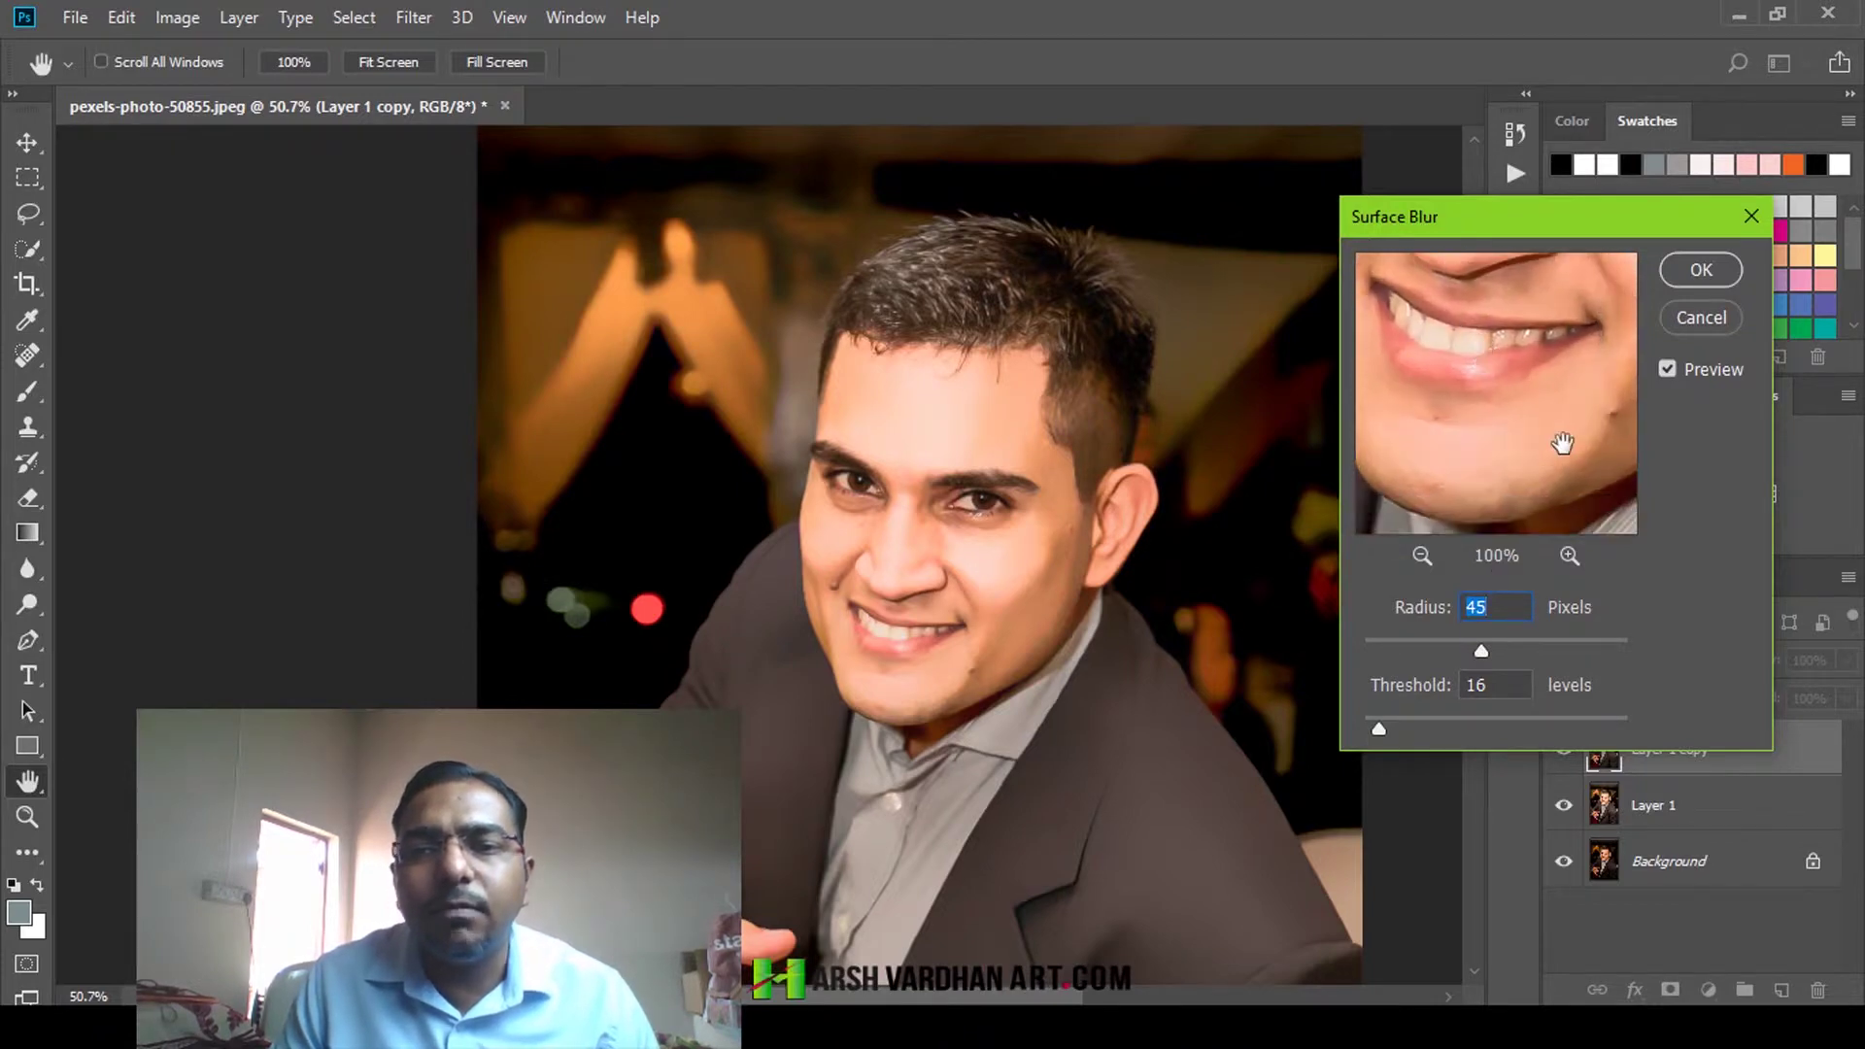
mouse_move(1566, 445)
left_mouse_down()
mouse_move(1459, 364)
mouse_move(1587, 470)
left_mouse_up()
left_click_drag(1485, 392, 1446, 482)
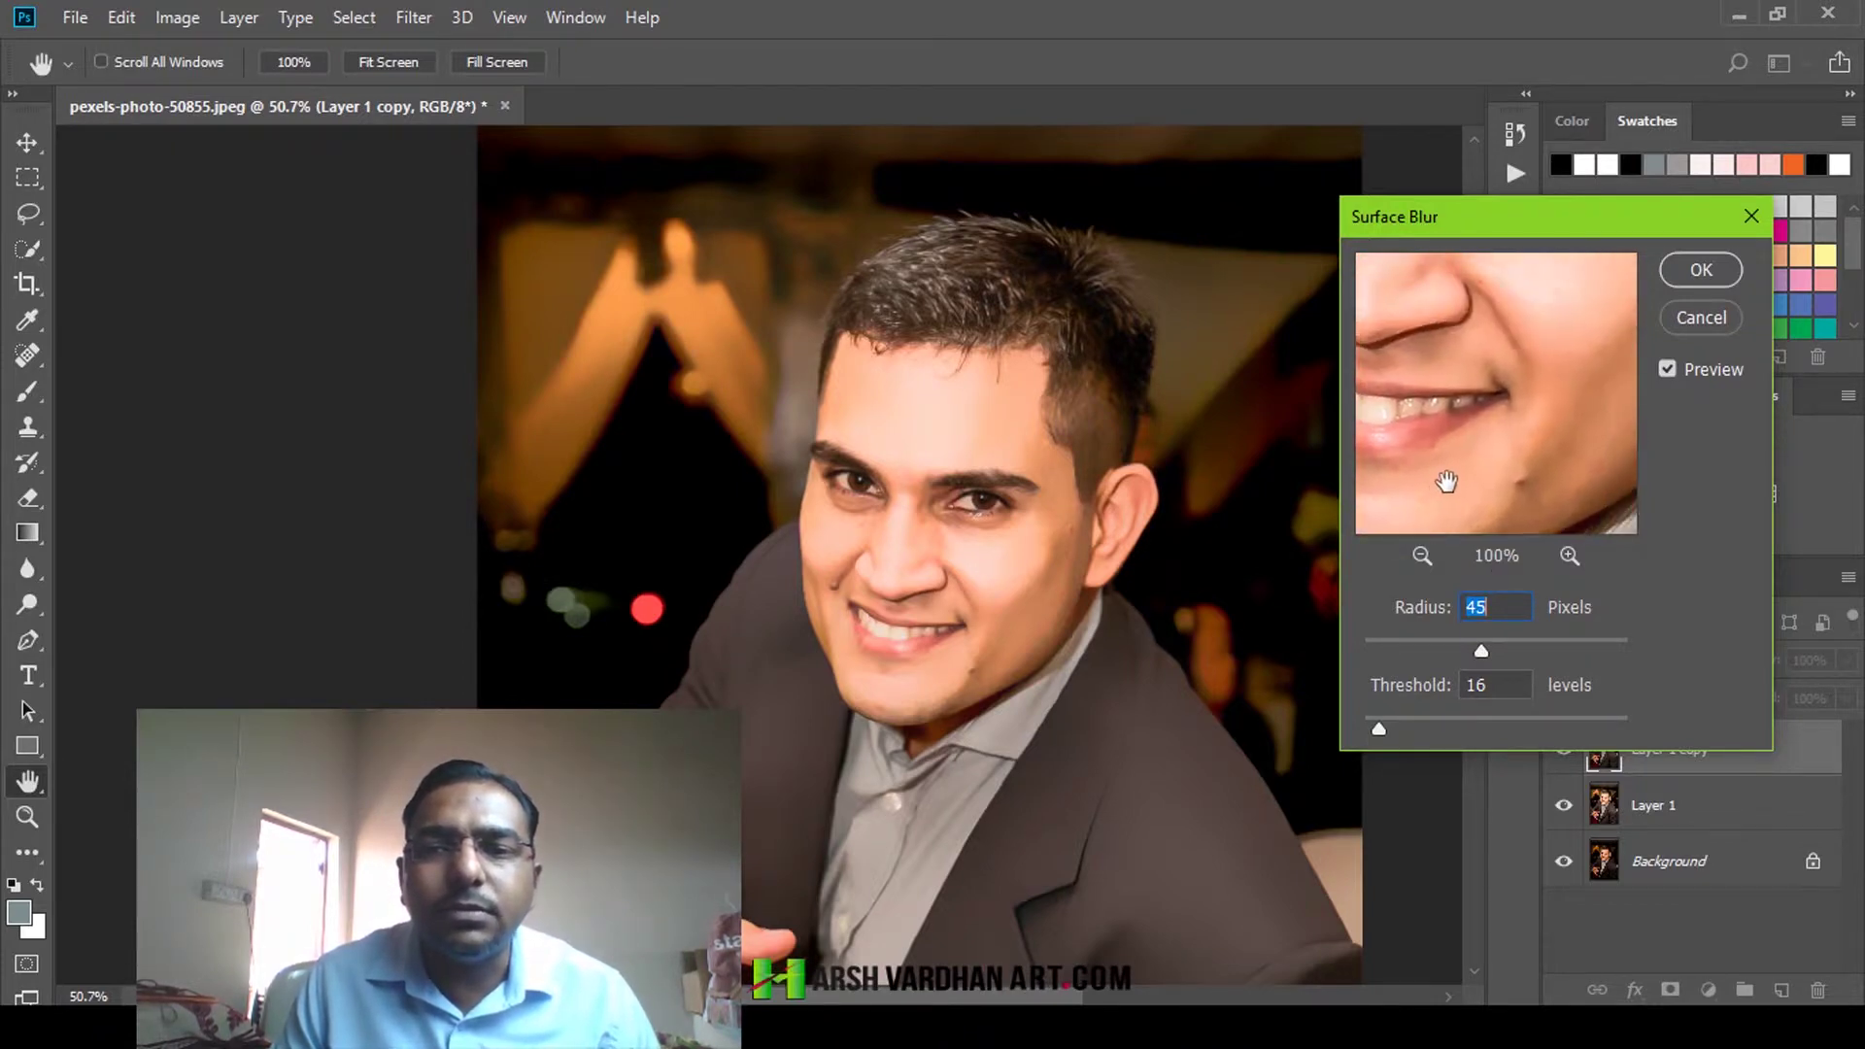
left_click_drag(1504, 362, 1532, 483)
left_click_drag(1528, 412, 1508, 470)
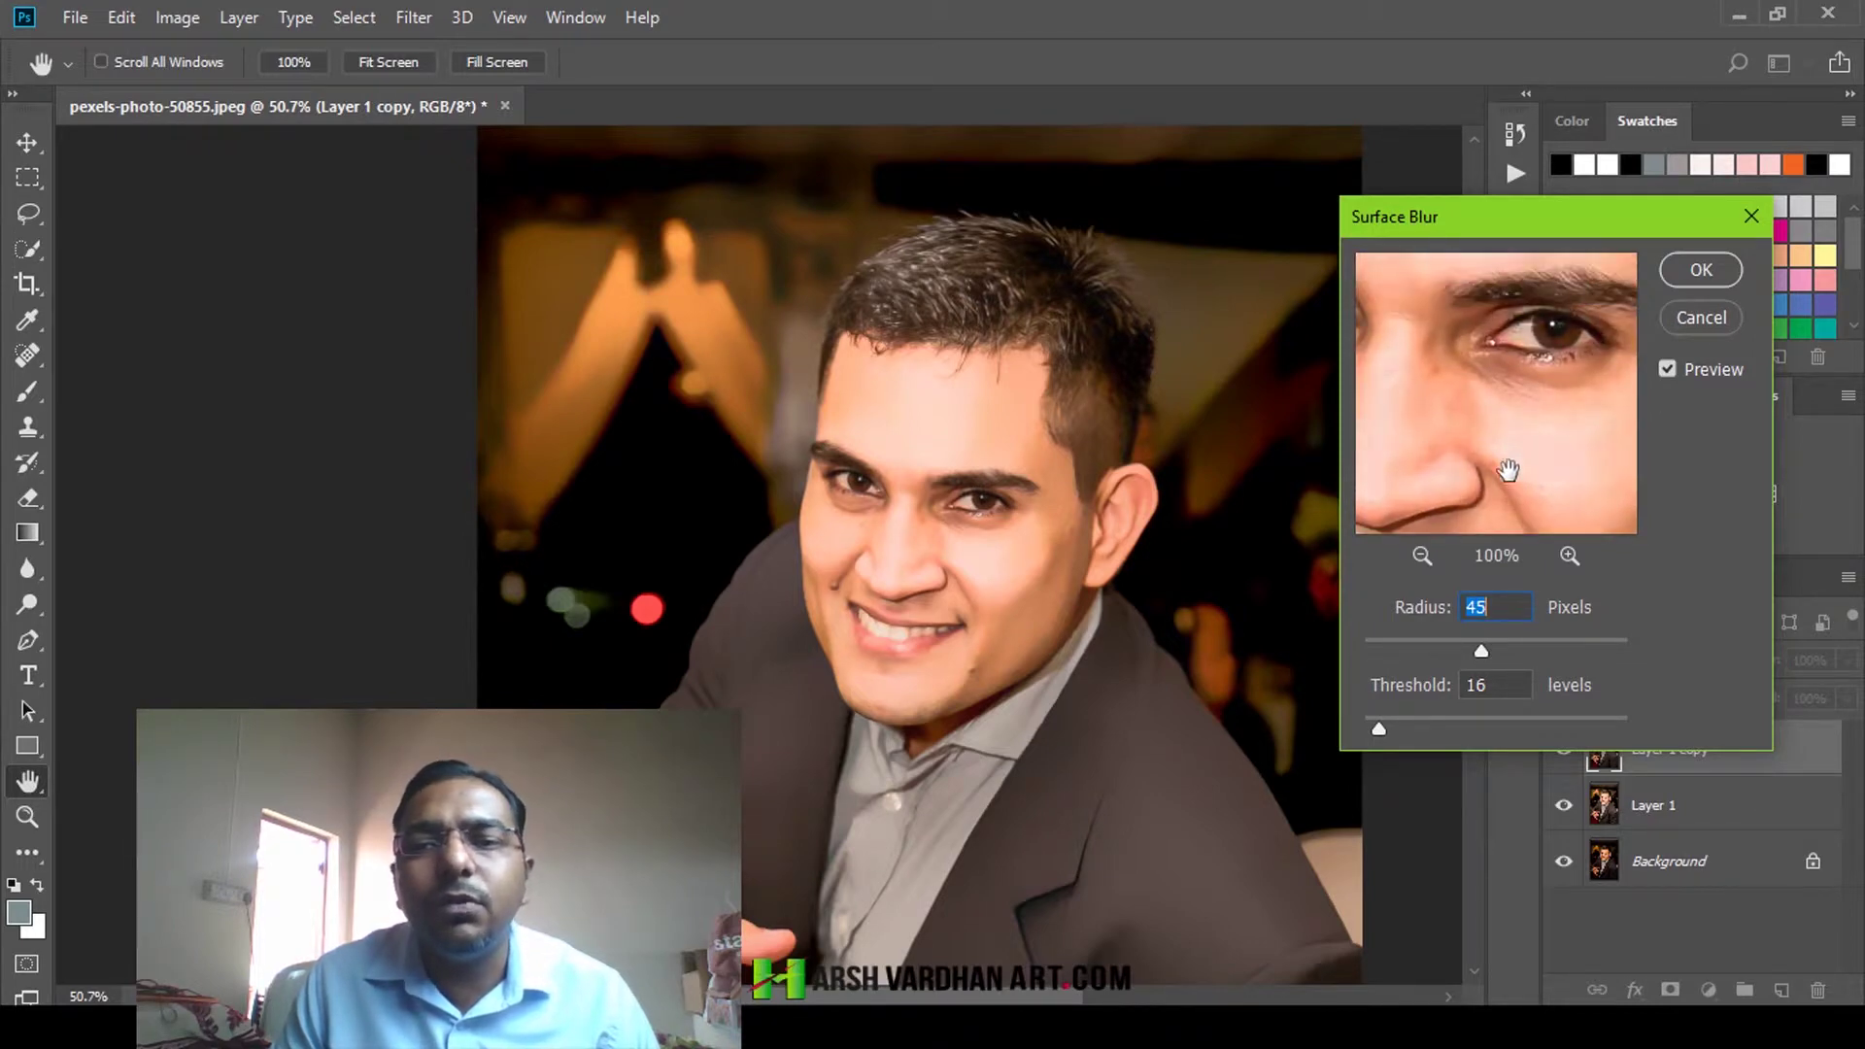
left_click_drag(1453, 382, 1467, 498)
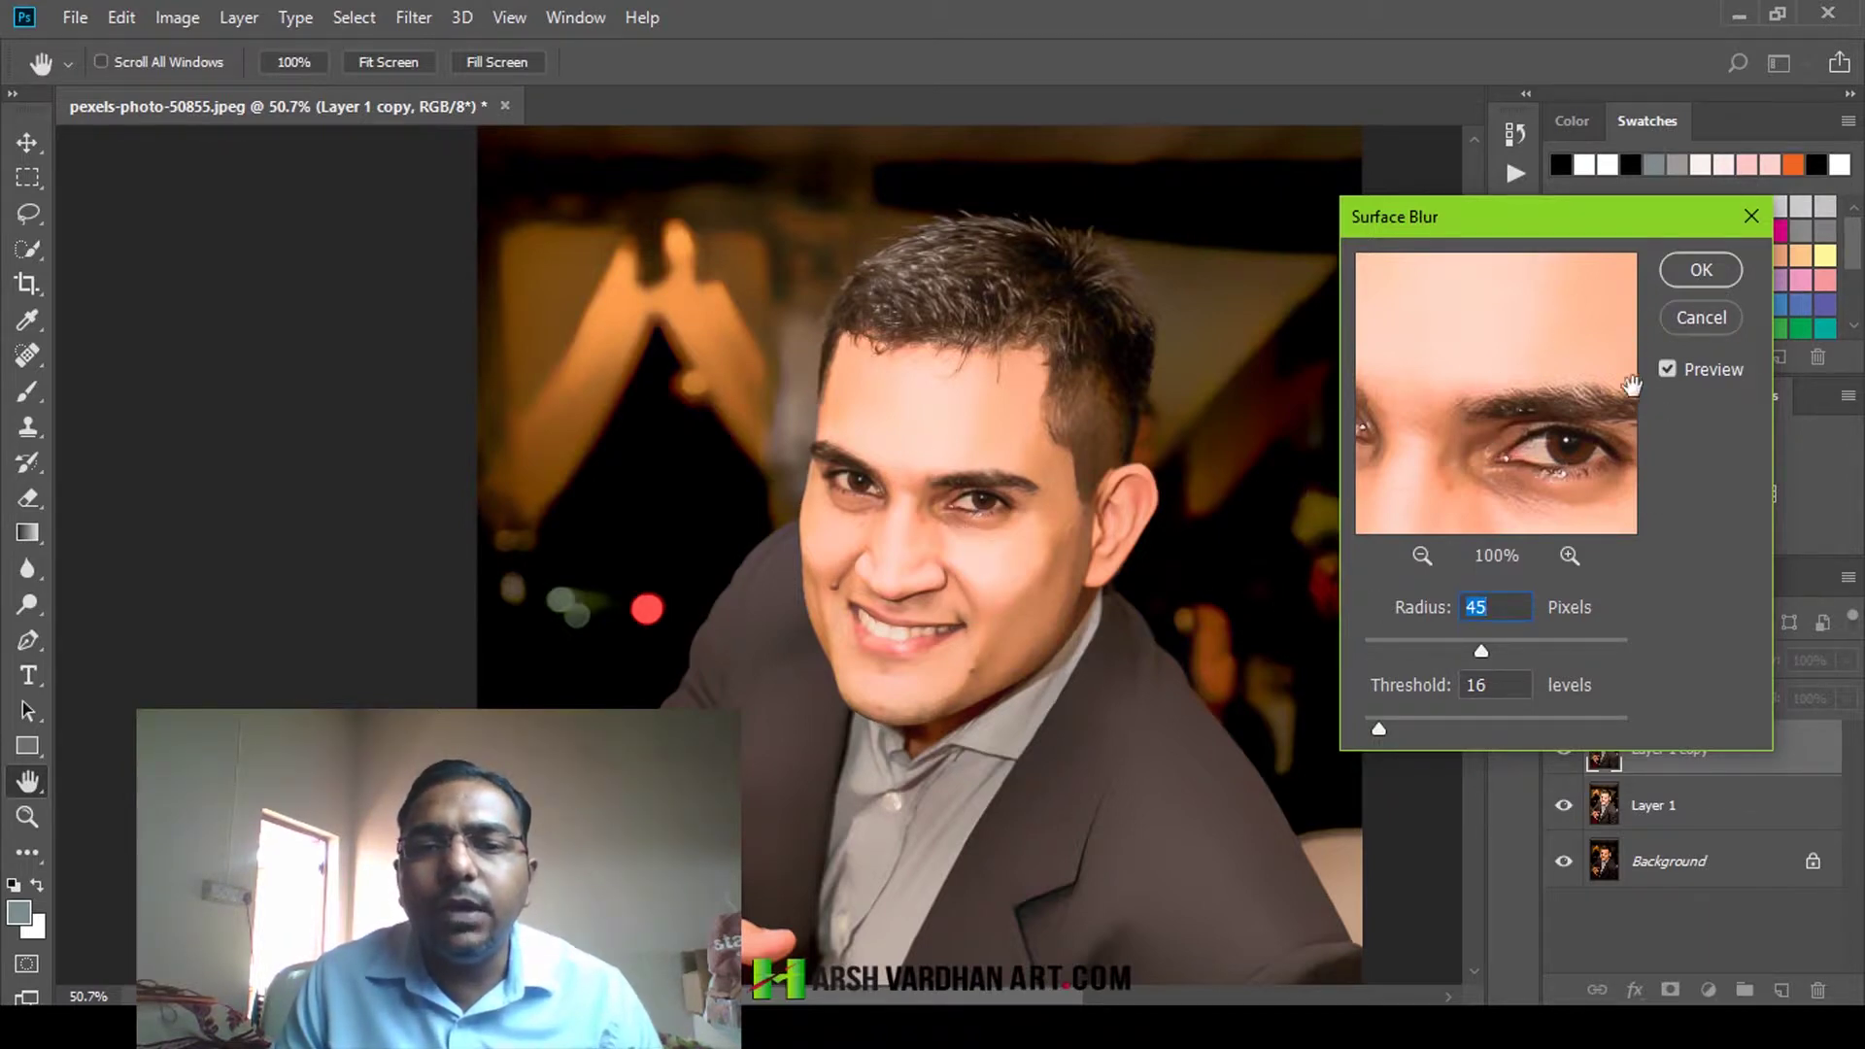
left_click(1702, 272)
key("b")
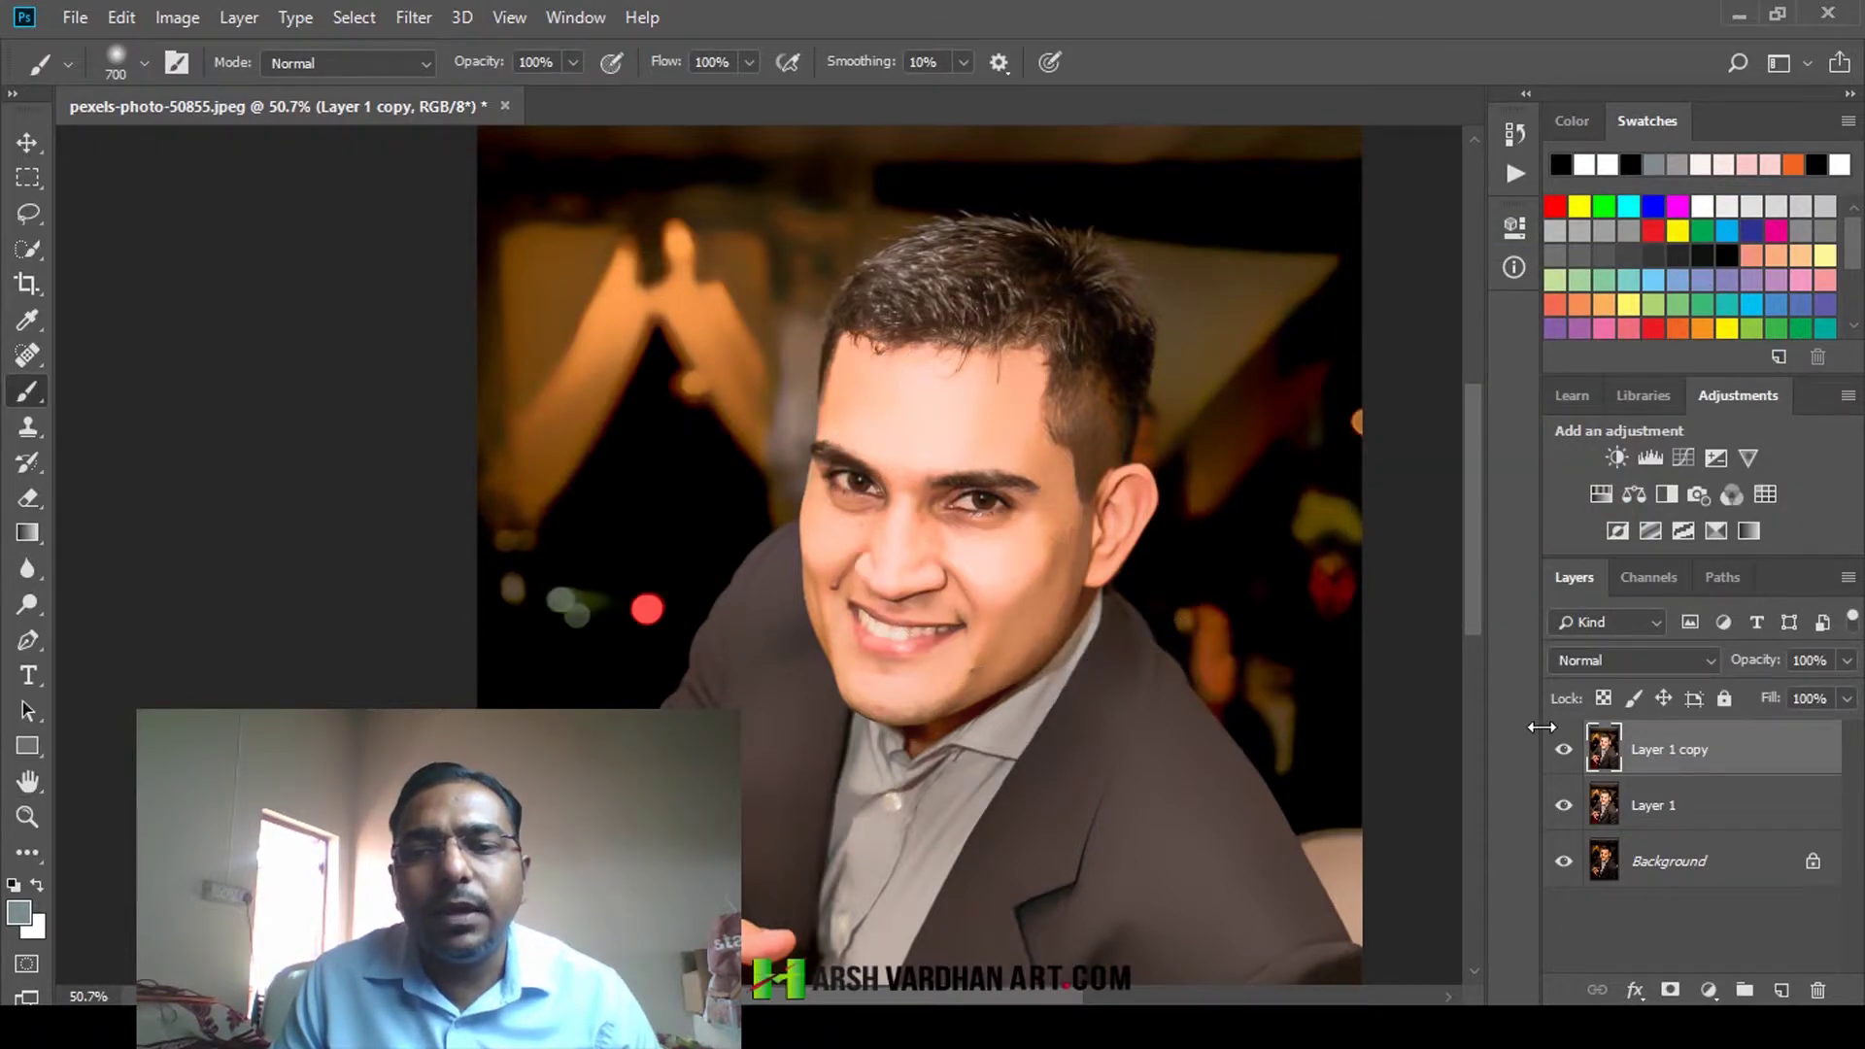
Compare the skin with and without the surface blur by toggling the visibility of Layer 1 copy
left_click(1564, 750)
left_click(1564, 750)
left_click(1564, 750)
left_click(1564, 750)
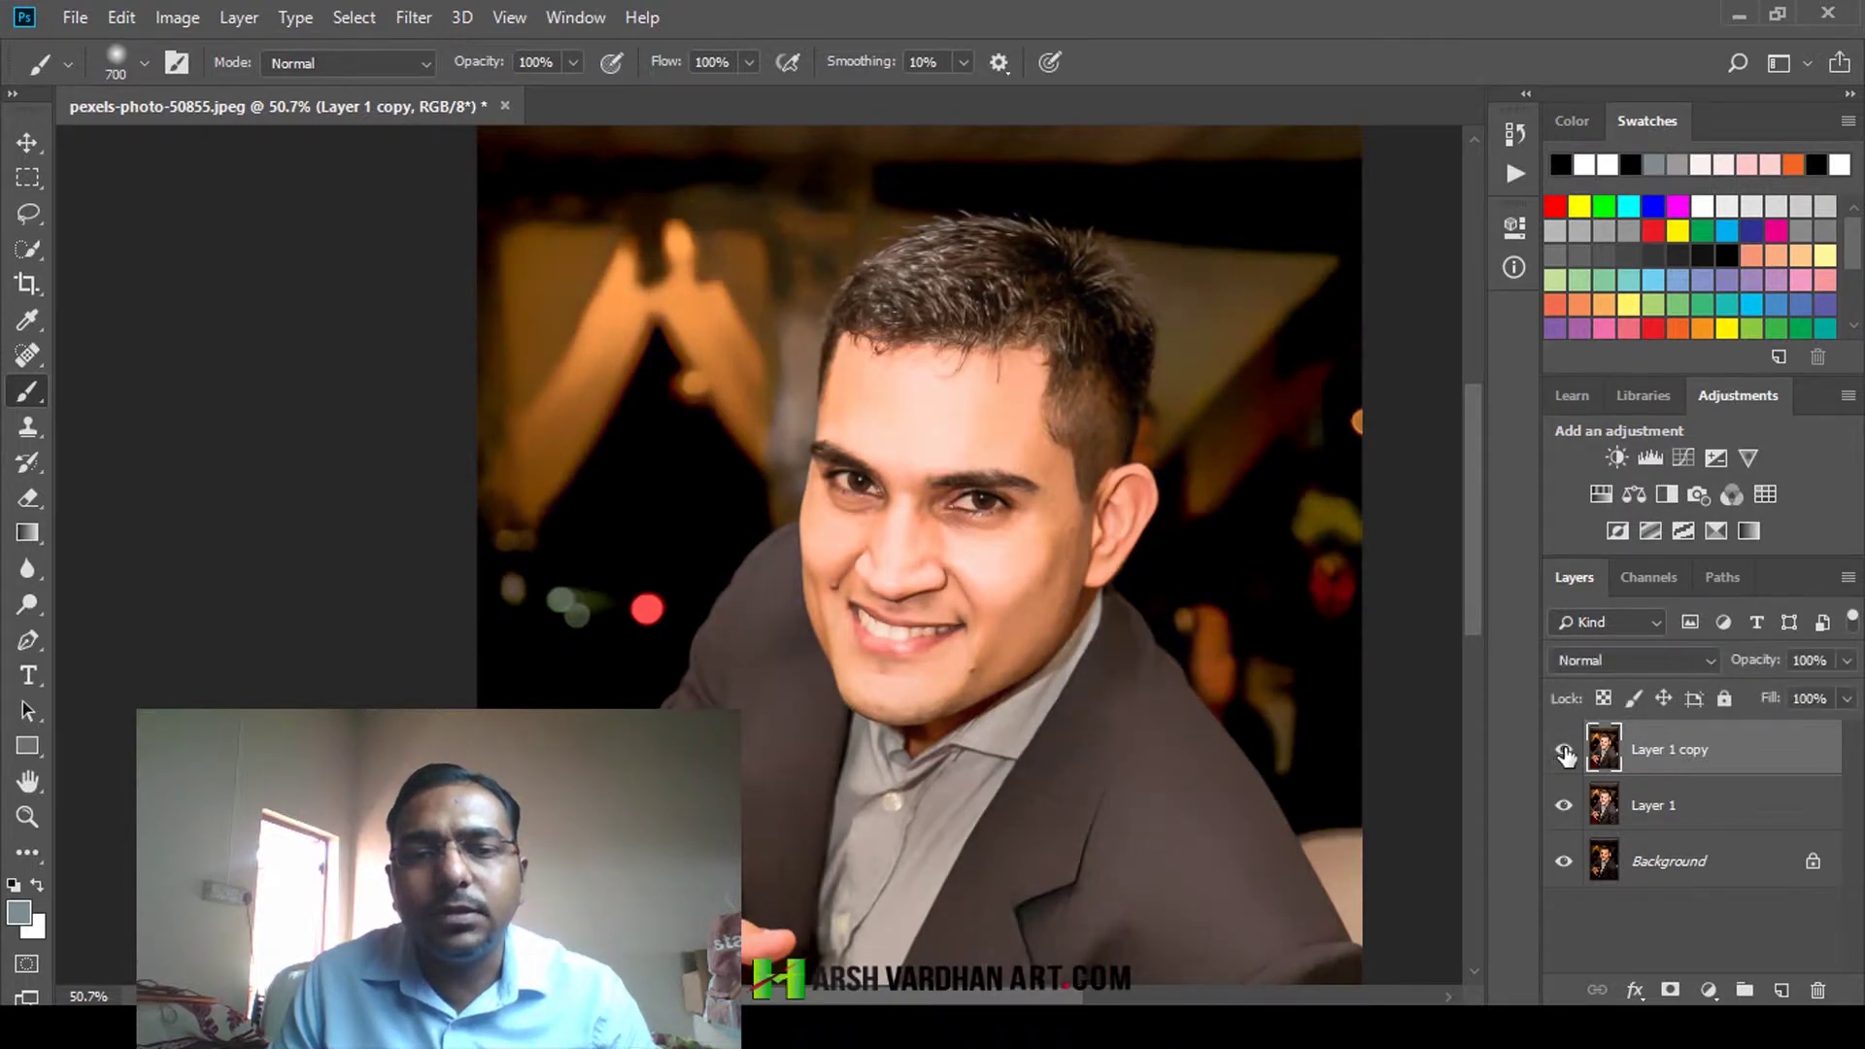
Examine the smoothed skin up close and the portrait as a whole at several magnifications
left_click_drag(1011, 912, 1076, 911)
left_click_drag(1076, 911, 1055, 712)
left_click_drag(1211, 741, 1208, 809)
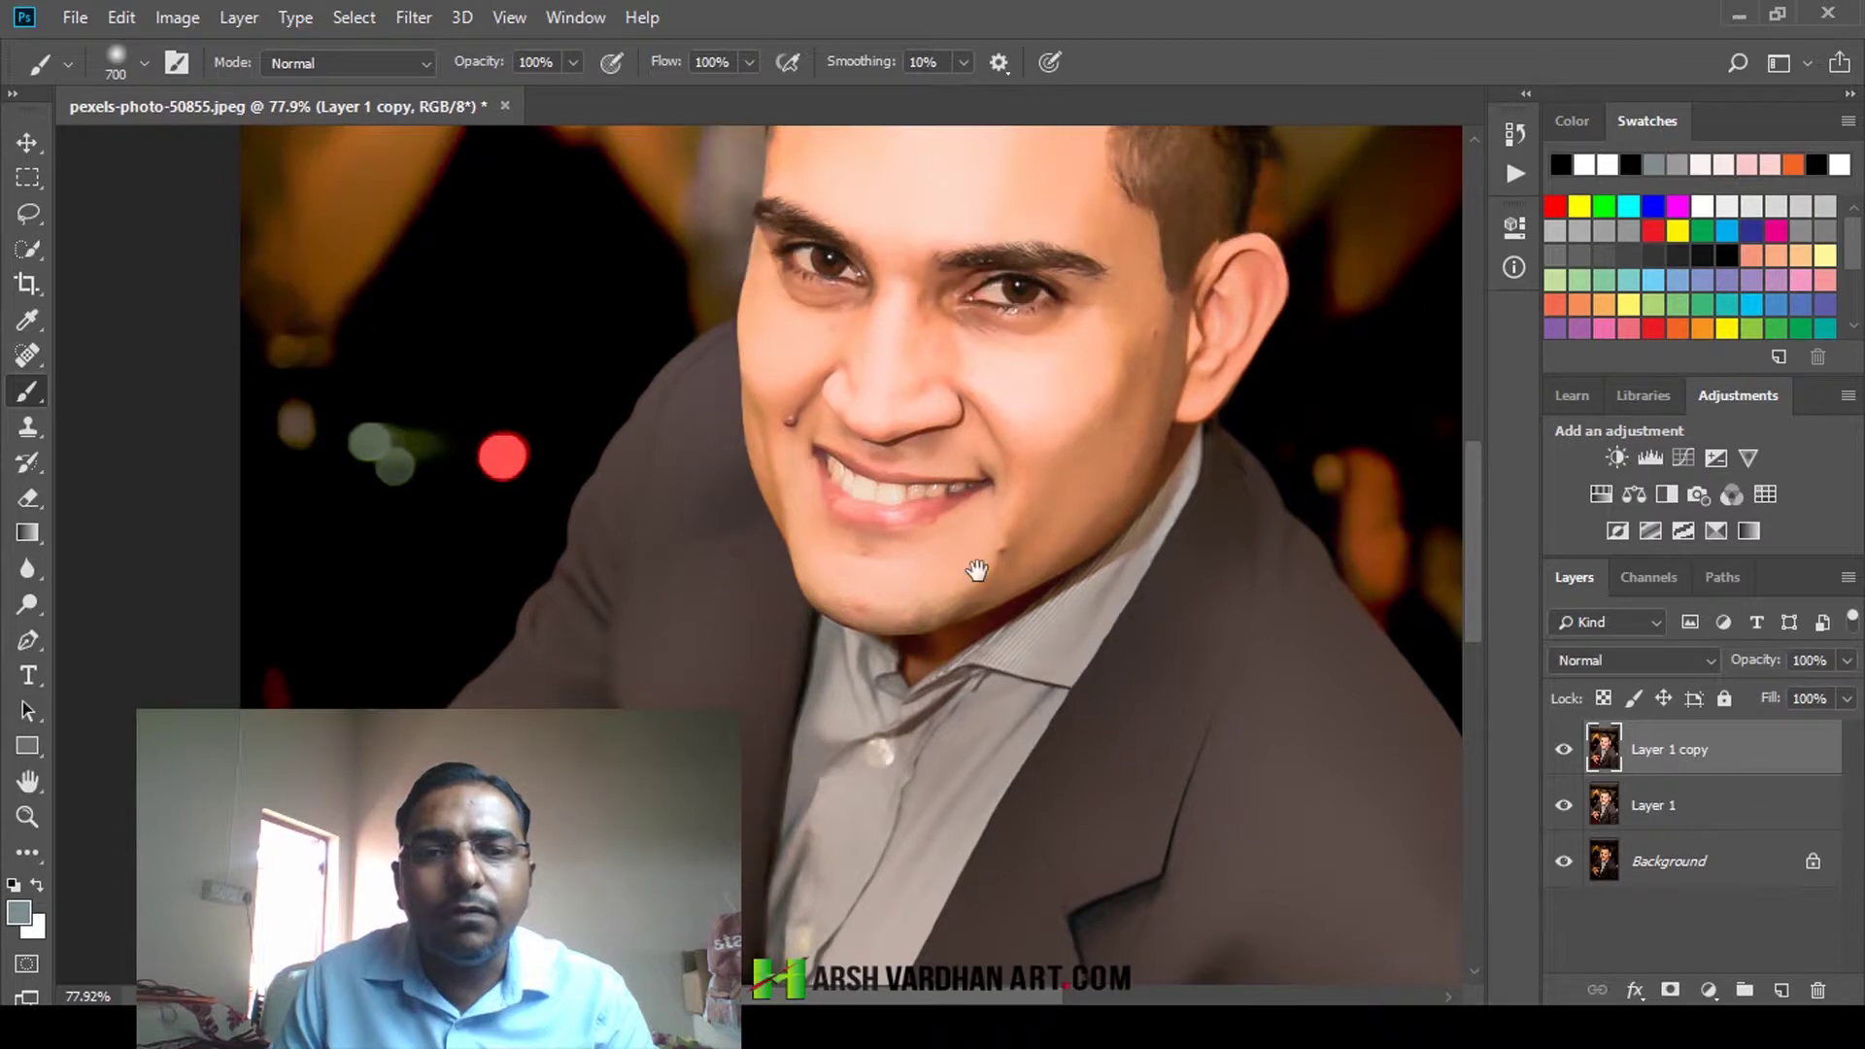
left_click_drag(1129, 623, 1114, 718)
left_click_drag(1067, 651, 1010, 652)
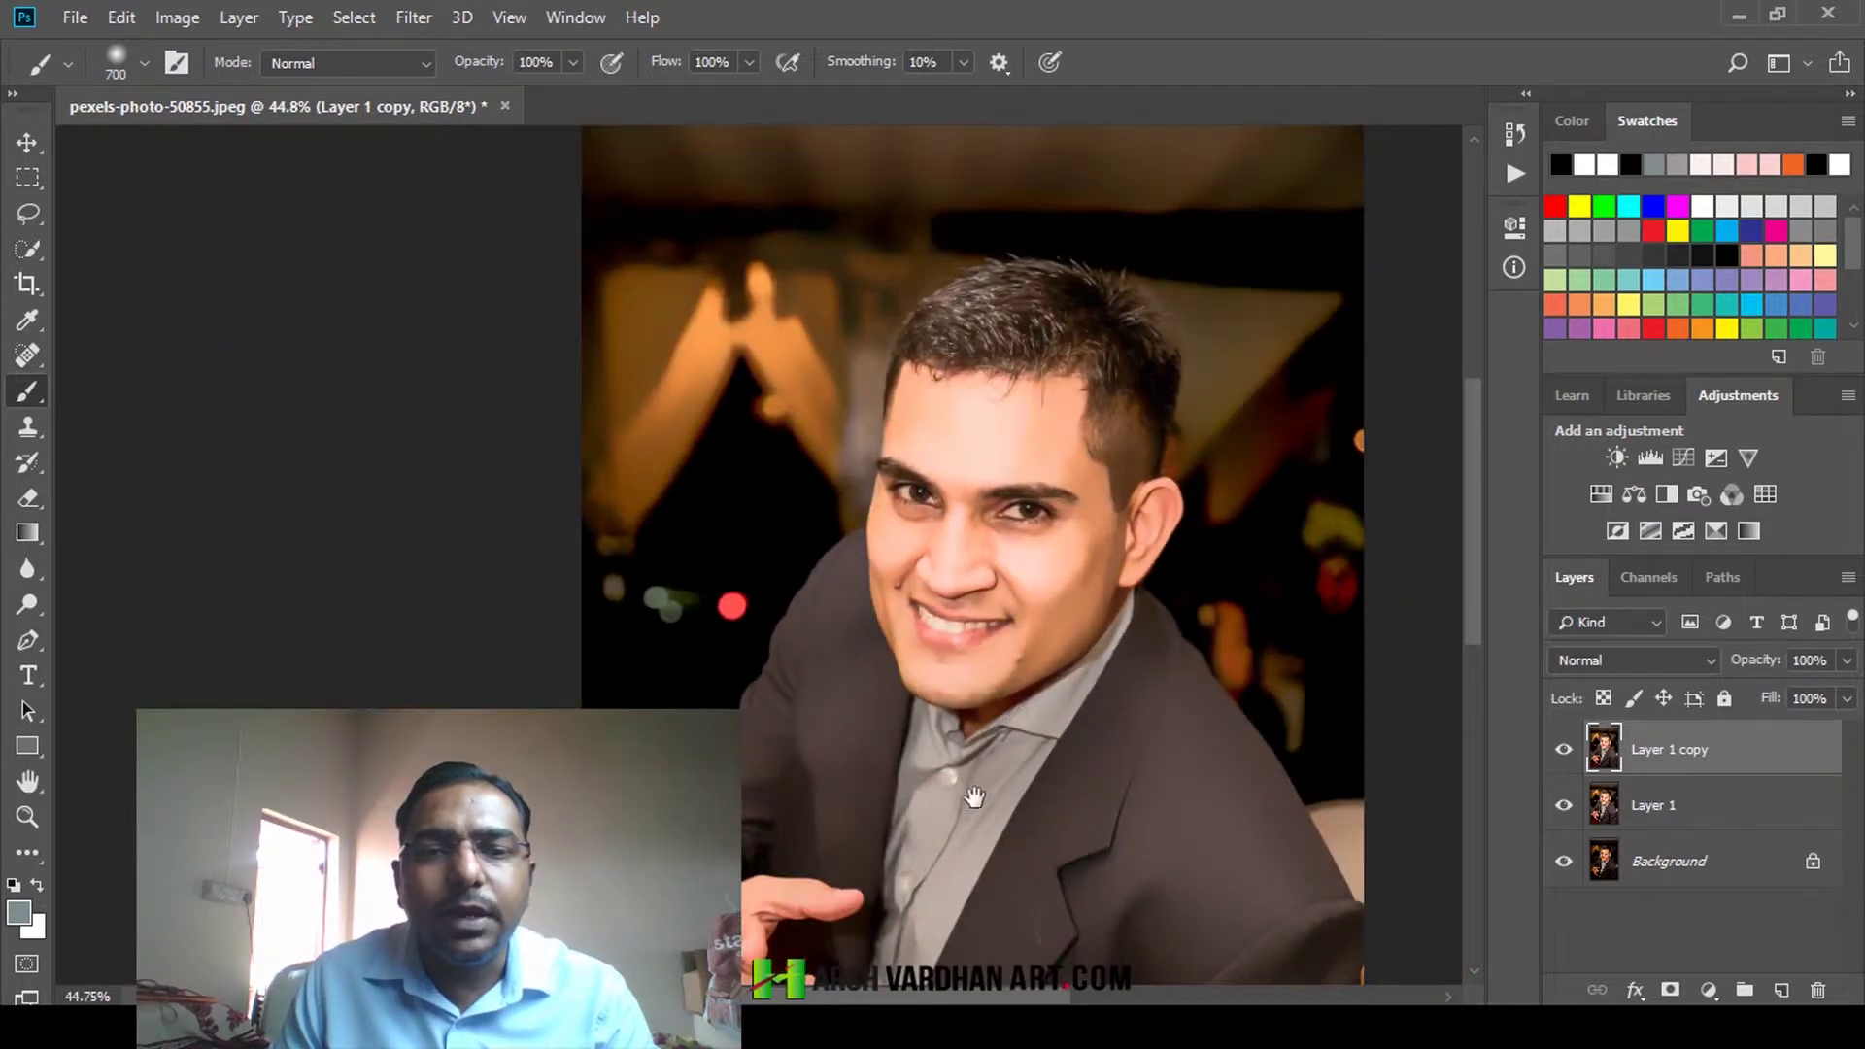
left_click_drag(990, 786, 1005, 558)
left_click_drag(1118, 583, 1134, 583)
left_click_drag(1068, 469, 1135, 442)
left_click_drag(1343, 610, 1197, 472)
left_click_drag(1219, 576, 1133, 580)
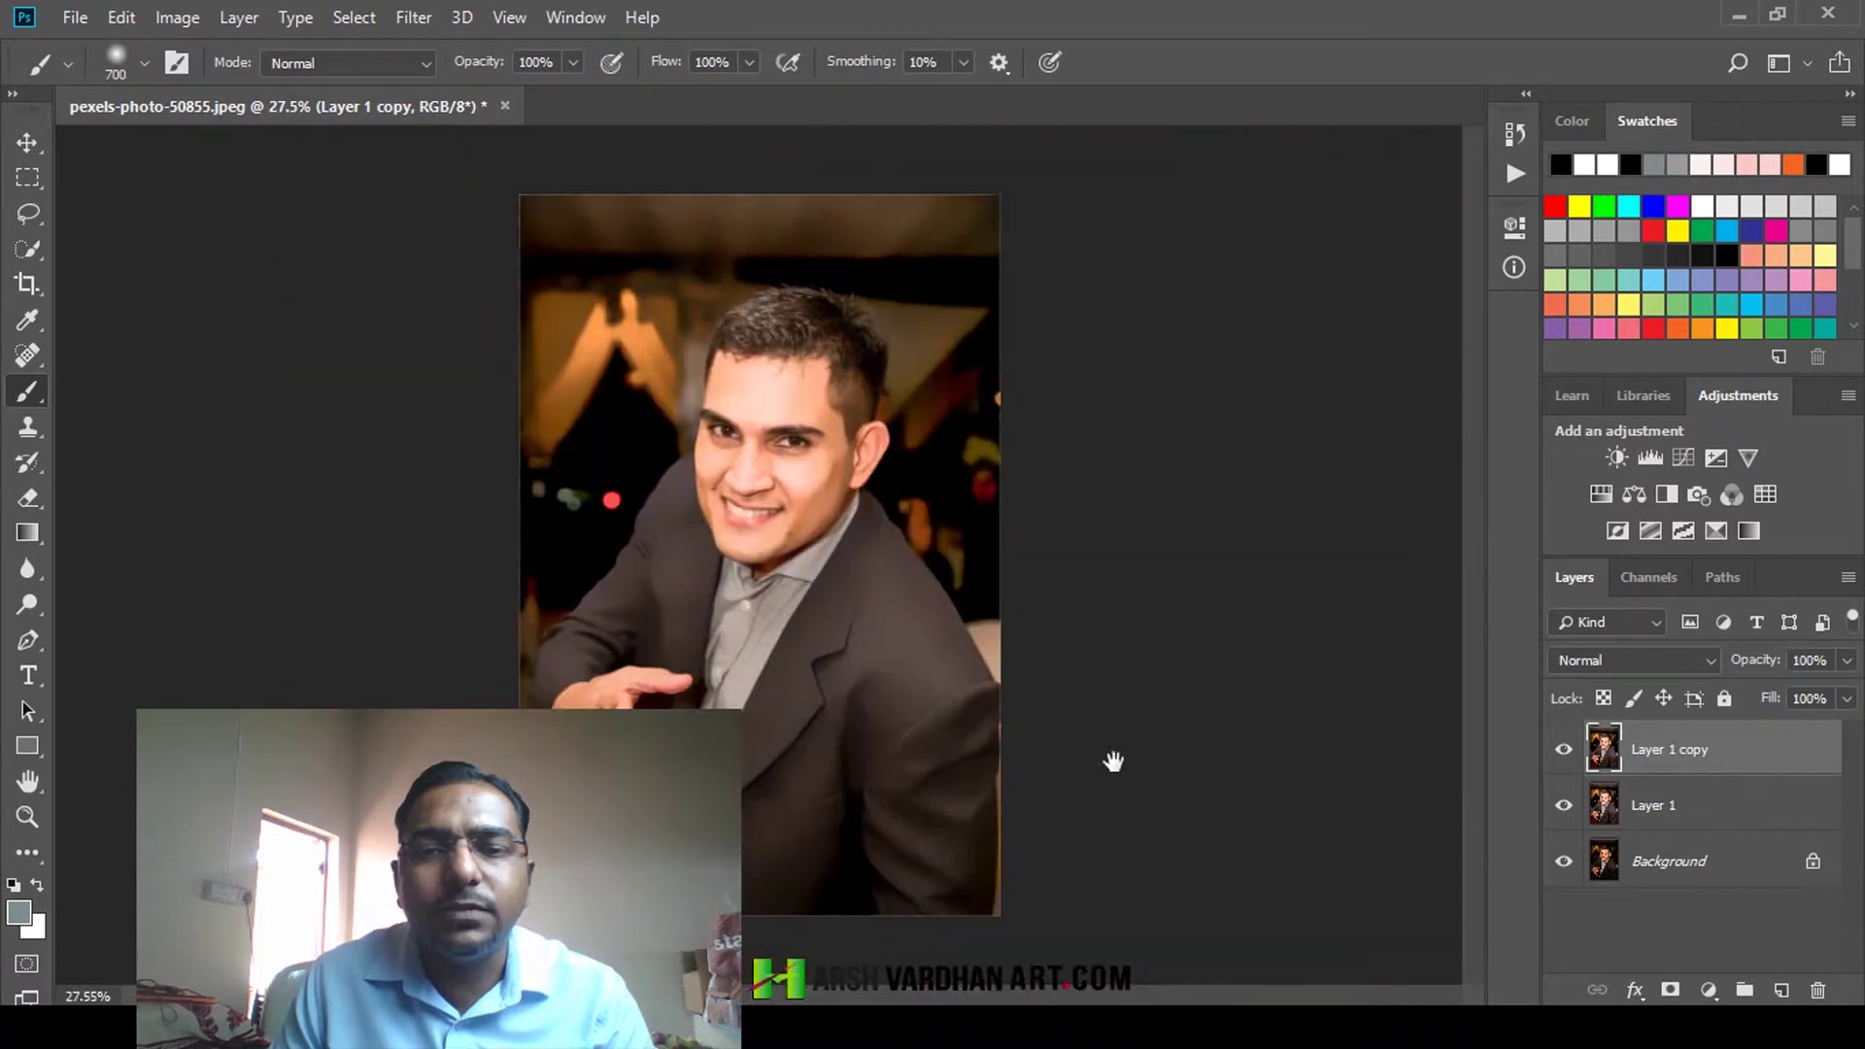
left_click_drag(880, 785, 943, 775)
left_click_drag(883, 266, 1014, 519)
left_click_drag(1020, 519, 1082, 496)
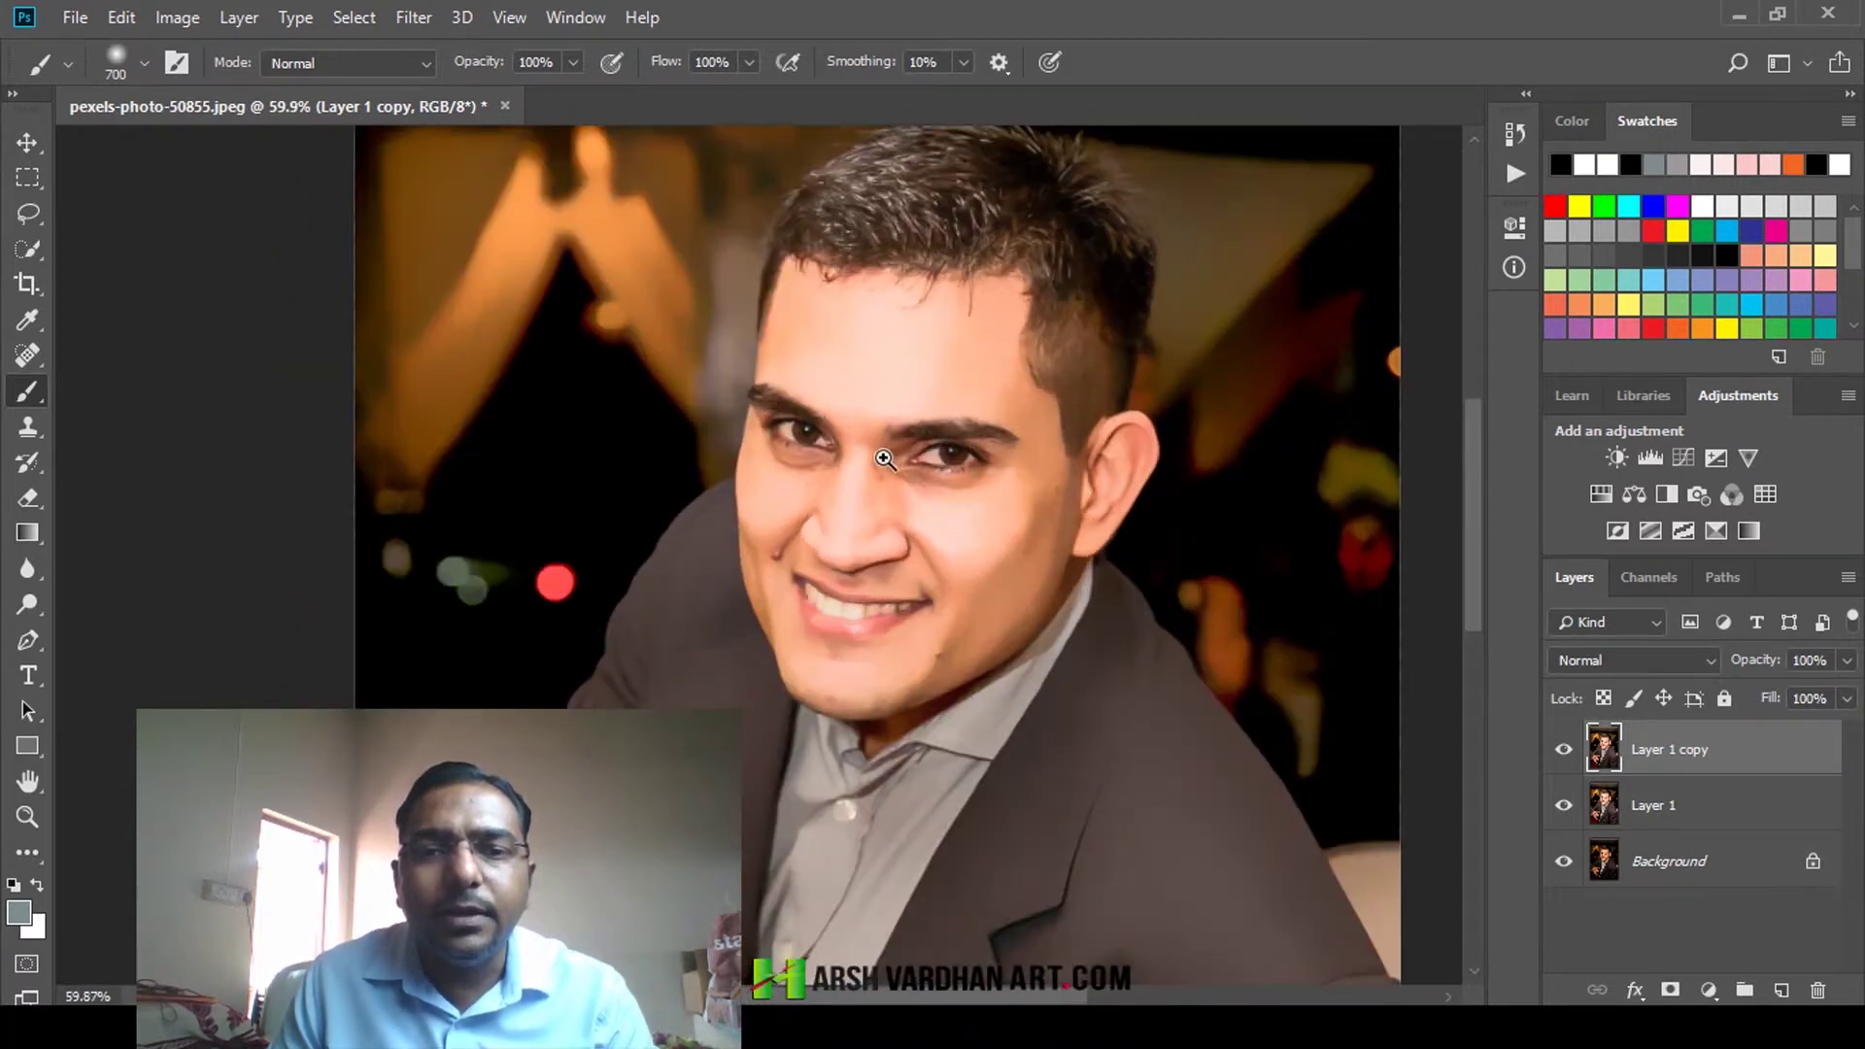
mouse_move(855, 448)
left_mouse_down()
mouse_move(967, 486)
mouse_move(945, 624)
left_mouse_up()
left_click_drag(1077, 600, 1029, 587)
left_click_drag(1091, 643, 1030, 643)
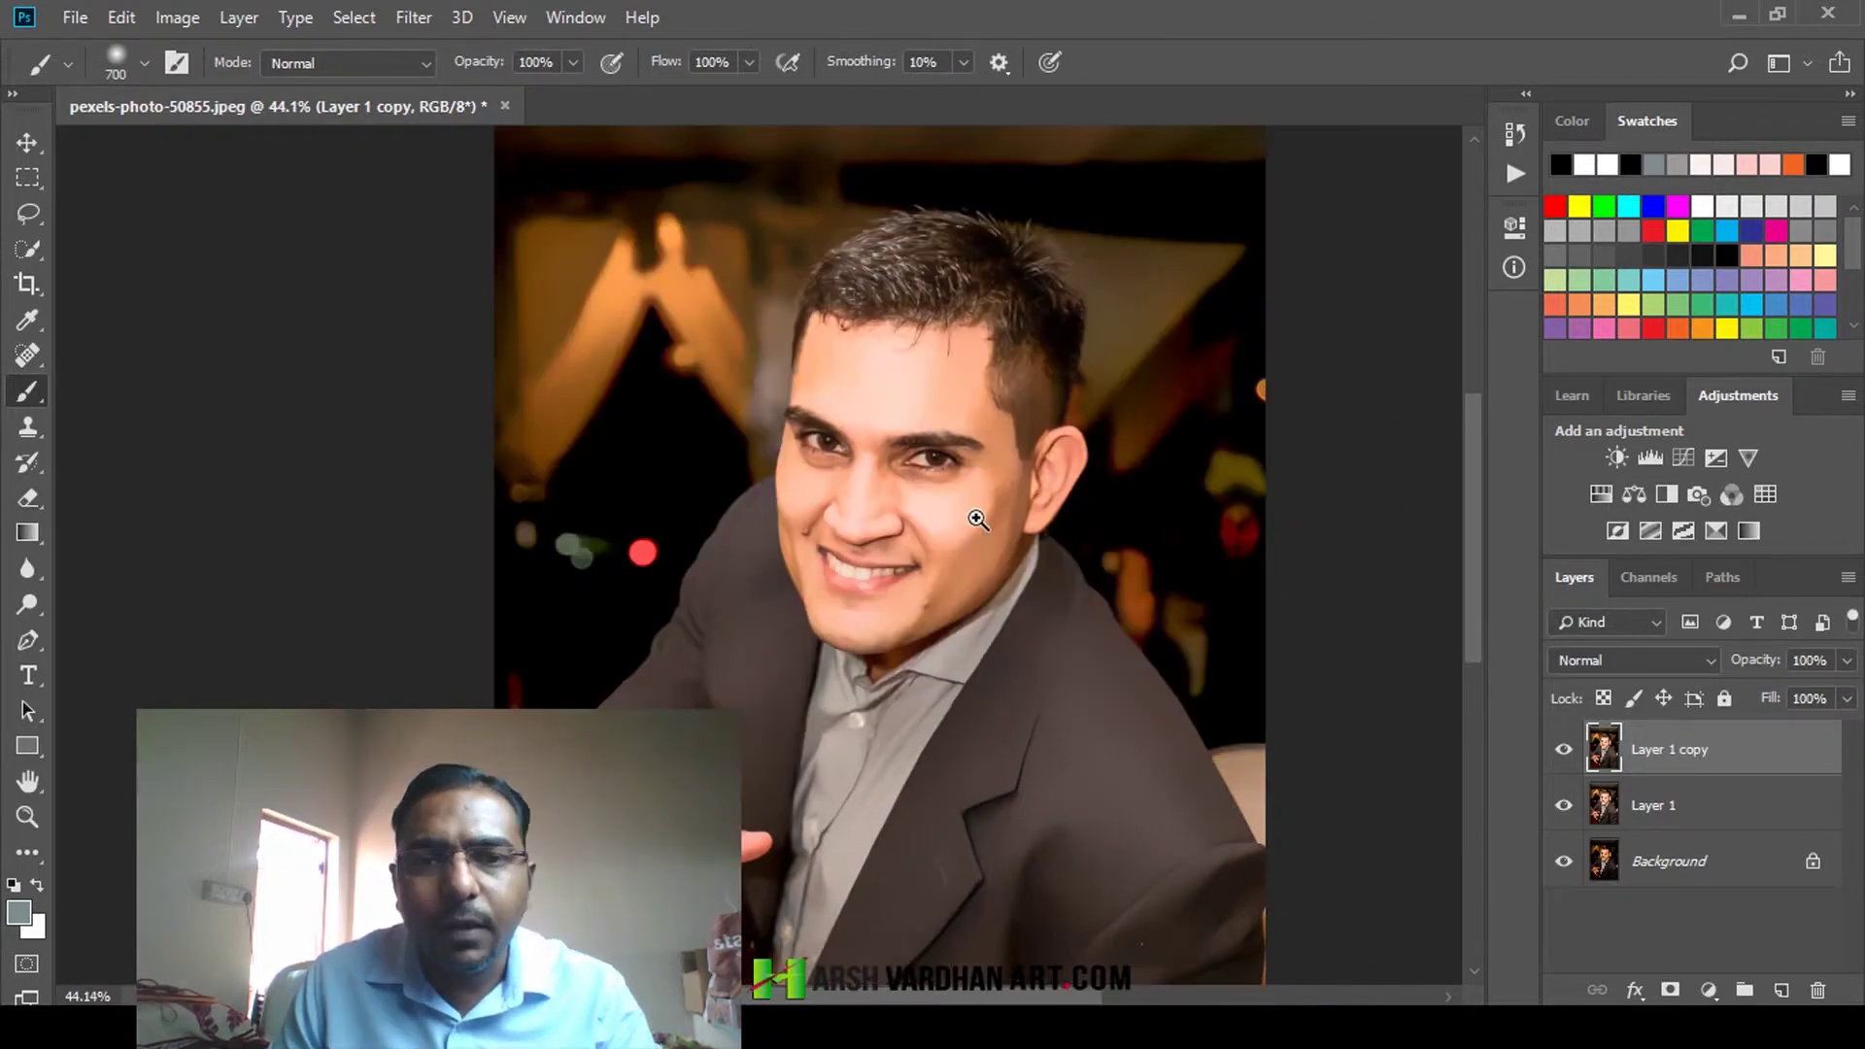
Enlarge the face and add a new empty layer above Layer 1 copy for the blemish retouching
mouse_move(978, 520)
left_mouse_down()
mouse_move(1062, 550)
mouse_move(945, 504)
mouse_move(968, 497)
left_mouse_up()
left_click_drag(1092, 540, 1009, 457)
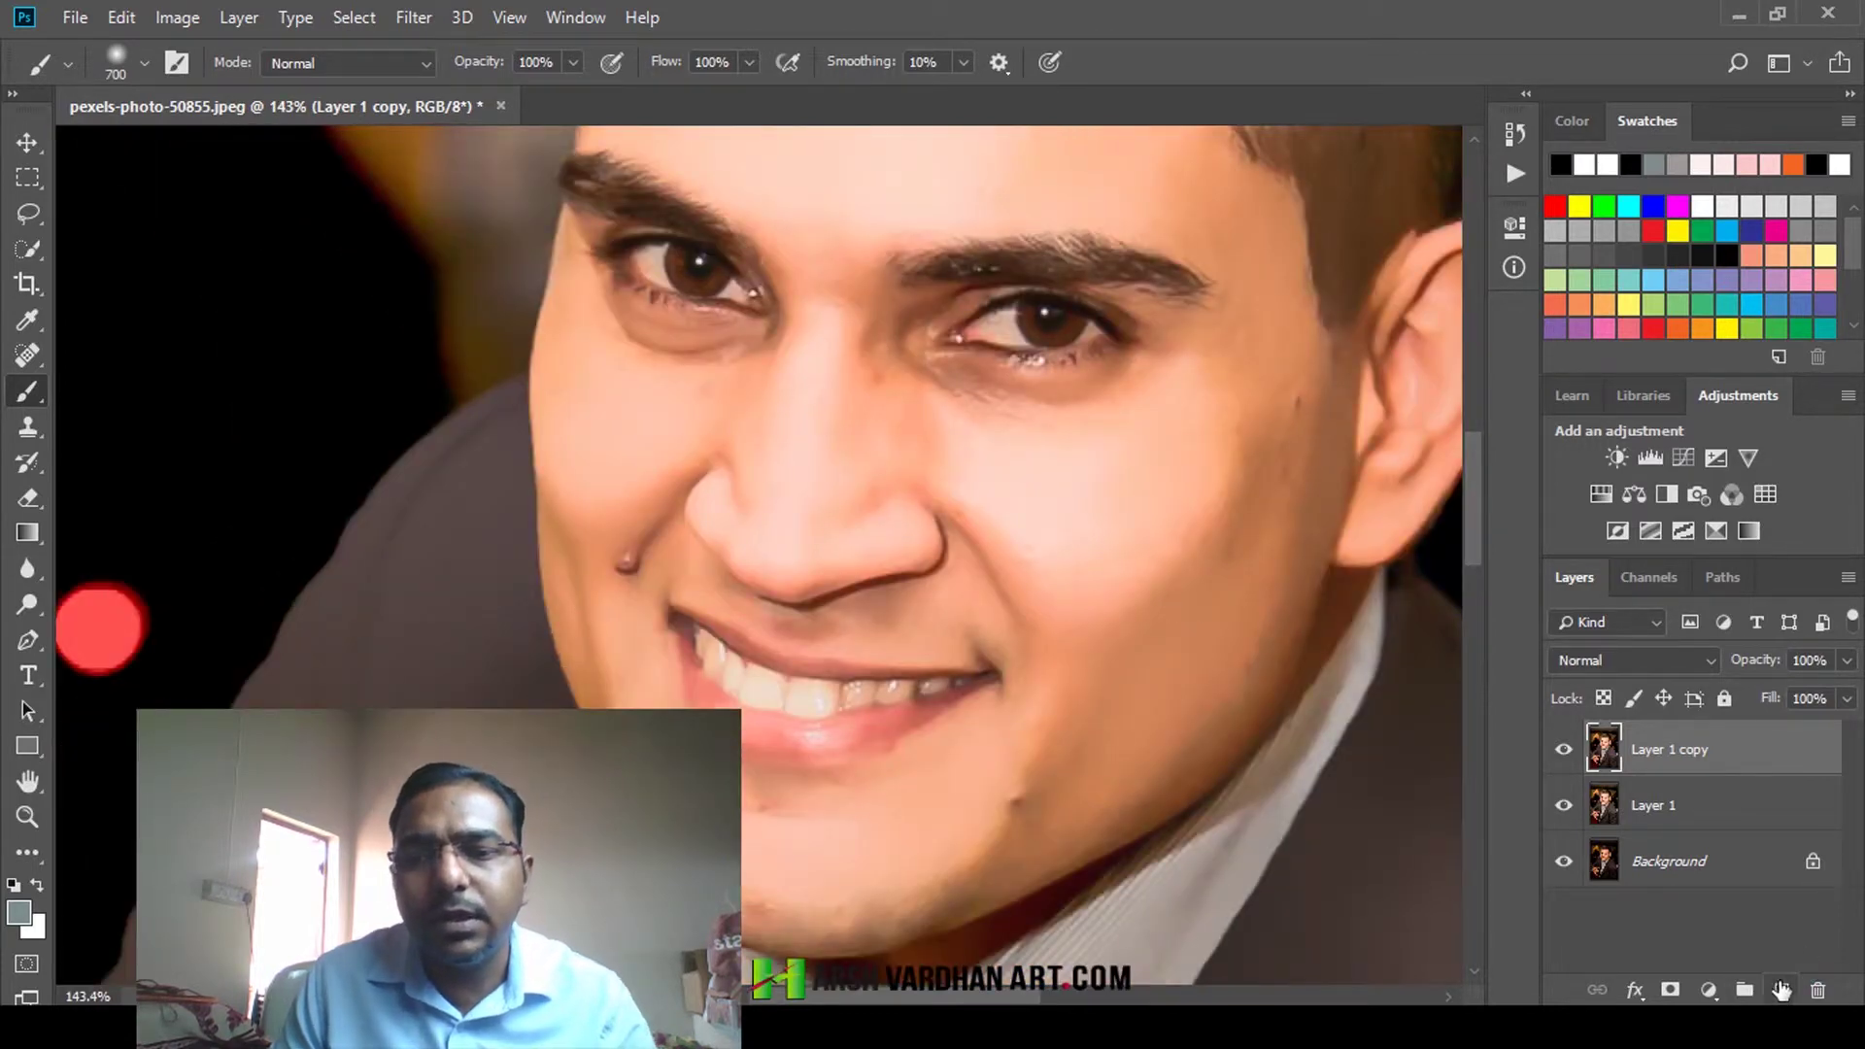
left_click(1780, 990)
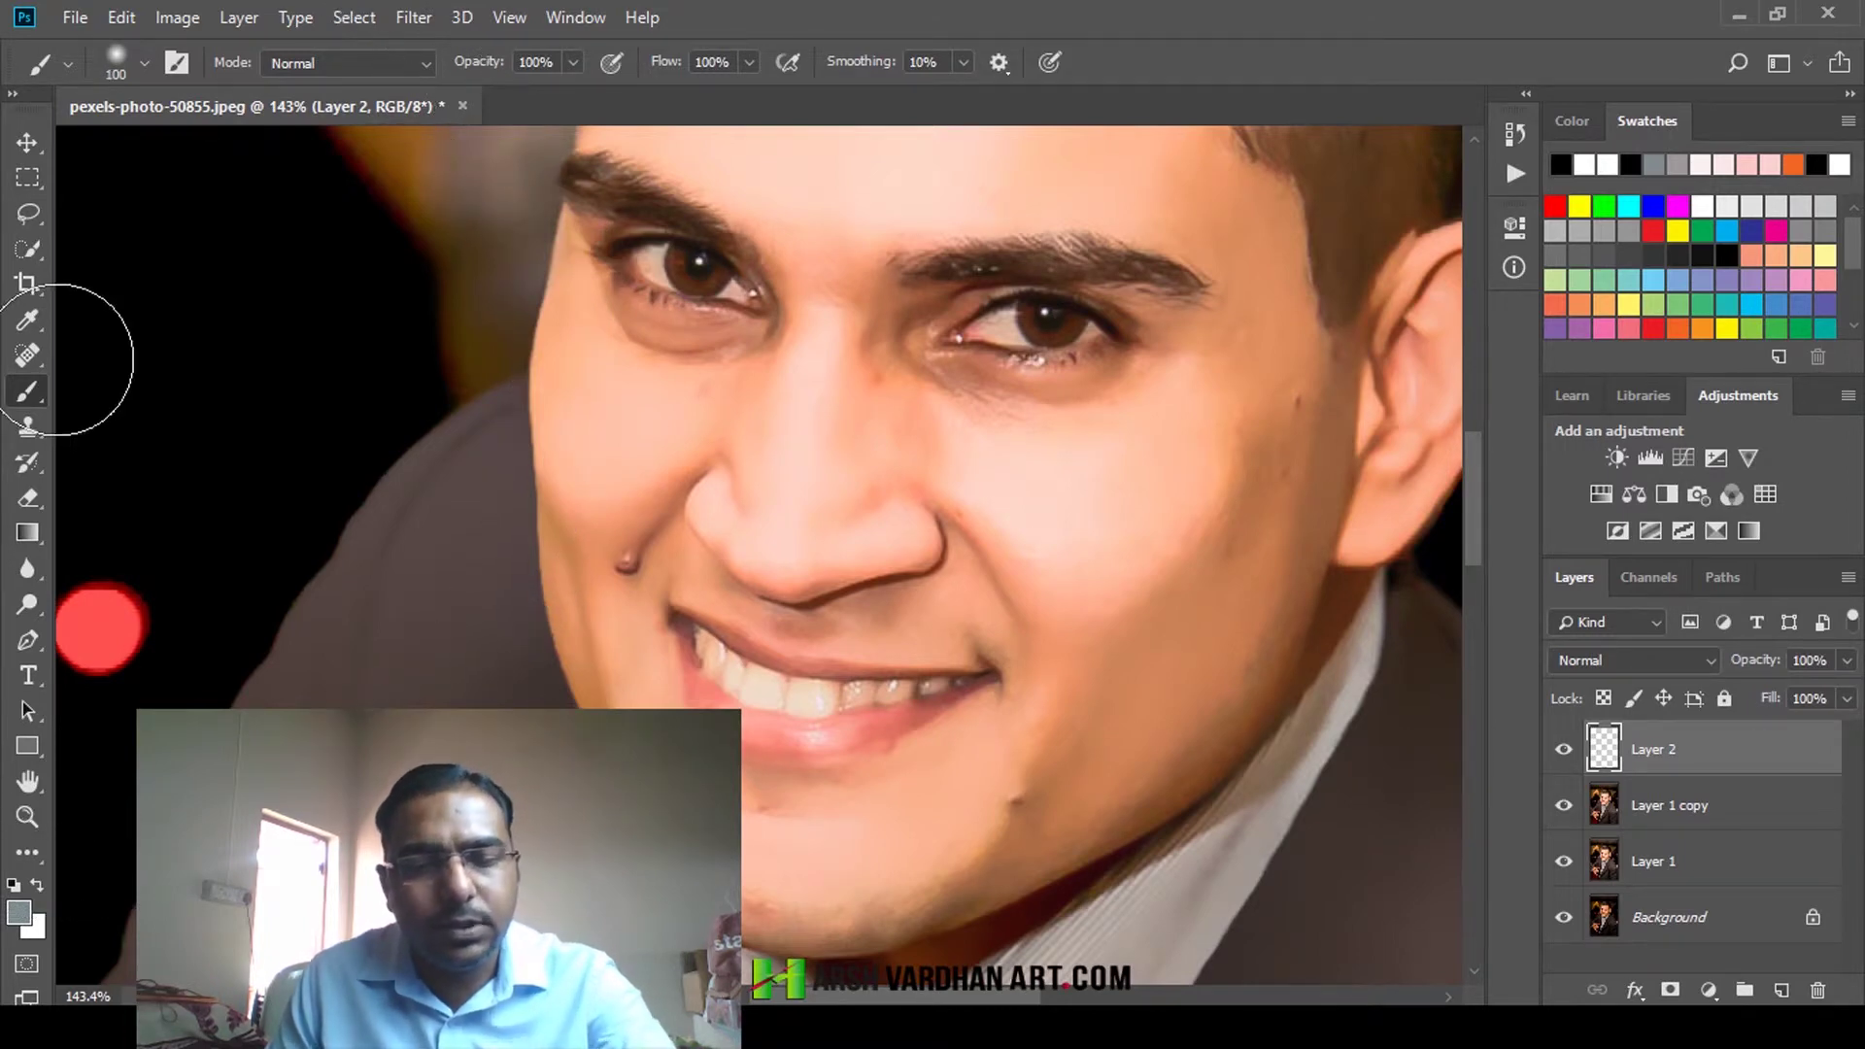
Set the Healing Brush to sample all layers and try it on the blemish near the ear
left_click(27, 355)
right_click(28, 356)
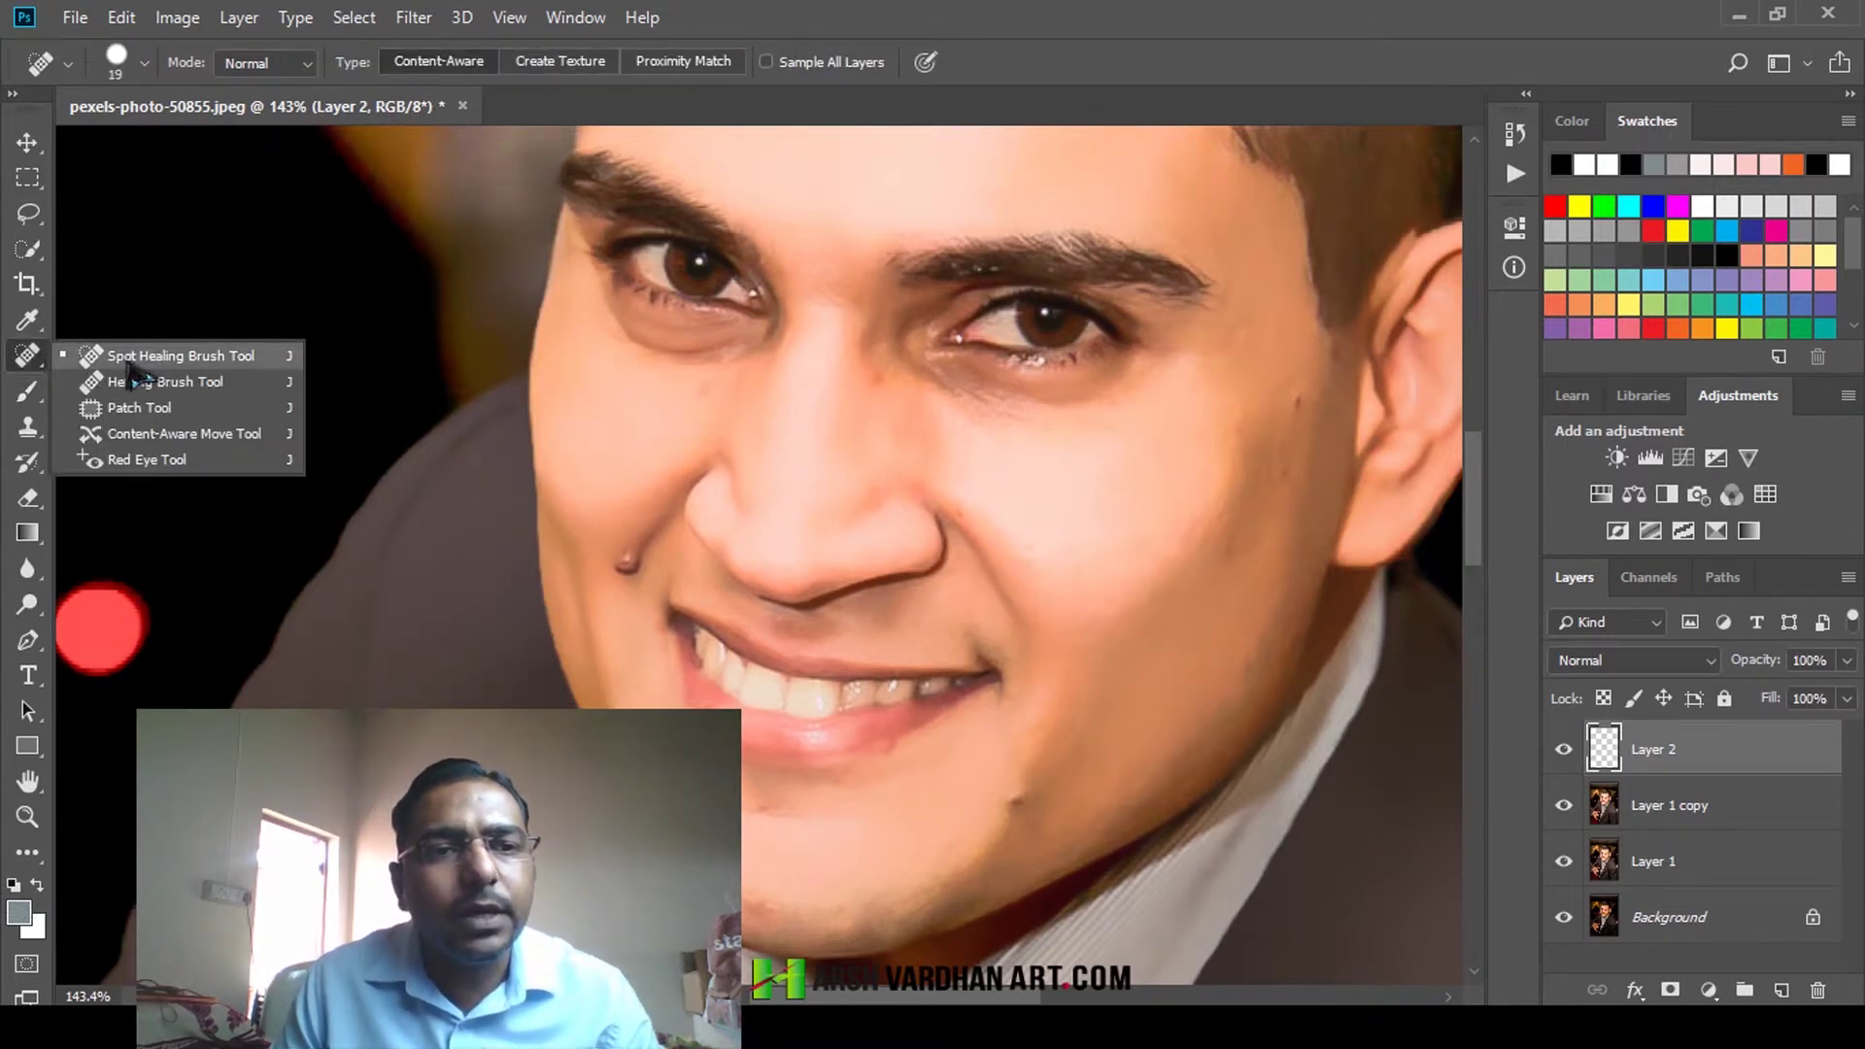
left_click(176, 392)
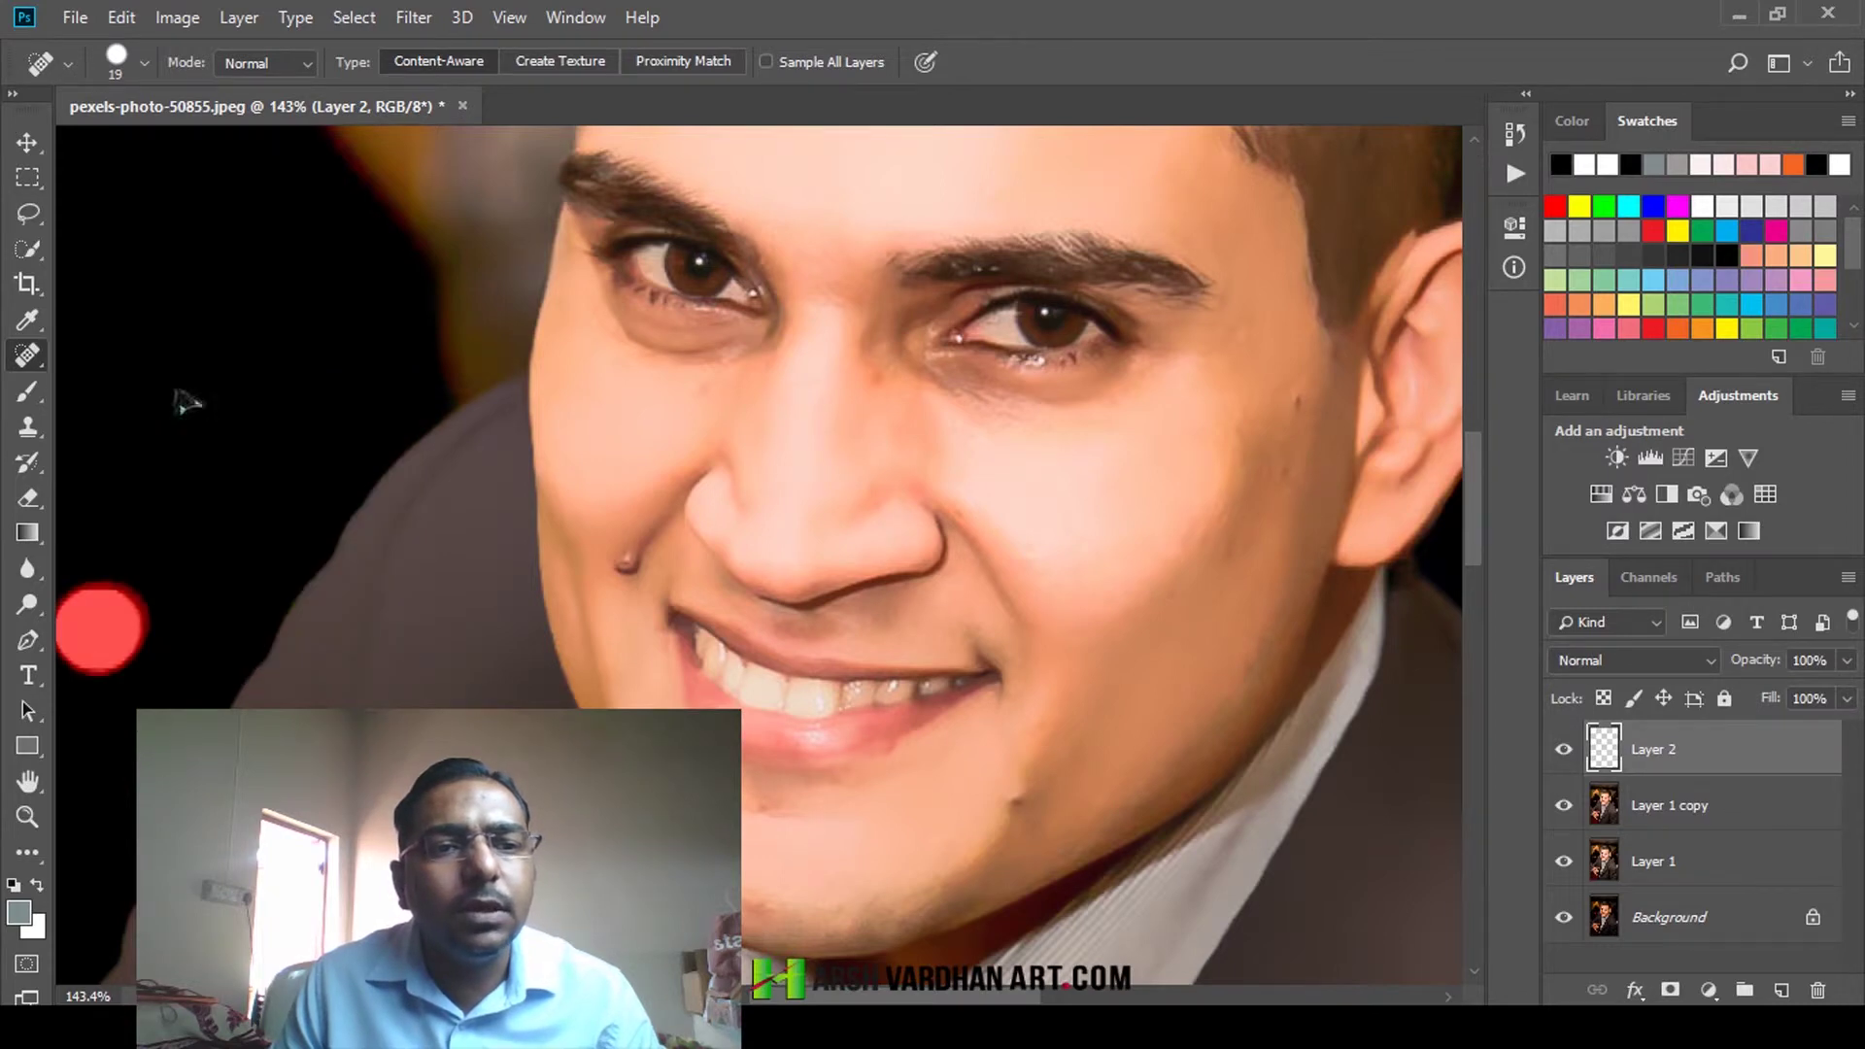
left_click(1308, 410)
left_click(900, 400)
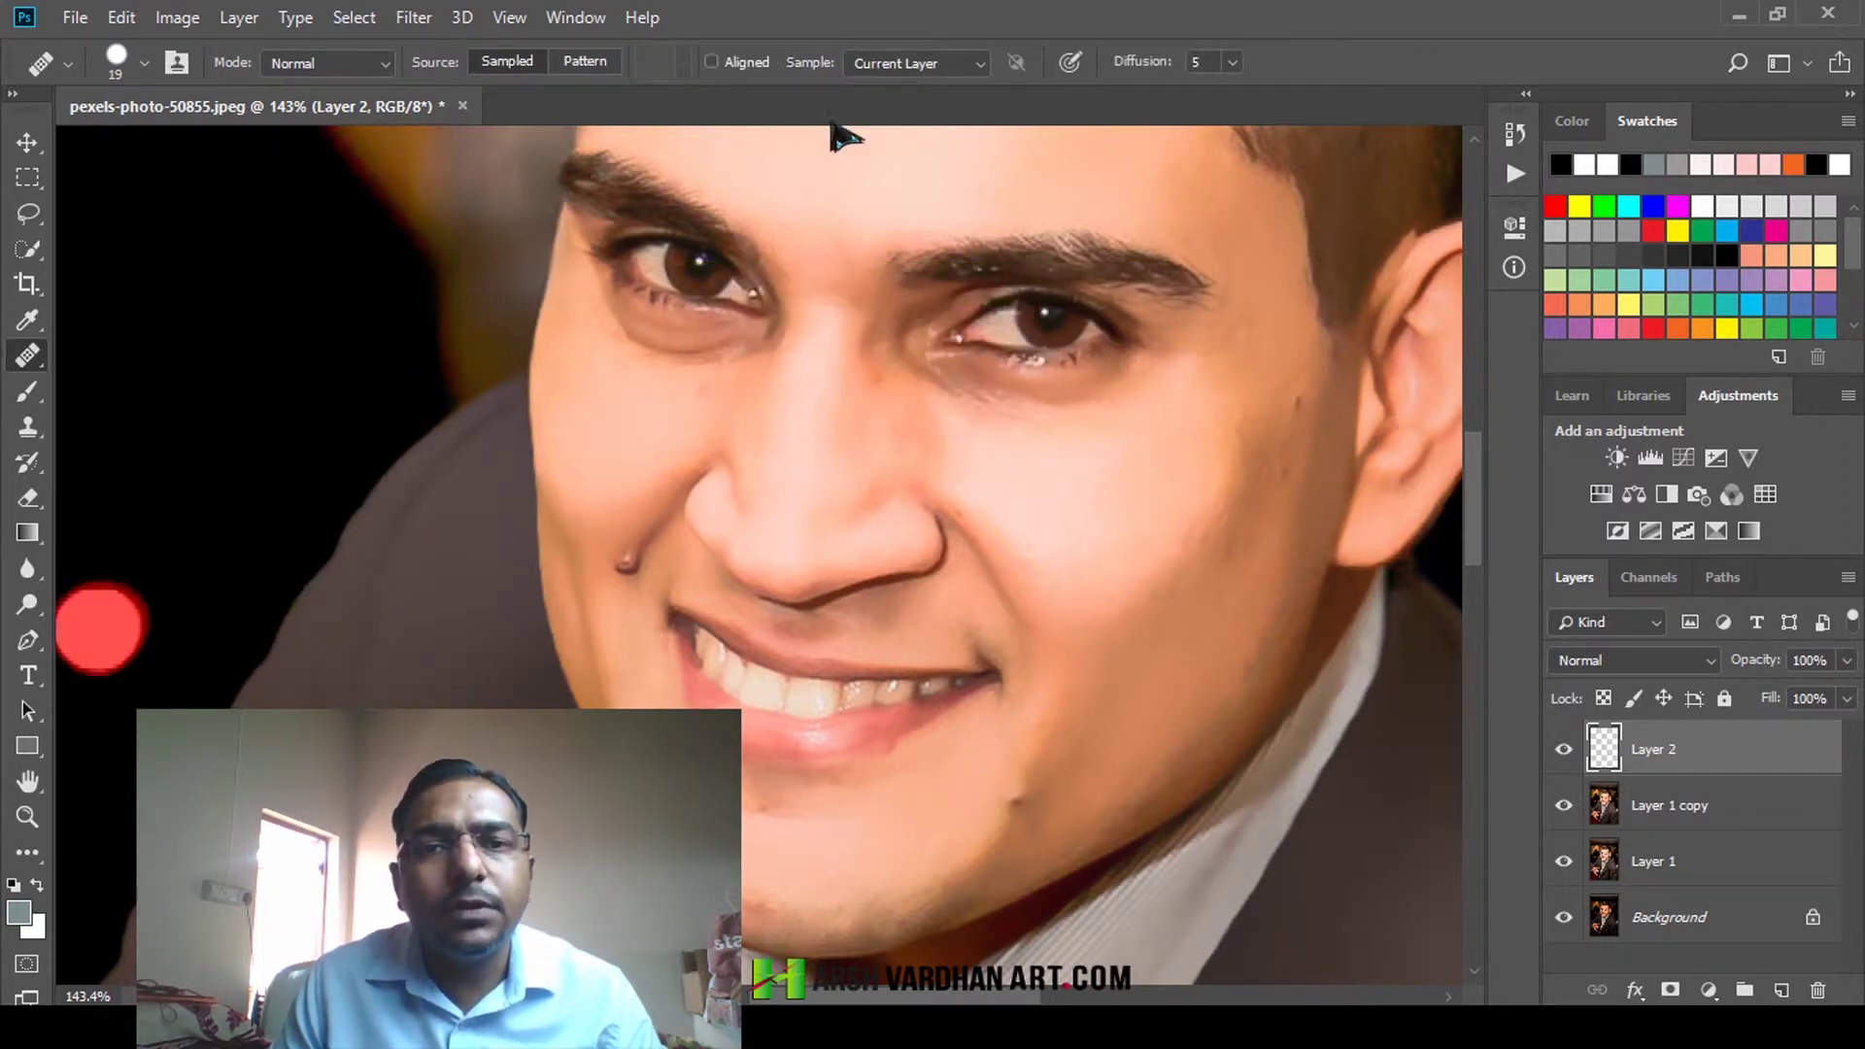
left_click(917, 68)
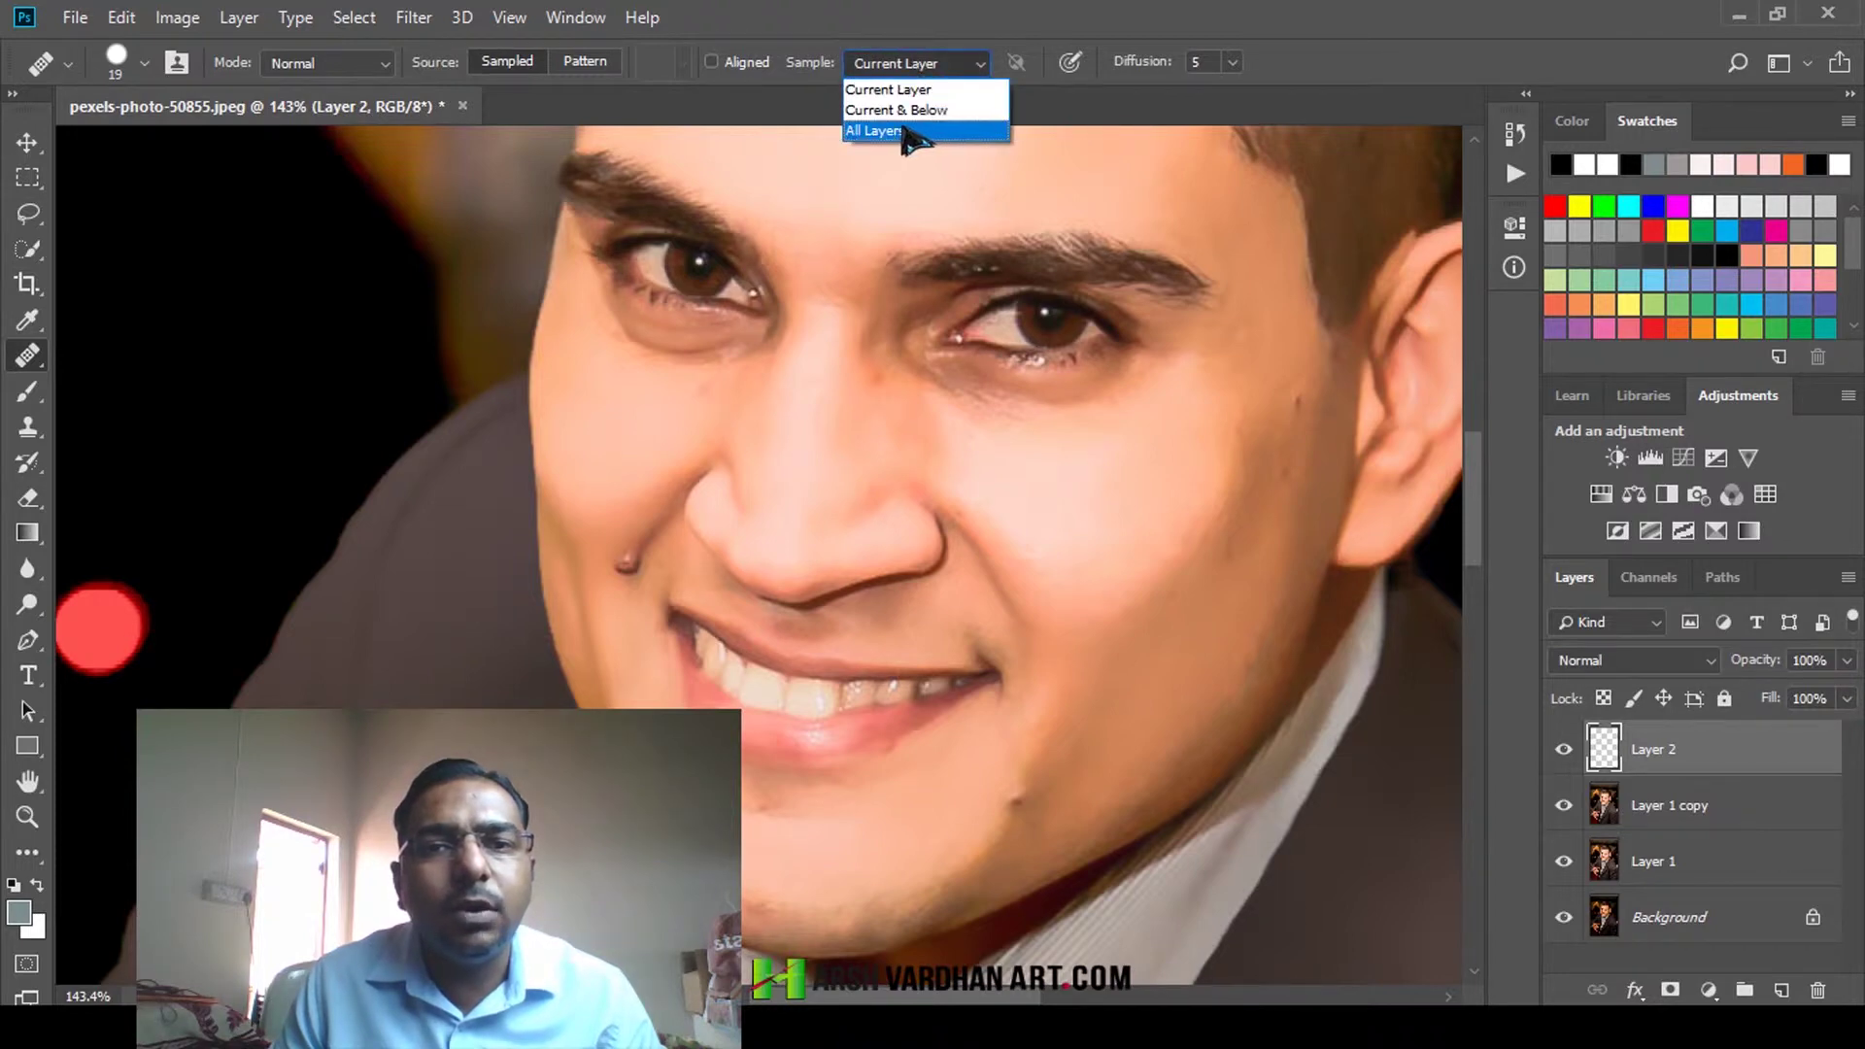
left_click(906, 132)
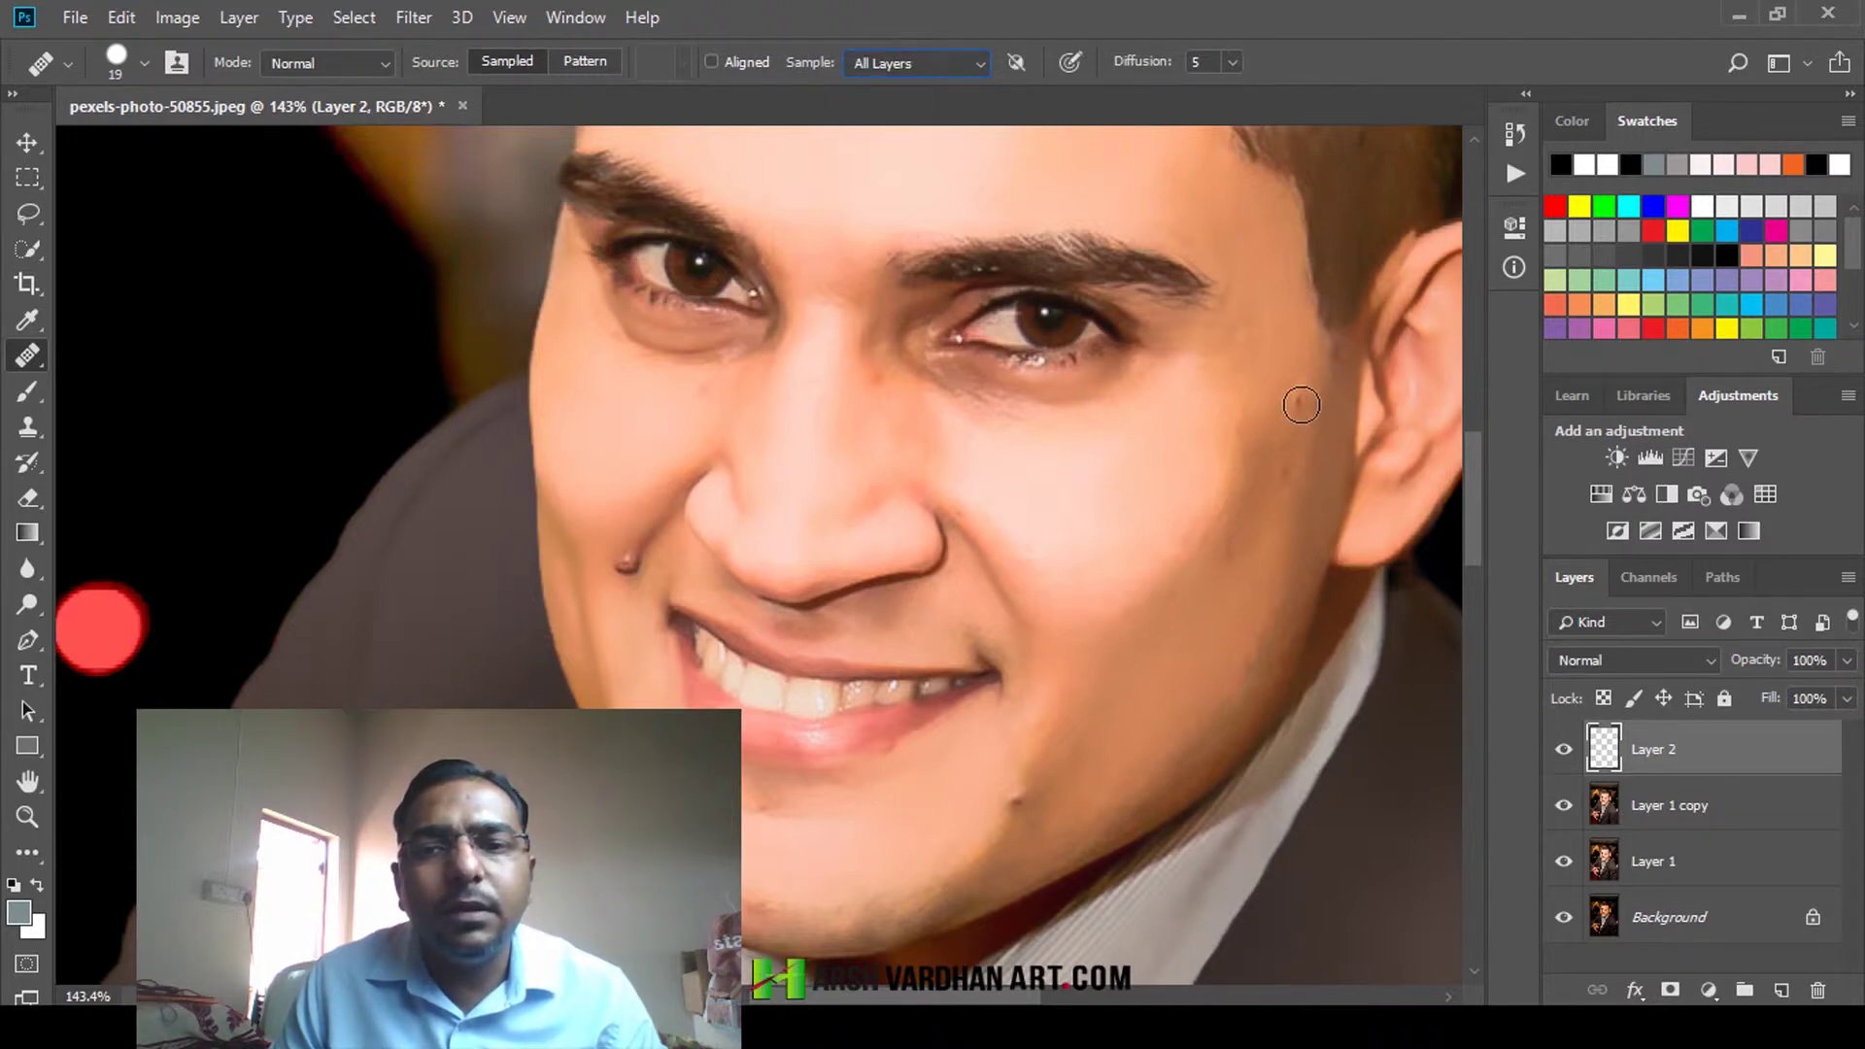
left_click(1302, 404)
left_click(897, 401)
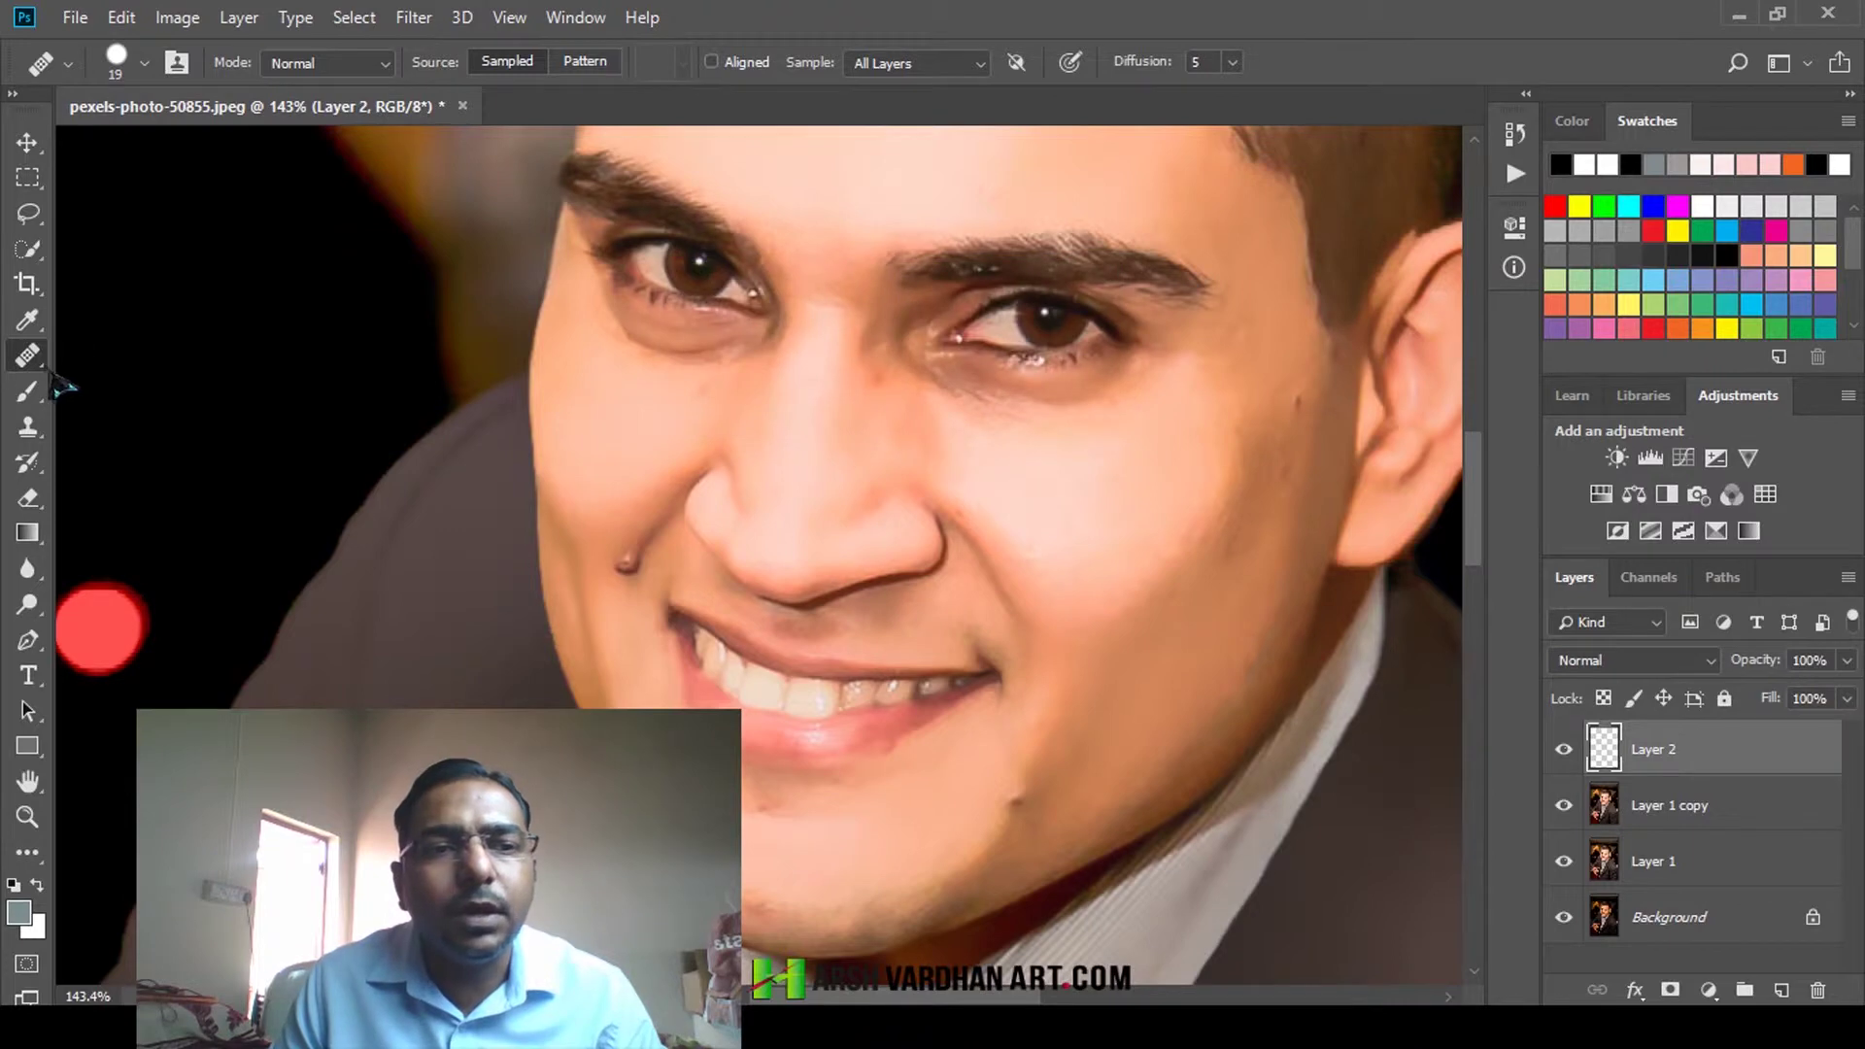
Remove the spots near the ear, on the cheek and chin, and the mole beside the nose with the Spot Healing Brush, sampling all layers
right_click(29, 358)
left_click(97, 354)
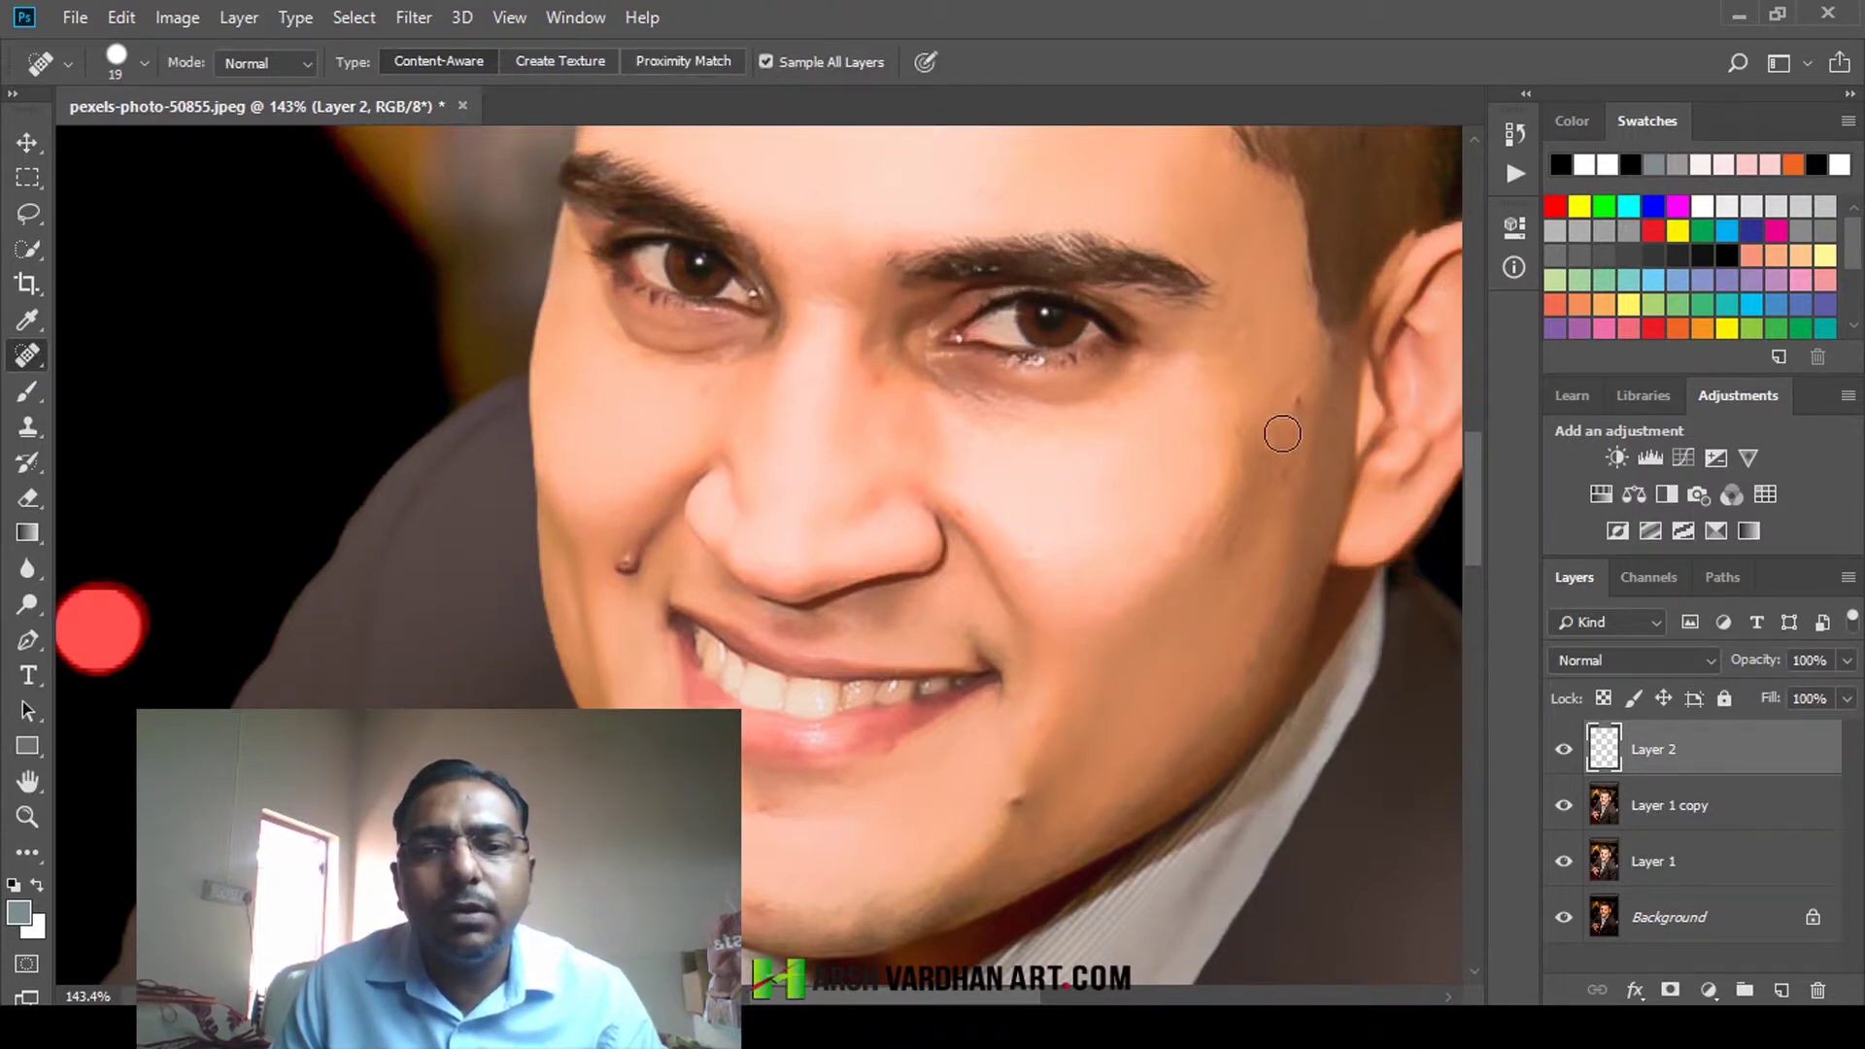
left_click(1296, 404)
left_click(1282, 463)
left_click(1251, 577)
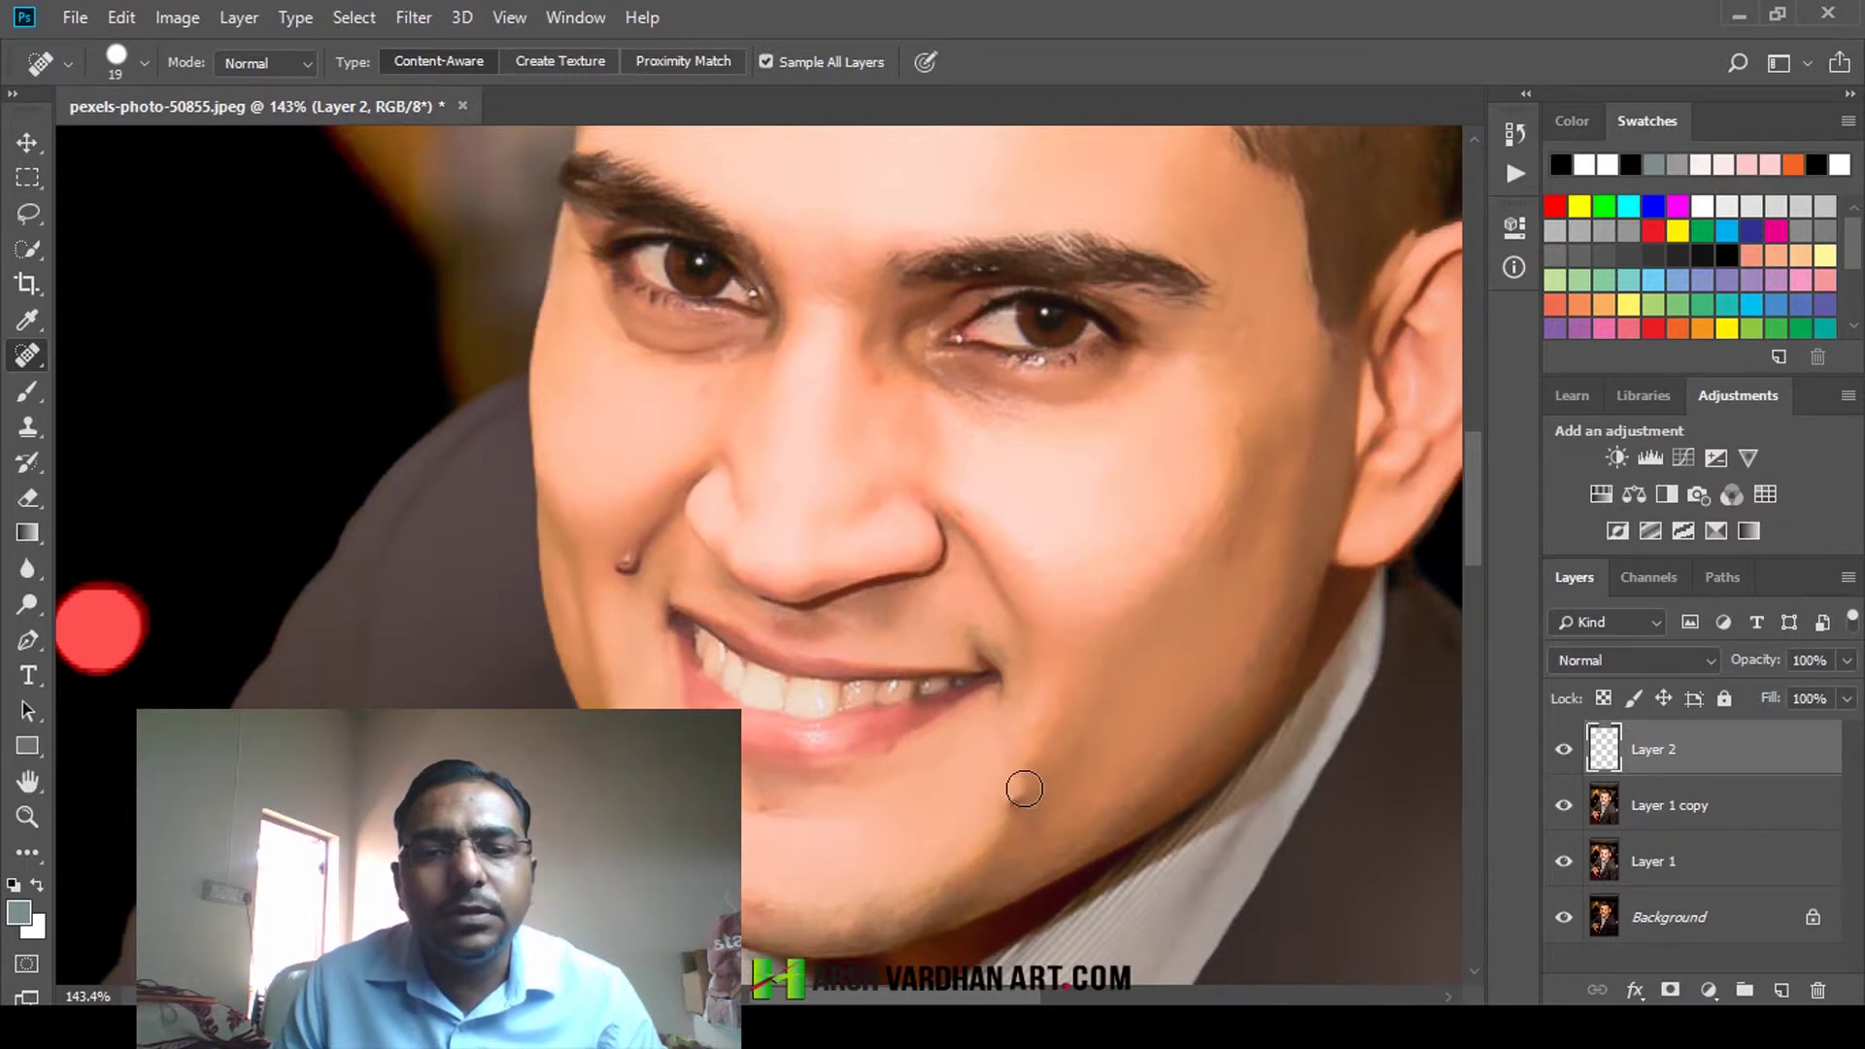
left_click(1024, 789)
left_click(631, 573)
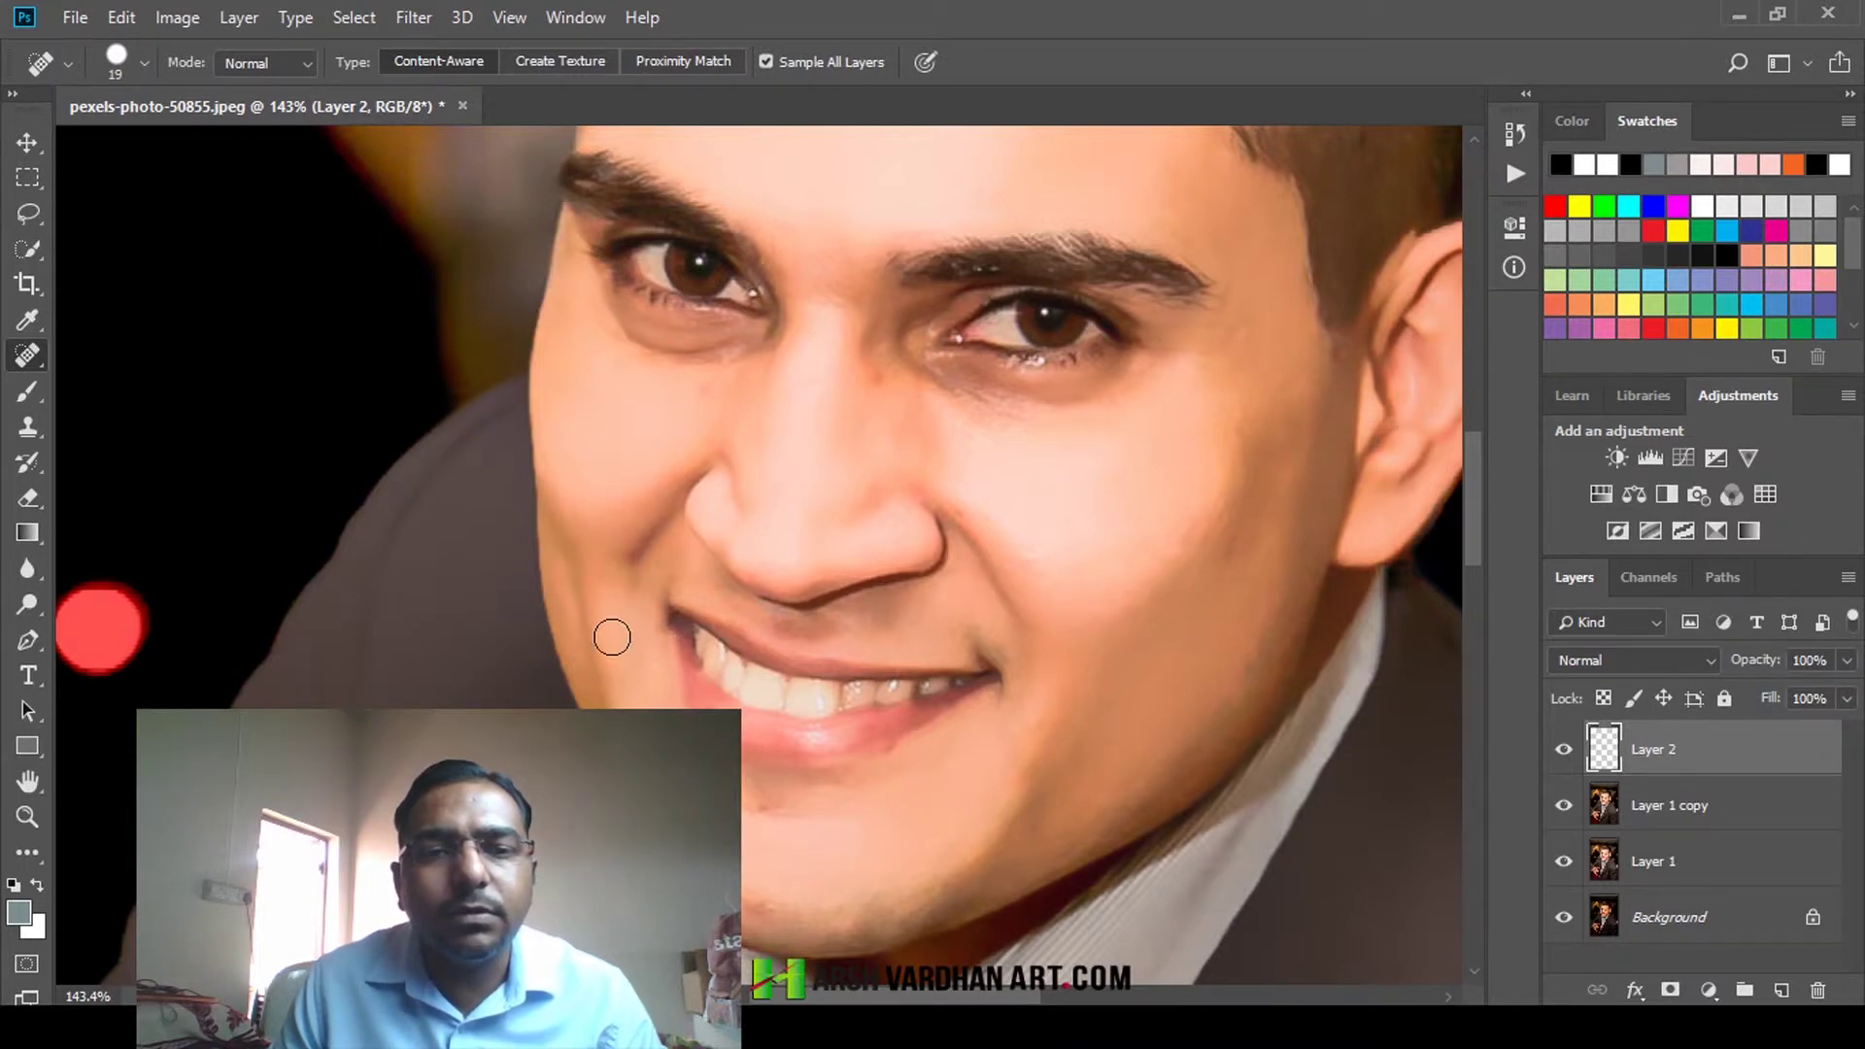
Heal the small marks under both eyes, on the bridge of the nose and on the cheek with the Spot Healing Brush
left_click(690, 395)
left_click(854, 337)
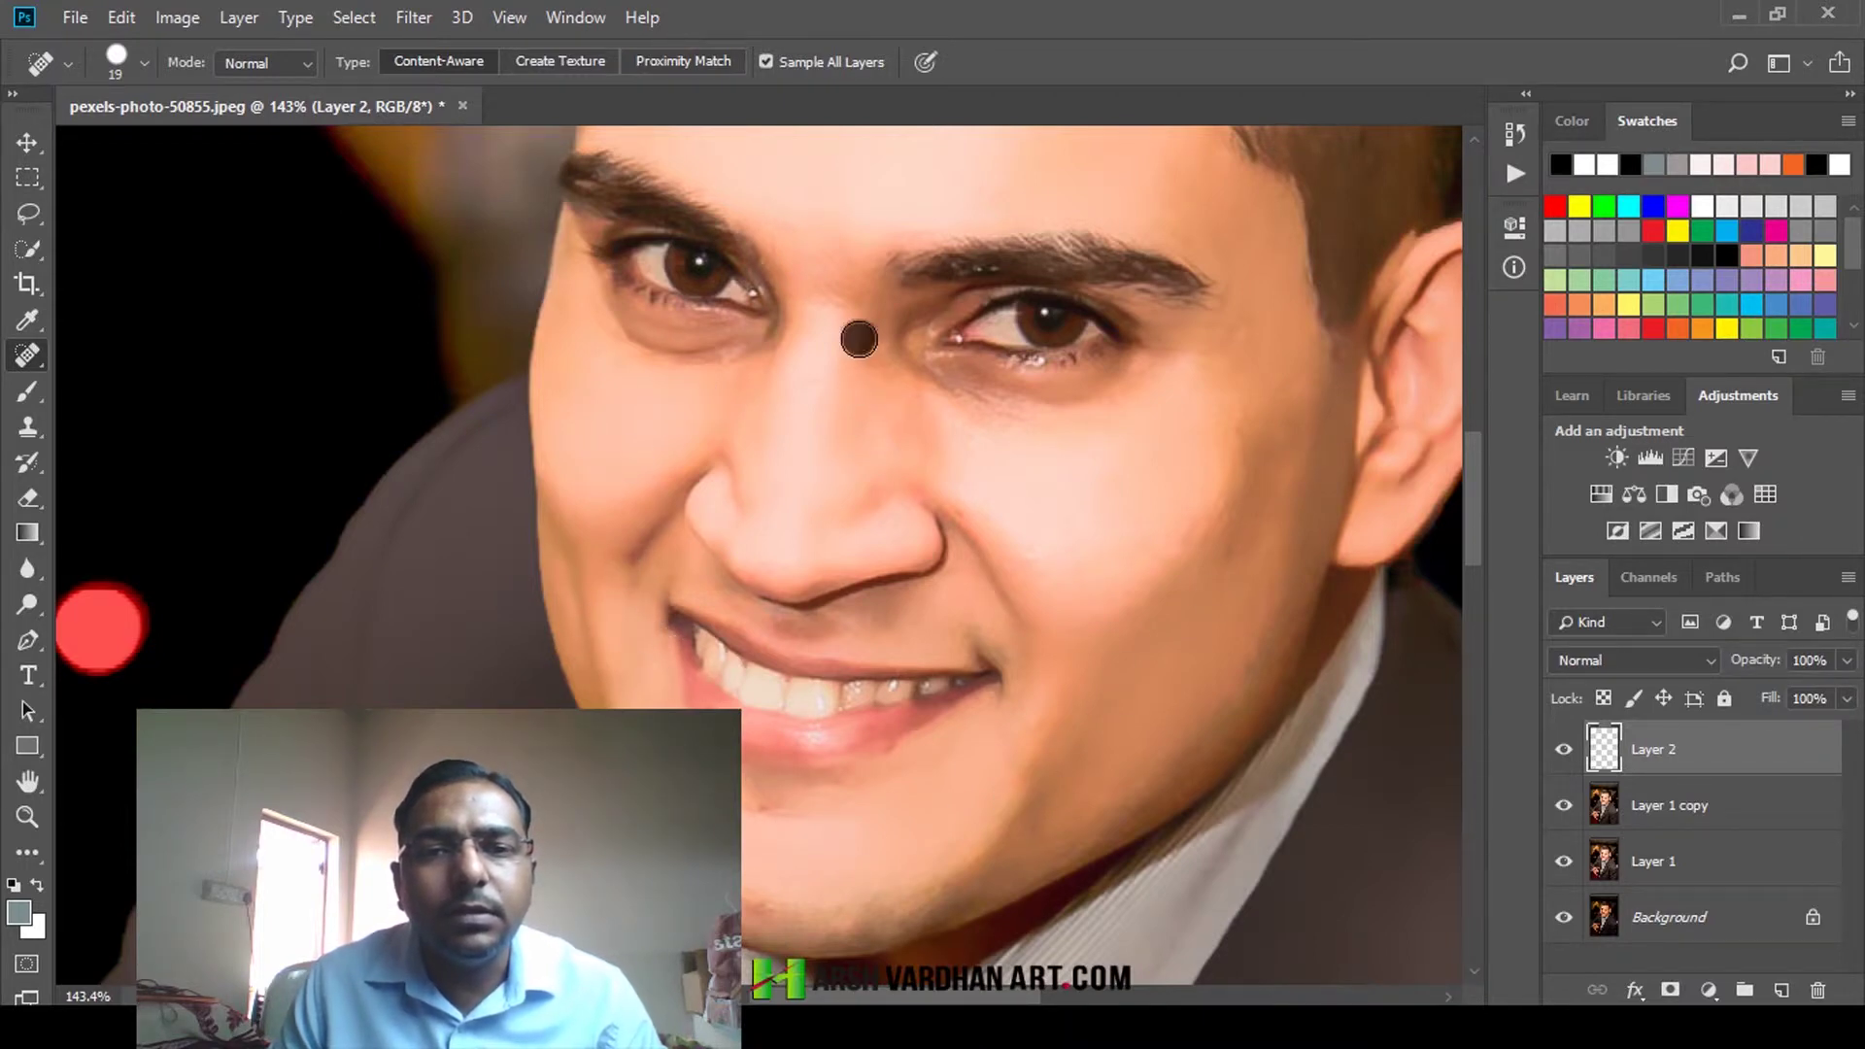
left_click(870, 329)
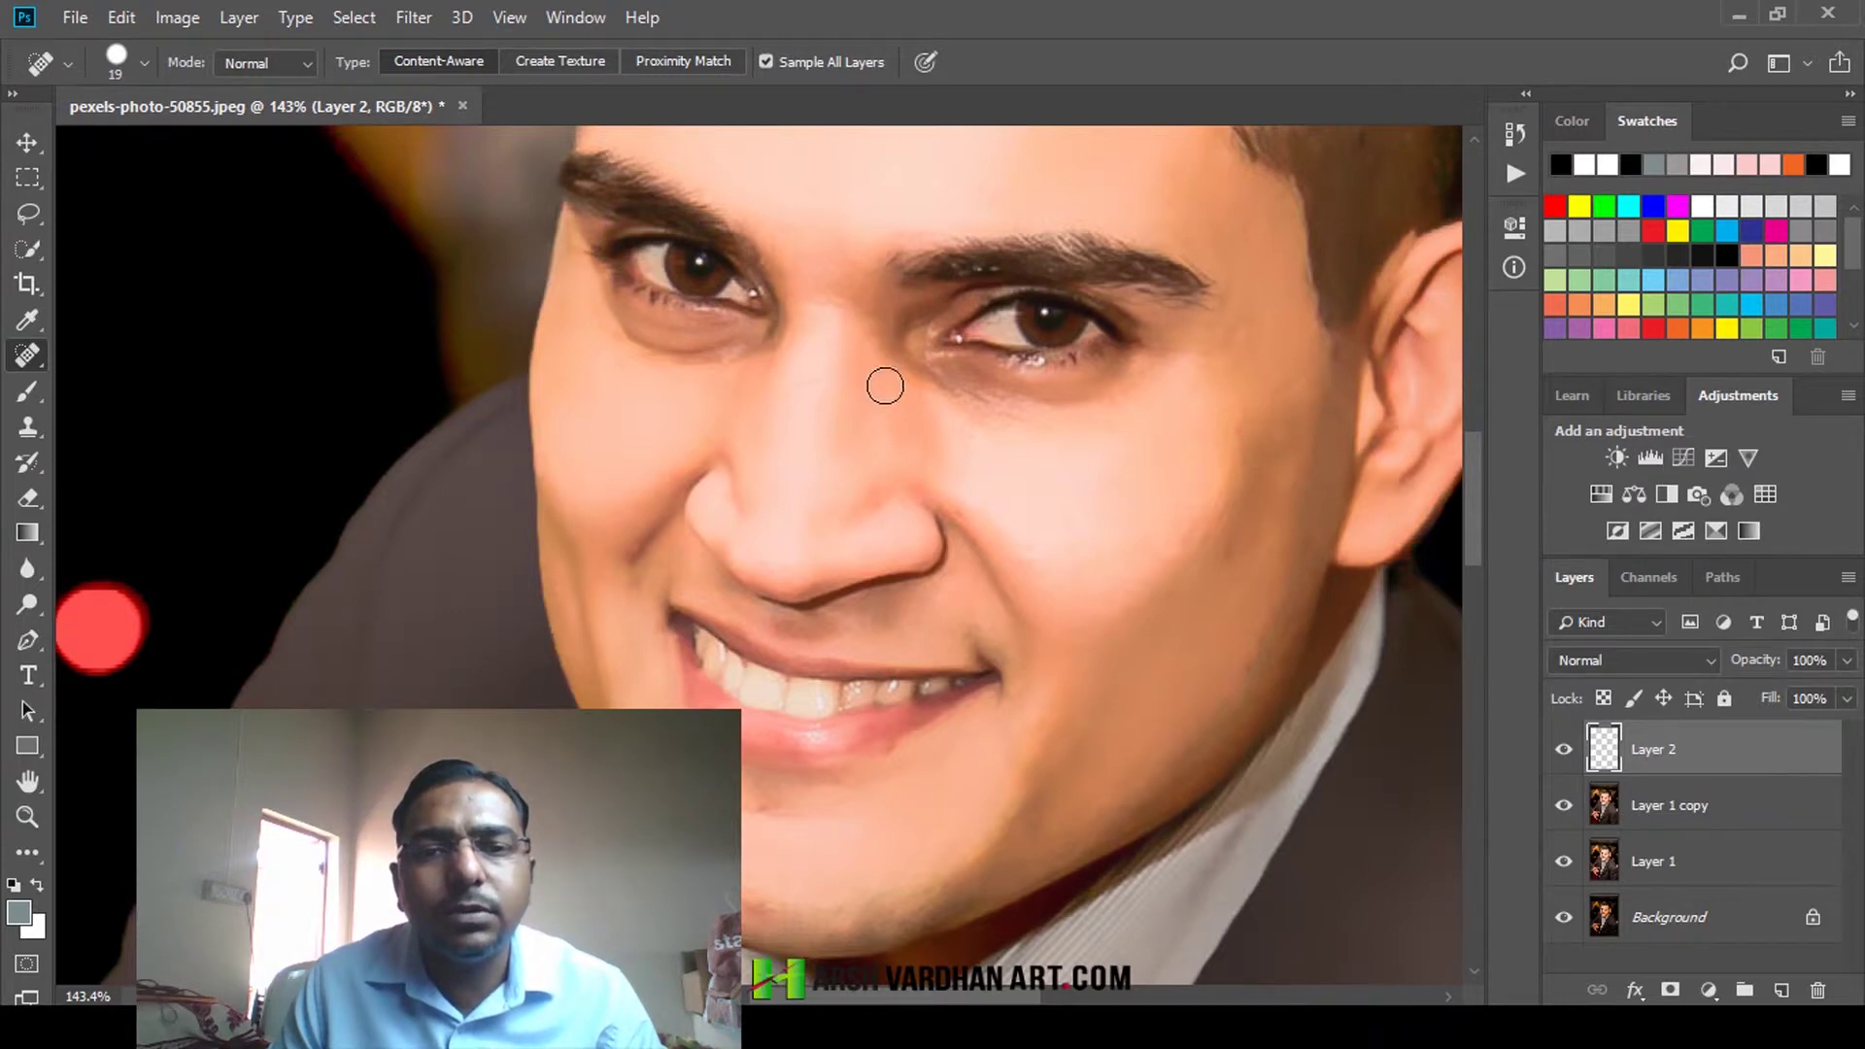
left_click(727, 362)
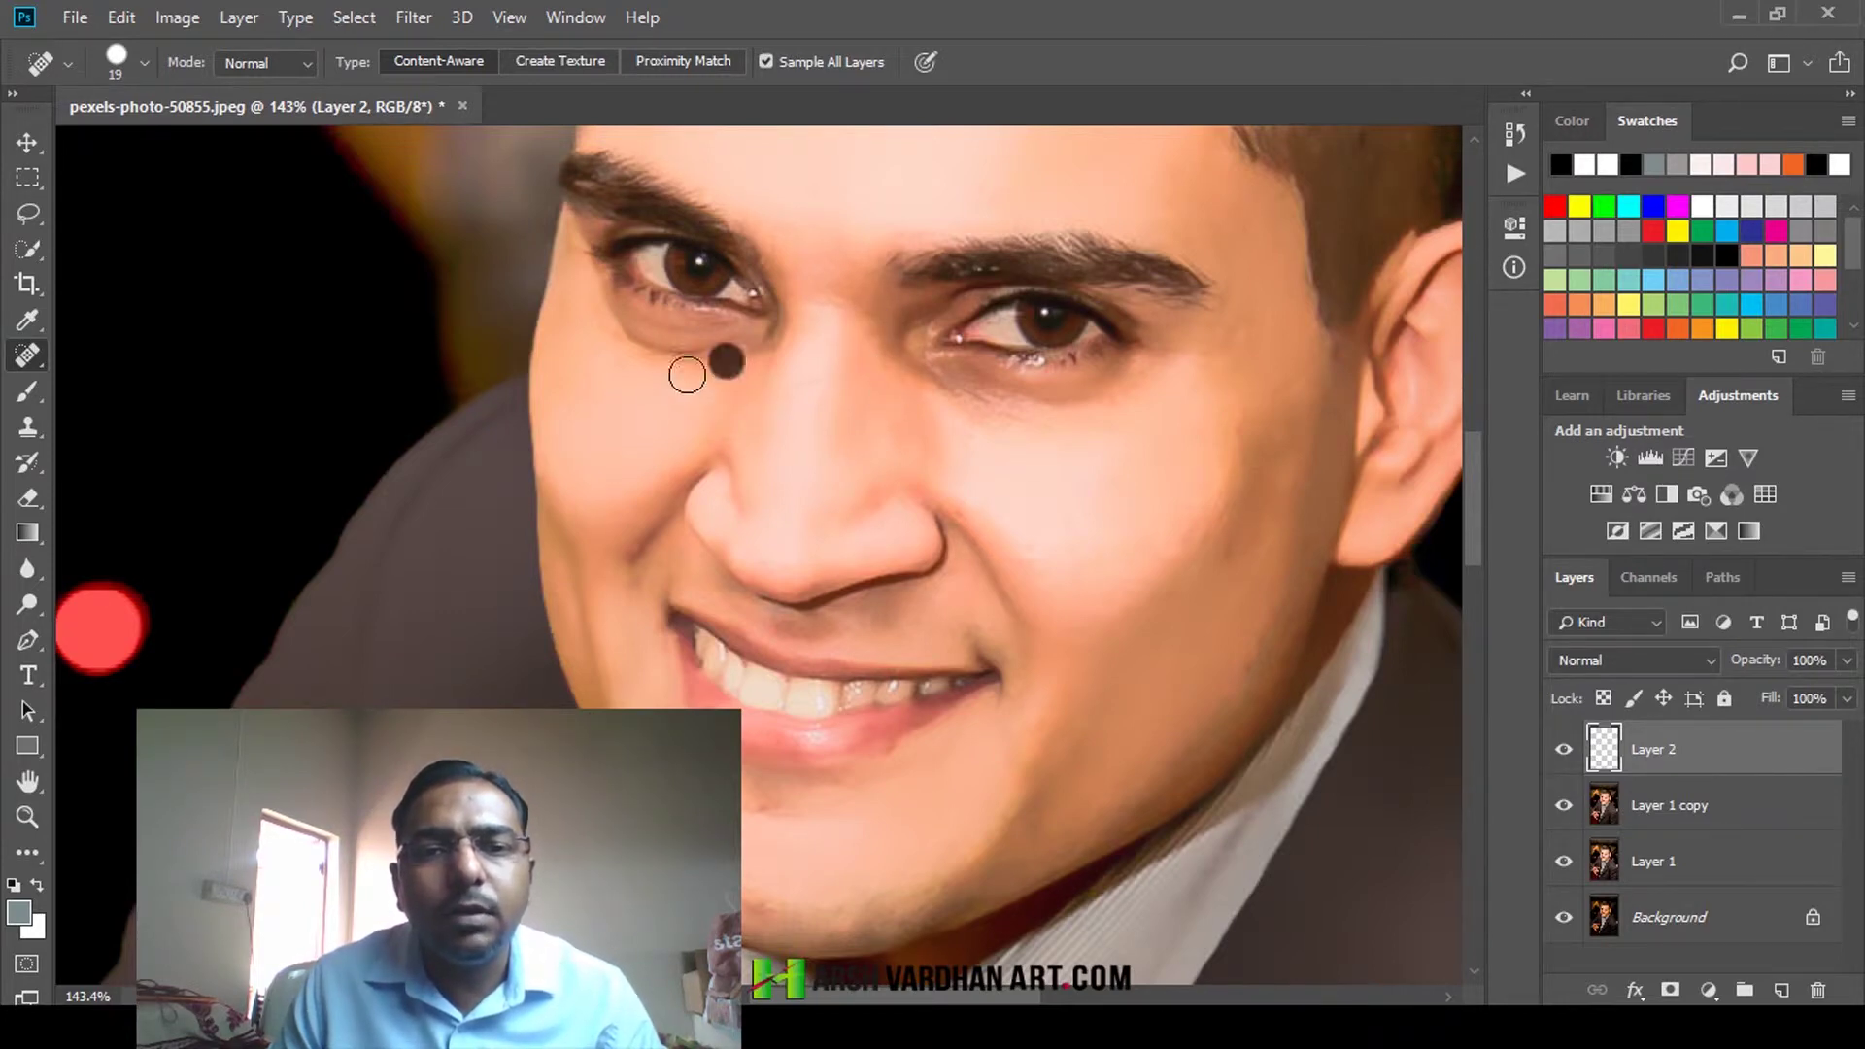
left_click(921, 384)
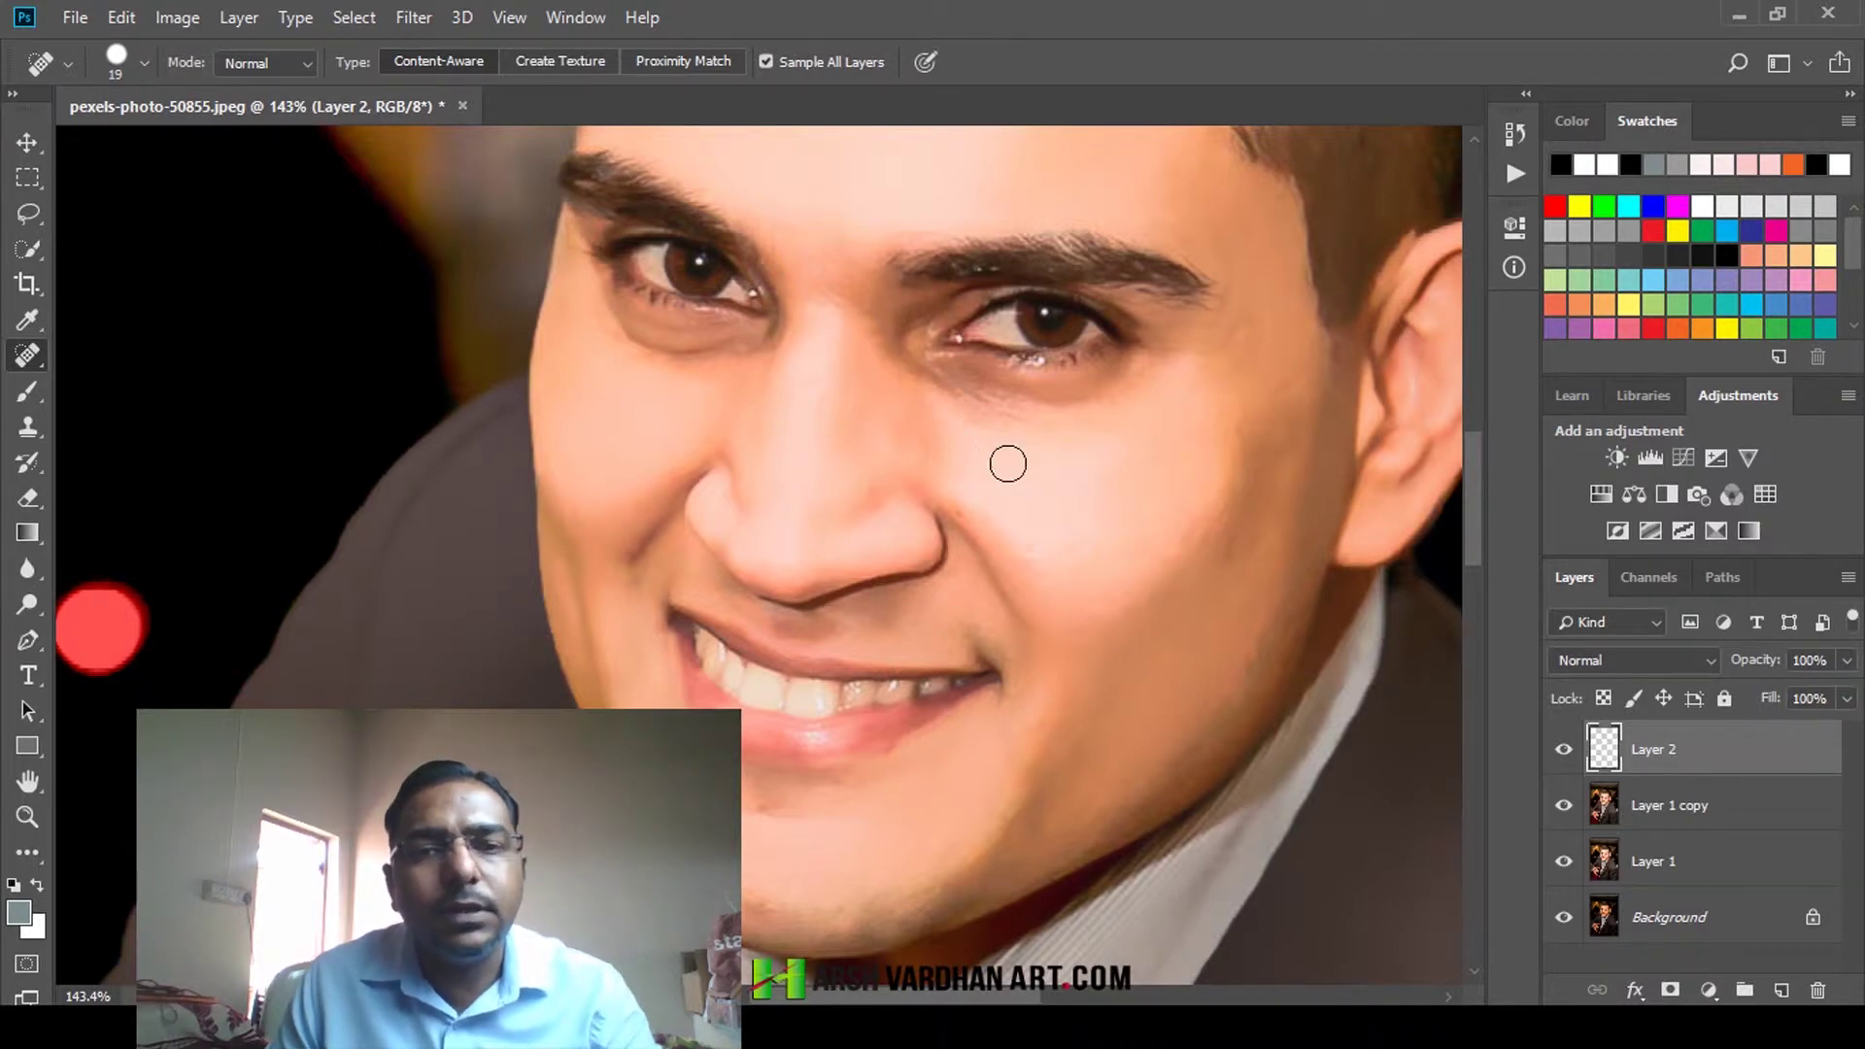
left_click_drag(1206, 472, 1069, 496)
Switch to the Clone Stamp tool with 30% opacity and Lighten mode for the dark areas around the eyes
left_click_drag(1016, 346, 1166, 429)
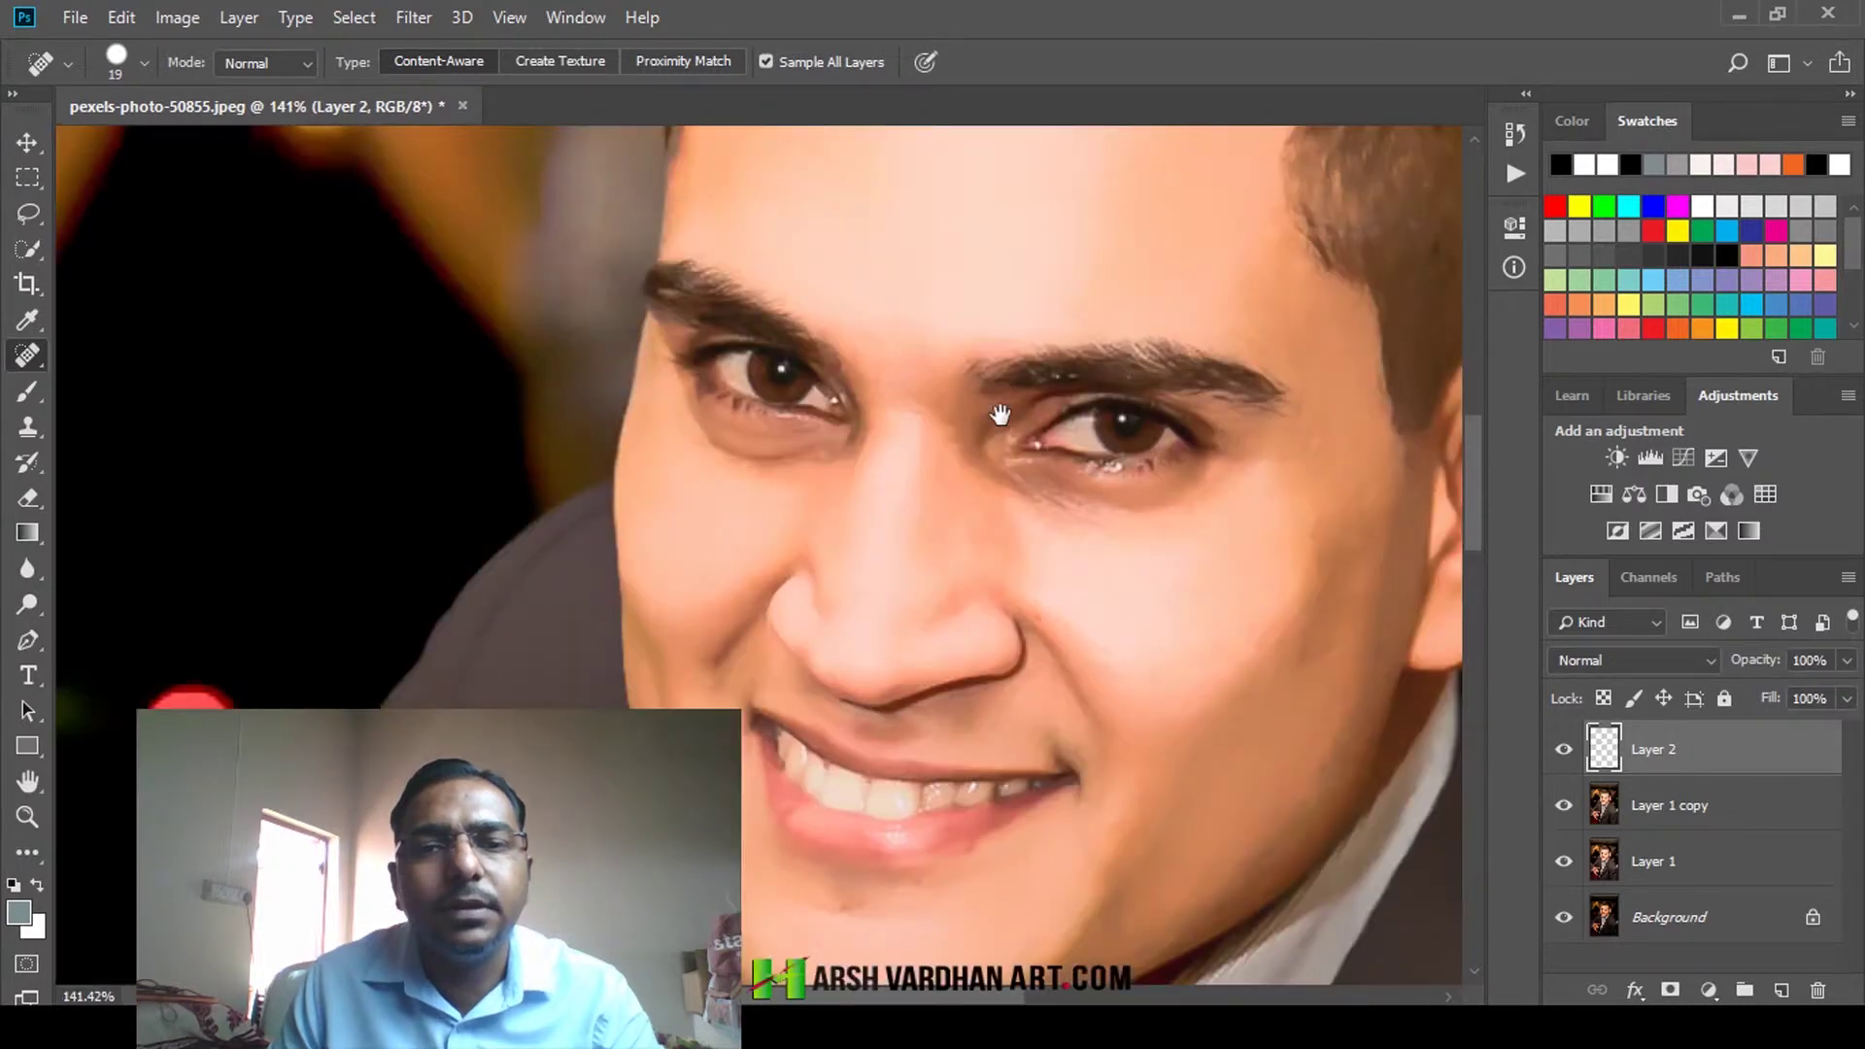
left_click_drag(871, 326, 899, 487)
left_click_drag(1033, 882, 1088, 484)
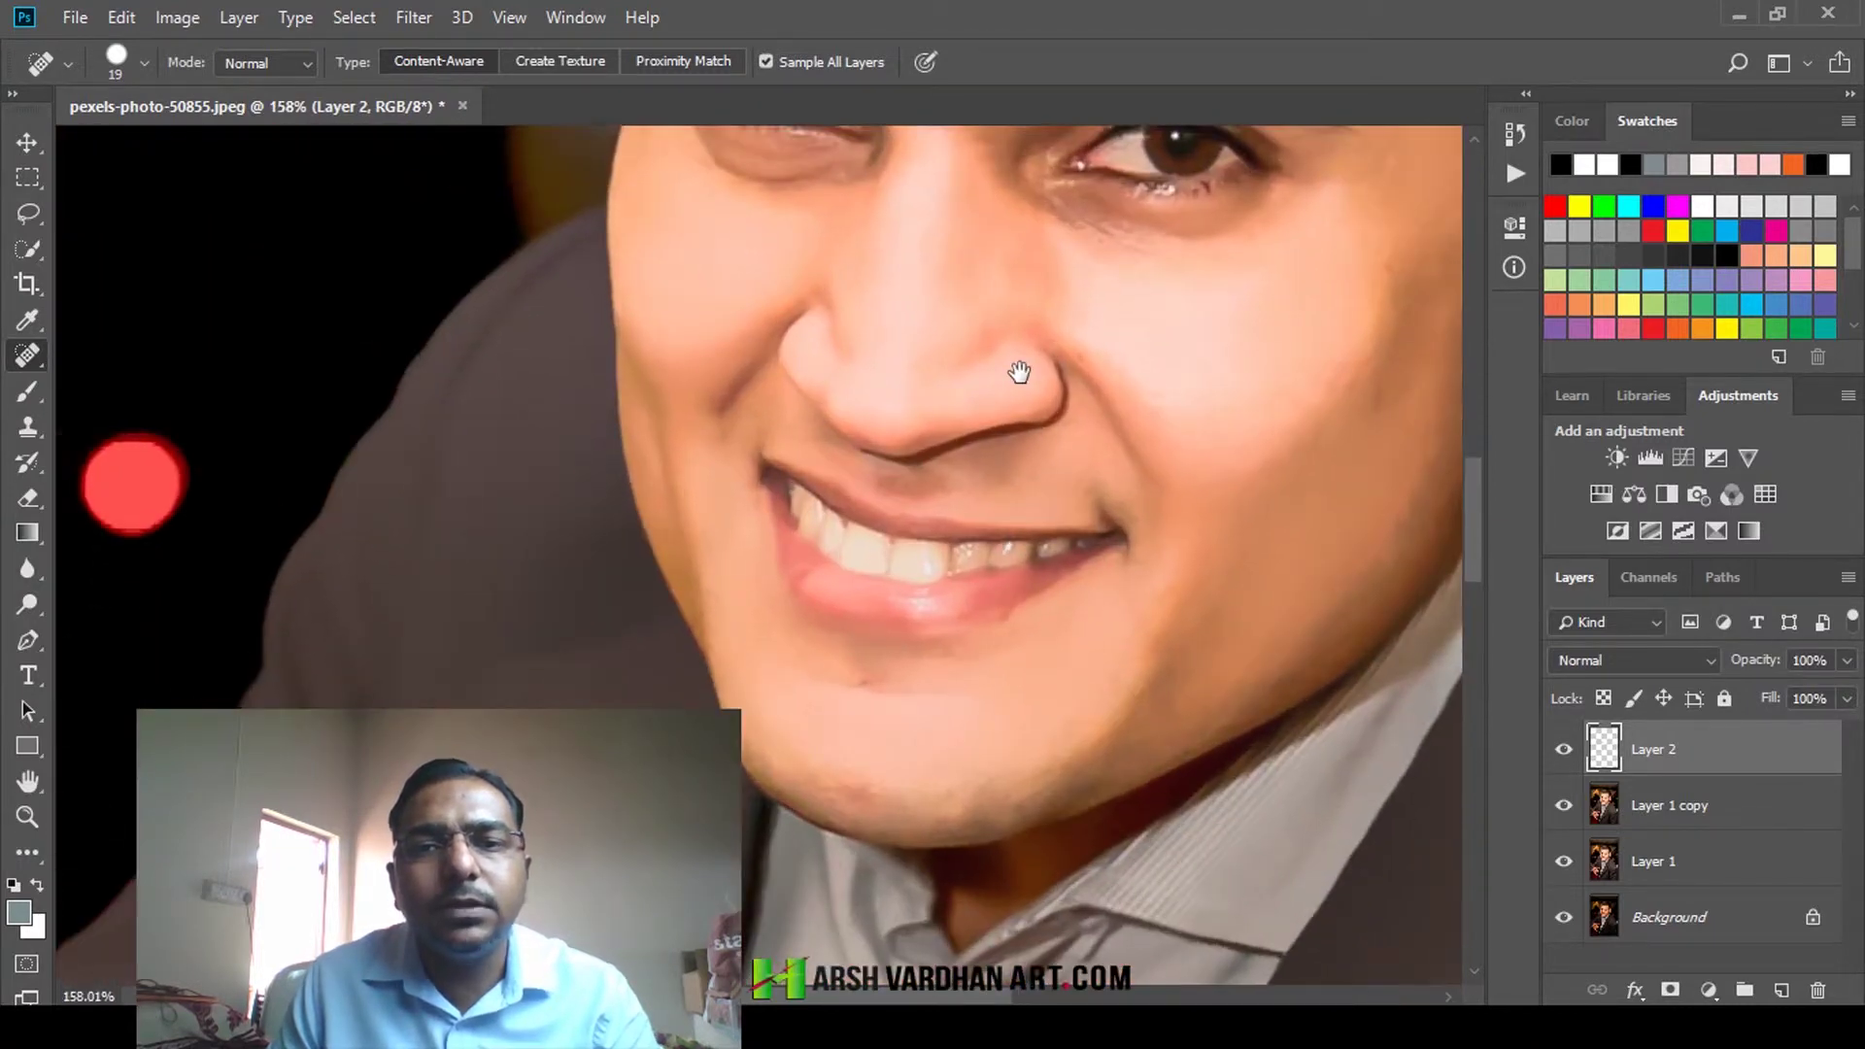
left_click_drag(1020, 375, 1024, 549)
left_click_drag(971, 466, 1041, 508)
left_click_drag(997, 438, 1000, 543)
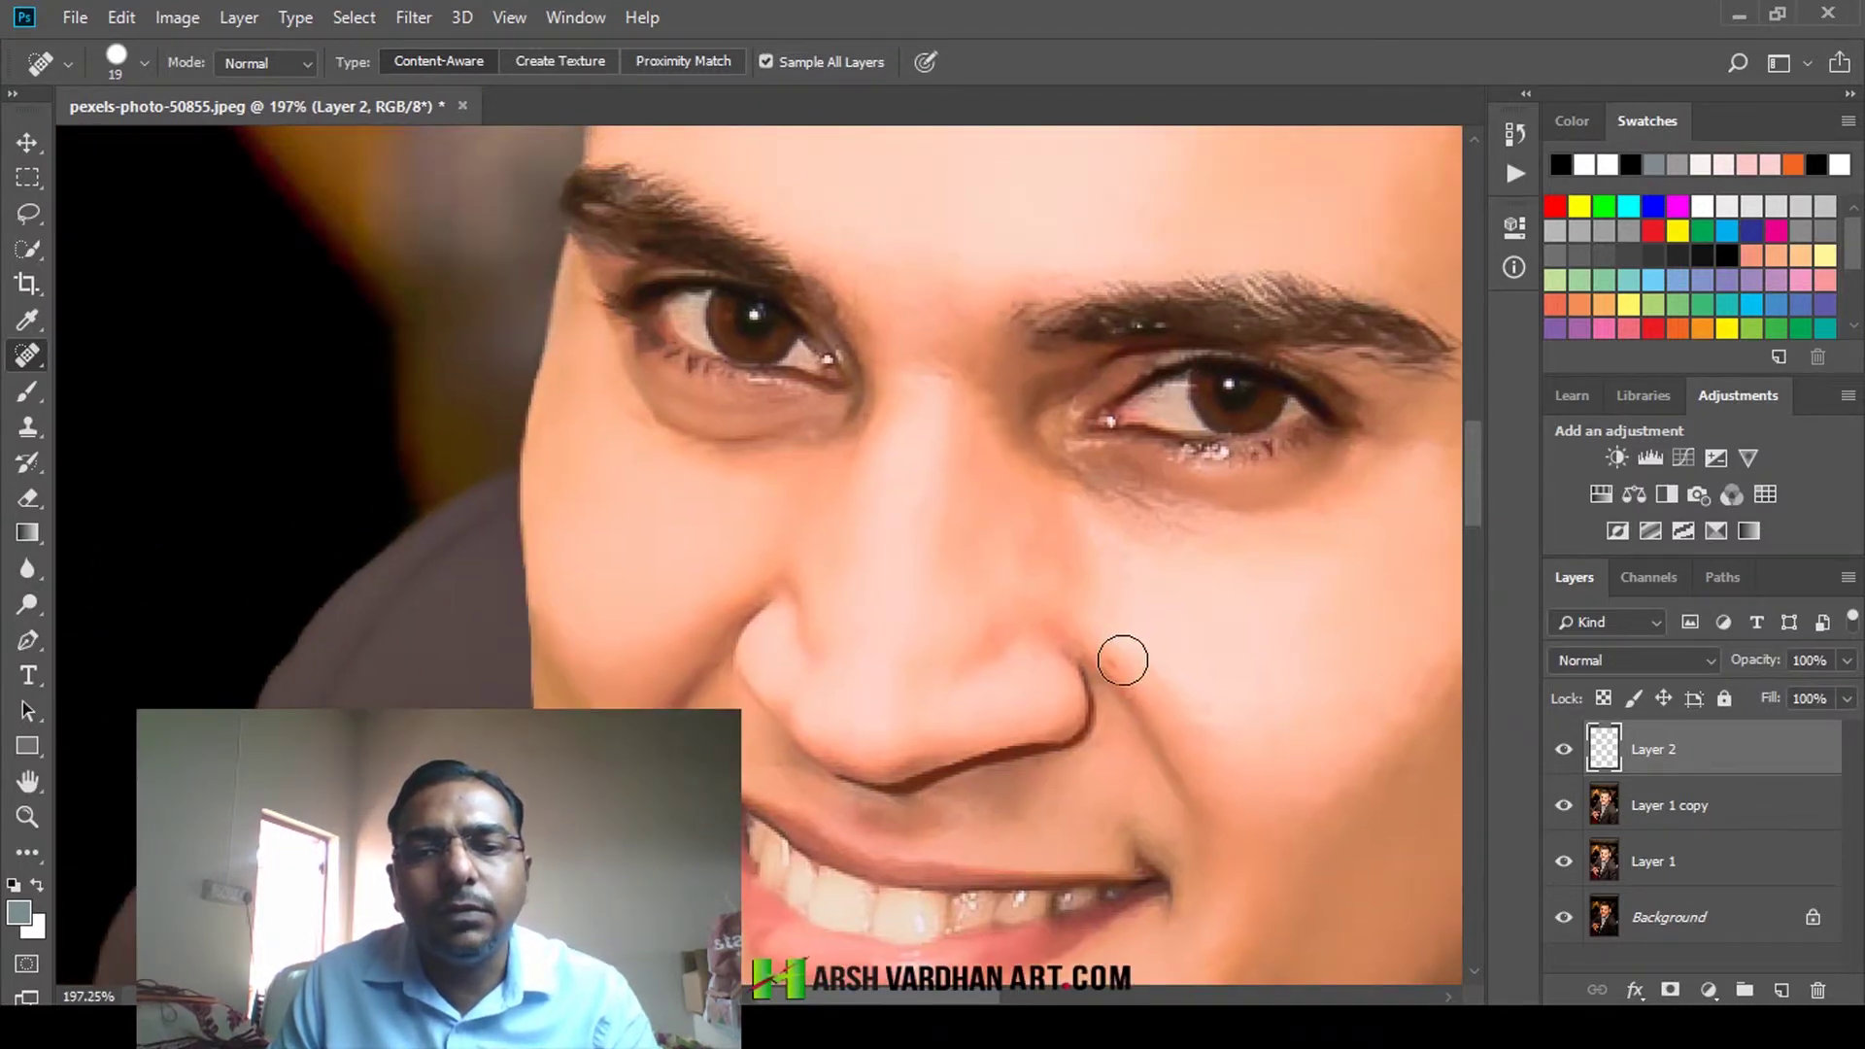
right_click(35, 355)
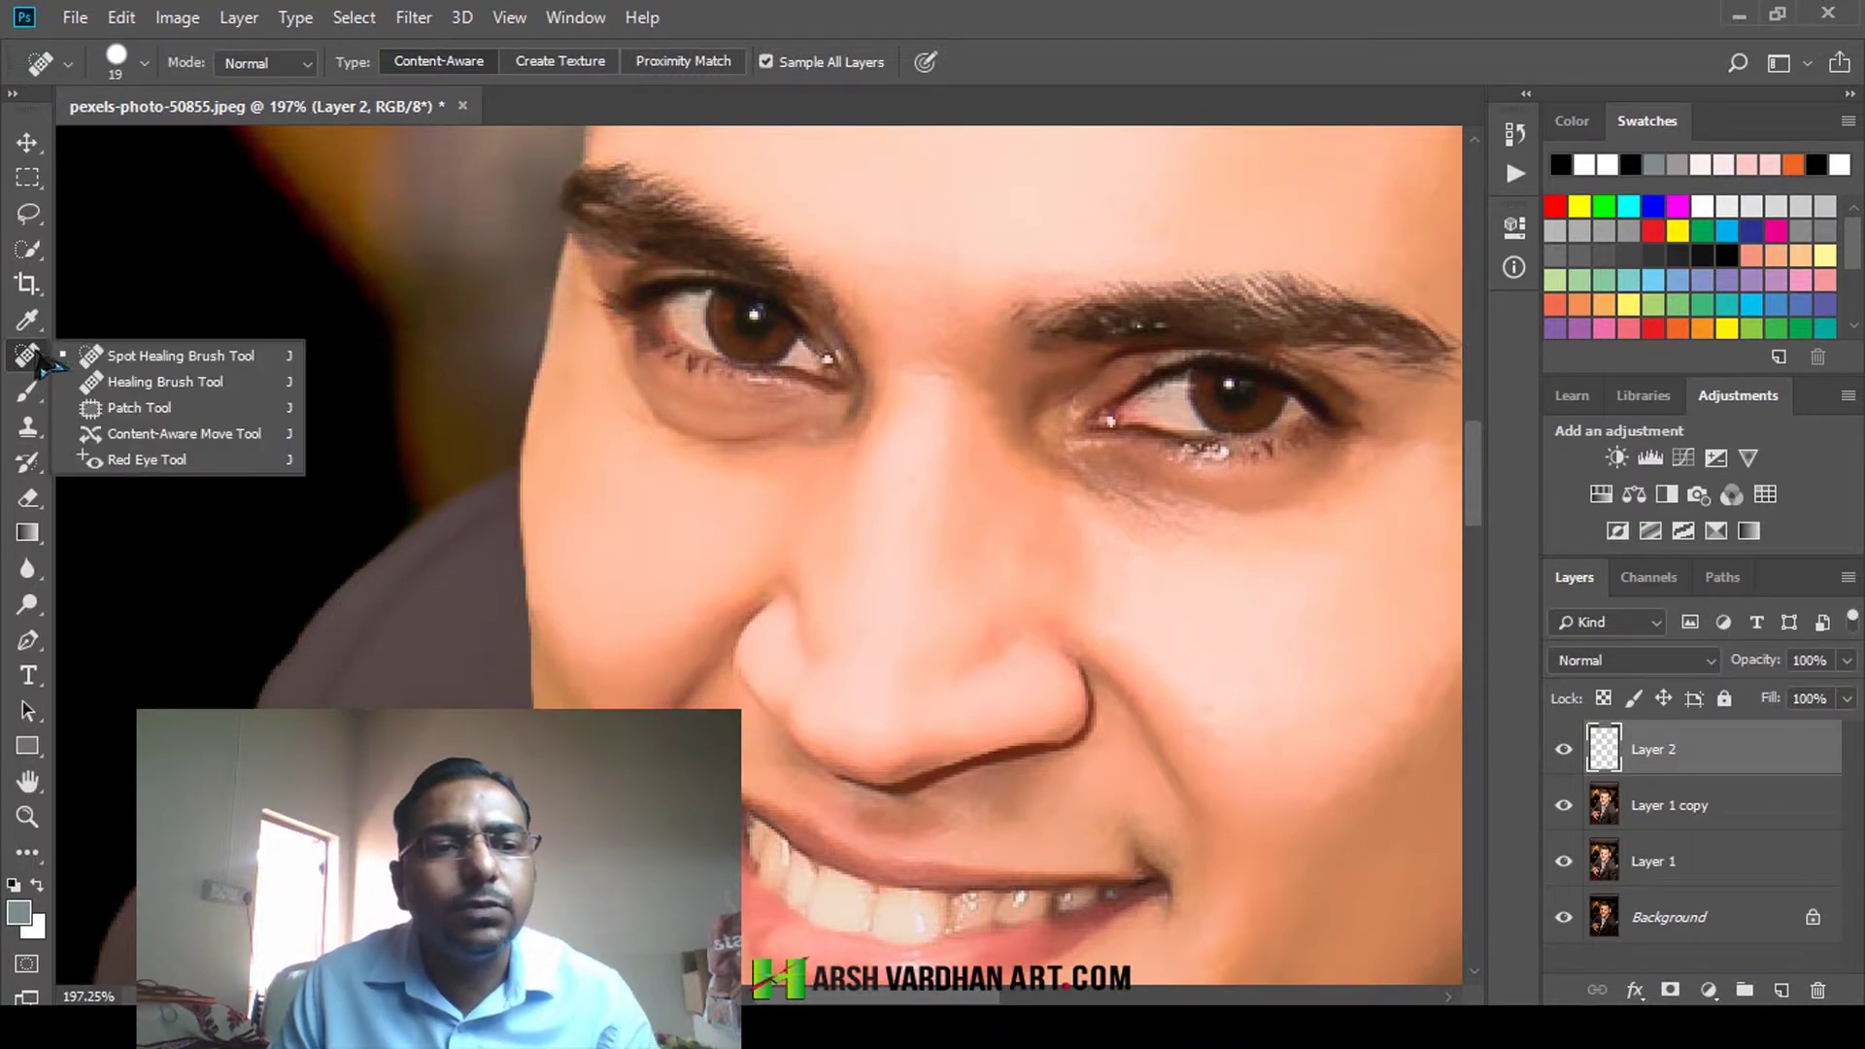
left_click(26, 359)
left_click(29, 425)
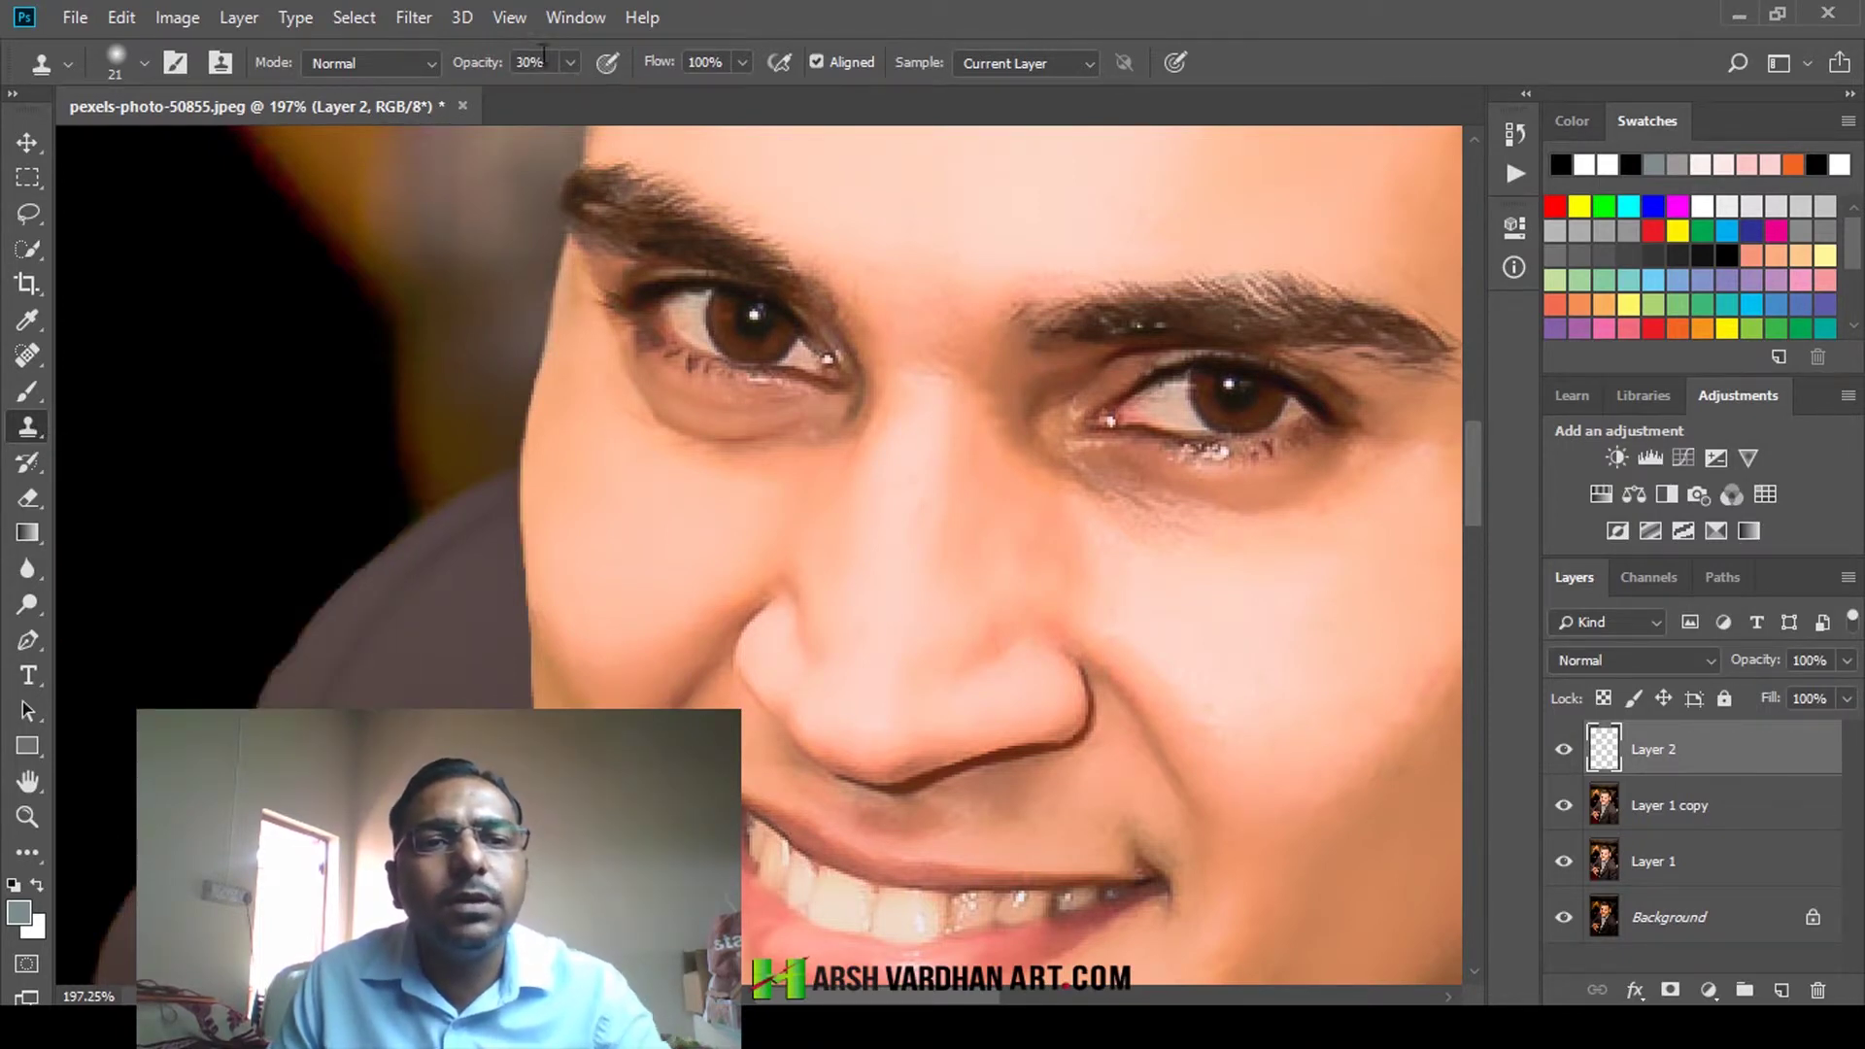
key("3")
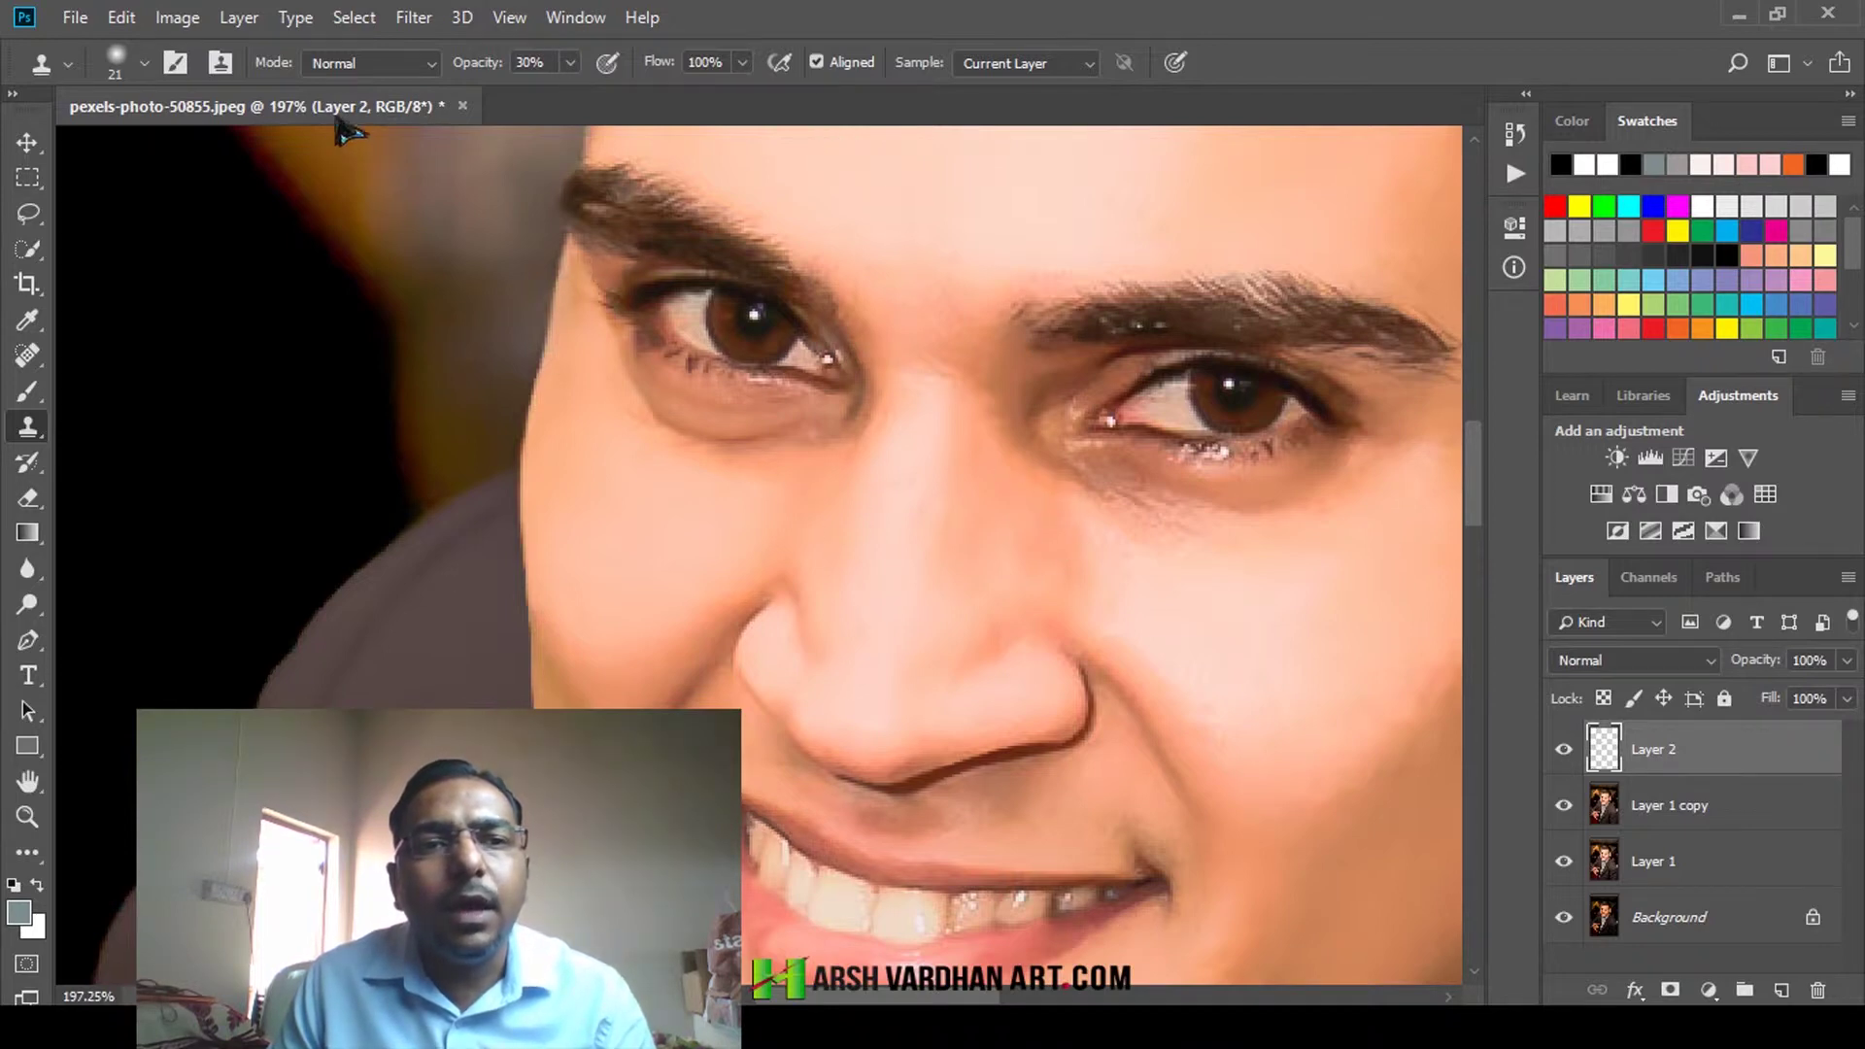
left_click(373, 72)
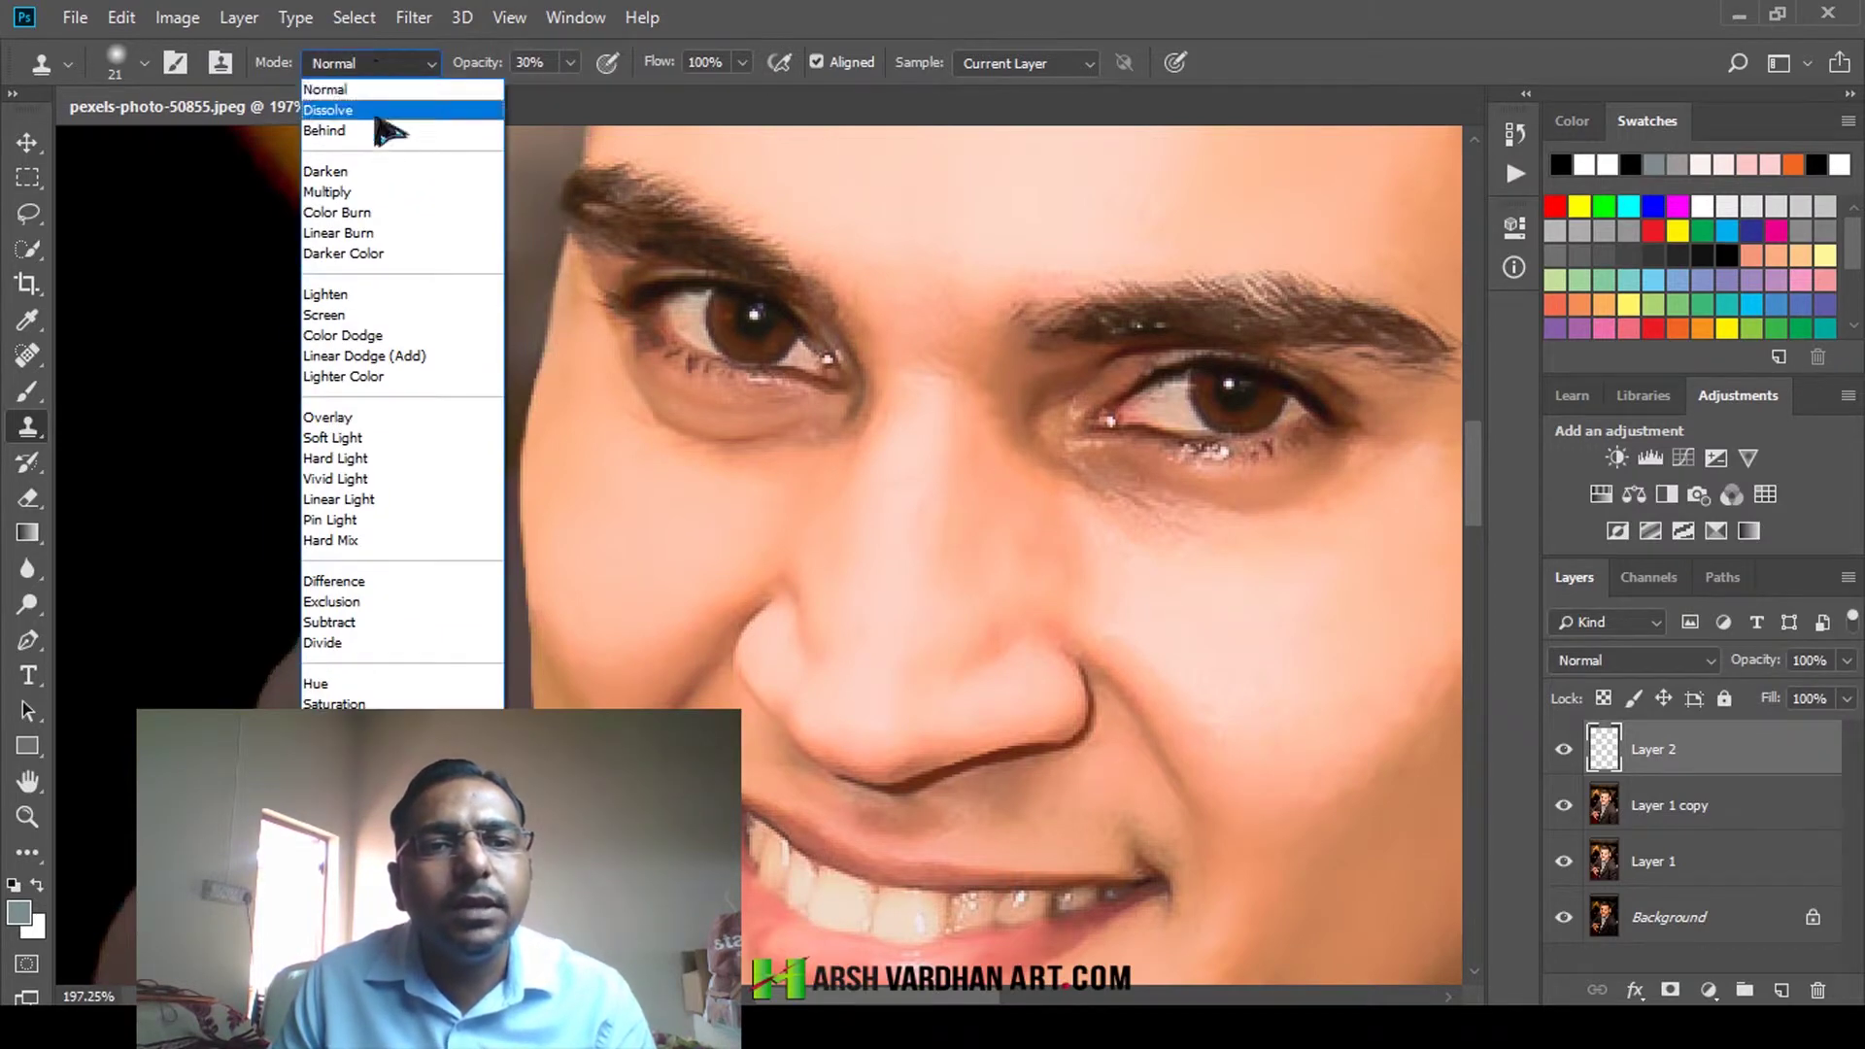
left_click(379, 295)
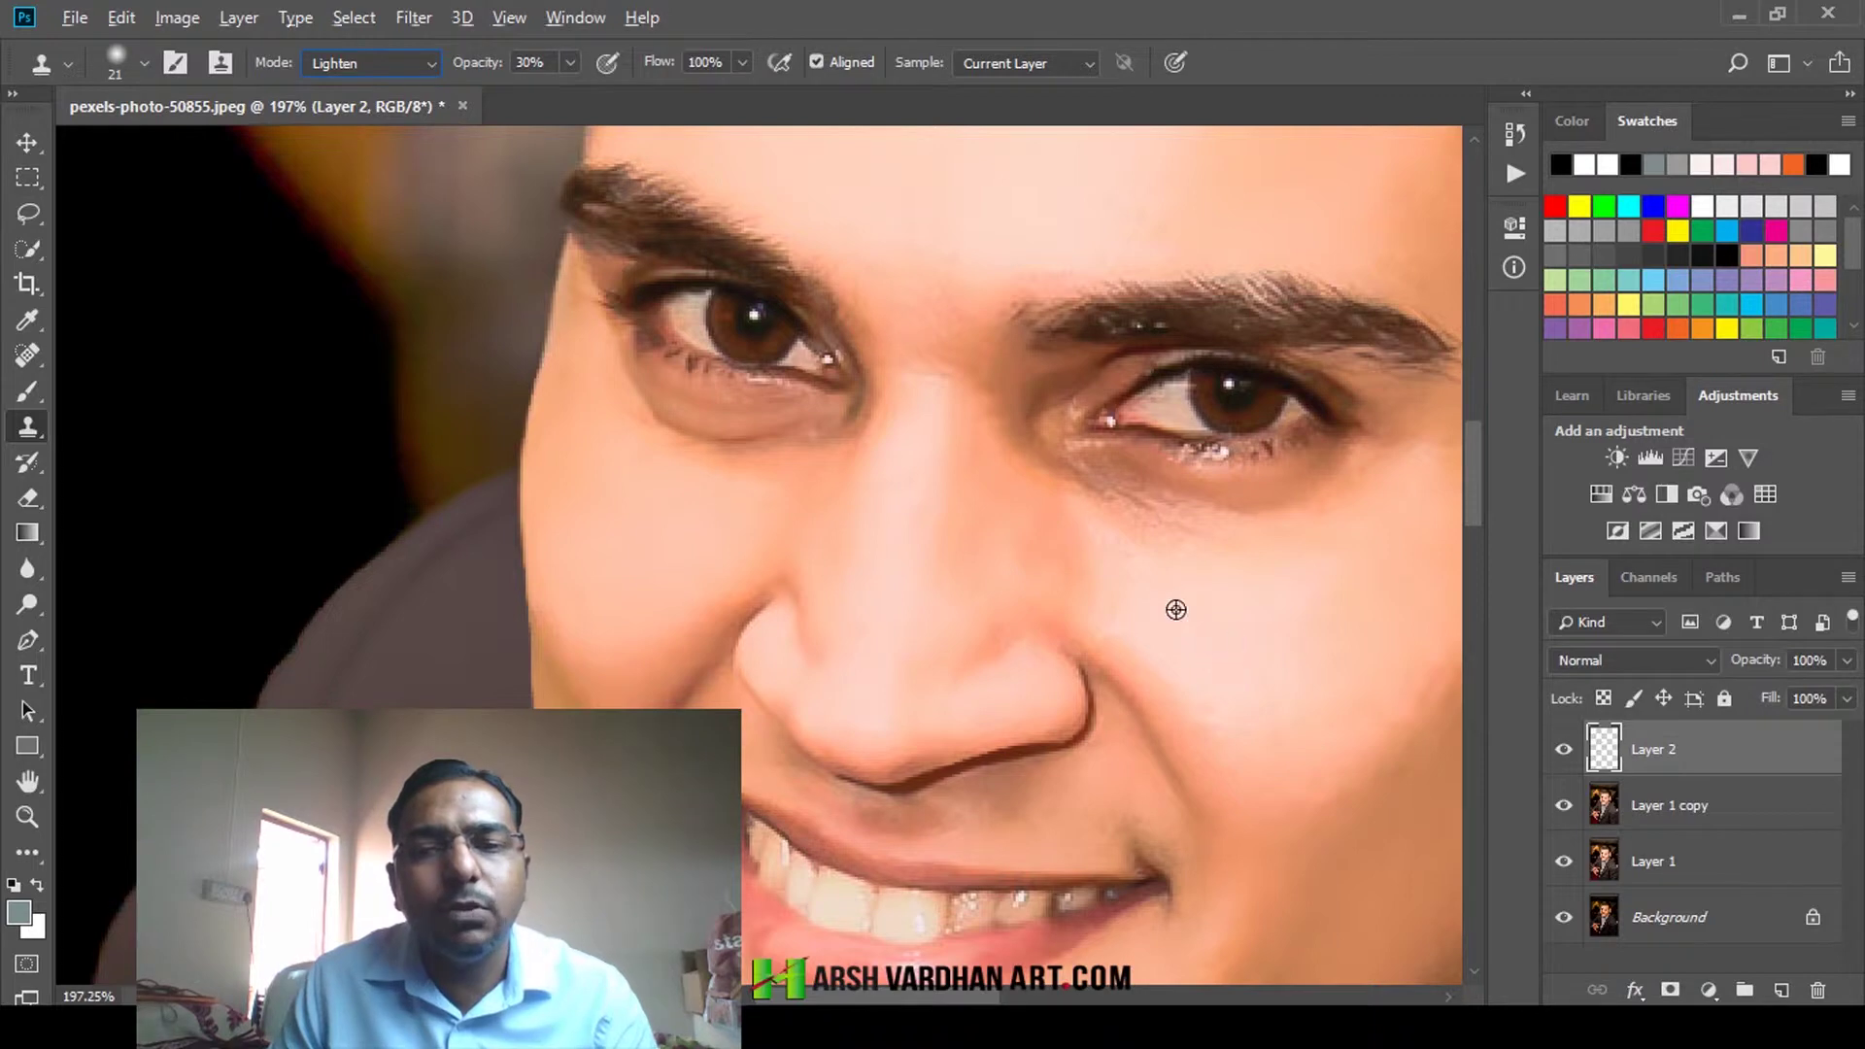
Set the Clone Stamp to sample all layers and lighten the dark creases beneath the man's left eye with nearby cheek skin
mouse_move(1128, 507)
left_mouse_down()
mouse_move(1218, 532)
mouse_move(1115, 489)
mouse_move(1290, 512)
mouse_move(1137, 488)
mouse_move(1306, 507)
mouse_move(1217, 505)
mouse_move(1343, 485)
mouse_move(1181, 523)
mouse_move(1007, 445)
mouse_move(1078, 482)
left_mouse_up()
left_click(1060, 519, "alt")
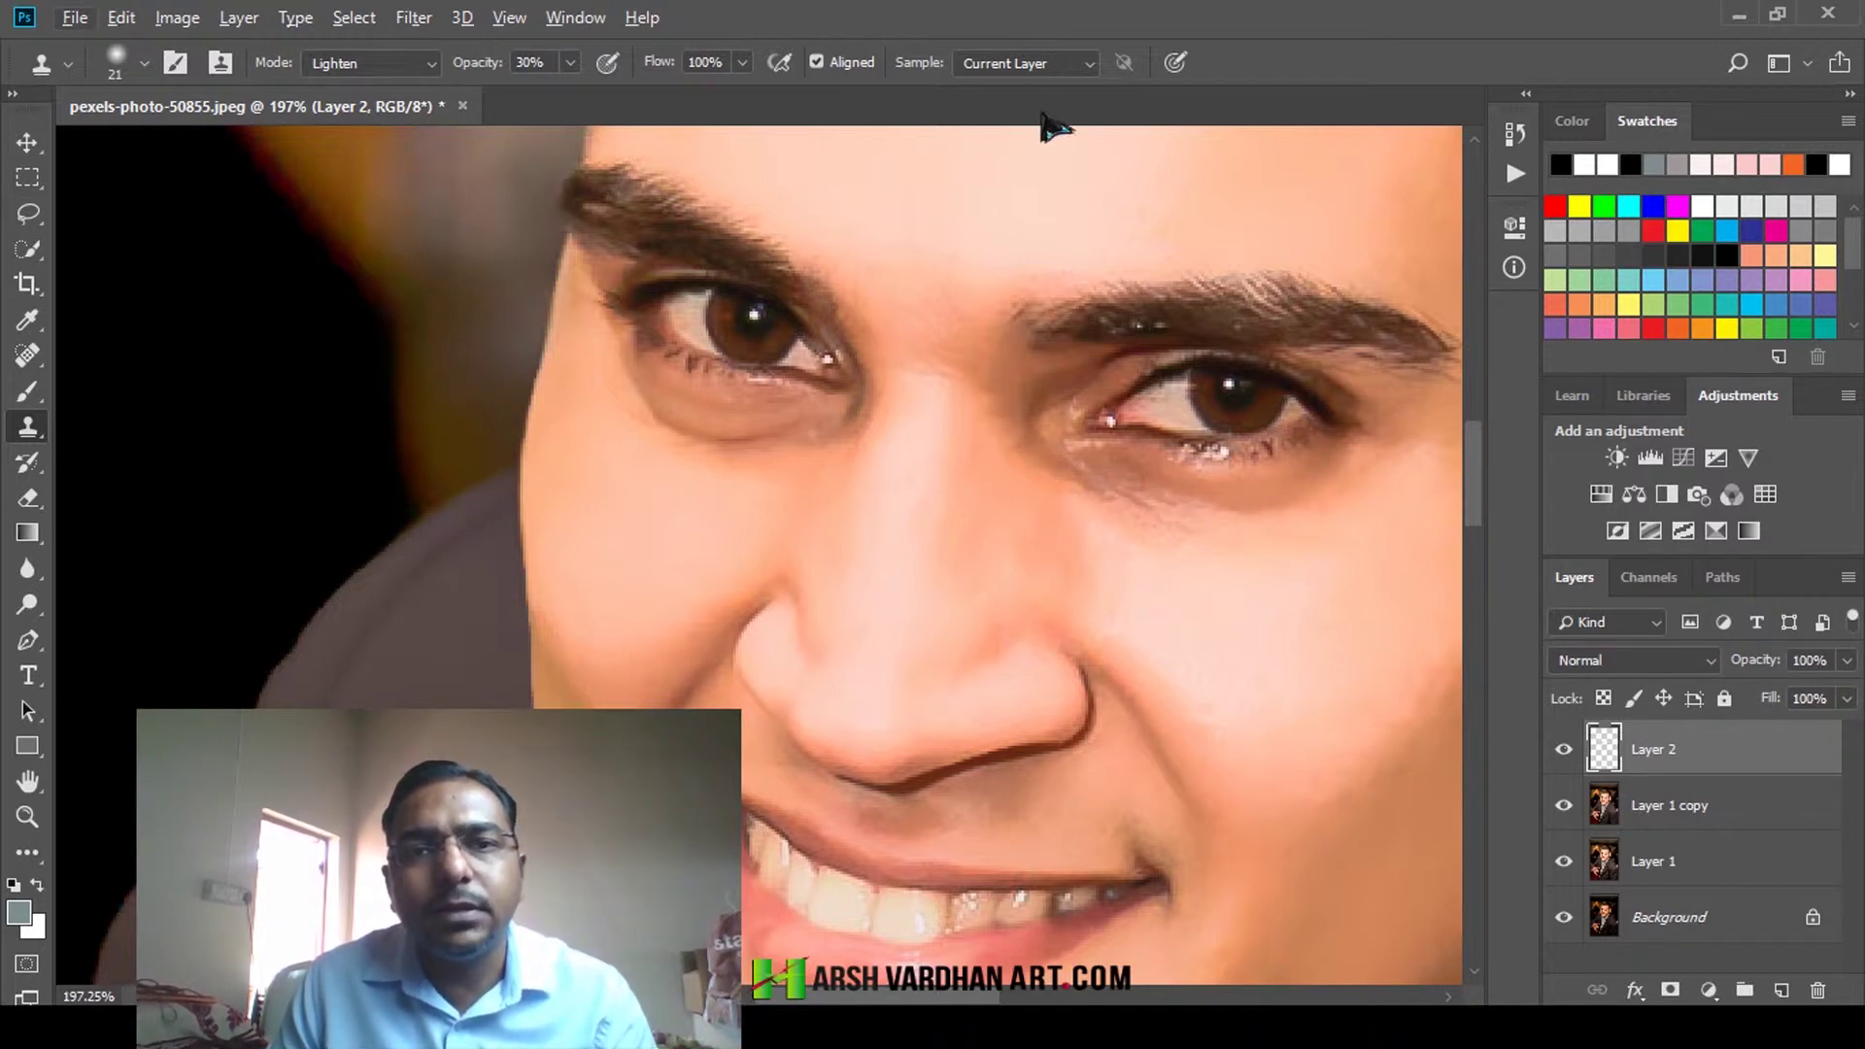
left_click(1045, 63)
left_click(1014, 130)
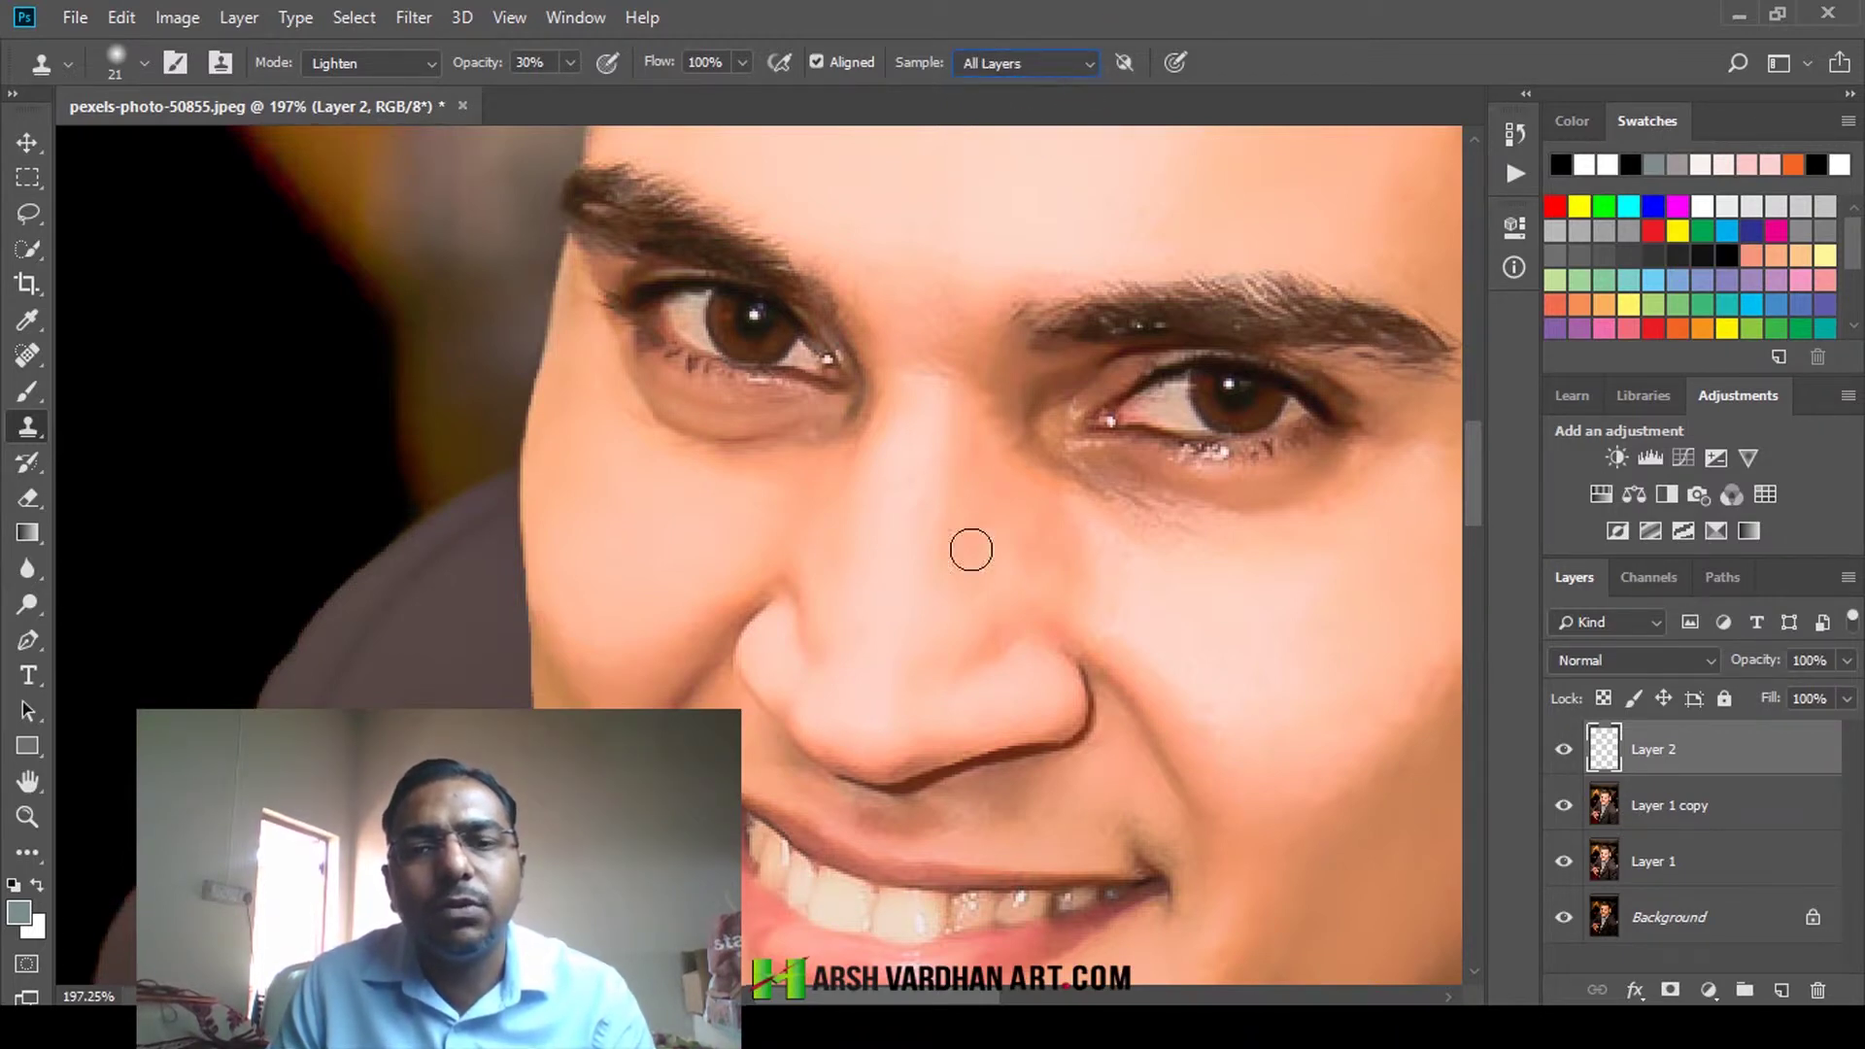
left_click(1147, 574, "alt")
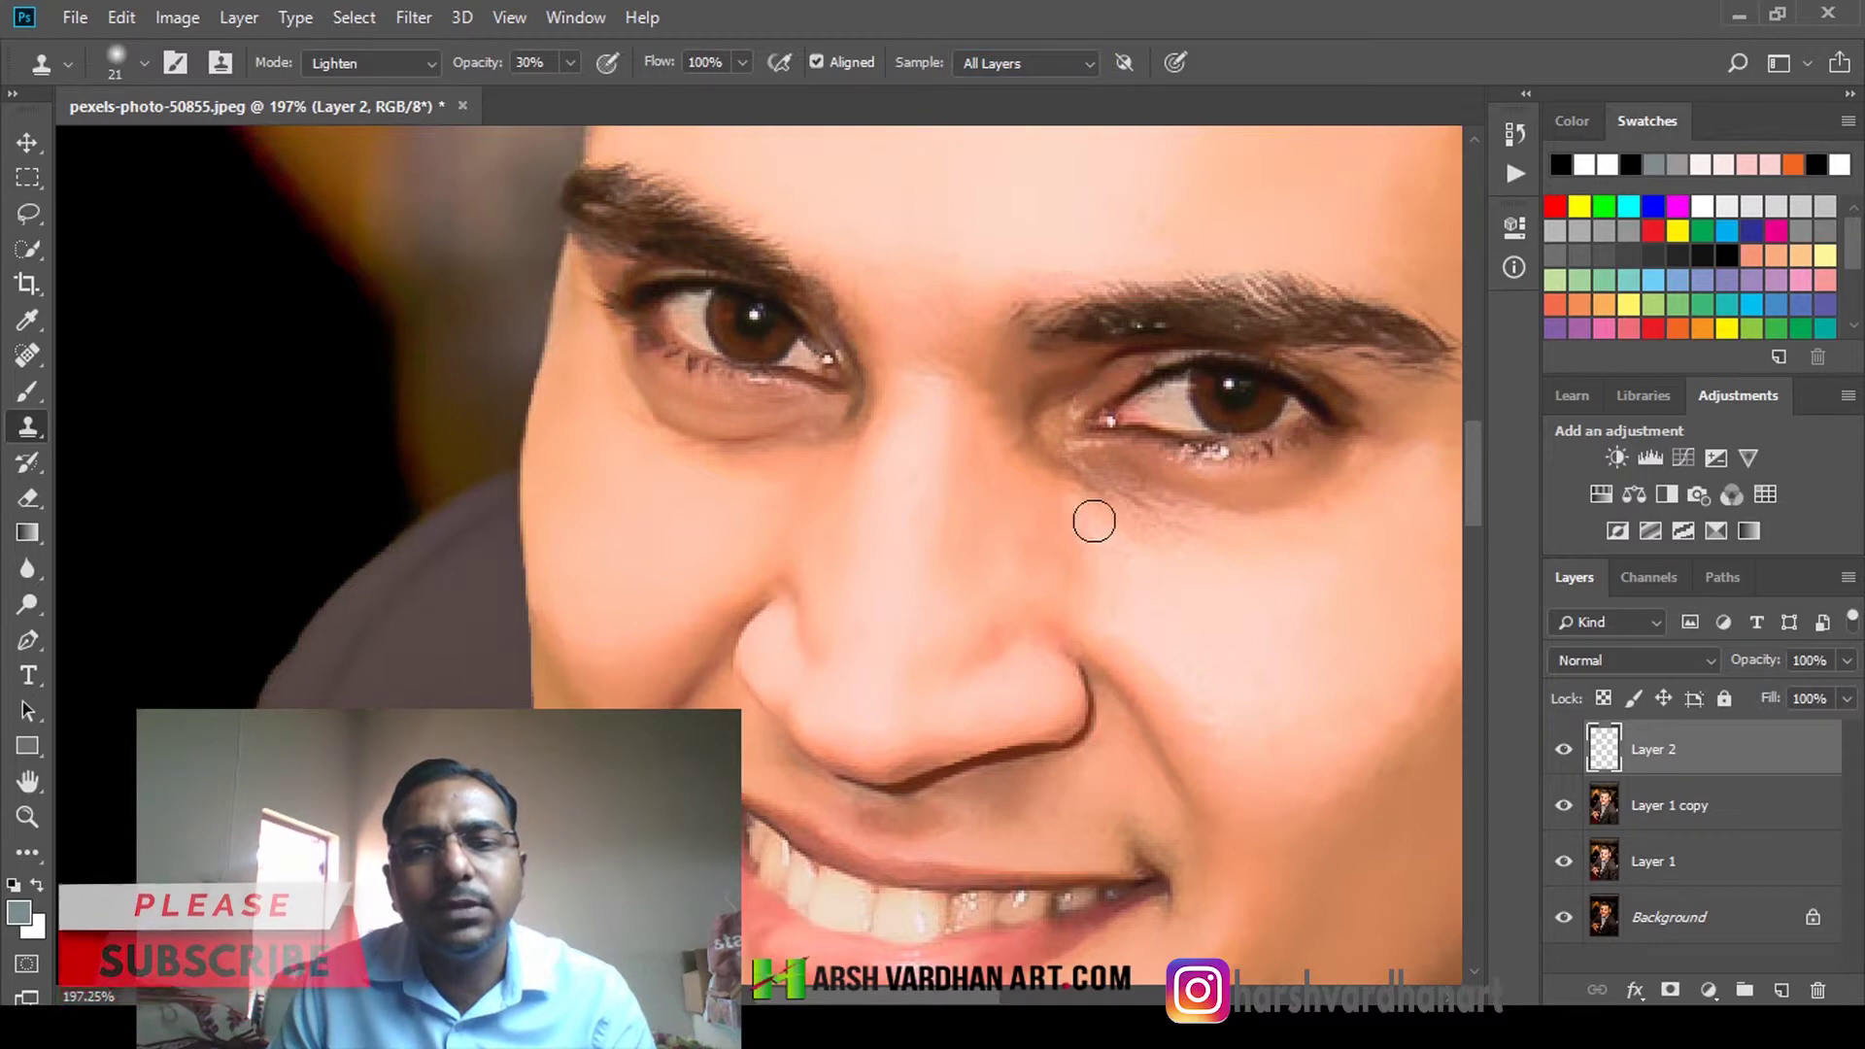
mouse_move(1078, 498)
left_mouse_down()
mouse_move(1140, 524)
mouse_move(1039, 474)
mouse_move(1150, 521)
mouse_move(1178, 505)
mouse_move(1072, 519)
mouse_move(1137, 462)
mouse_move(1081, 479)
mouse_move(817, 440)
mouse_move(795, 454)
mouse_move(831, 388)
mouse_move(861, 375)
mouse_move(839, 414)
mouse_move(871, 369)
left_mouse_up()
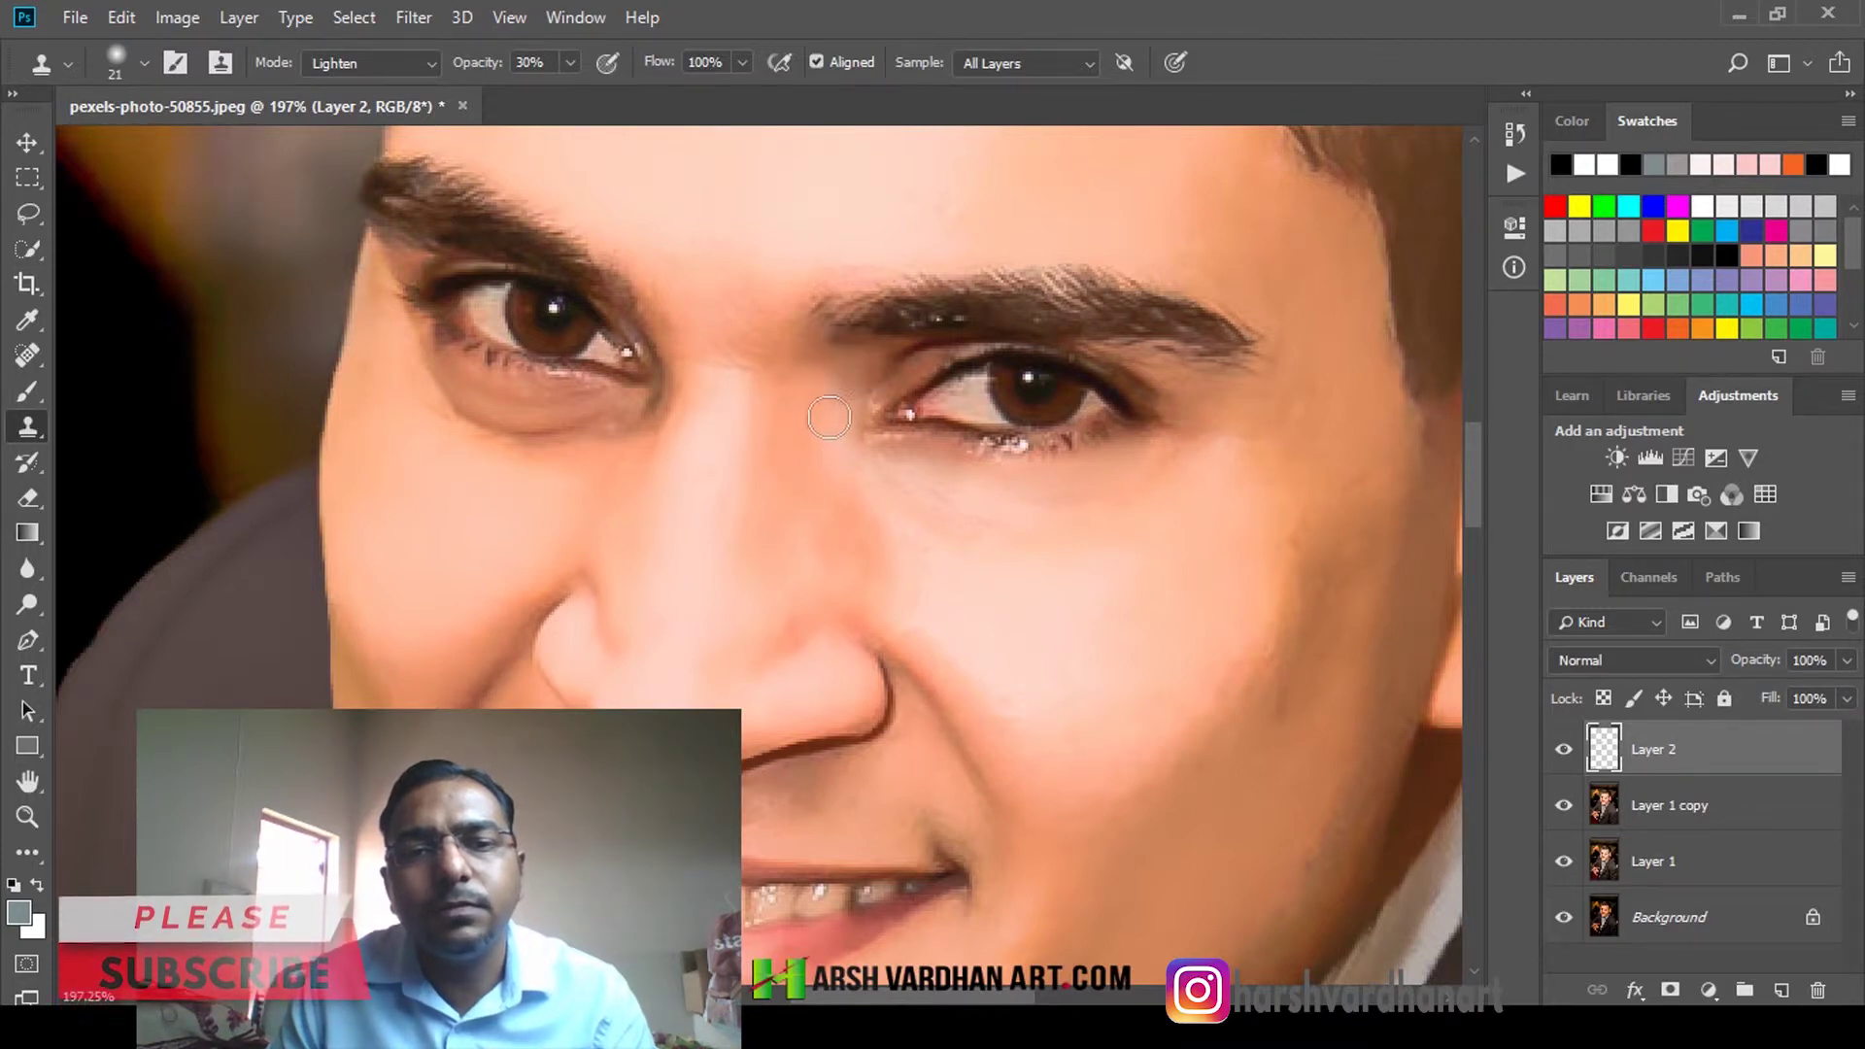
Clone lighter skin over the shadow between the nose and the man's left eye and over the outer part of that cheek
left_click(812, 500, "alt")
mouse_move(824, 454)
left_mouse_down()
mouse_move(841, 434)
mouse_move(809, 441)
mouse_move(823, 476)
left_mouse_up()
left_click(791, 504, "alt")
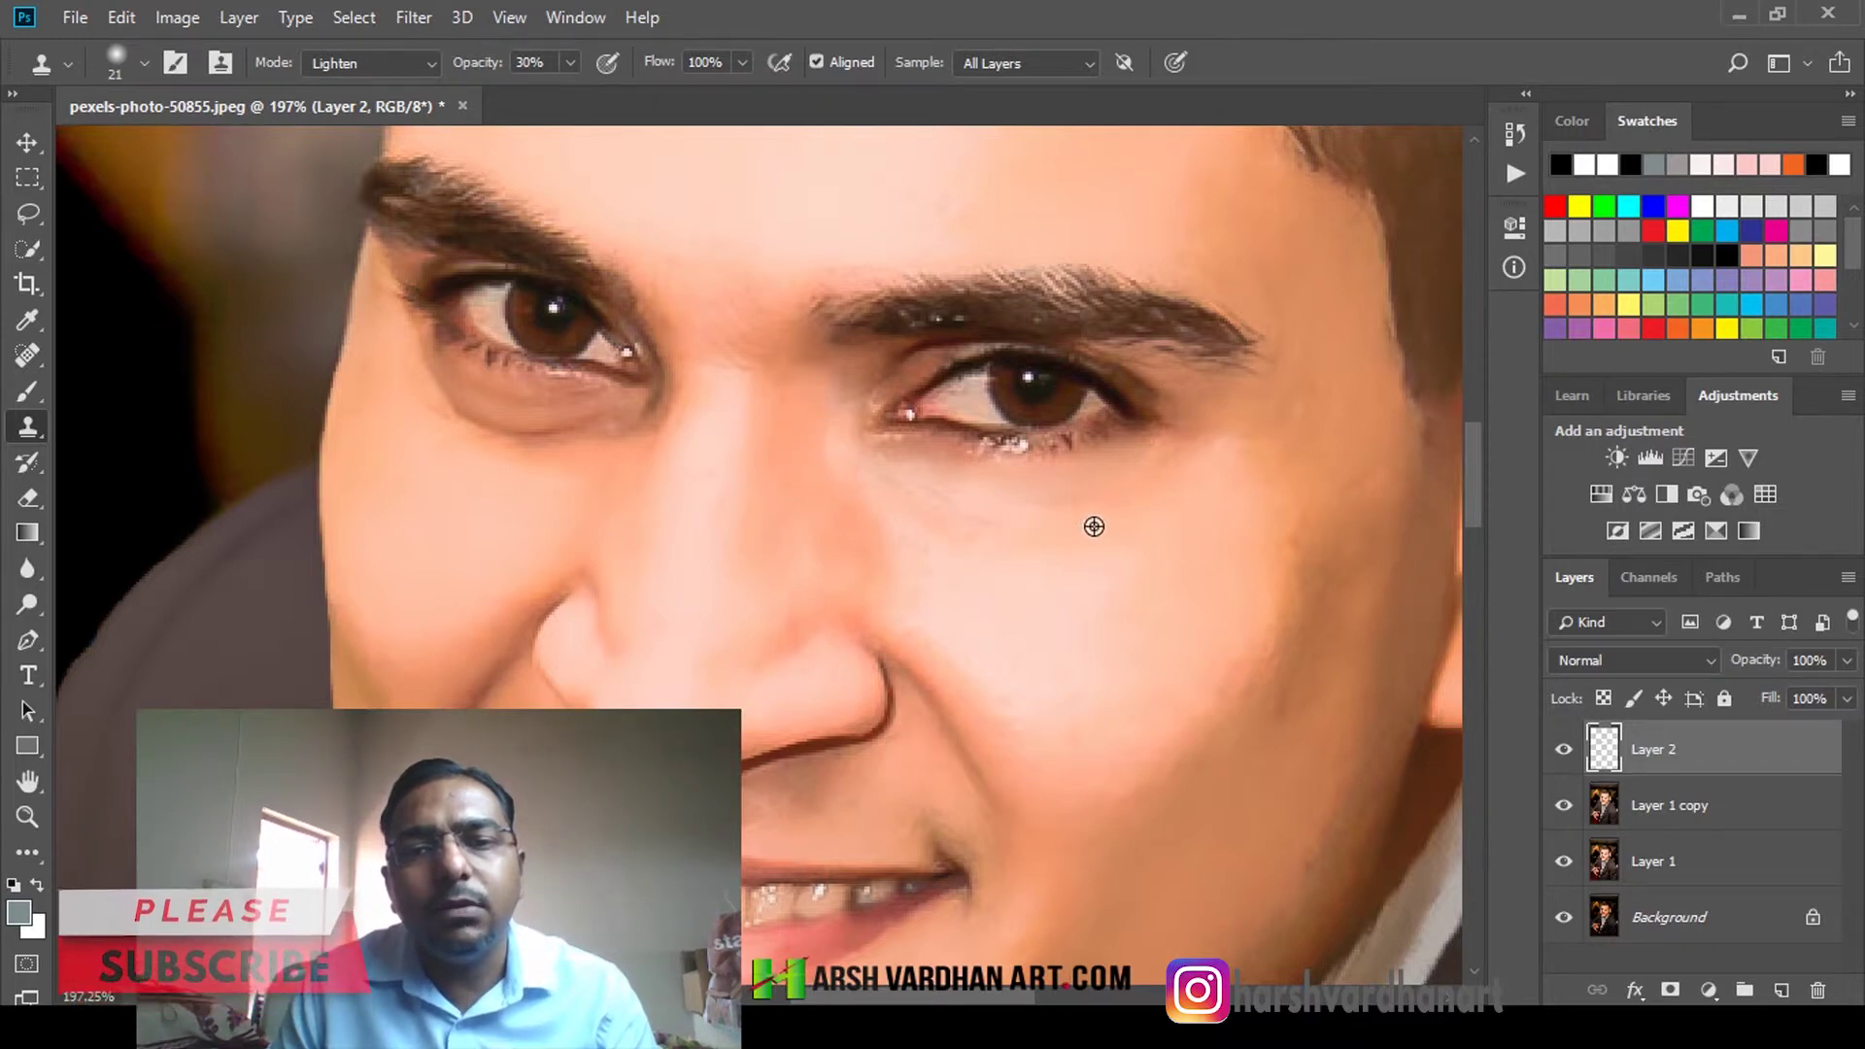
left_click(1212, 559, "alt")
mouse_move(1289, 520)
left_mouse_down()
mouse_move(1313, 571)
mouse_move(1275, 560)
left_mouse_up()
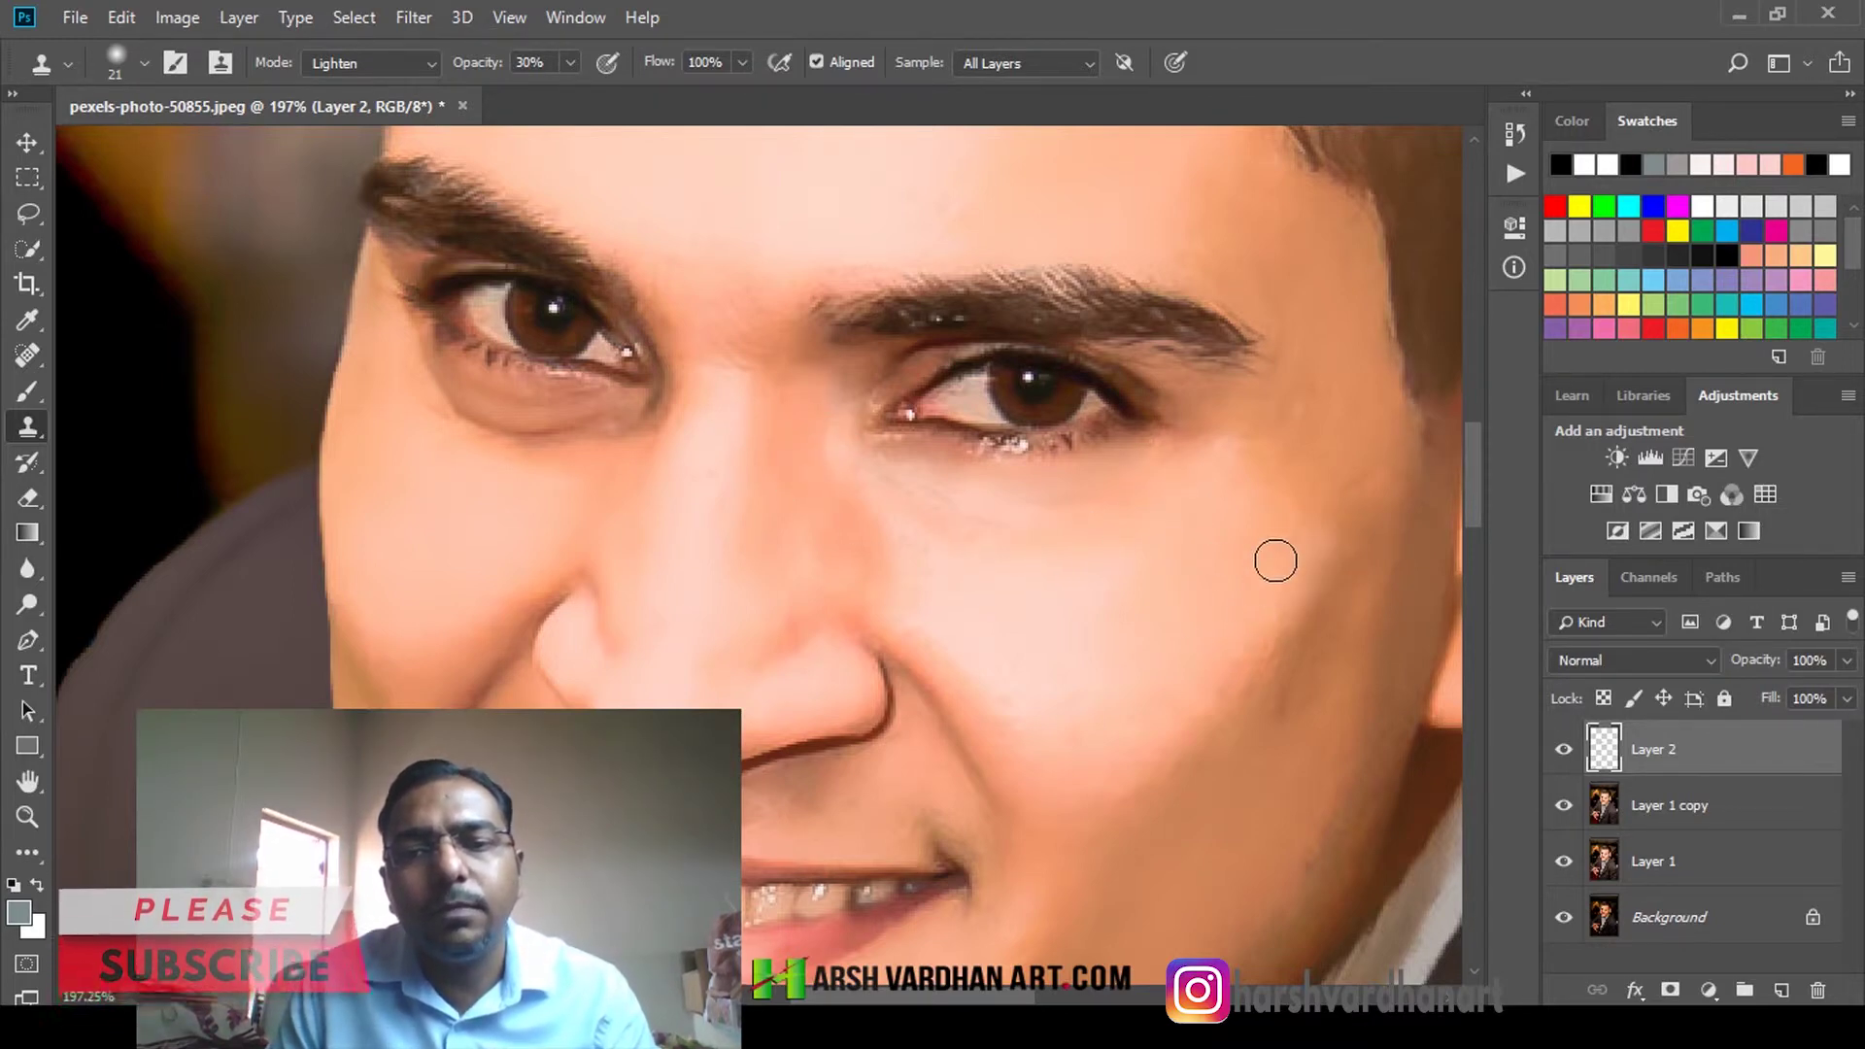
Lighten the dark bag beneath the man's right eye using skin sampled from the cheek below it
left_click(546, 503, "alt")
mouse_move(612, 450)
left_mouse_down()
mouse_move(469, 442)
mouse_move(453, 413)
mouse_move(566, 434)
mouse_move(529, 441)
mouse_move(631, 430)
mouse_move(470, 421)
mouse_move(412, 391)
mouse_move(587, 411)
mouse_move(481, 404)
left_mouse_up()
left_click_drag(653, 406, 594, 467)
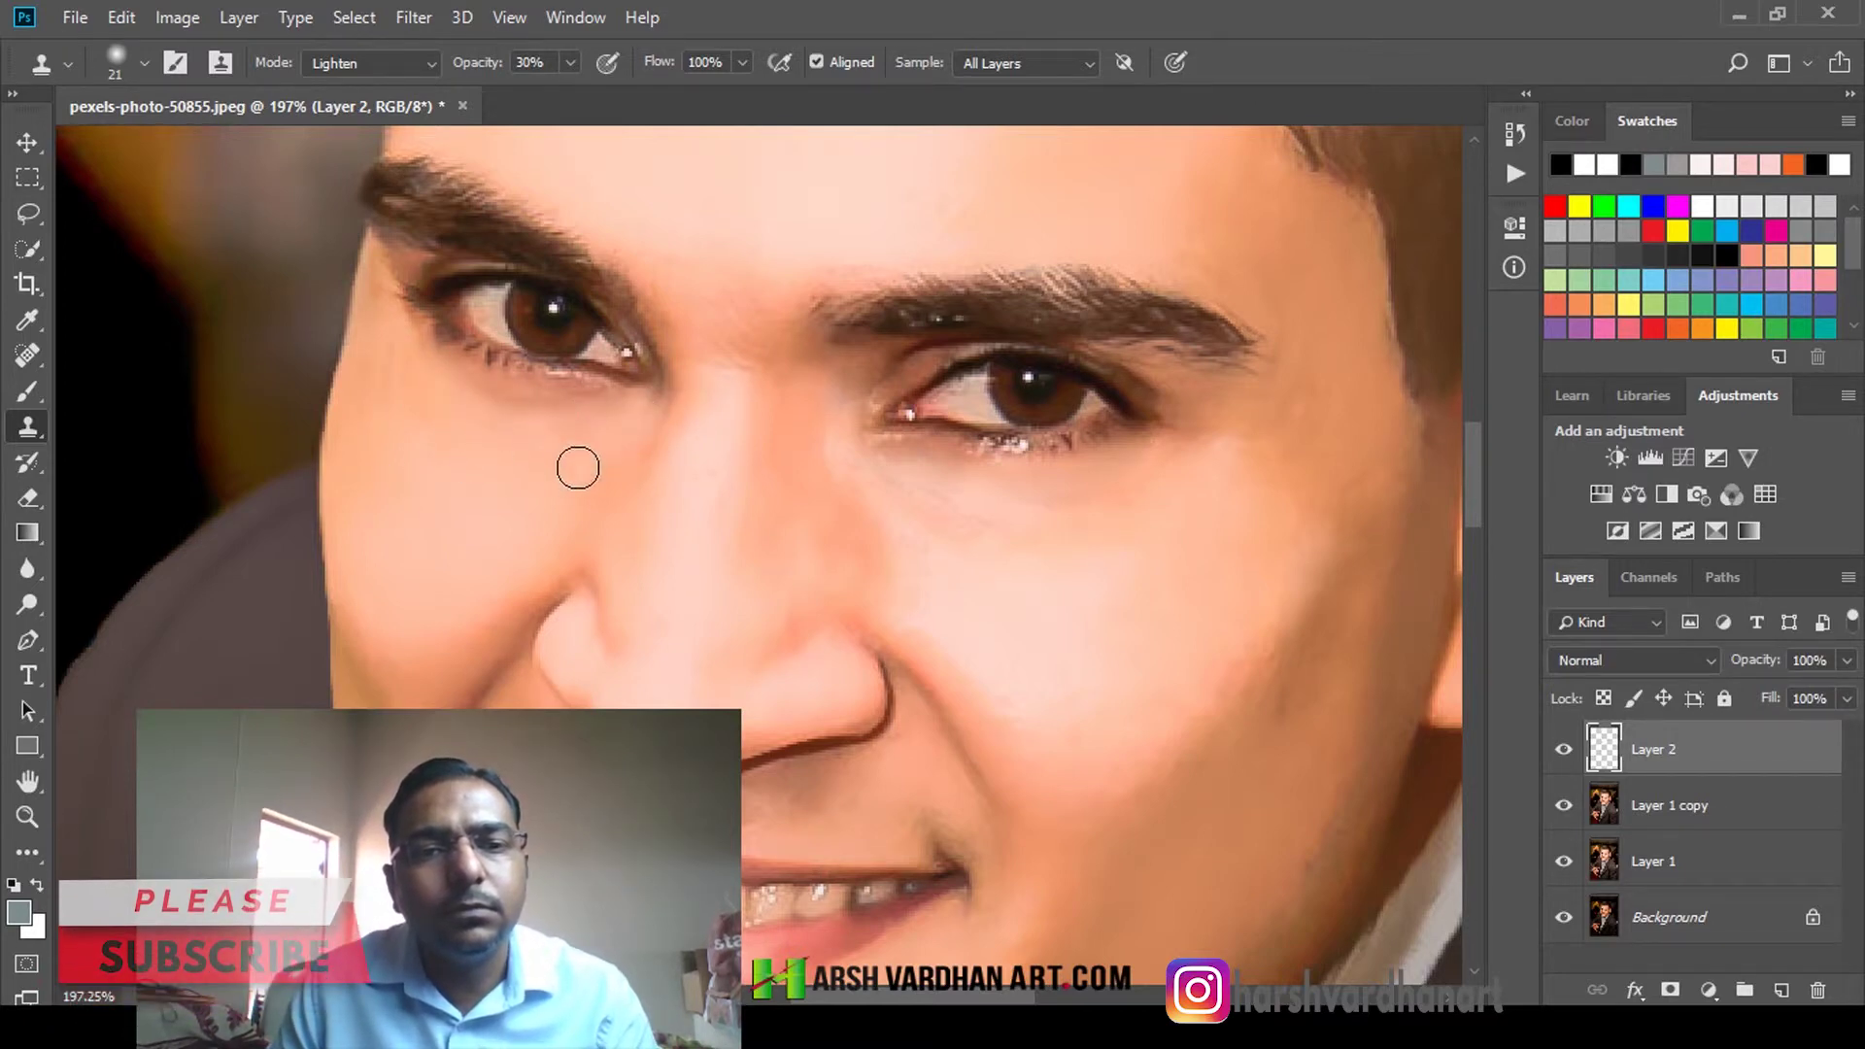
mouse_move(419, 389)
left_mouse_down()
mouse_move(408, 354)
mouse_move(487, 396)
left_mouse_up()
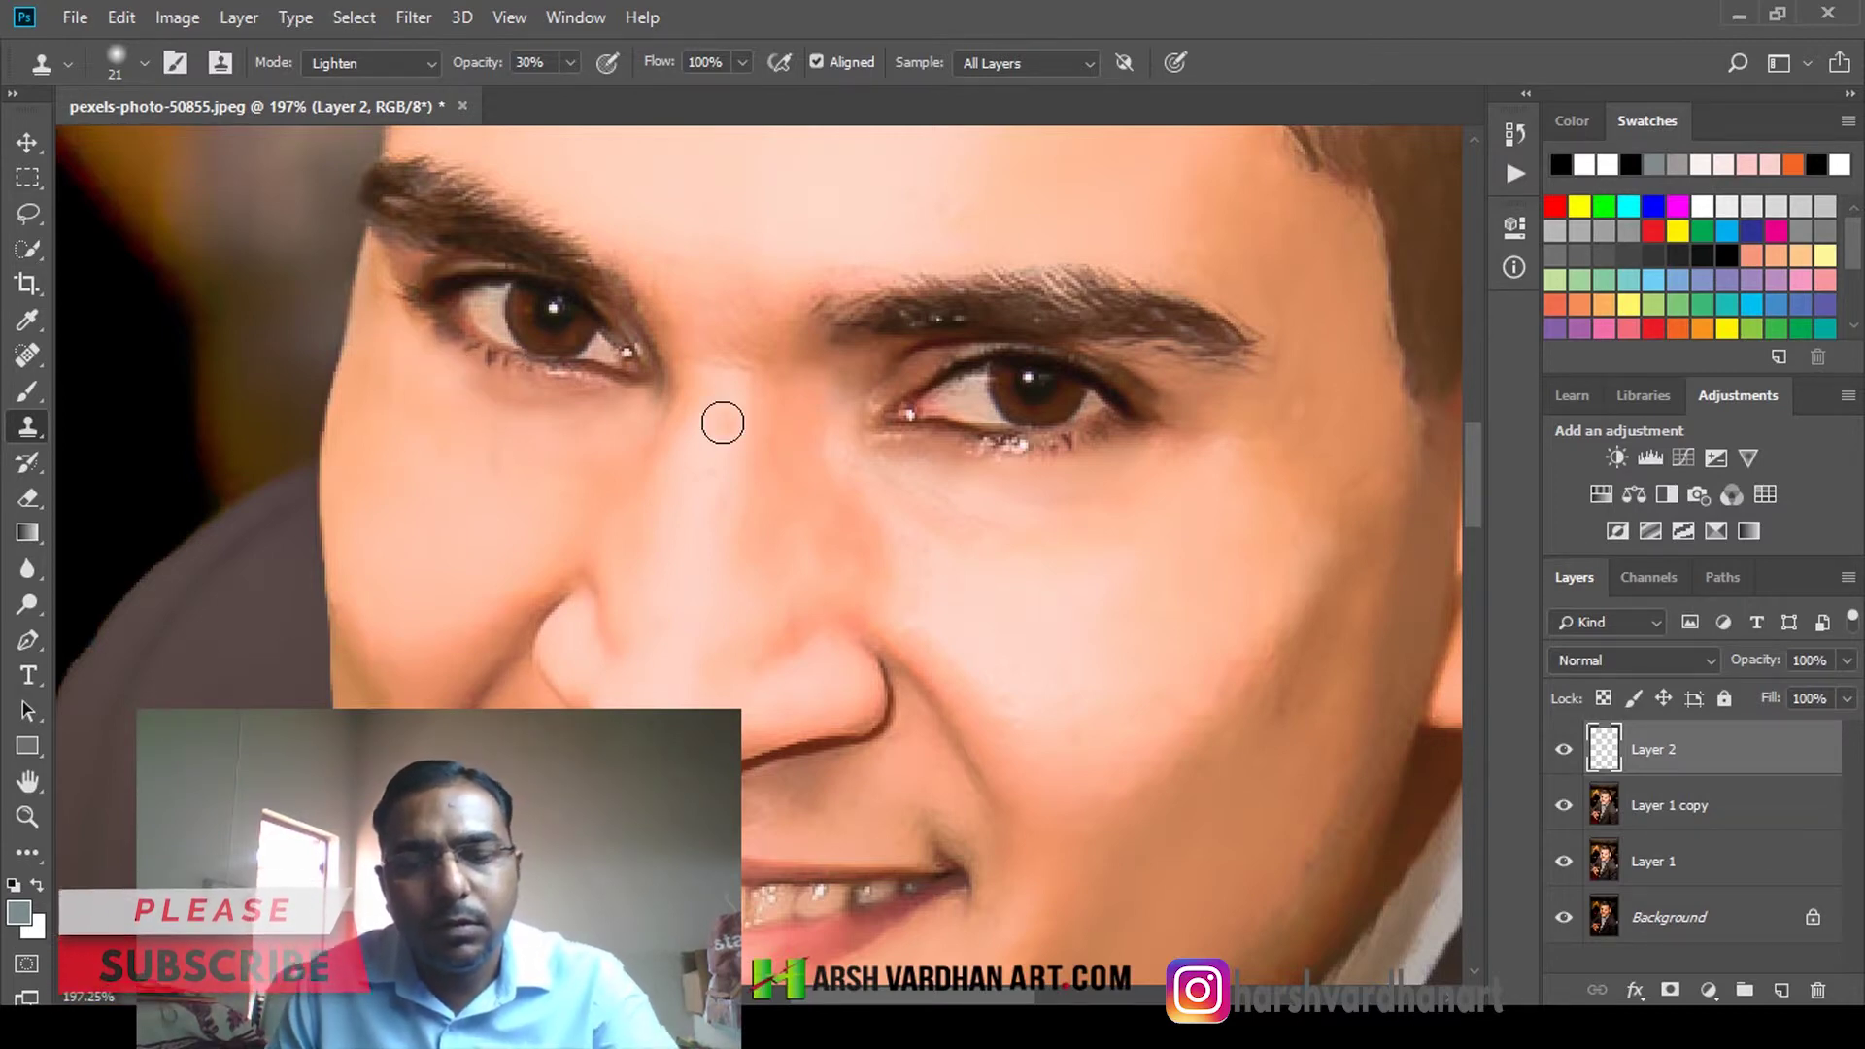
Reduce the Clone Stamp brush to 7 px and lighten the dark skin around the inner corner of the man's right eye
key("bracketleft")
key("bracketleft")
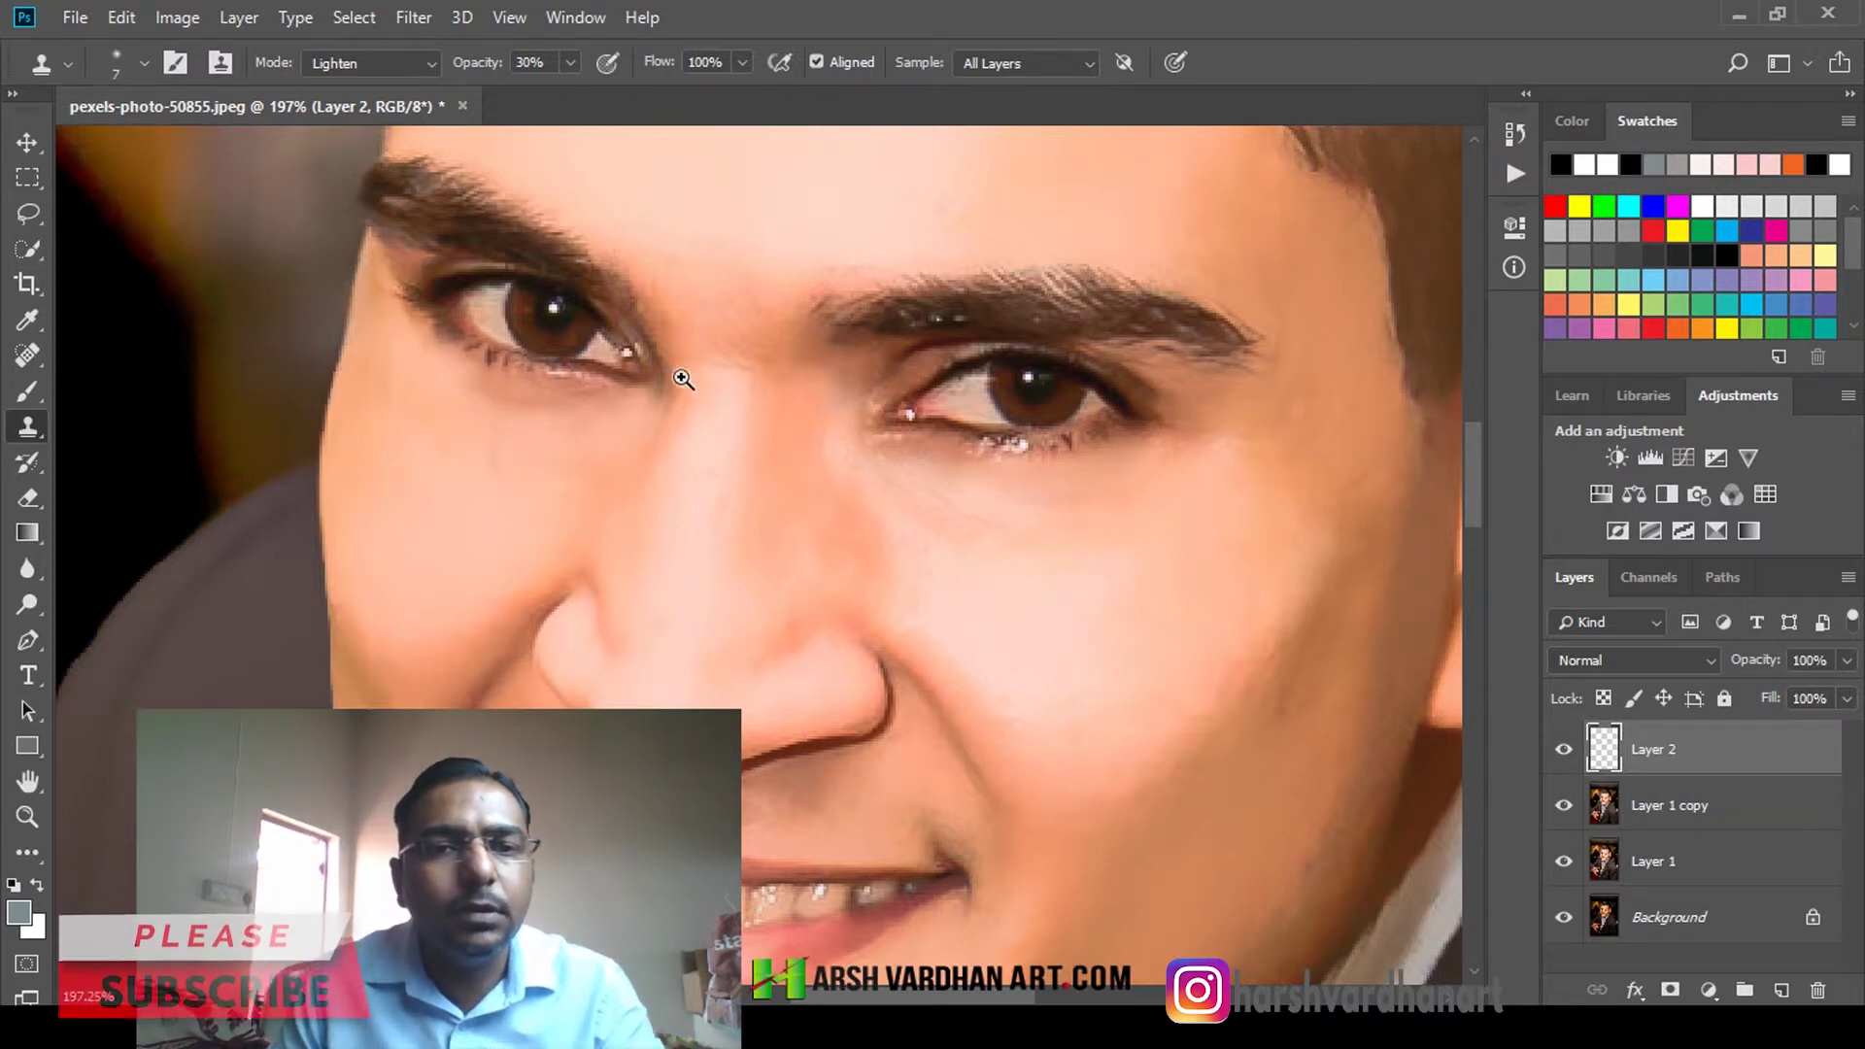
scroll(679, 379, "up", 3)
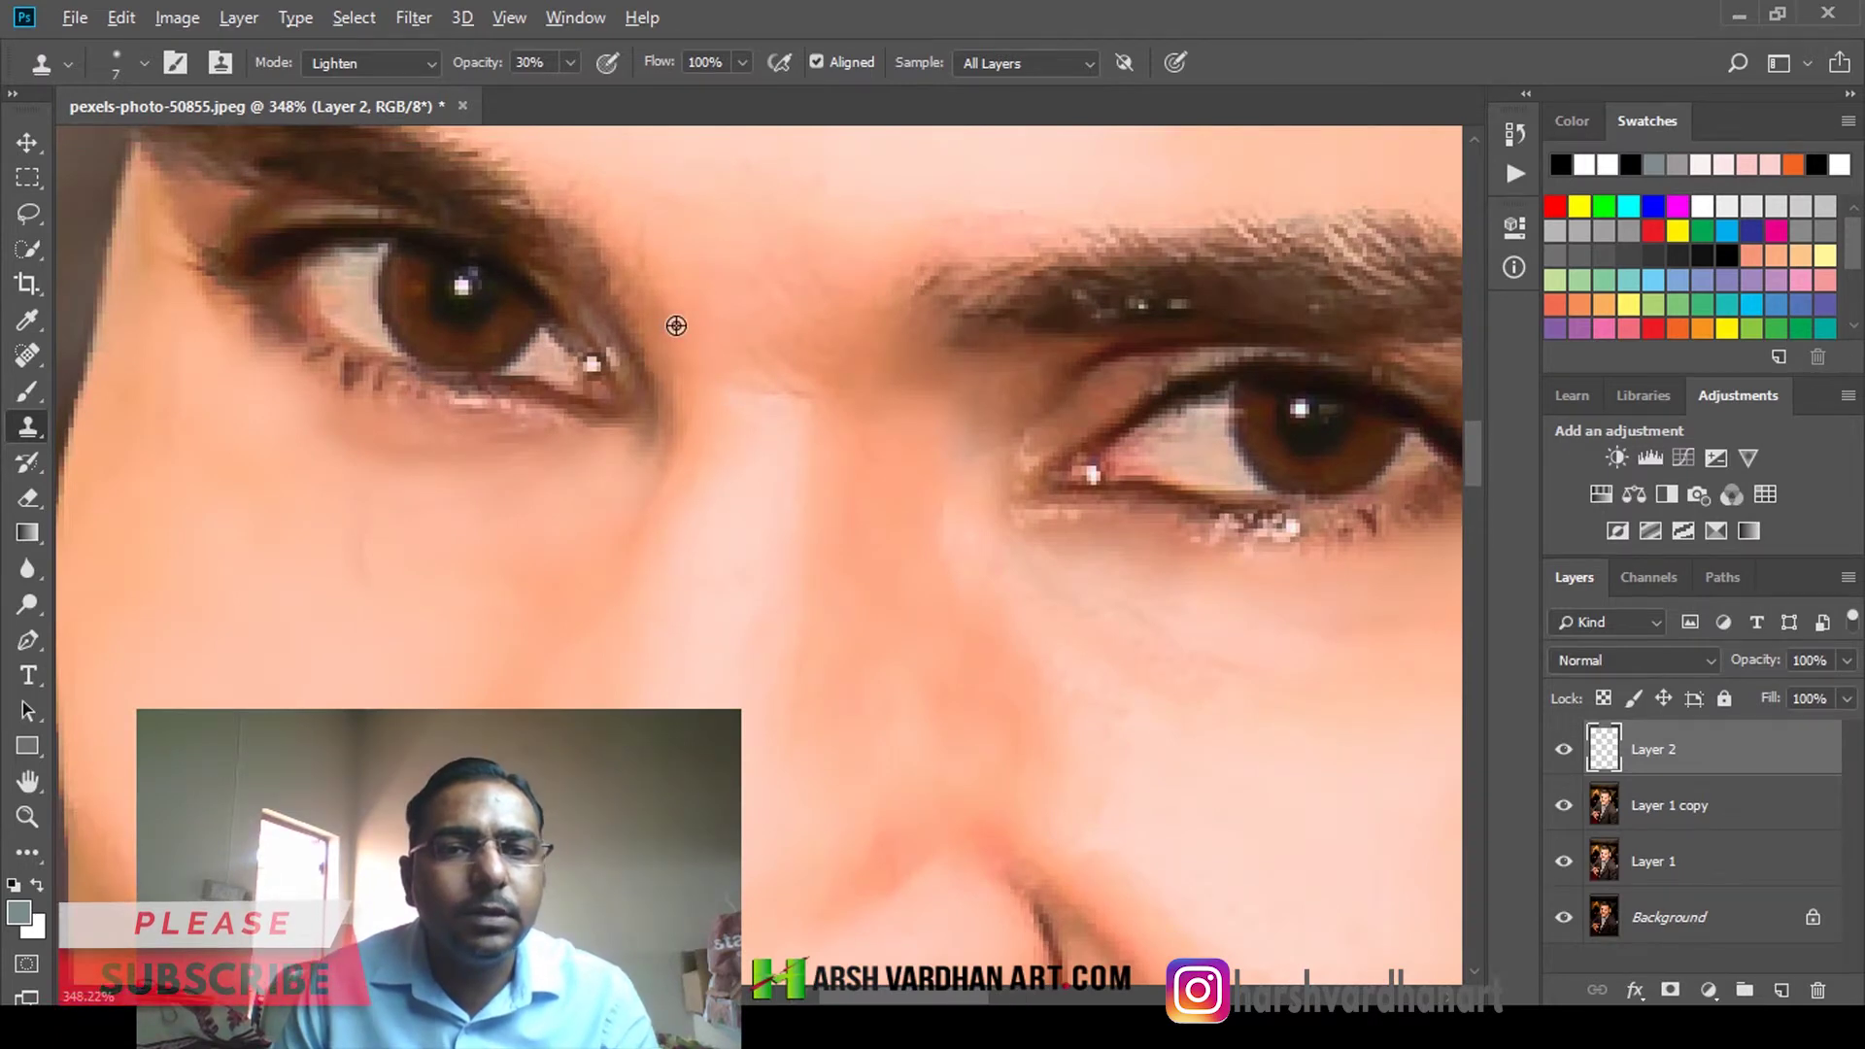
mouse_move(623, 313)
left_mouse_down()
mouse_move(660, 366)
mouse_move(665, 457)
mouse_move(631, 328)
left_mouse_up()
left_click_drag(653, 459, 590, 290)
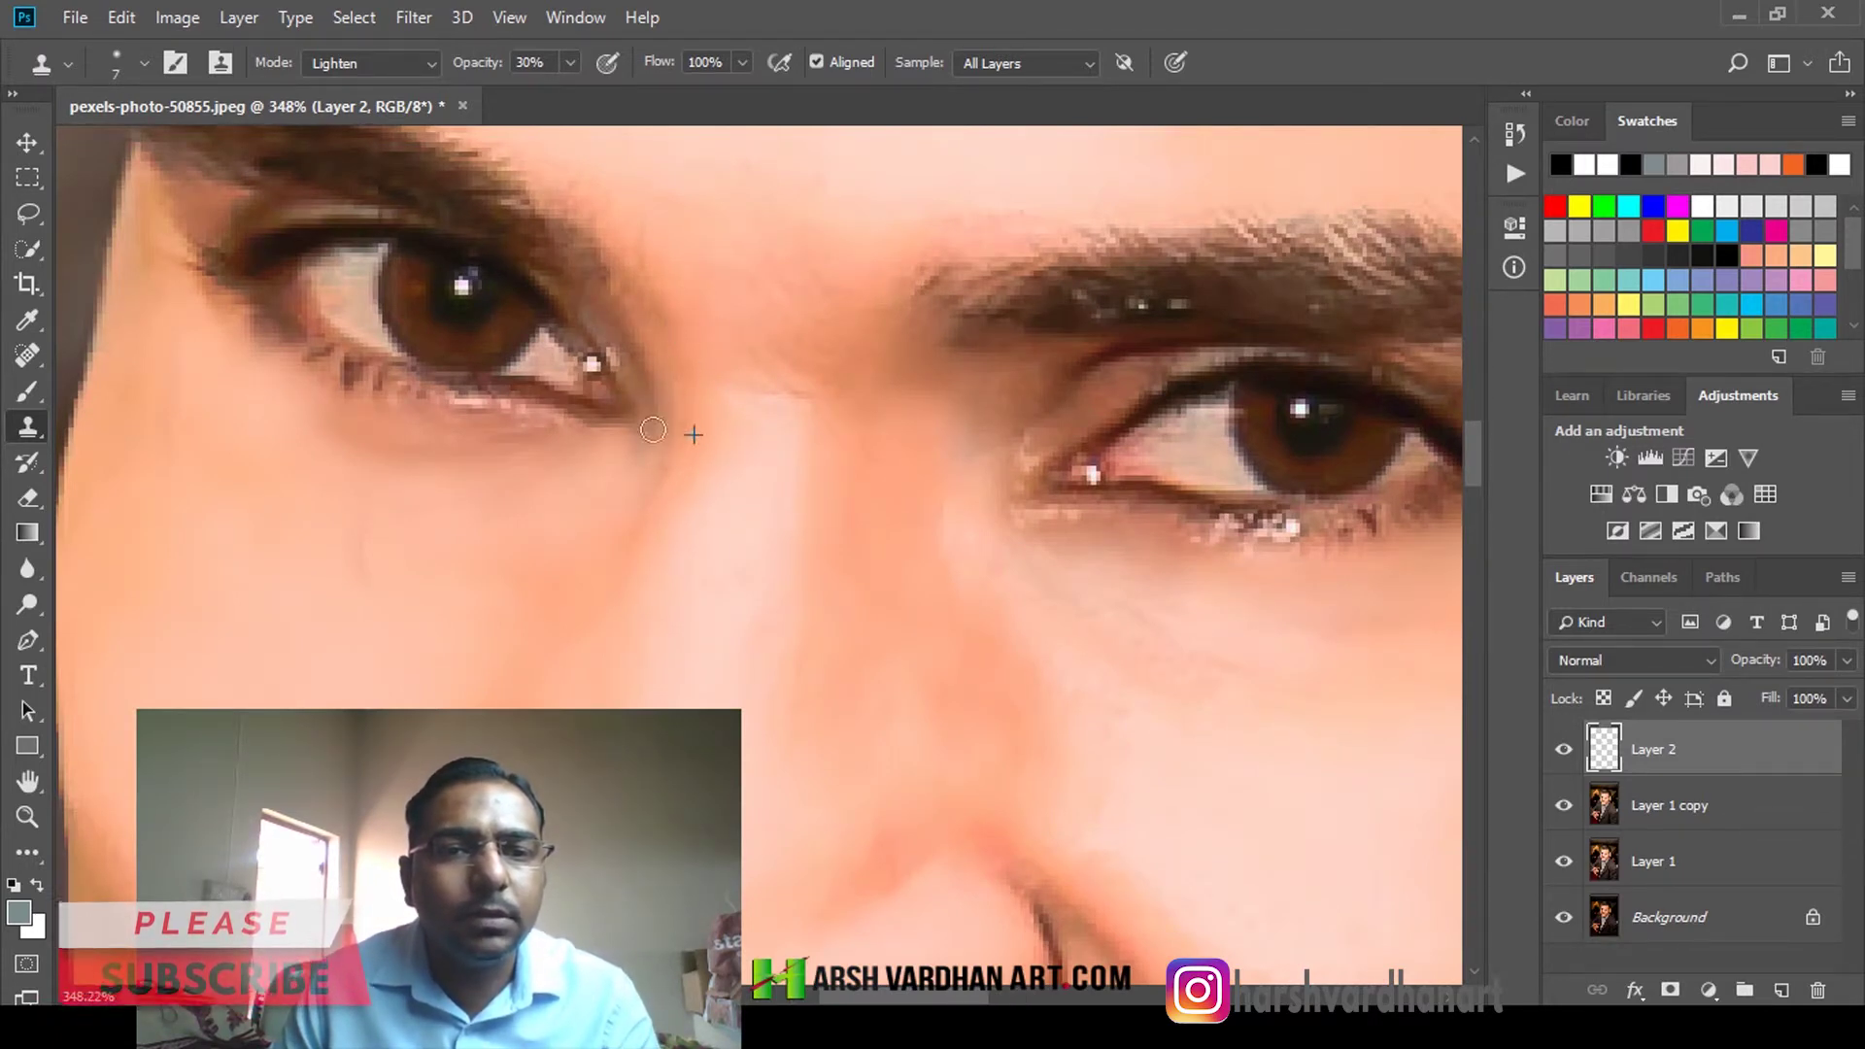
left_click_drag(653, 431, 669, 412)
left_click_drag(622, 287, 672, 369)
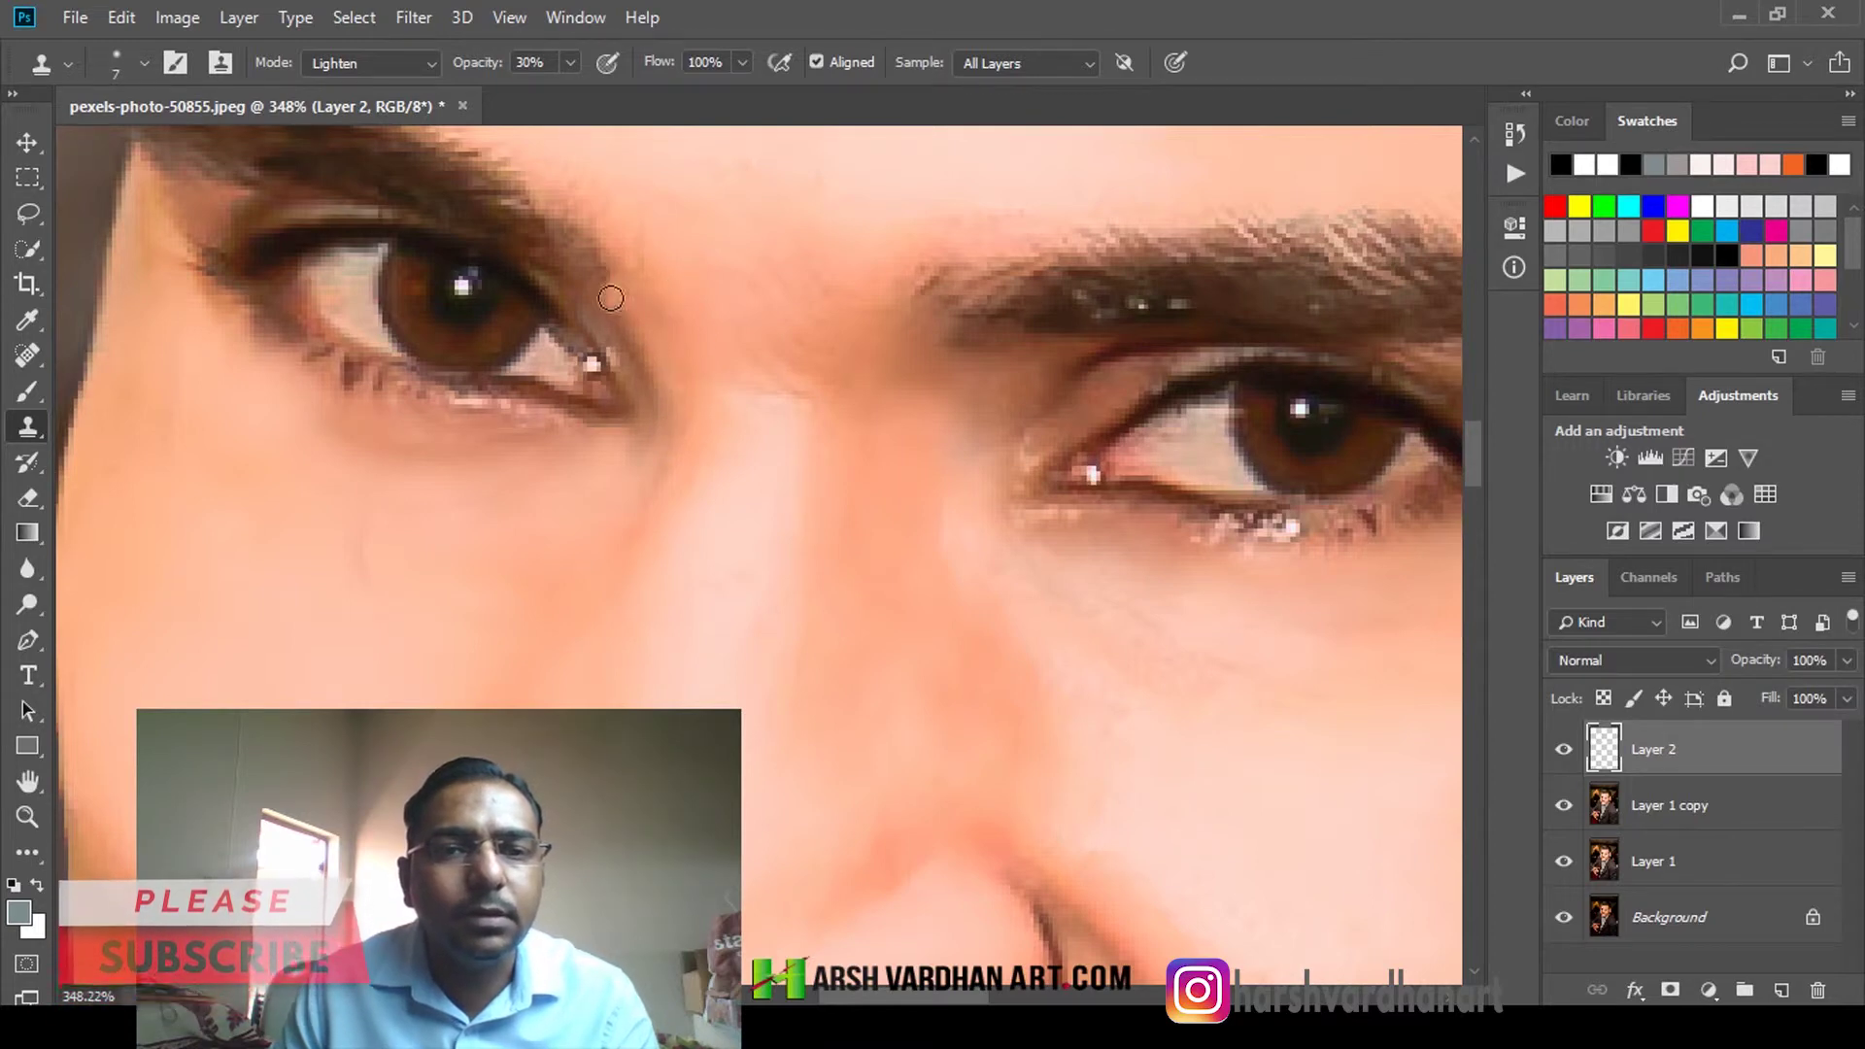
Compare the portrait with Layer 2 hidden and shown to judge the retouching
scroll(875, 554, "down", 5)
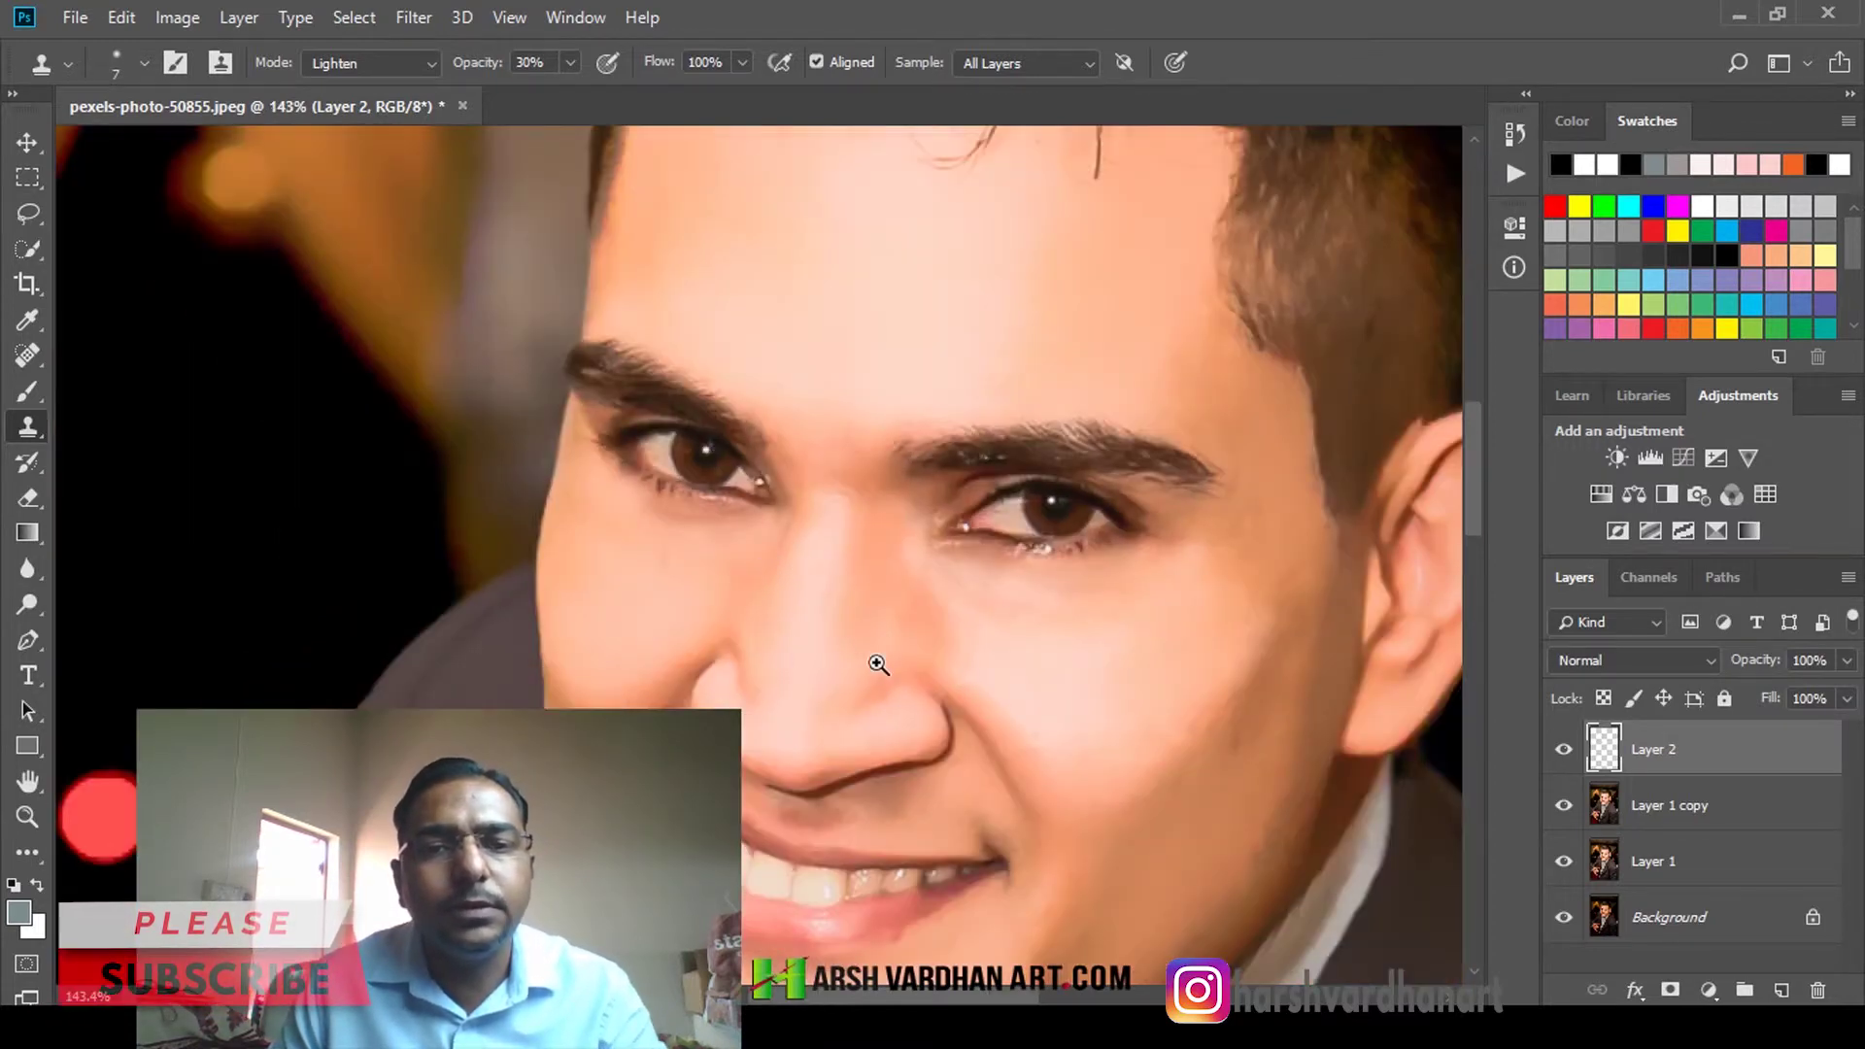
scroll(820, 632, "down", 4)
scroll(1177, 782, "up", 2)
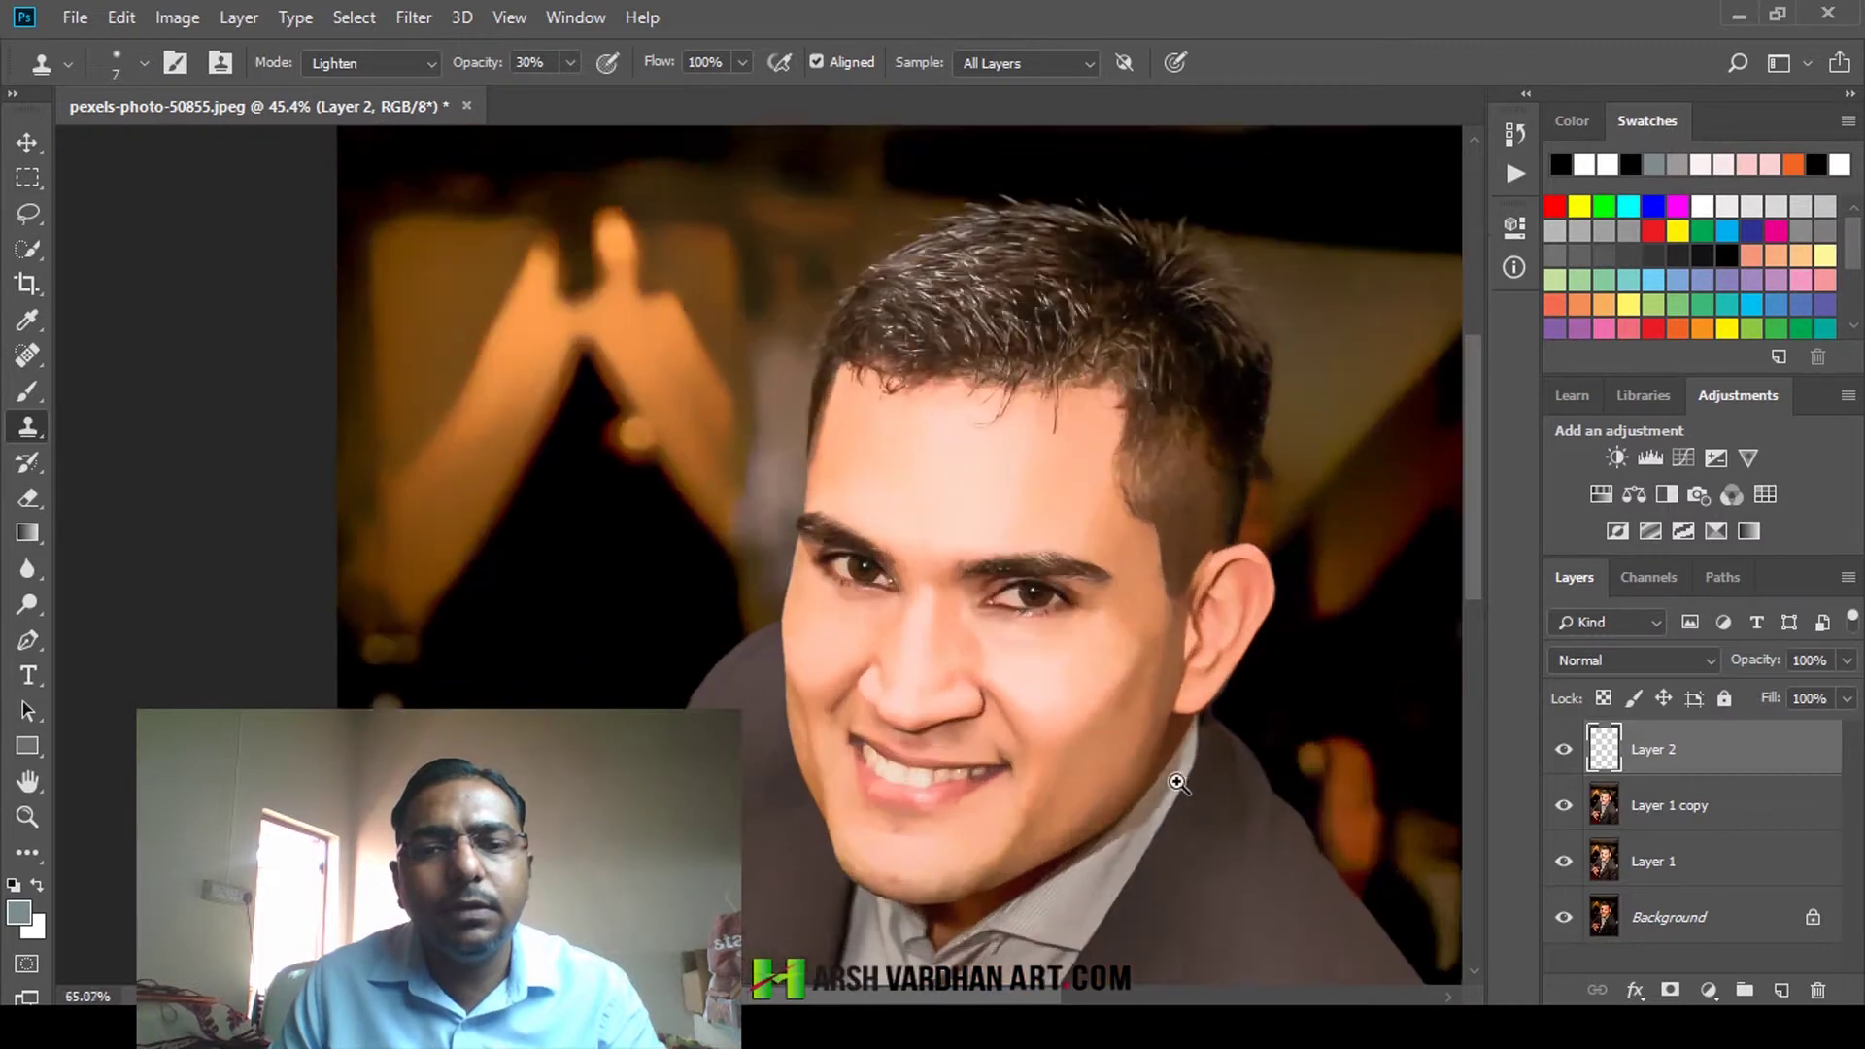
scroll(1178, 782, "up", 3)
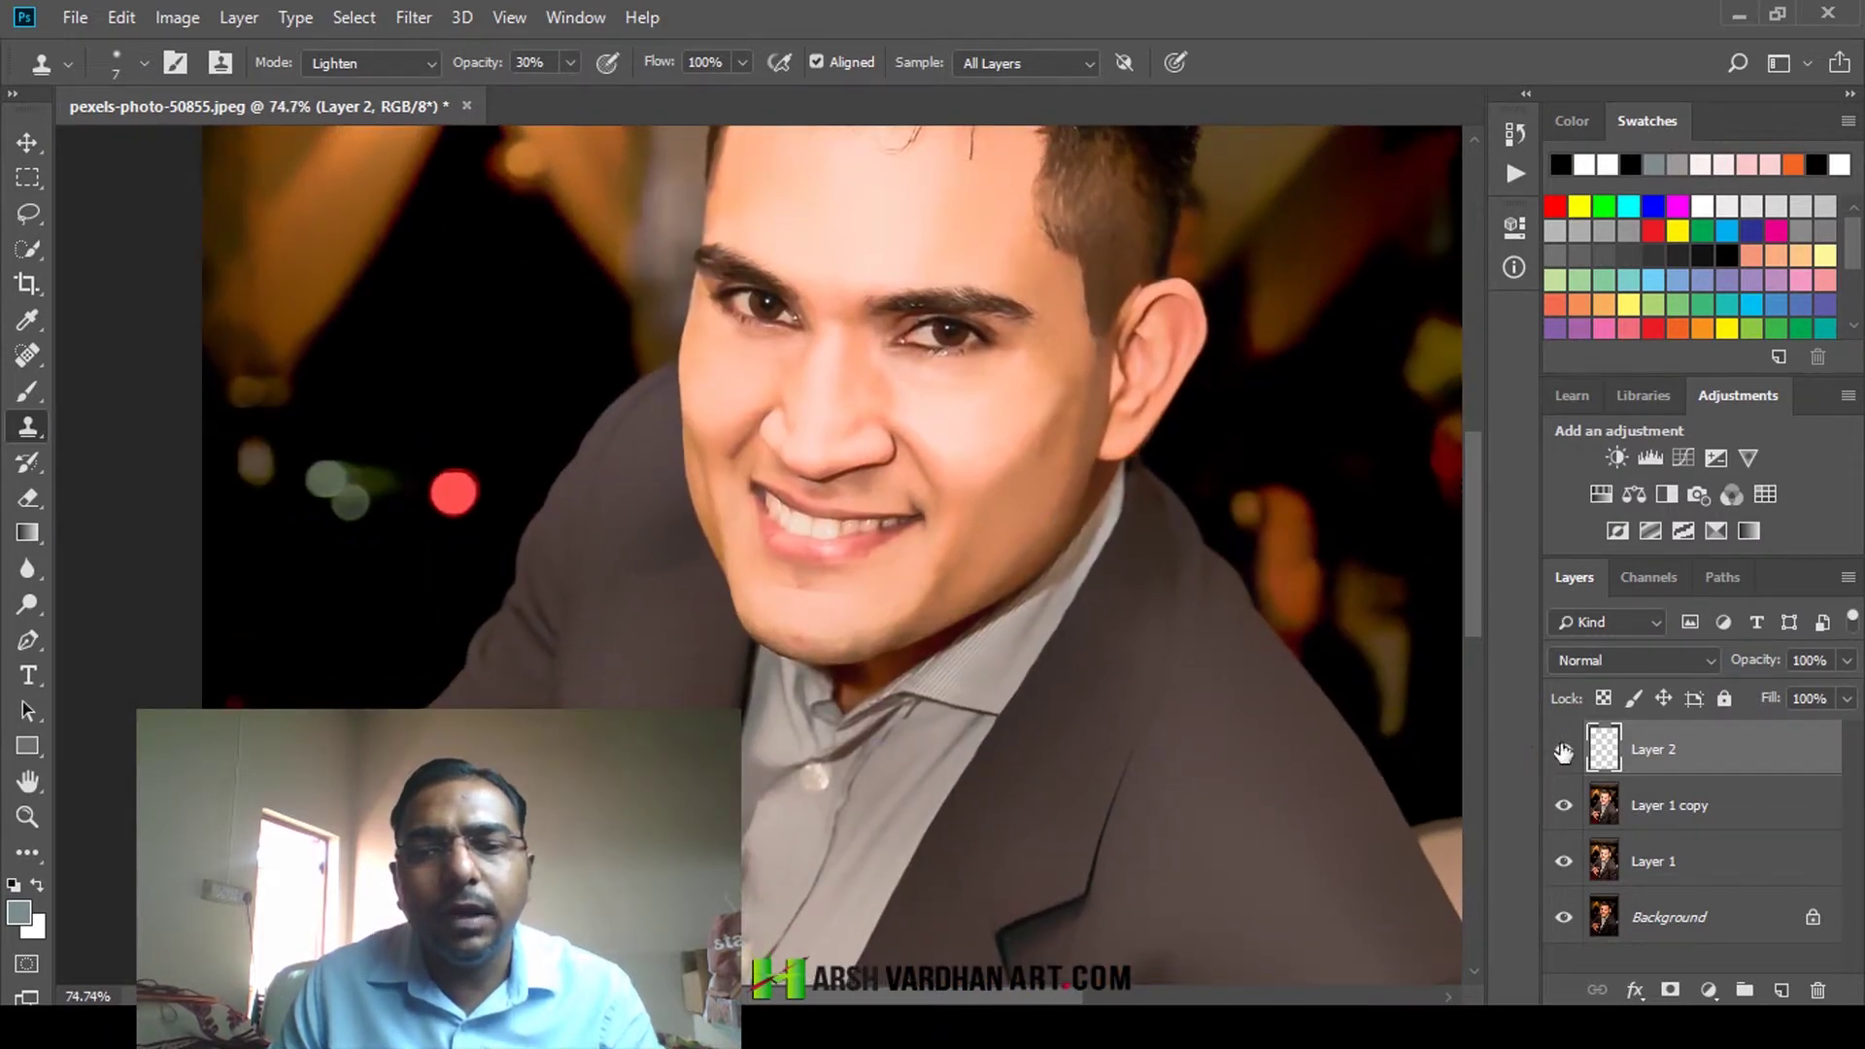
left_click(1564, 751)
left_click(1564, 751)
left_click(1566, 752)
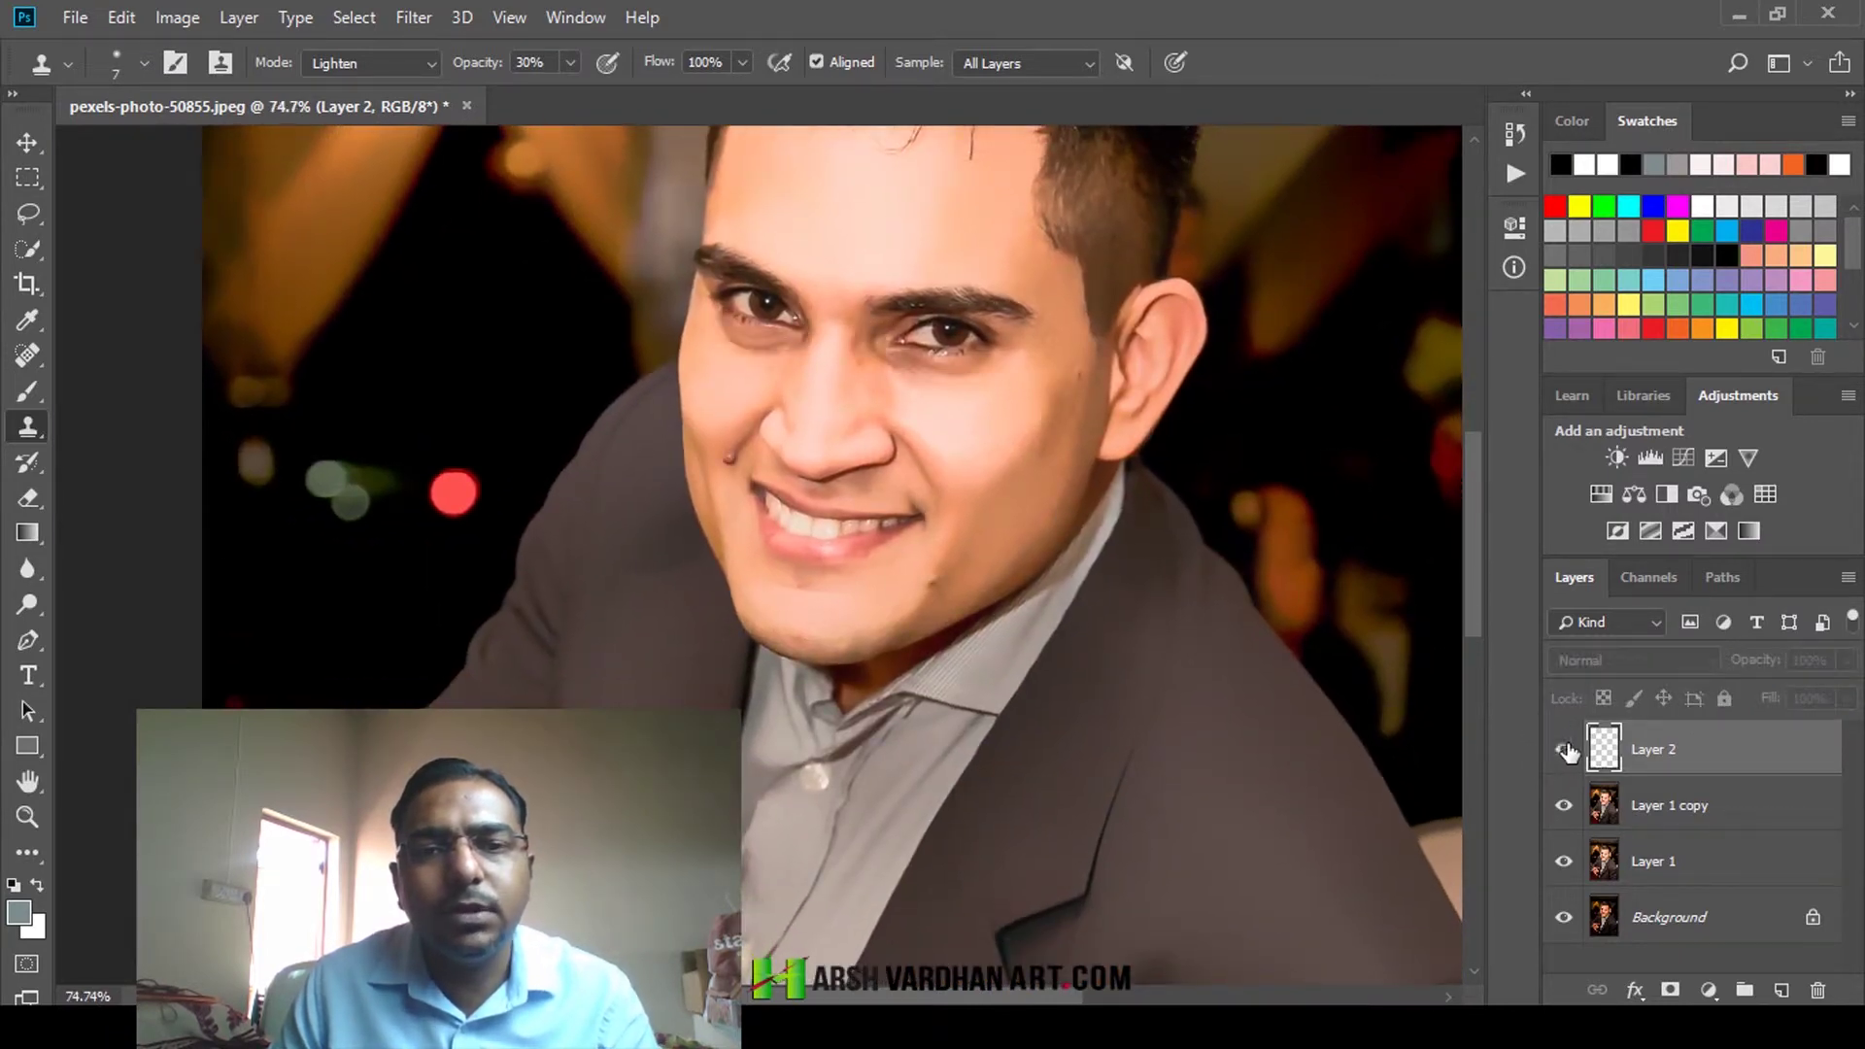
left_click(1564, 751)
Lower the opacity of Layer 2 to 75%
scroll(1068, 442, "up", 2)
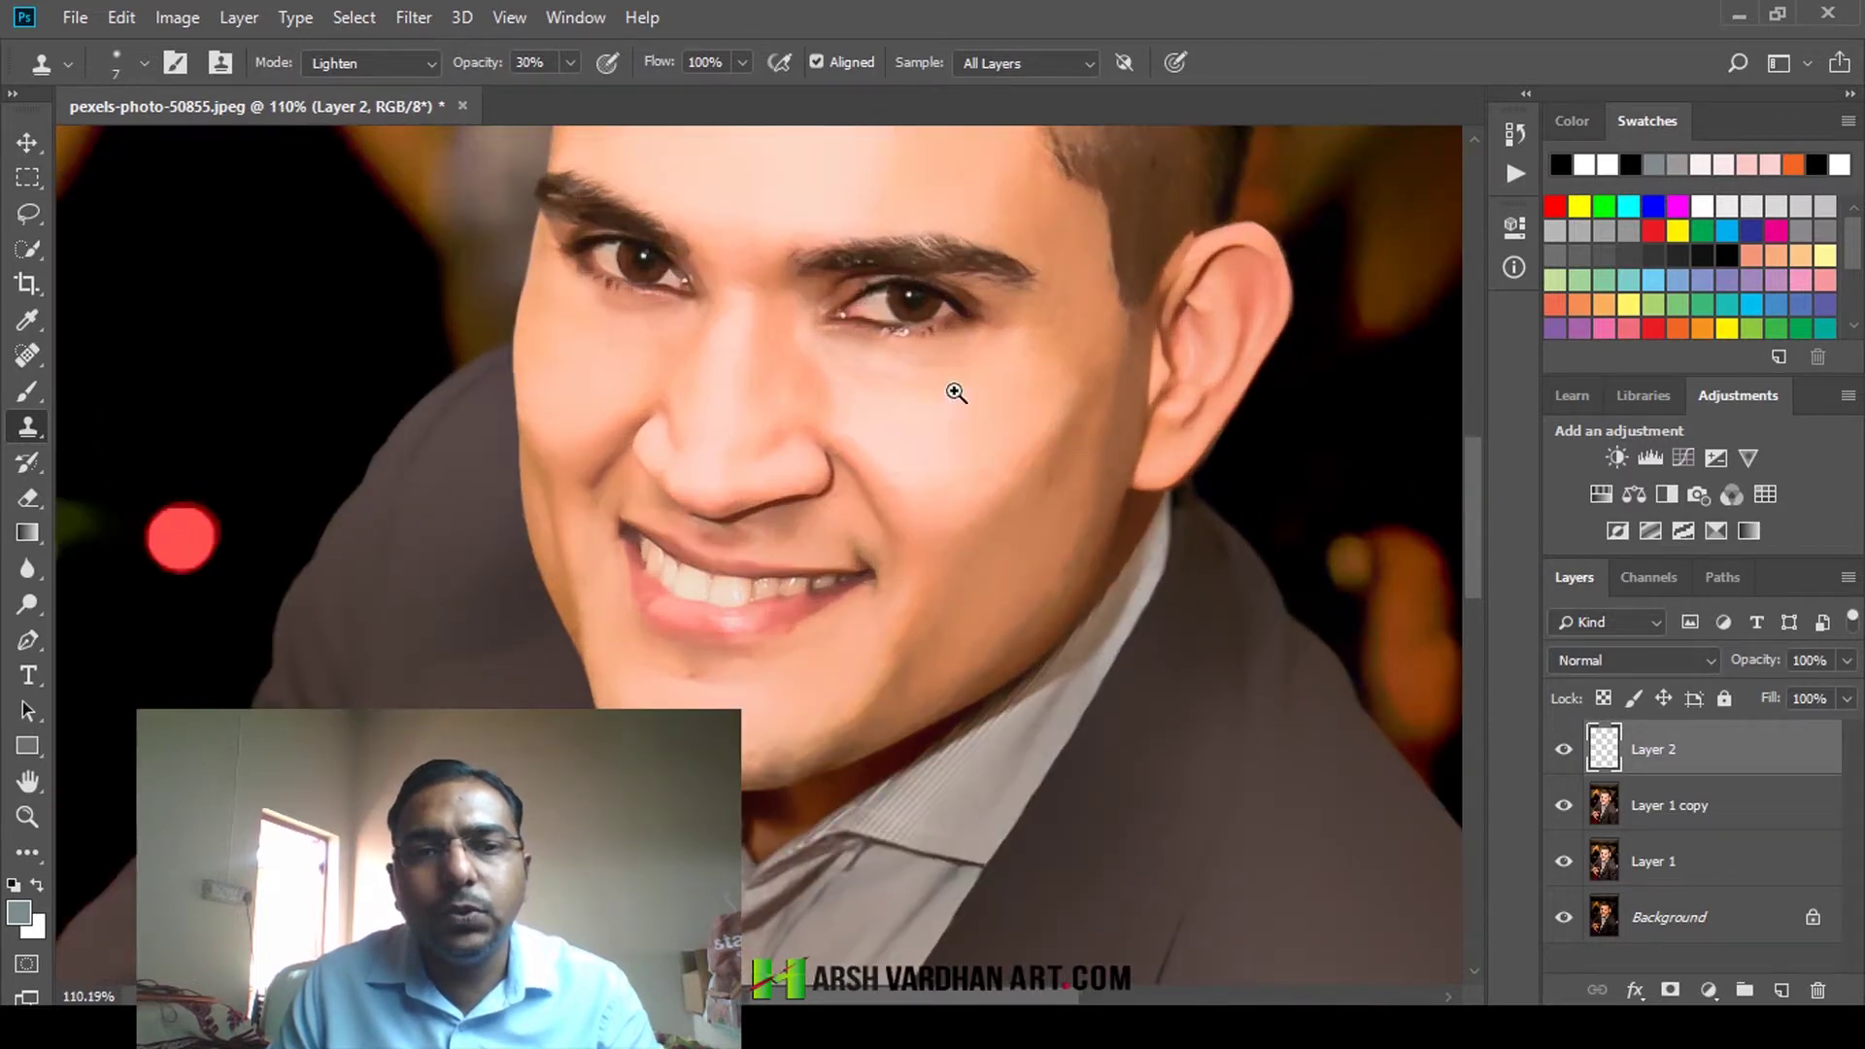
scroll(988, 429, "down", 2)
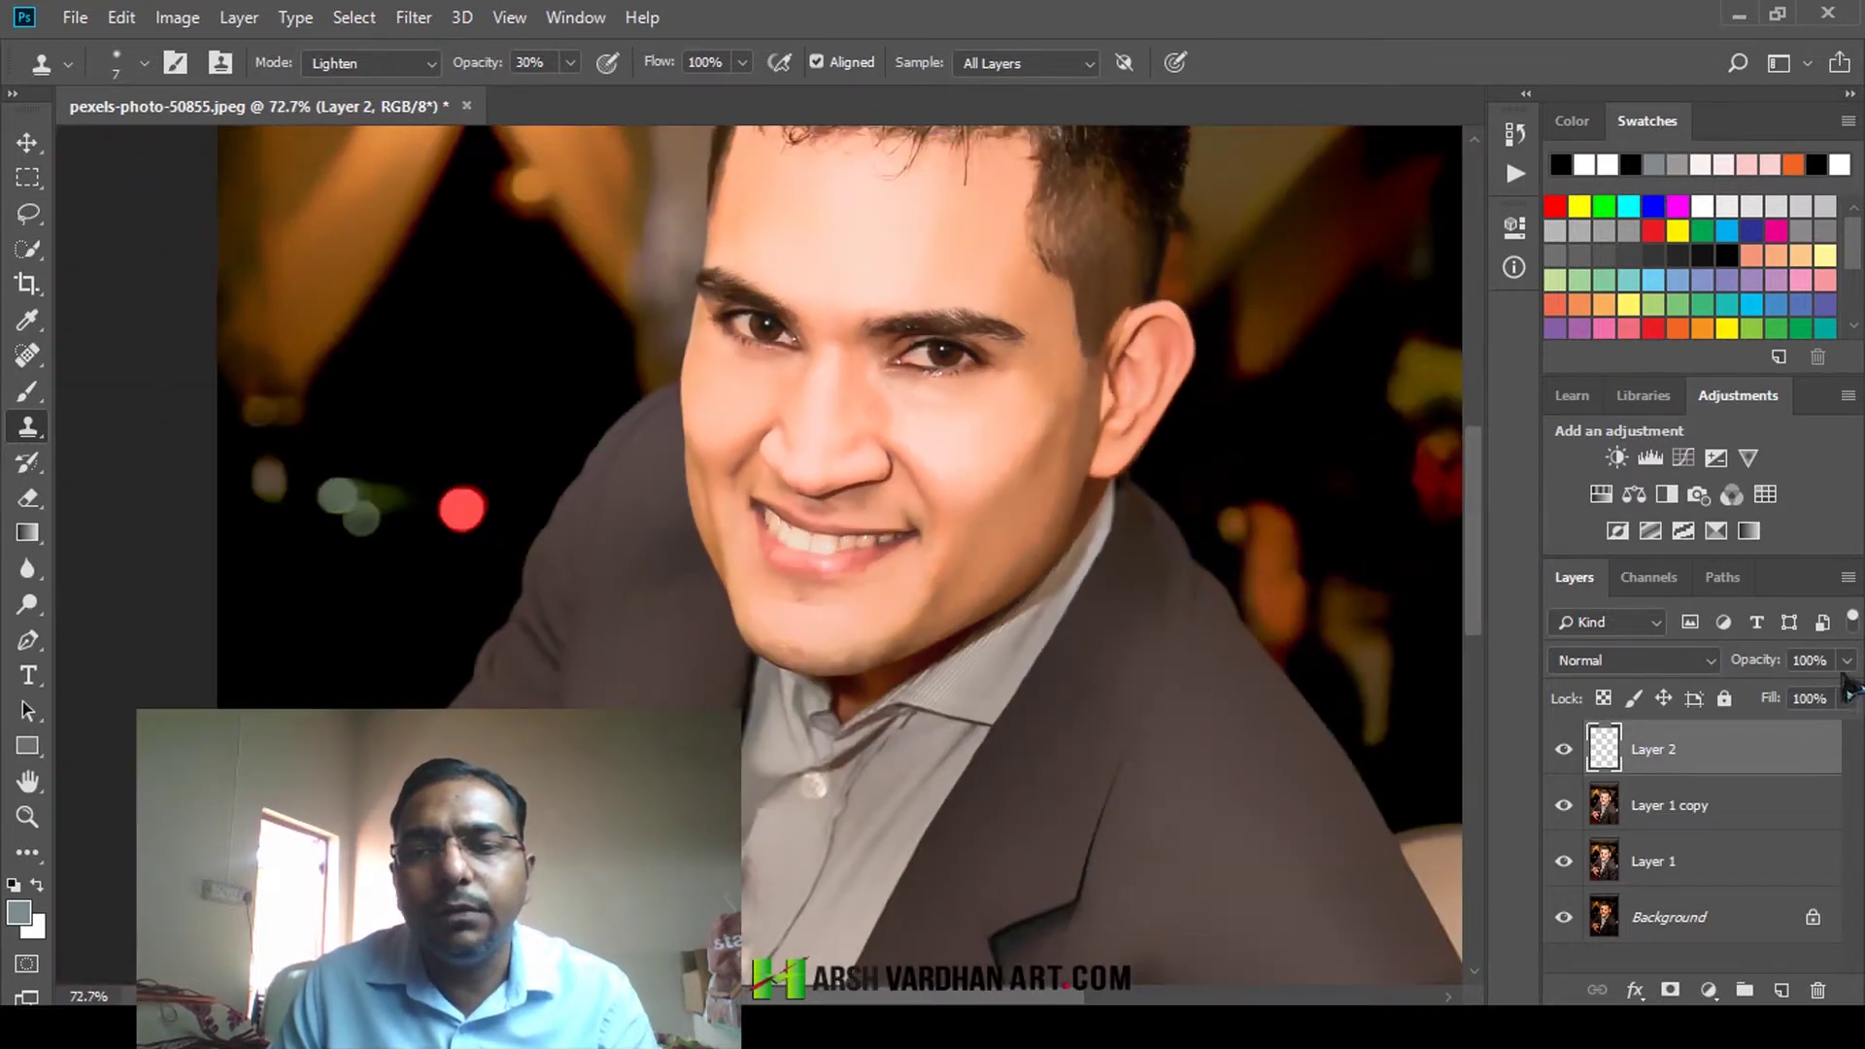
left_click(1846, 698)
left_click(1815, 697)
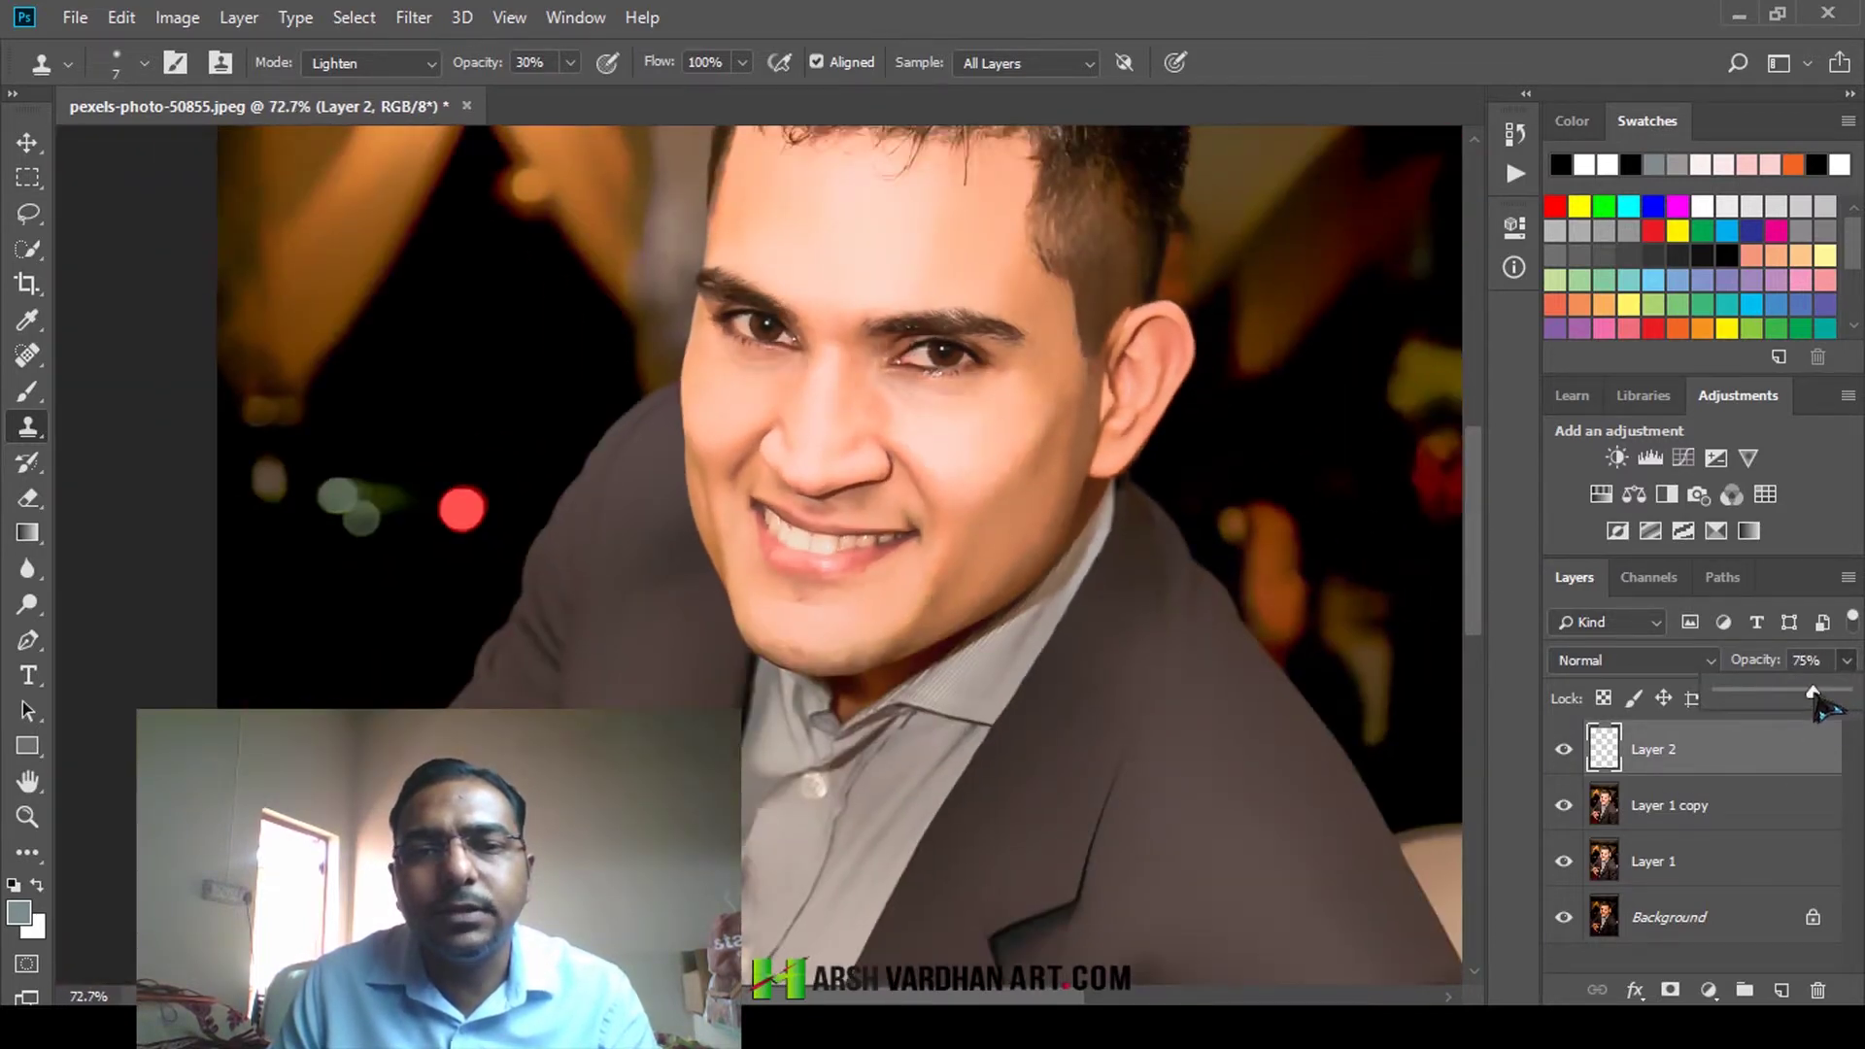
Enlarge the Clone Stamp brush to 10 px and cover the small mark below the lower lip with nearby chin skin
scroll(952, 437, "up", 2)
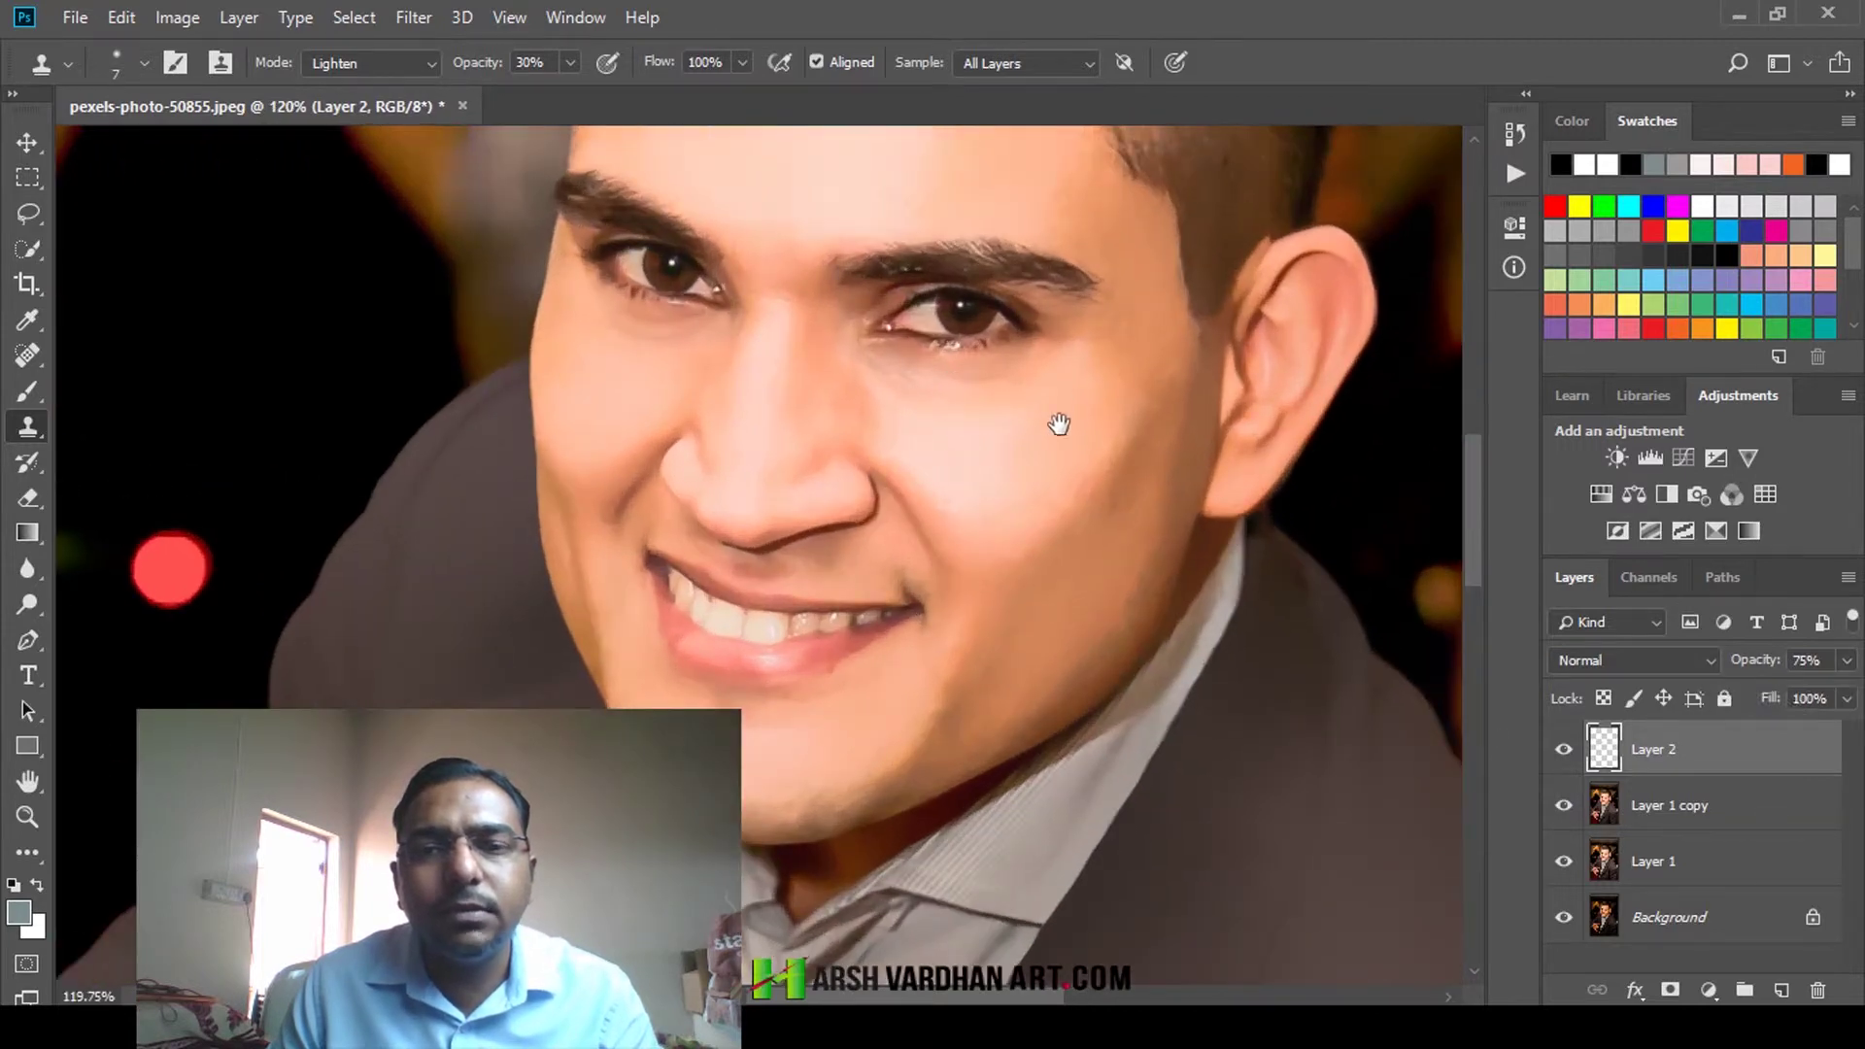
scroll(956, 711, "up", 3)
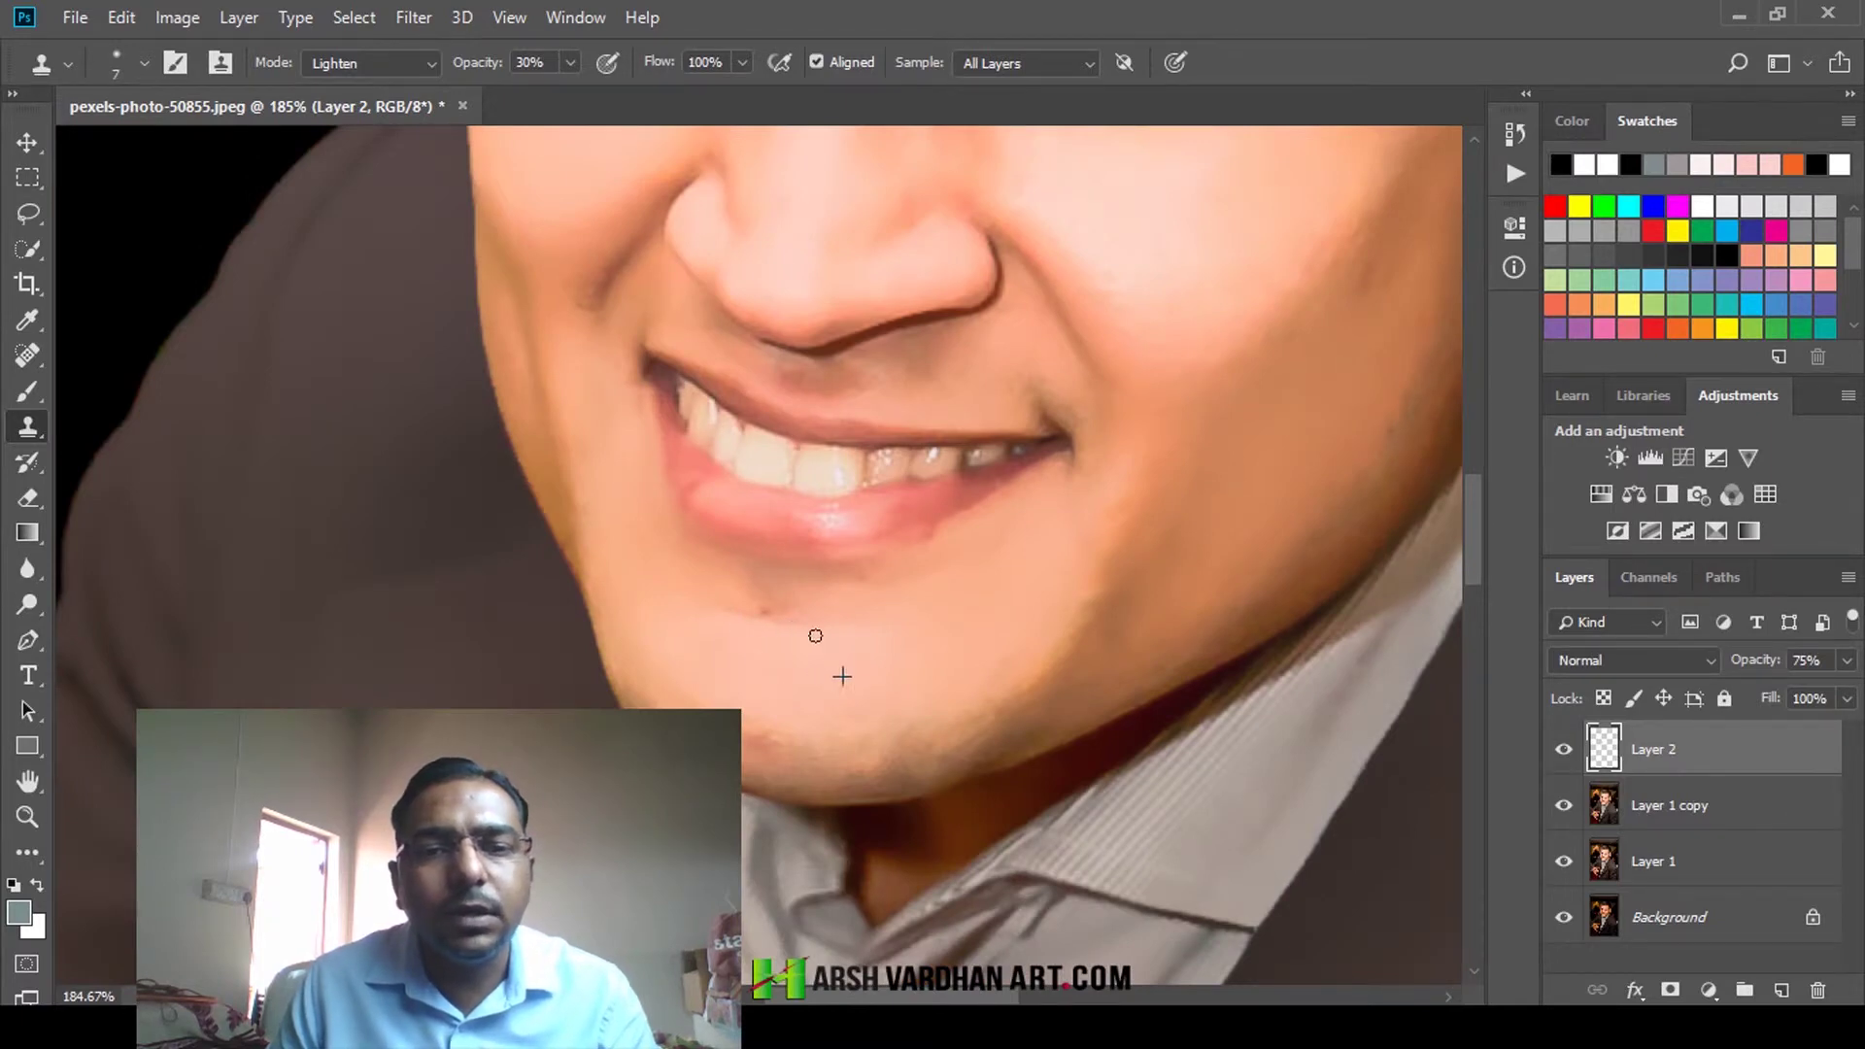
key("bracketright")
key("bracketright")
key("bracketright")
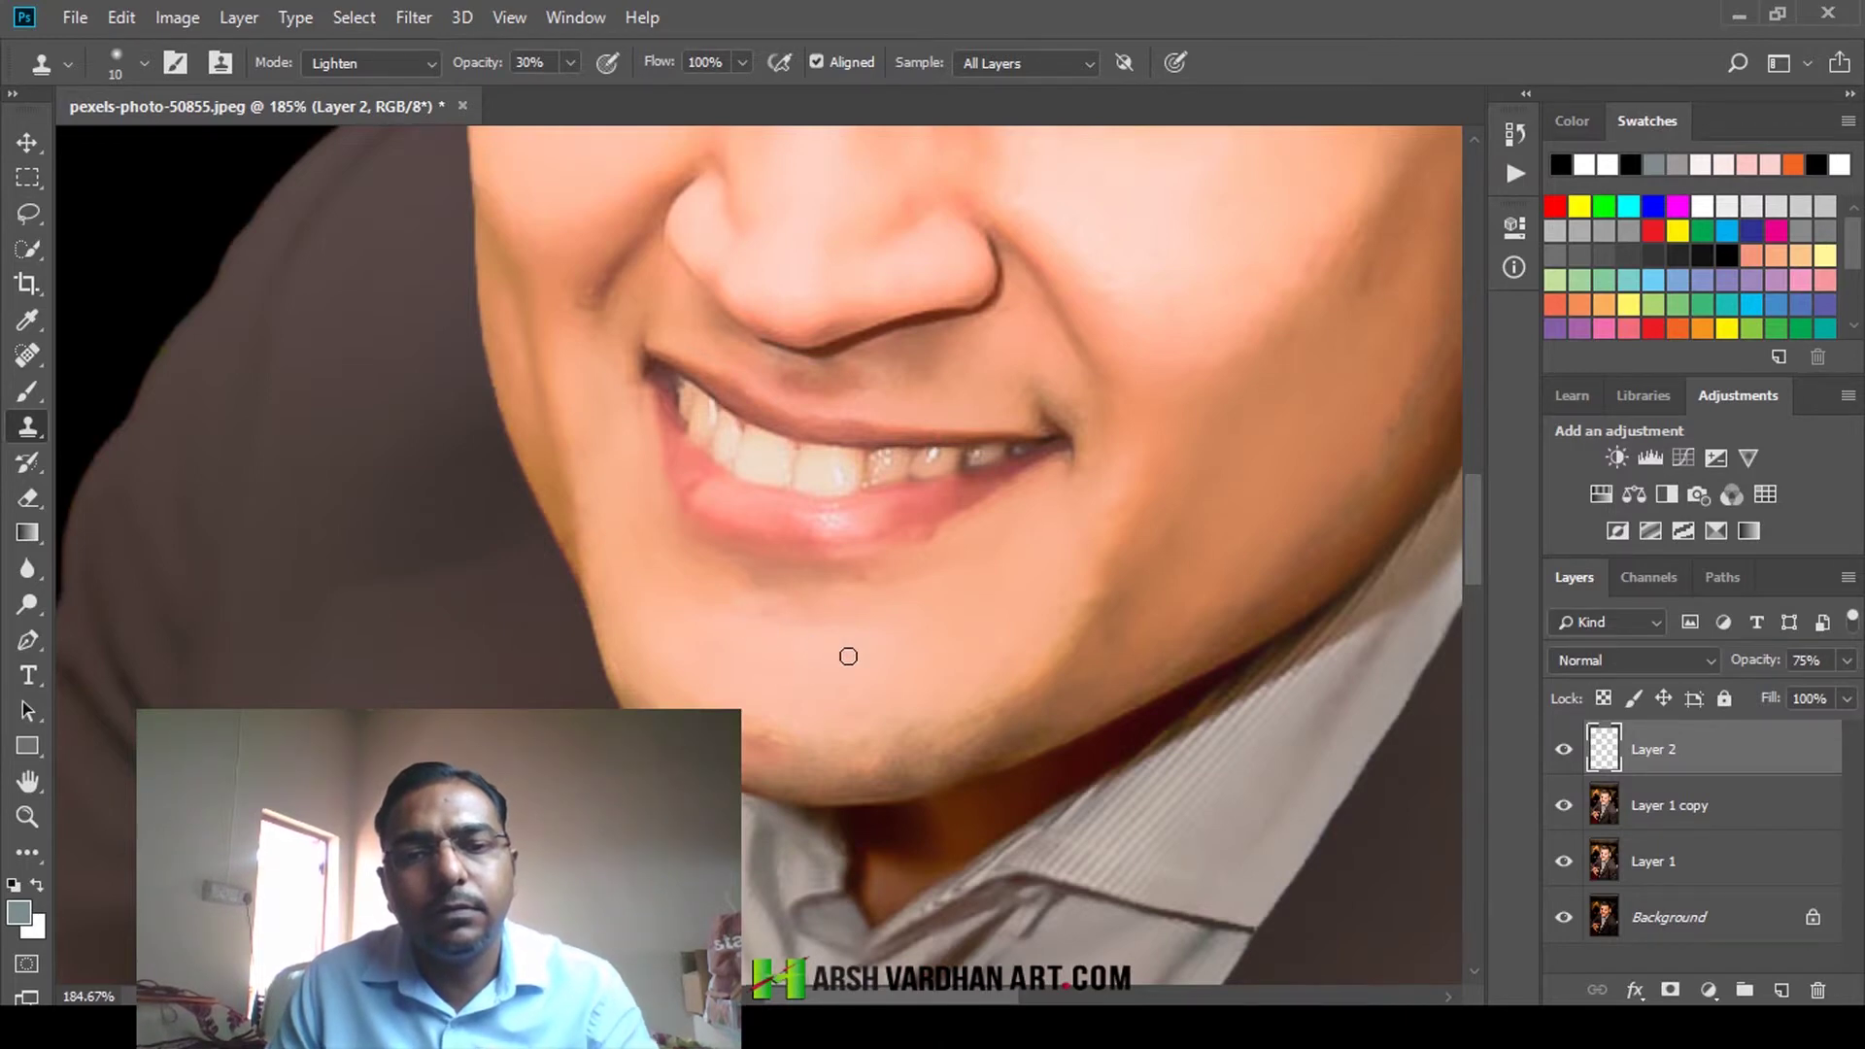
scroll(863, 646, "down", 5)
scroll(1049, 668, "down", 5)
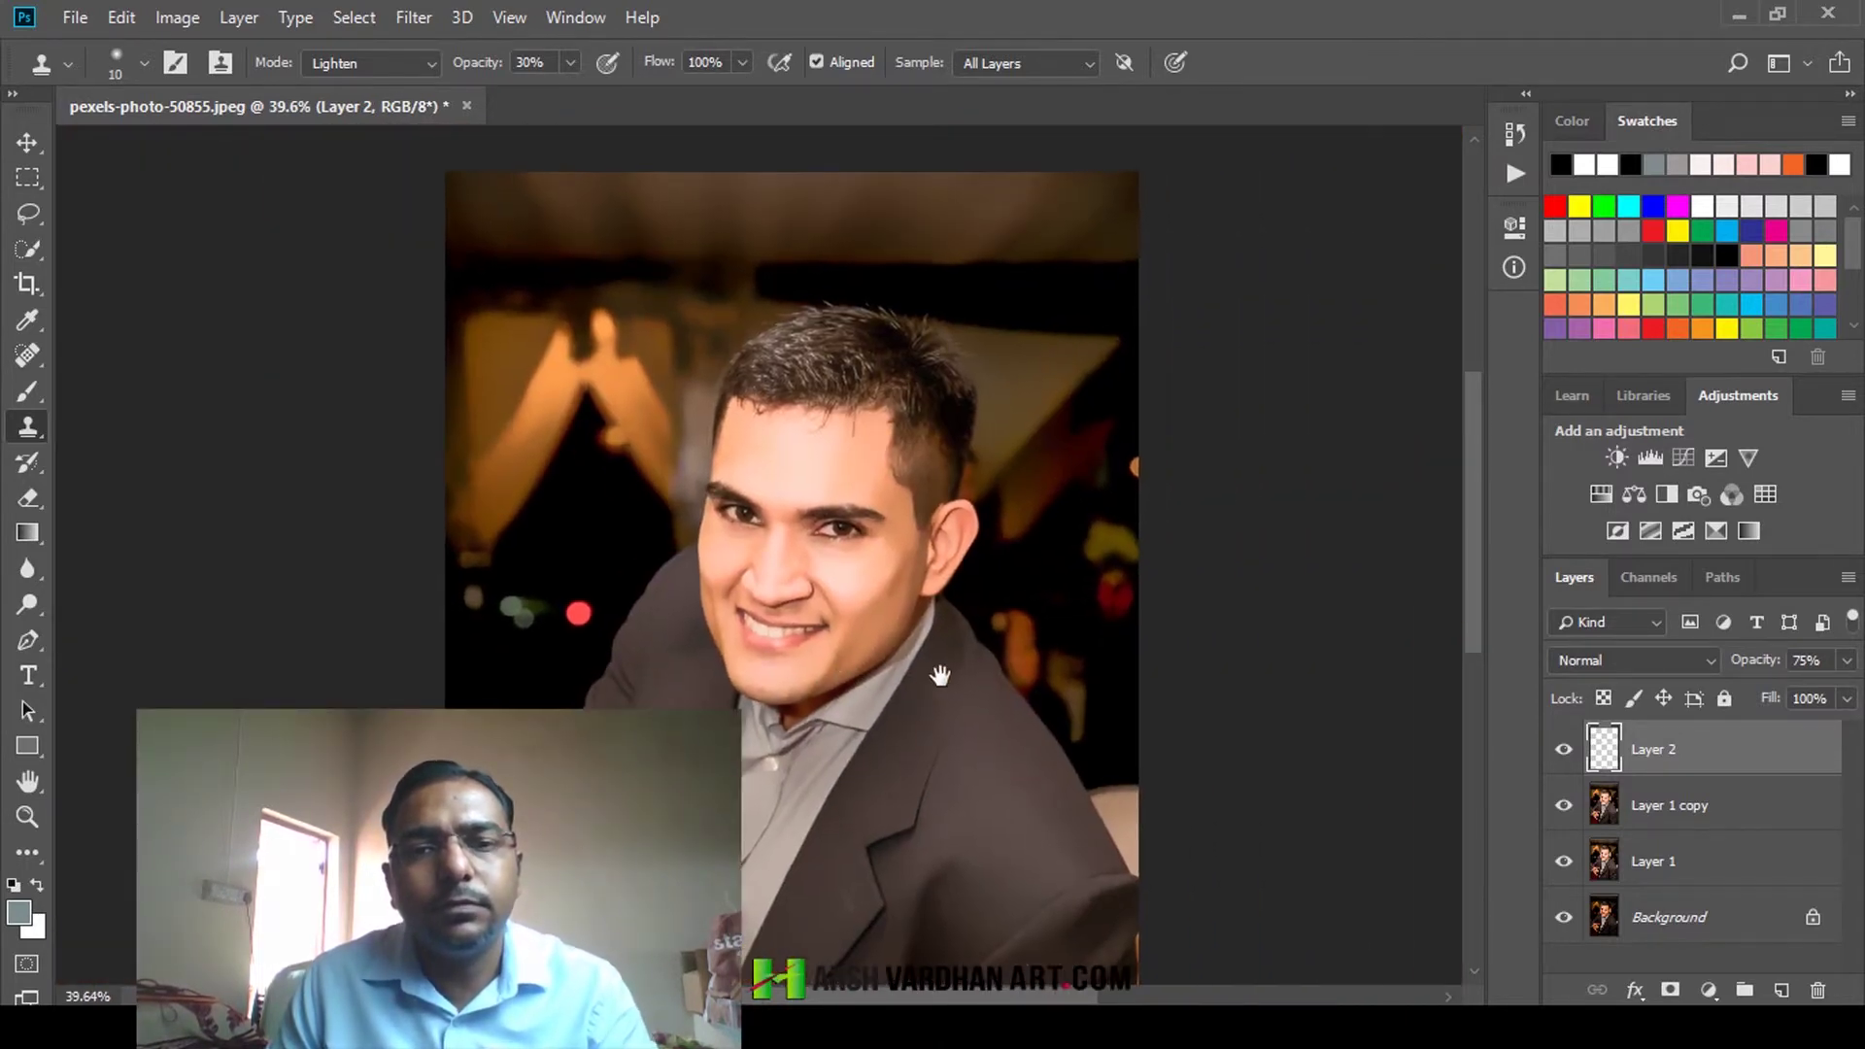
Add a Curves adjustment above Layer 2, place shadow and highlight points on the RGB curve, and raise its black point slightly
scroll(836, 625, "up", 4)
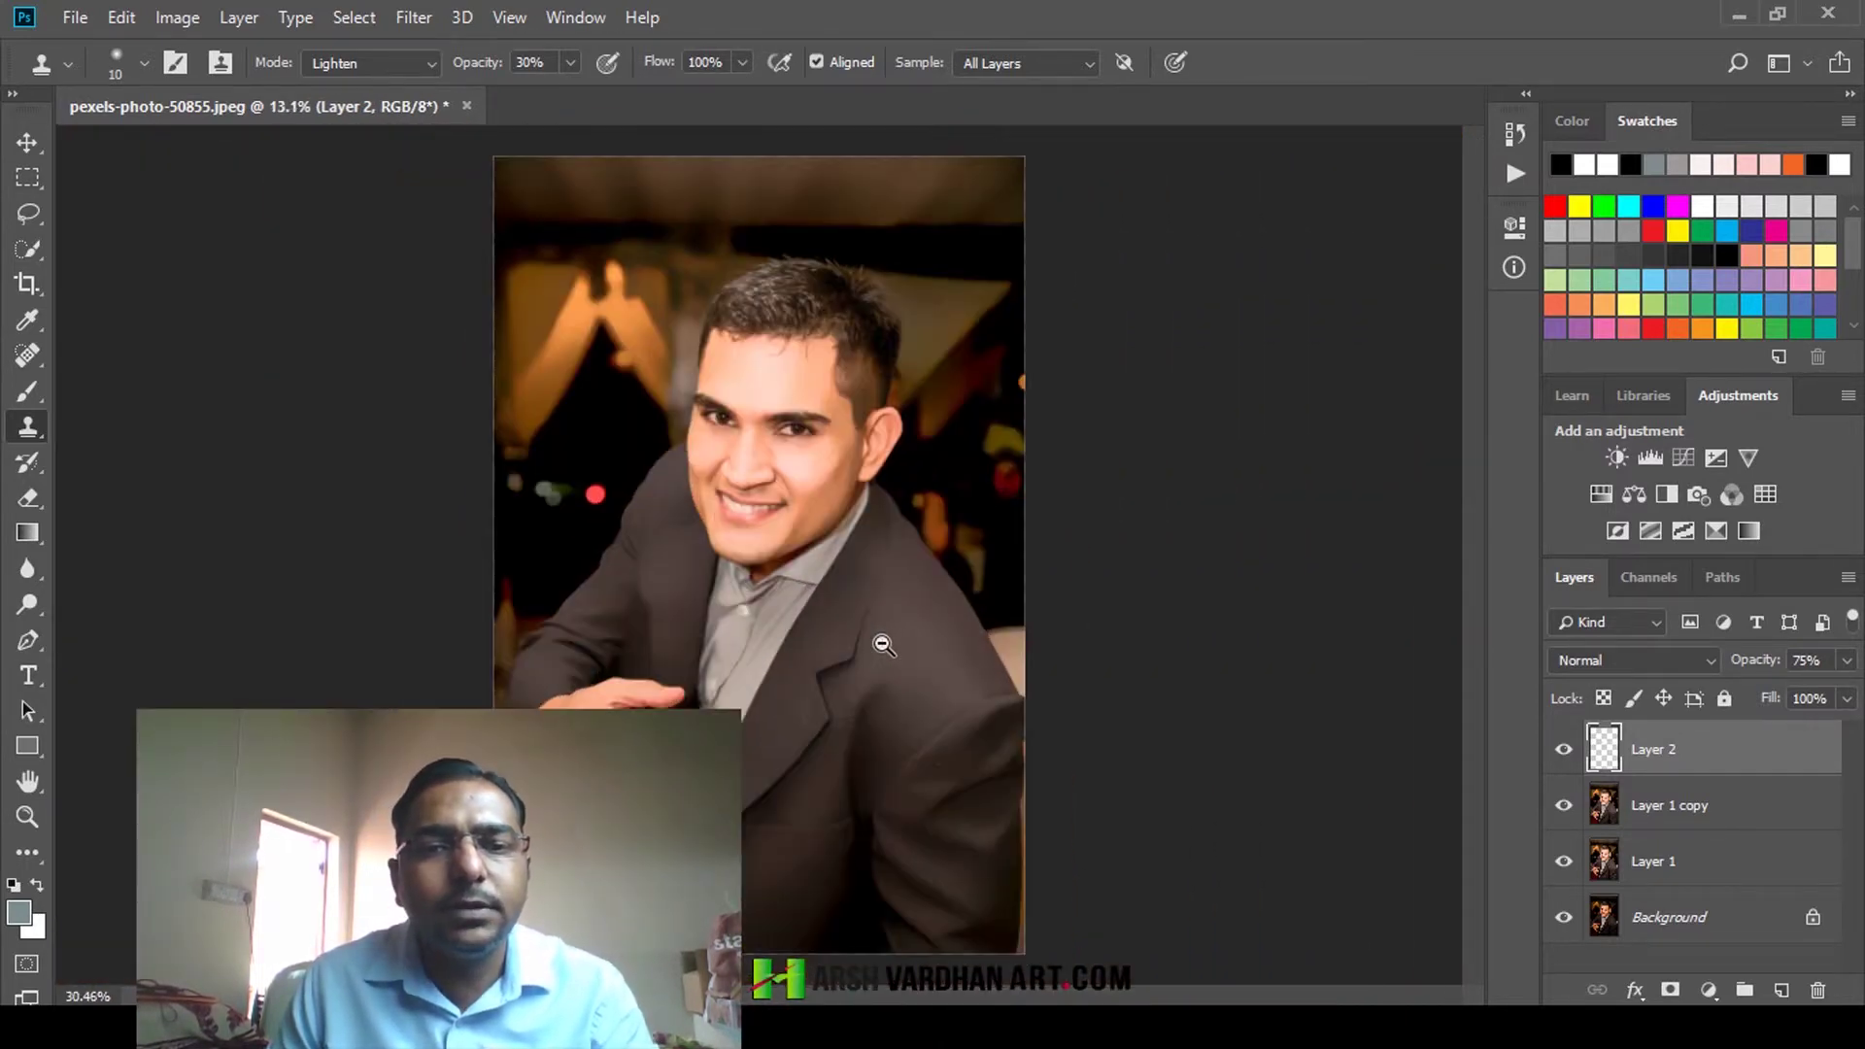
left_click_drag(874, 532, 864, 533)
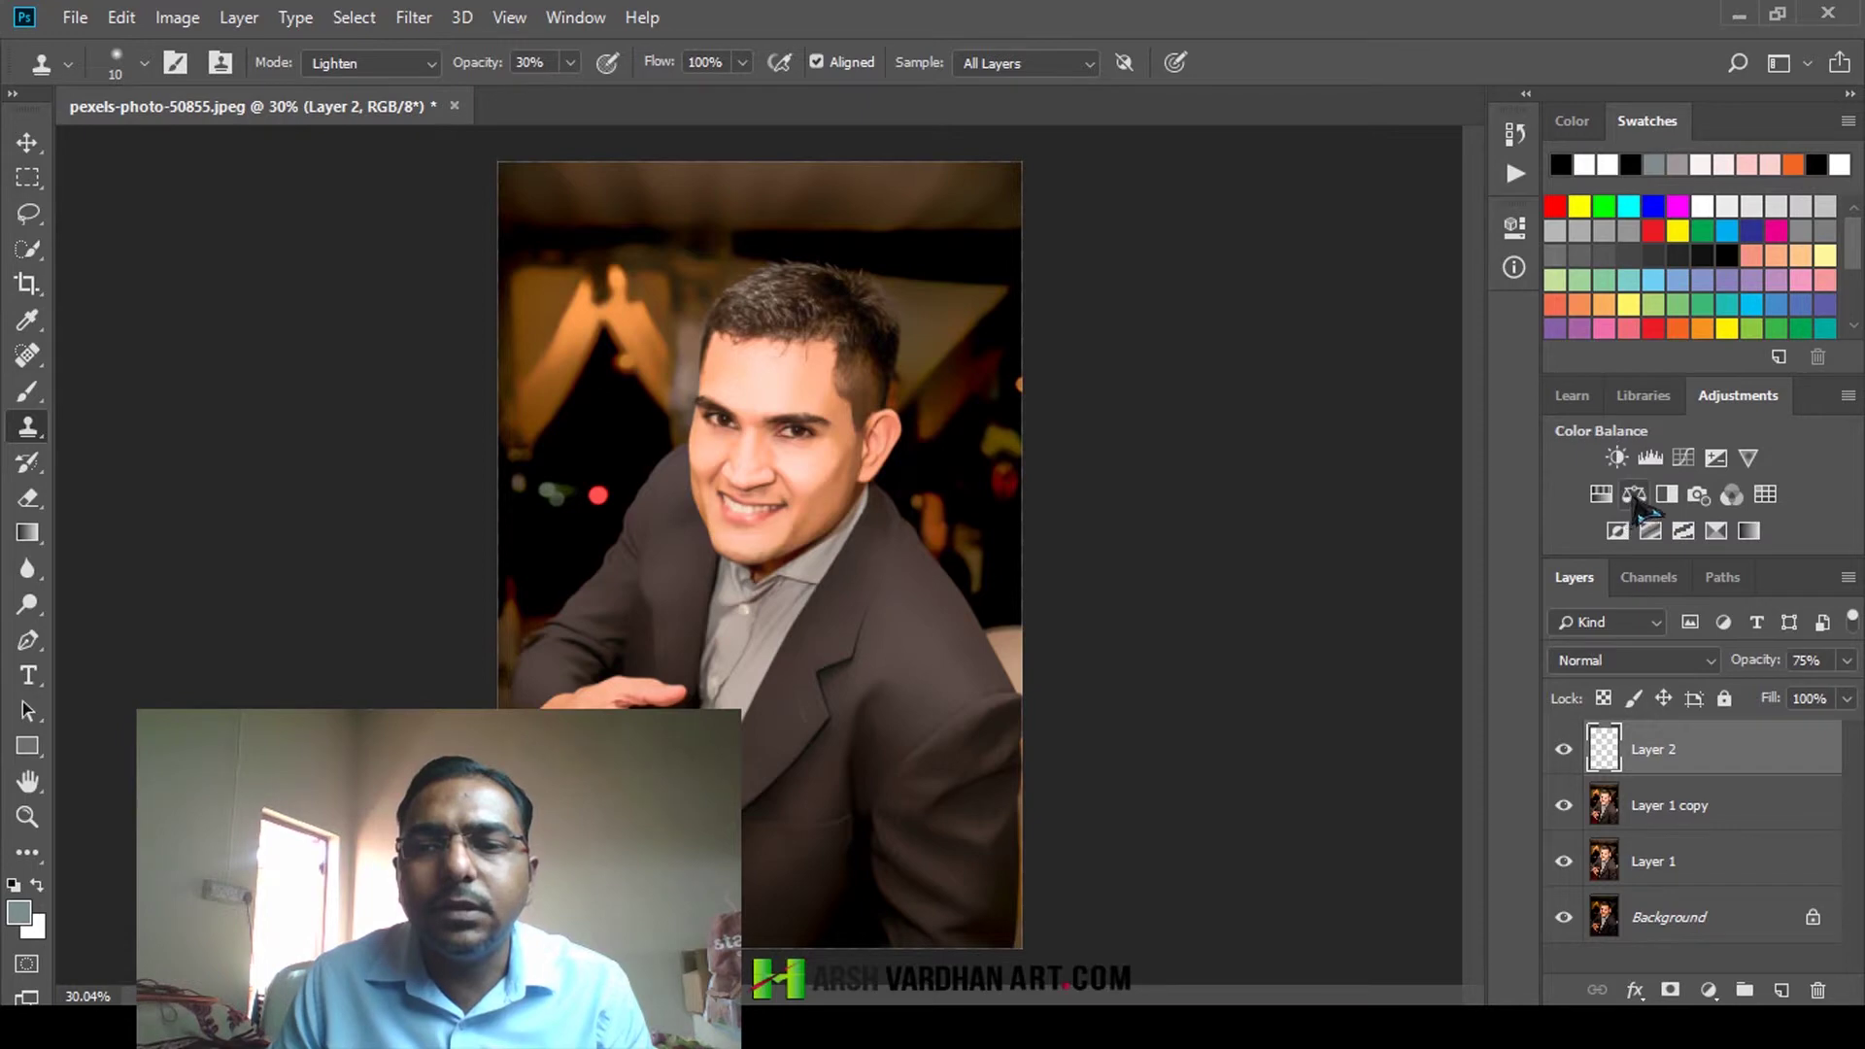
left_click(1684, 458)
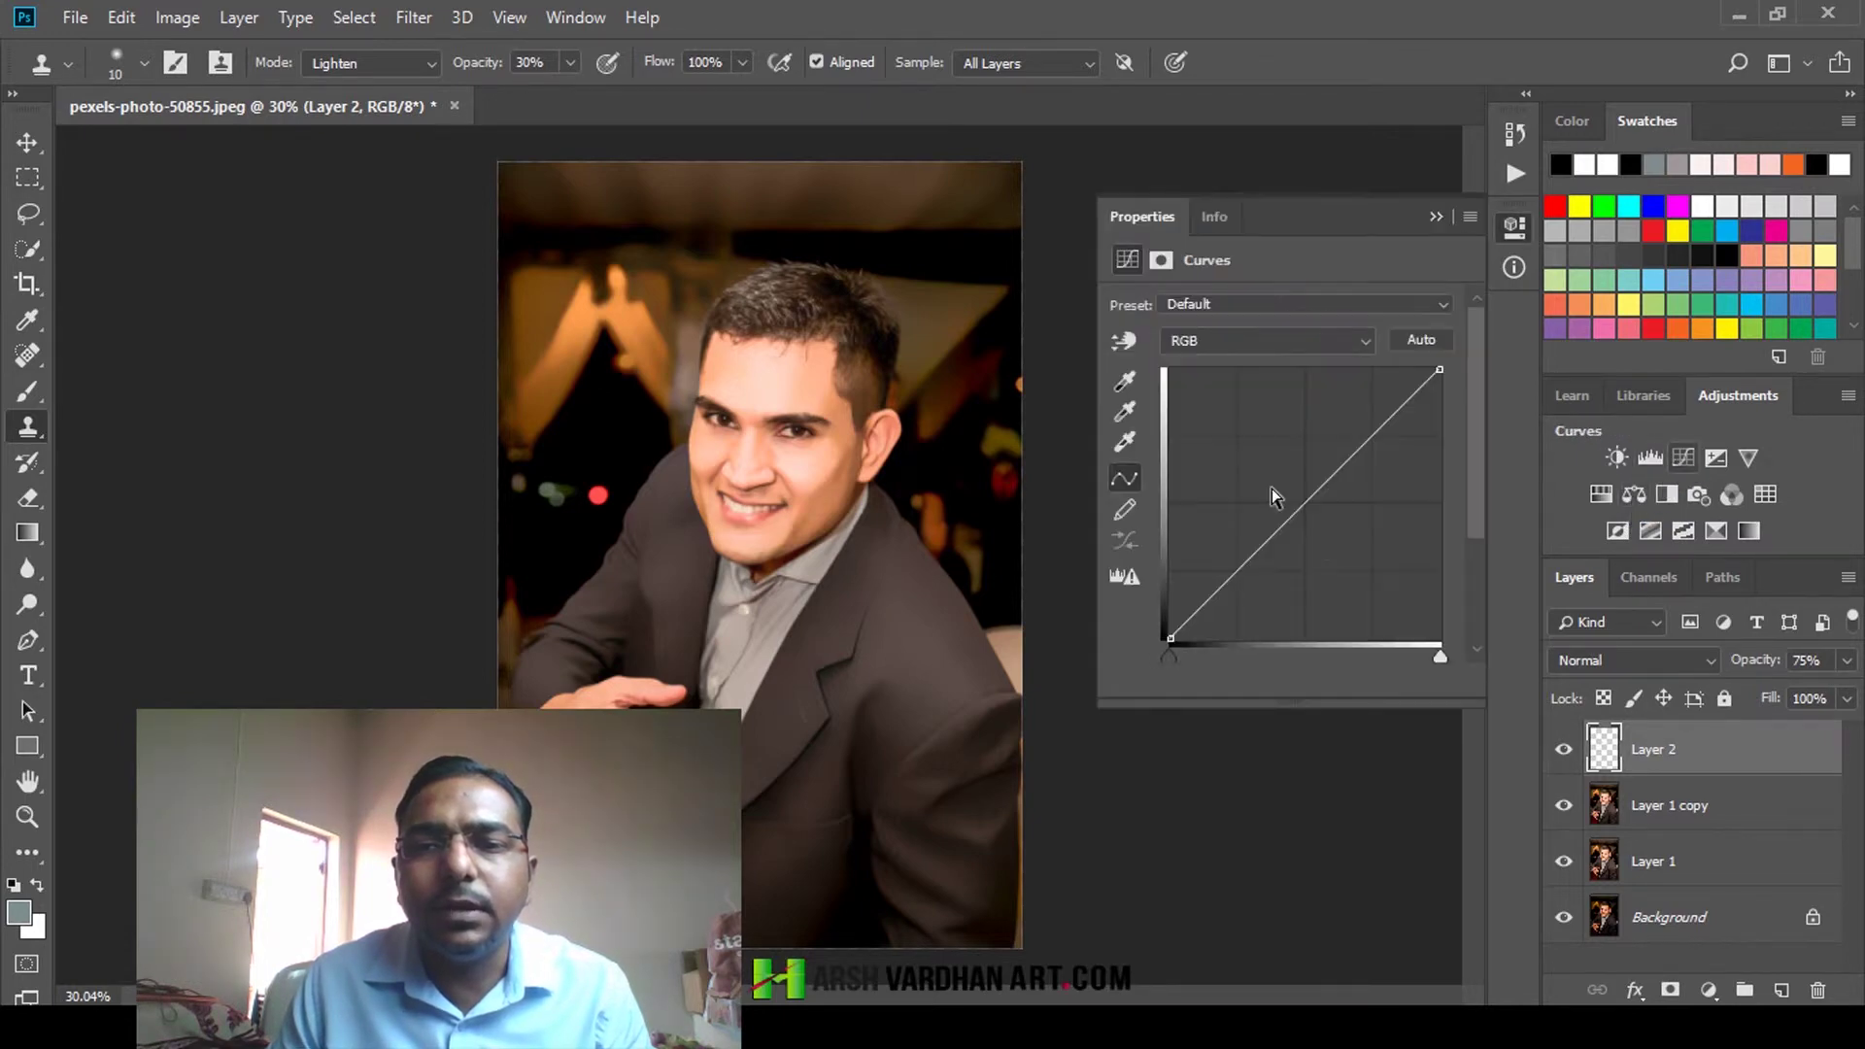
left_click(1240, 575)
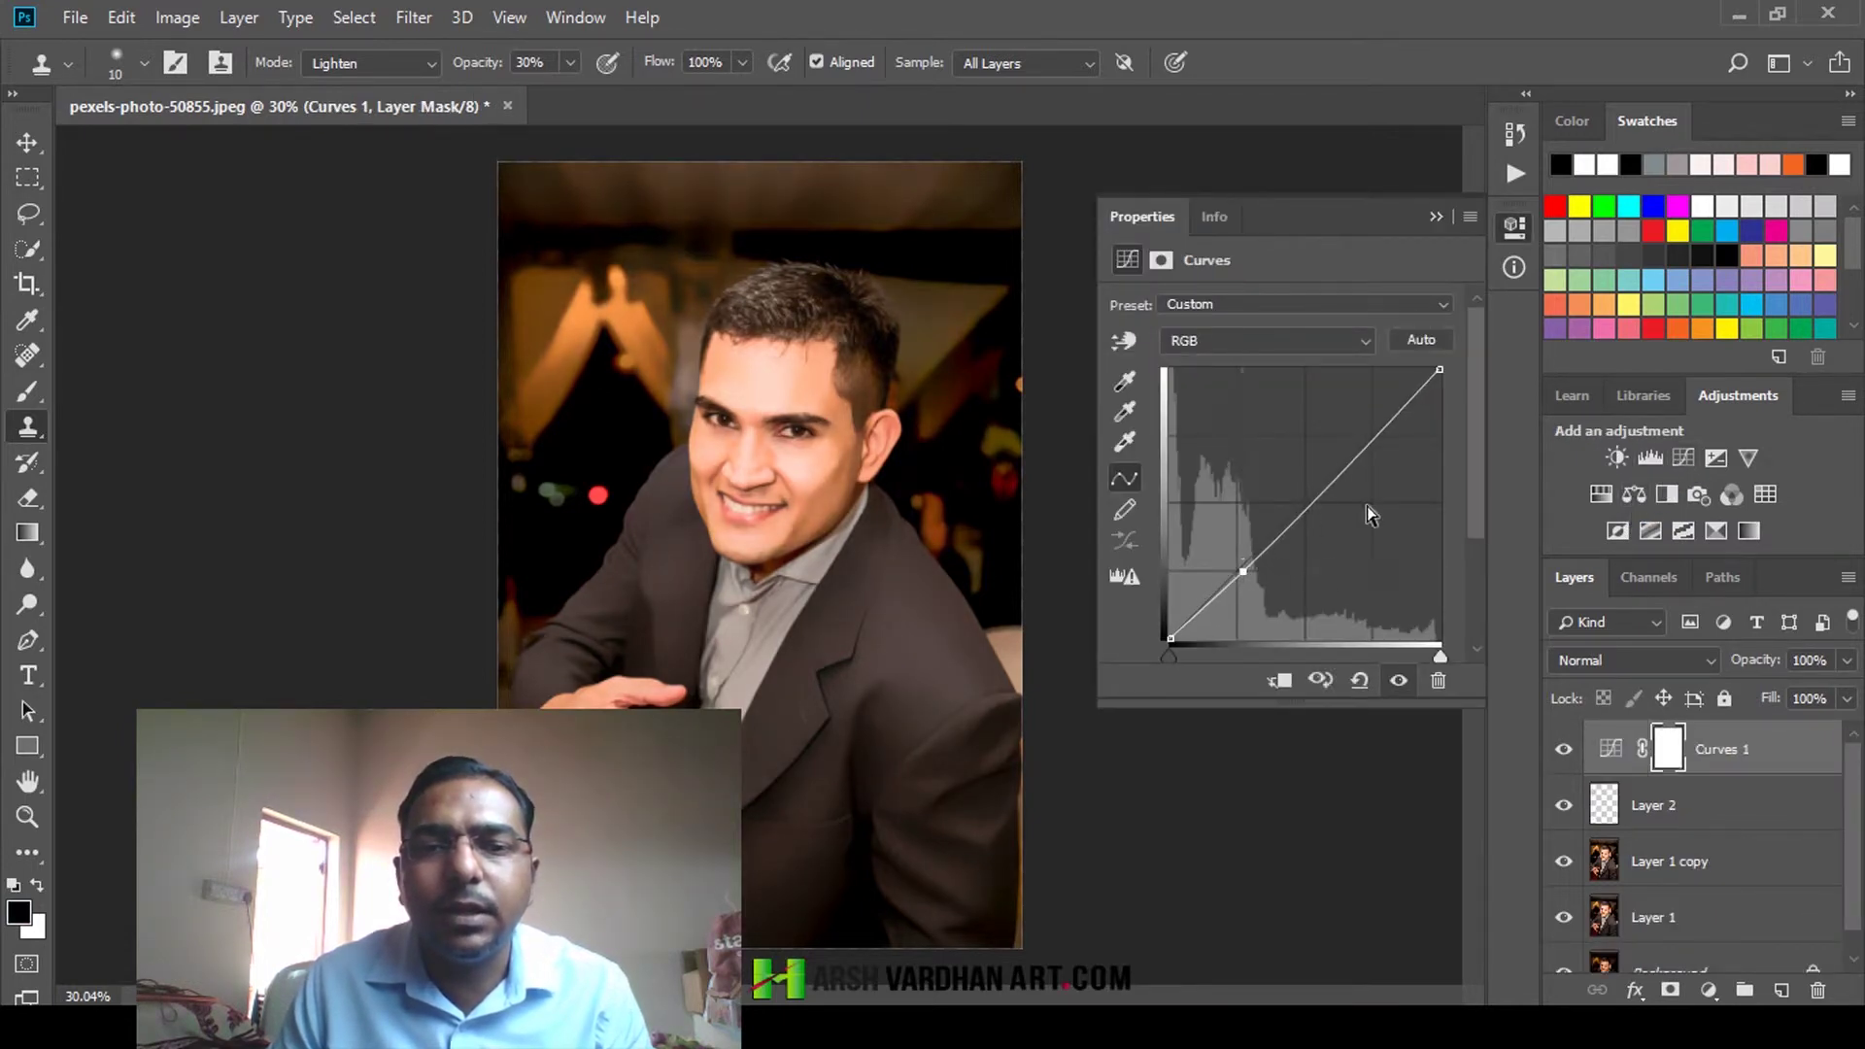
left_click(1358, 443)
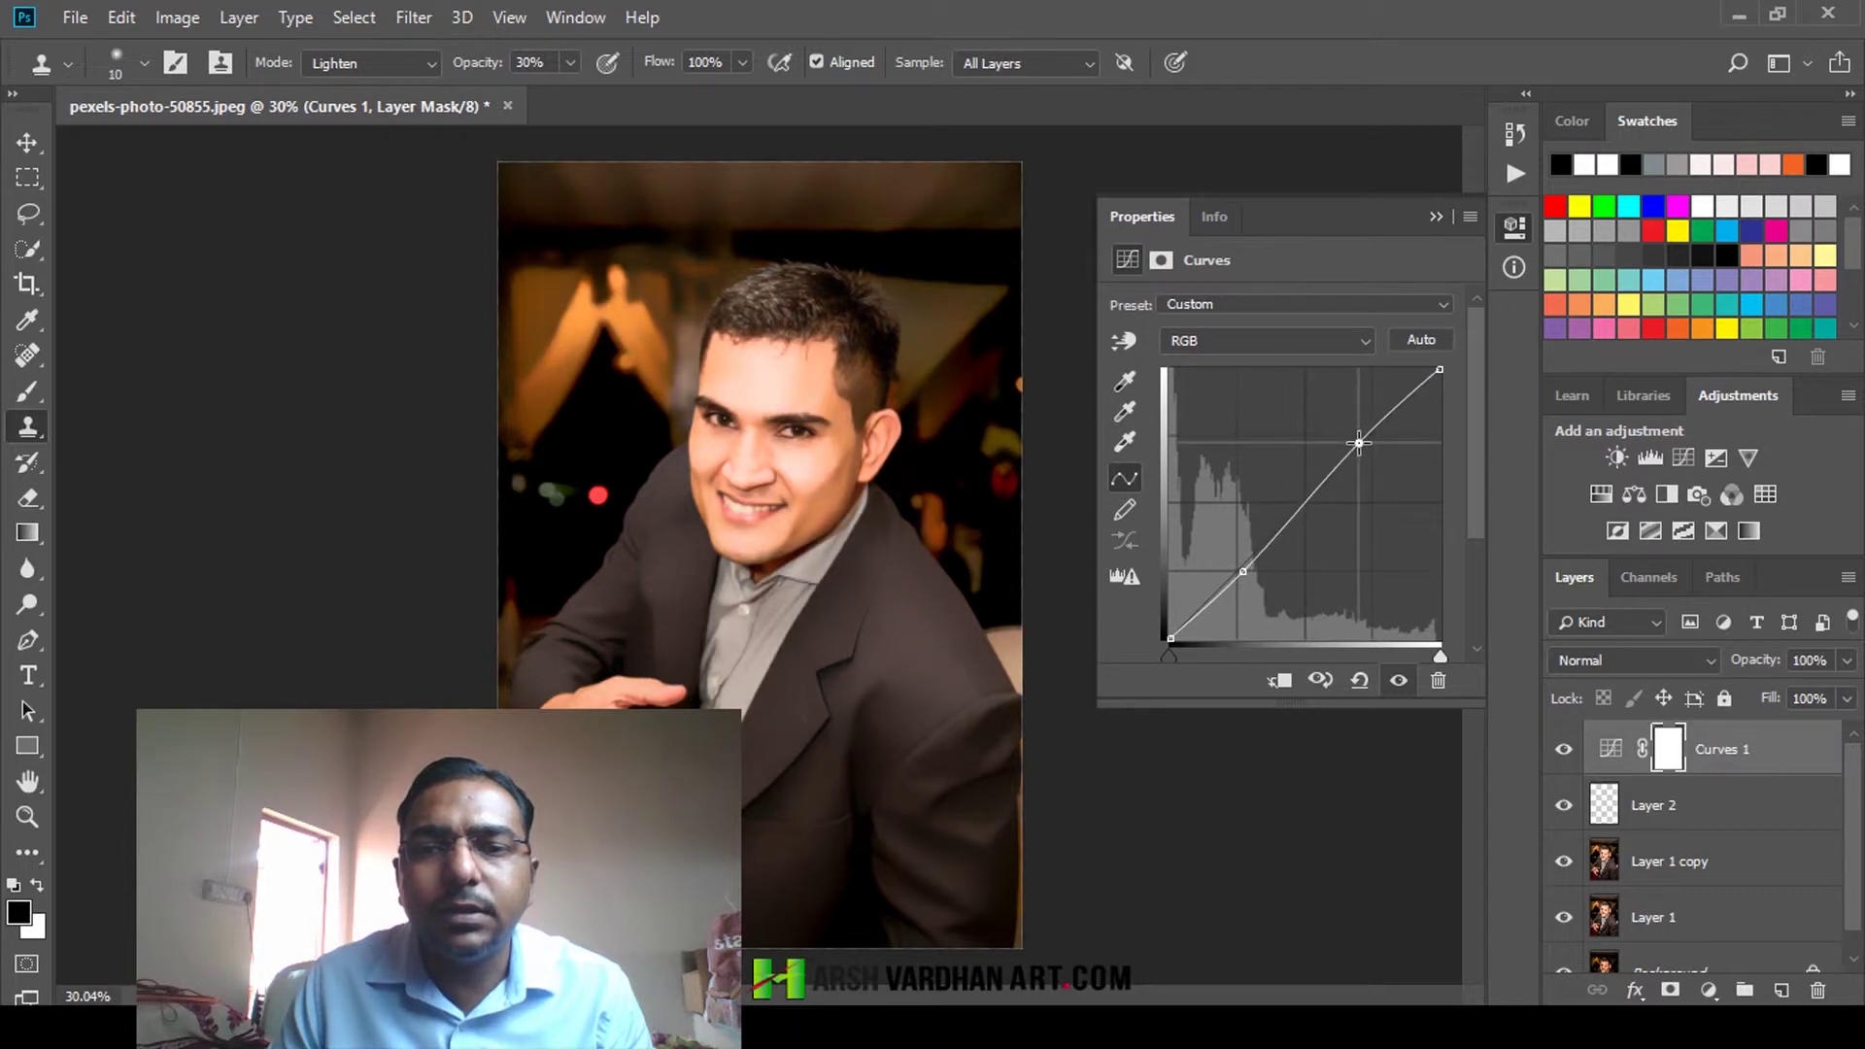
left_click_drag(1249, 579, 1234, 579)
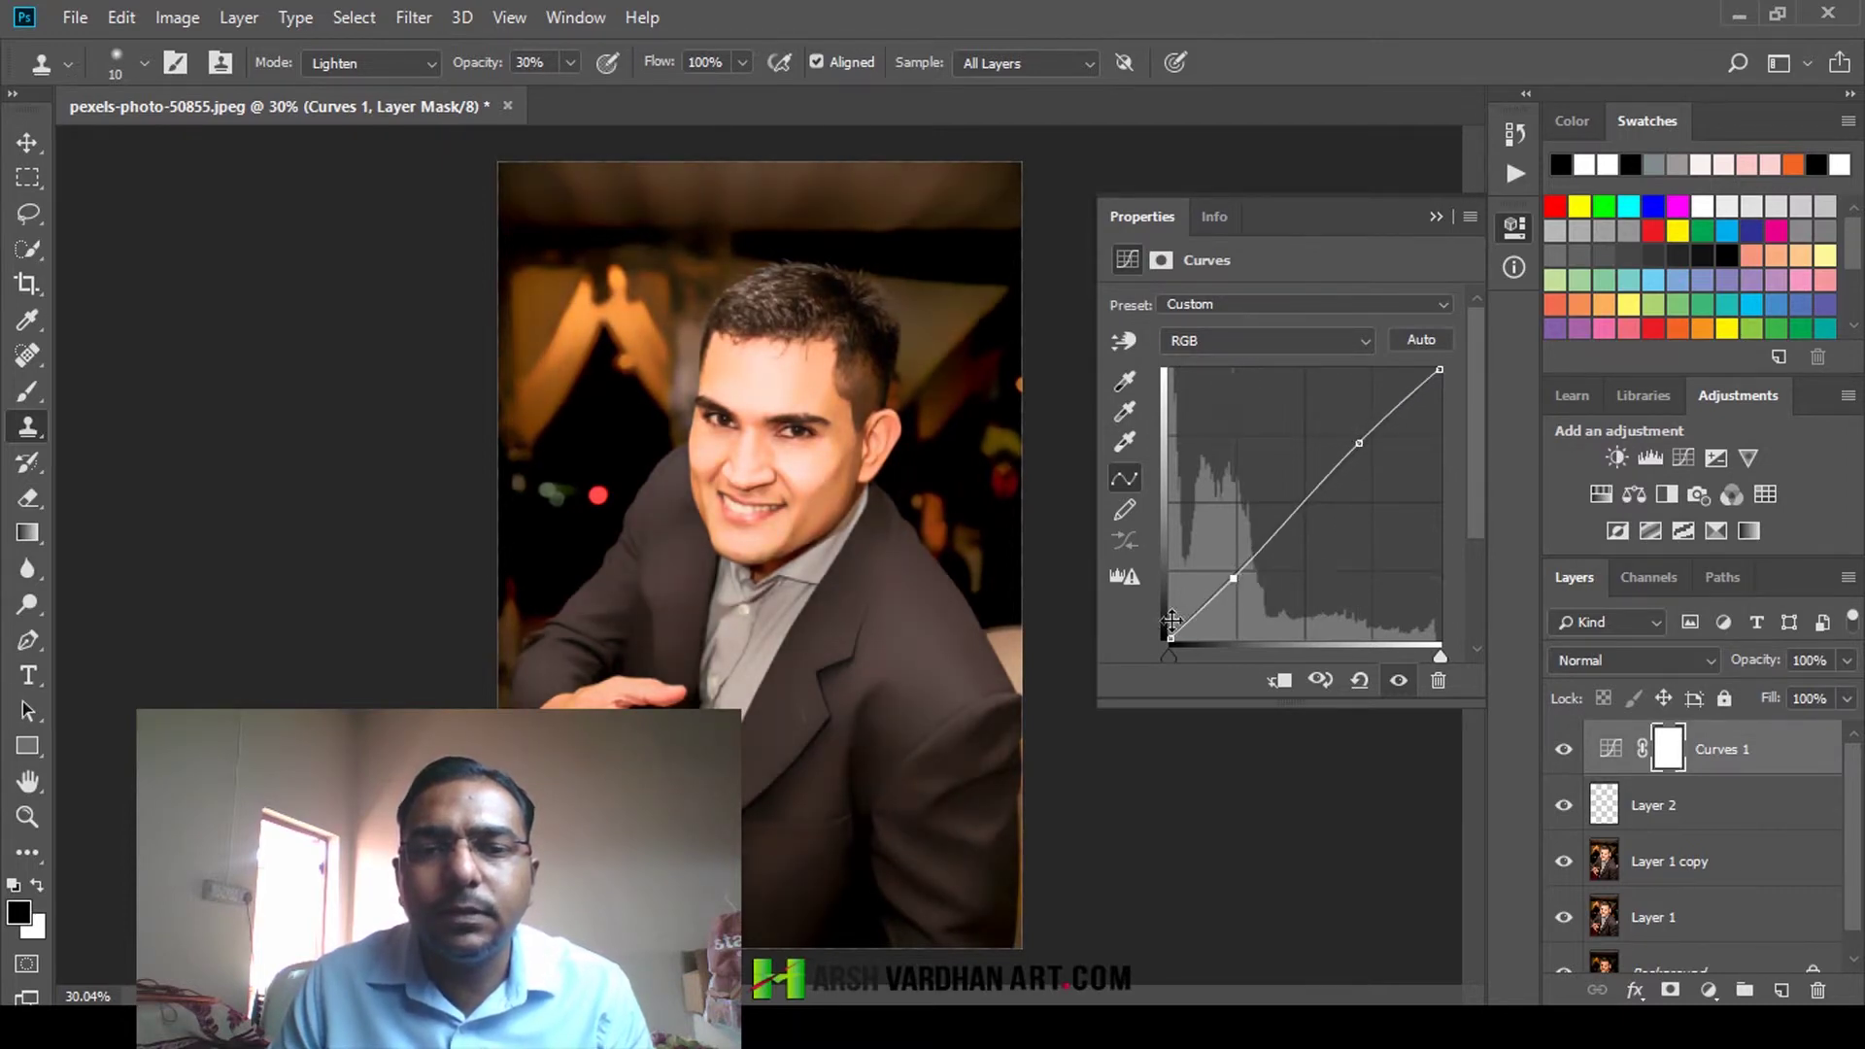
left_click_drag(1168, 640, 1160, 631)
Anchor the Red channel curve at its midpoint and move its white and black points slightly inward
left_click(1263, 340)
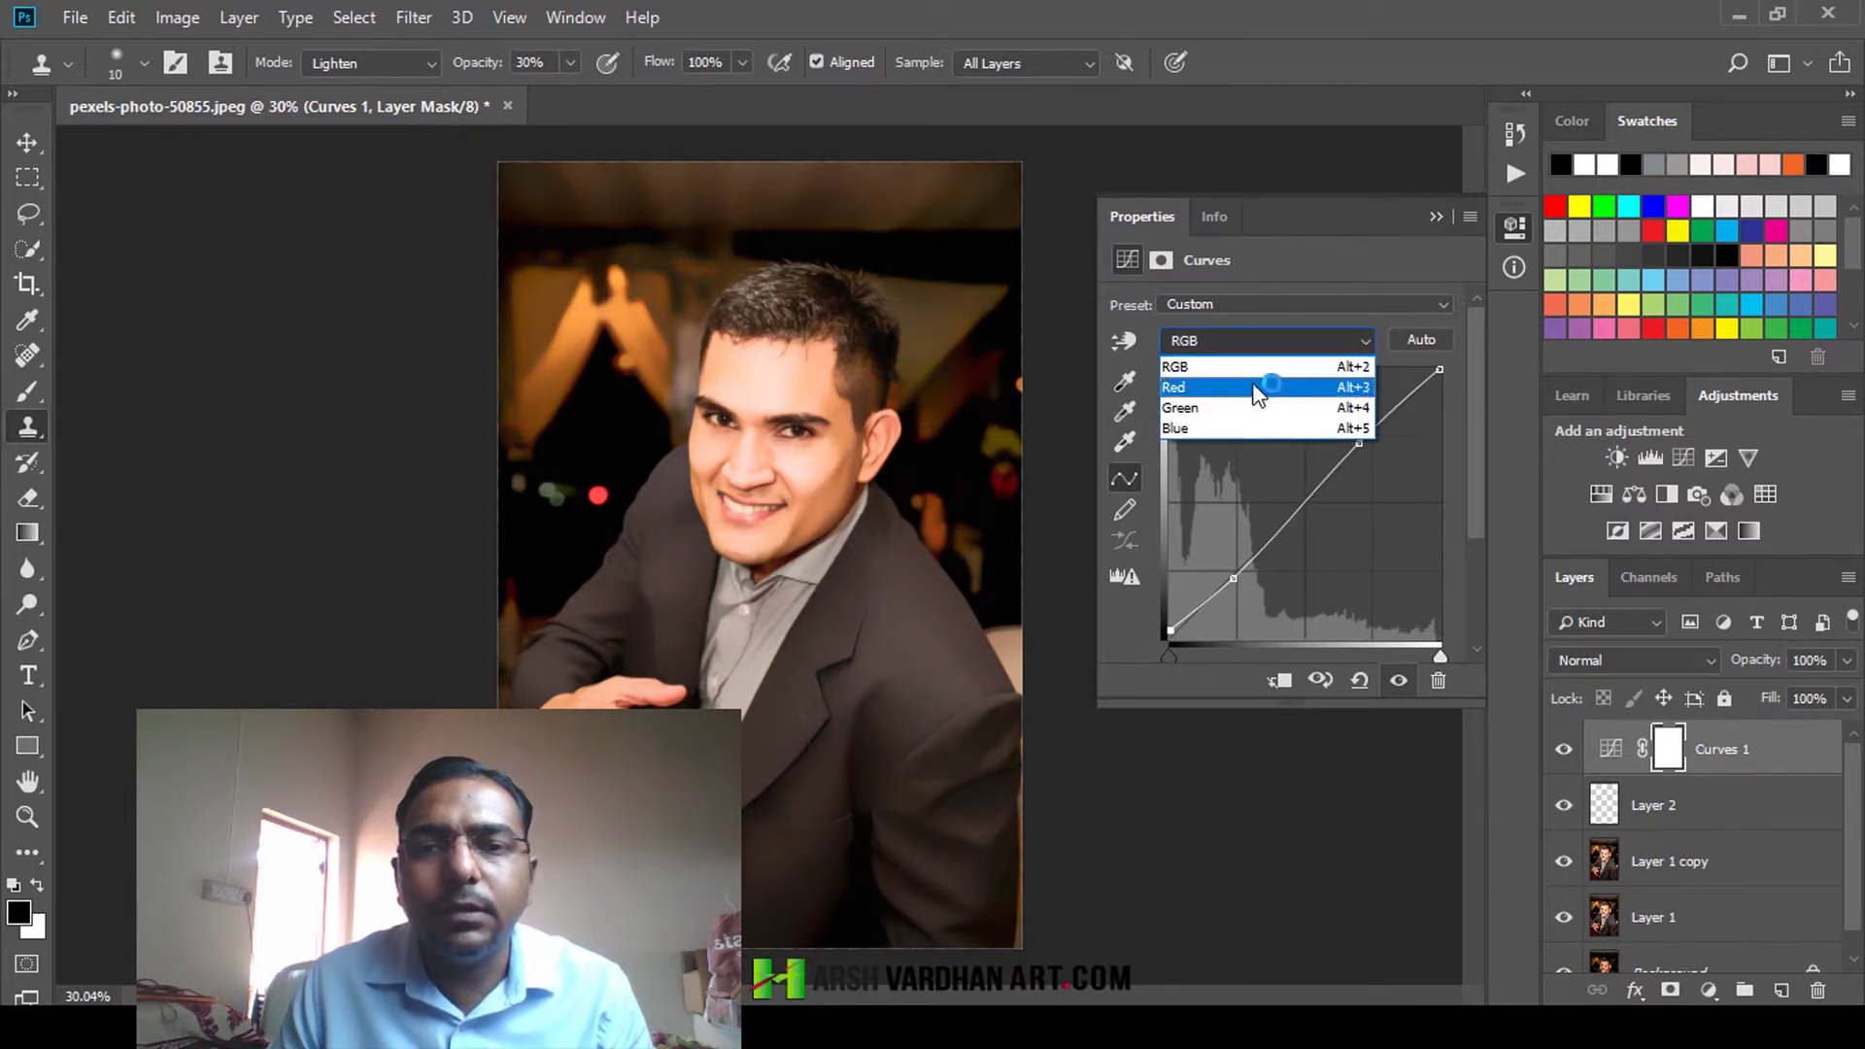
left_click(1253, 390)
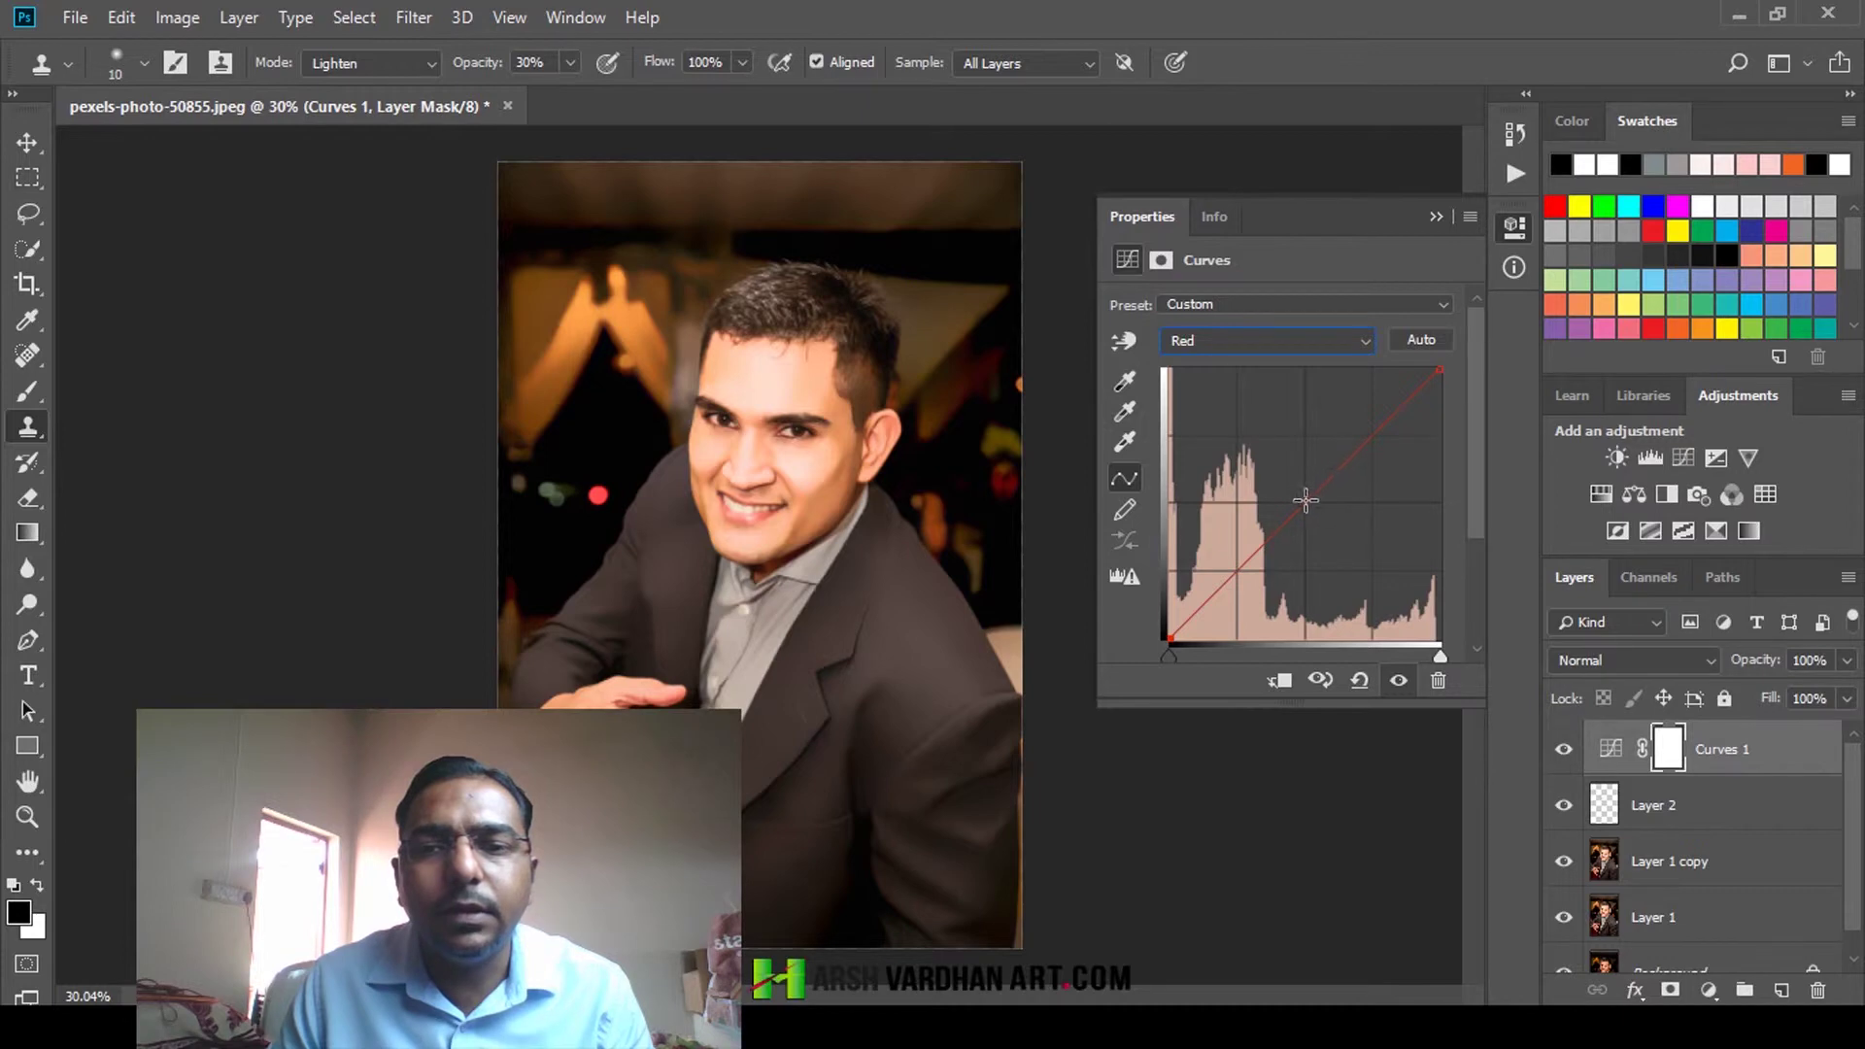
left_click_drag(1439, 366, 1426, 365)
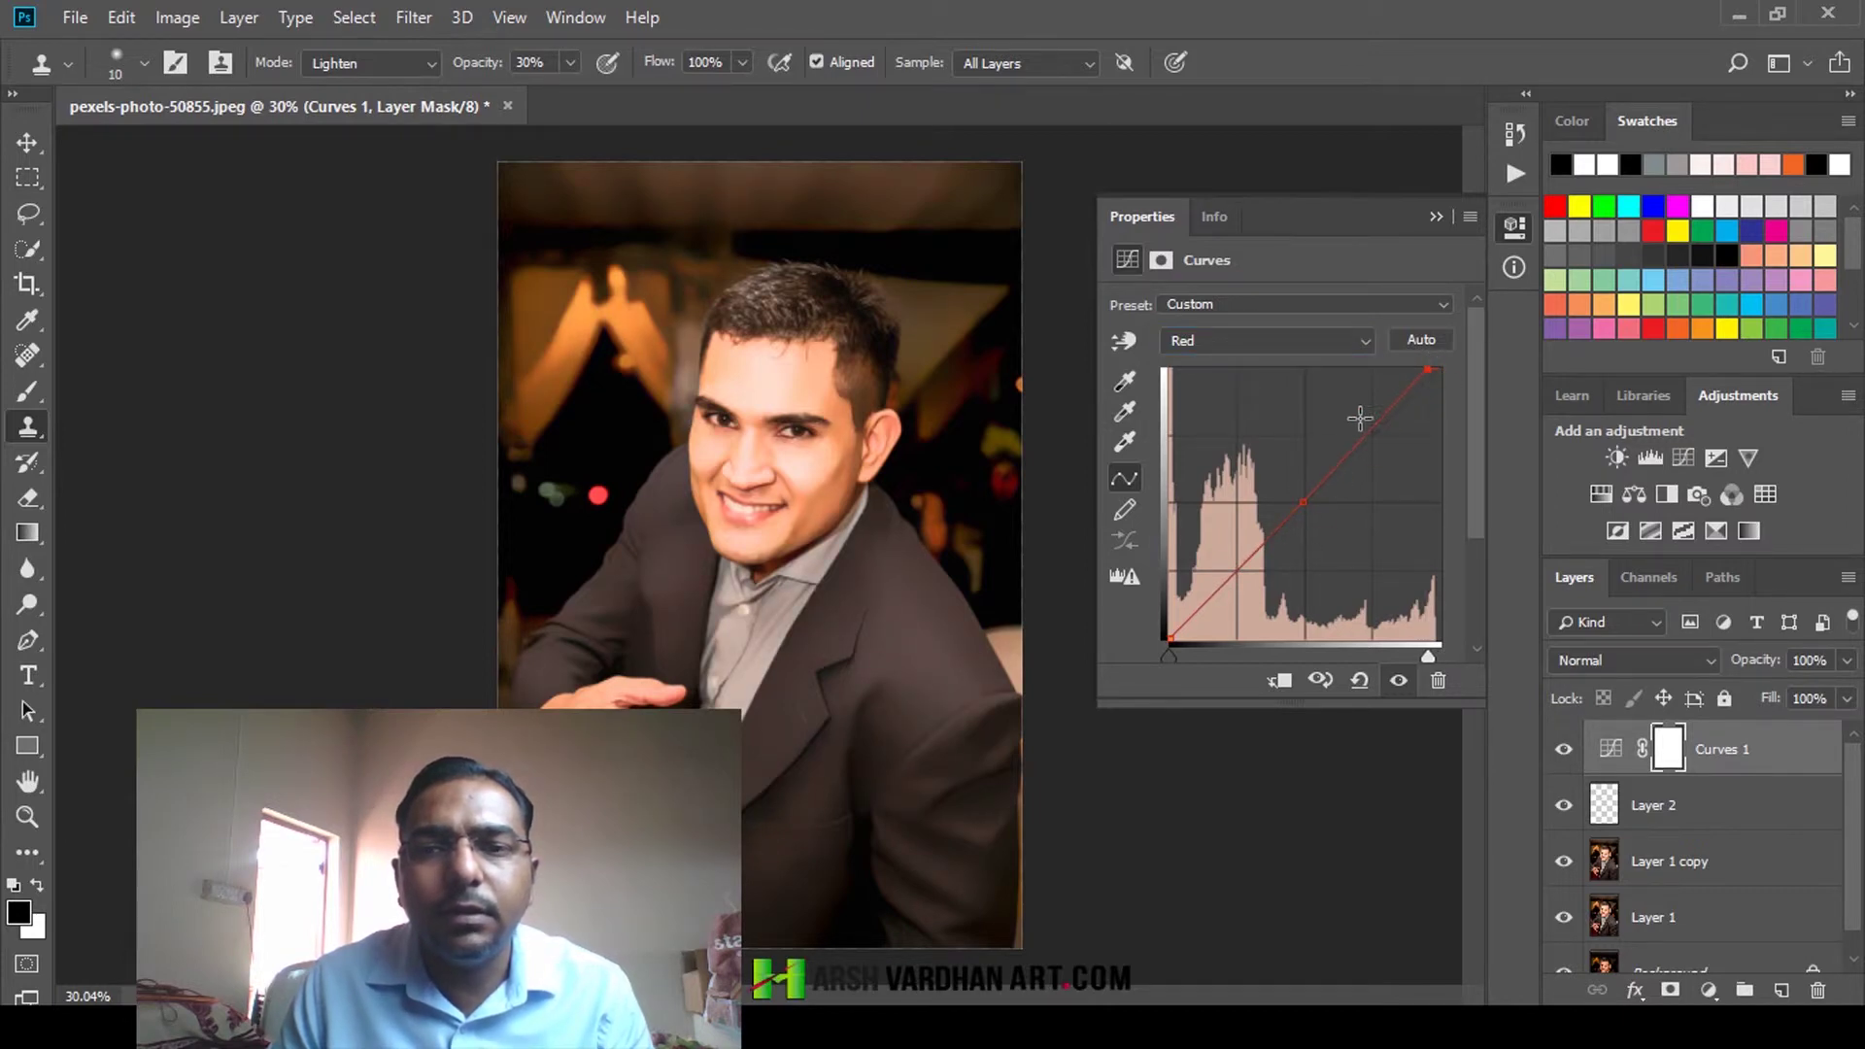
left_click_drag(1172, 636, 1176, 639)
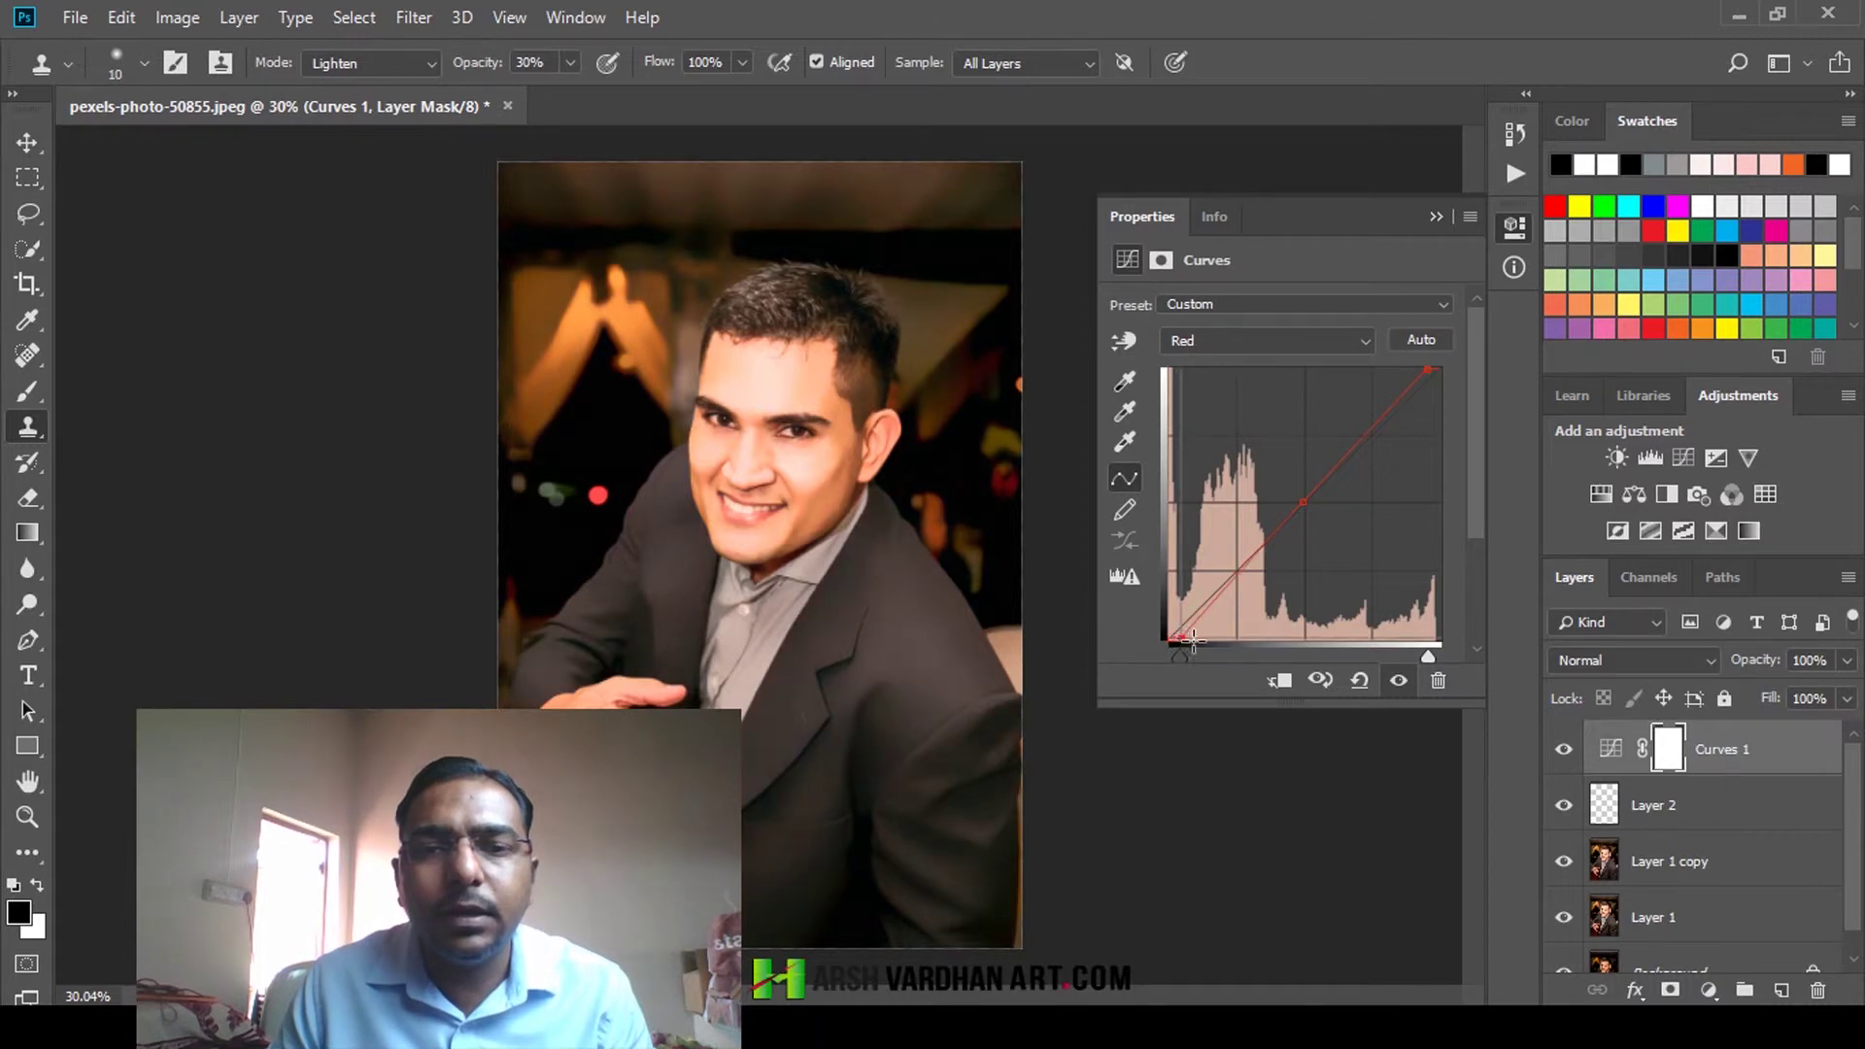
Anchor the Blue channel curve at its midpoint, lower its white point slightly and raise its black point to tint the shadows blue
left_click(1226, 340)
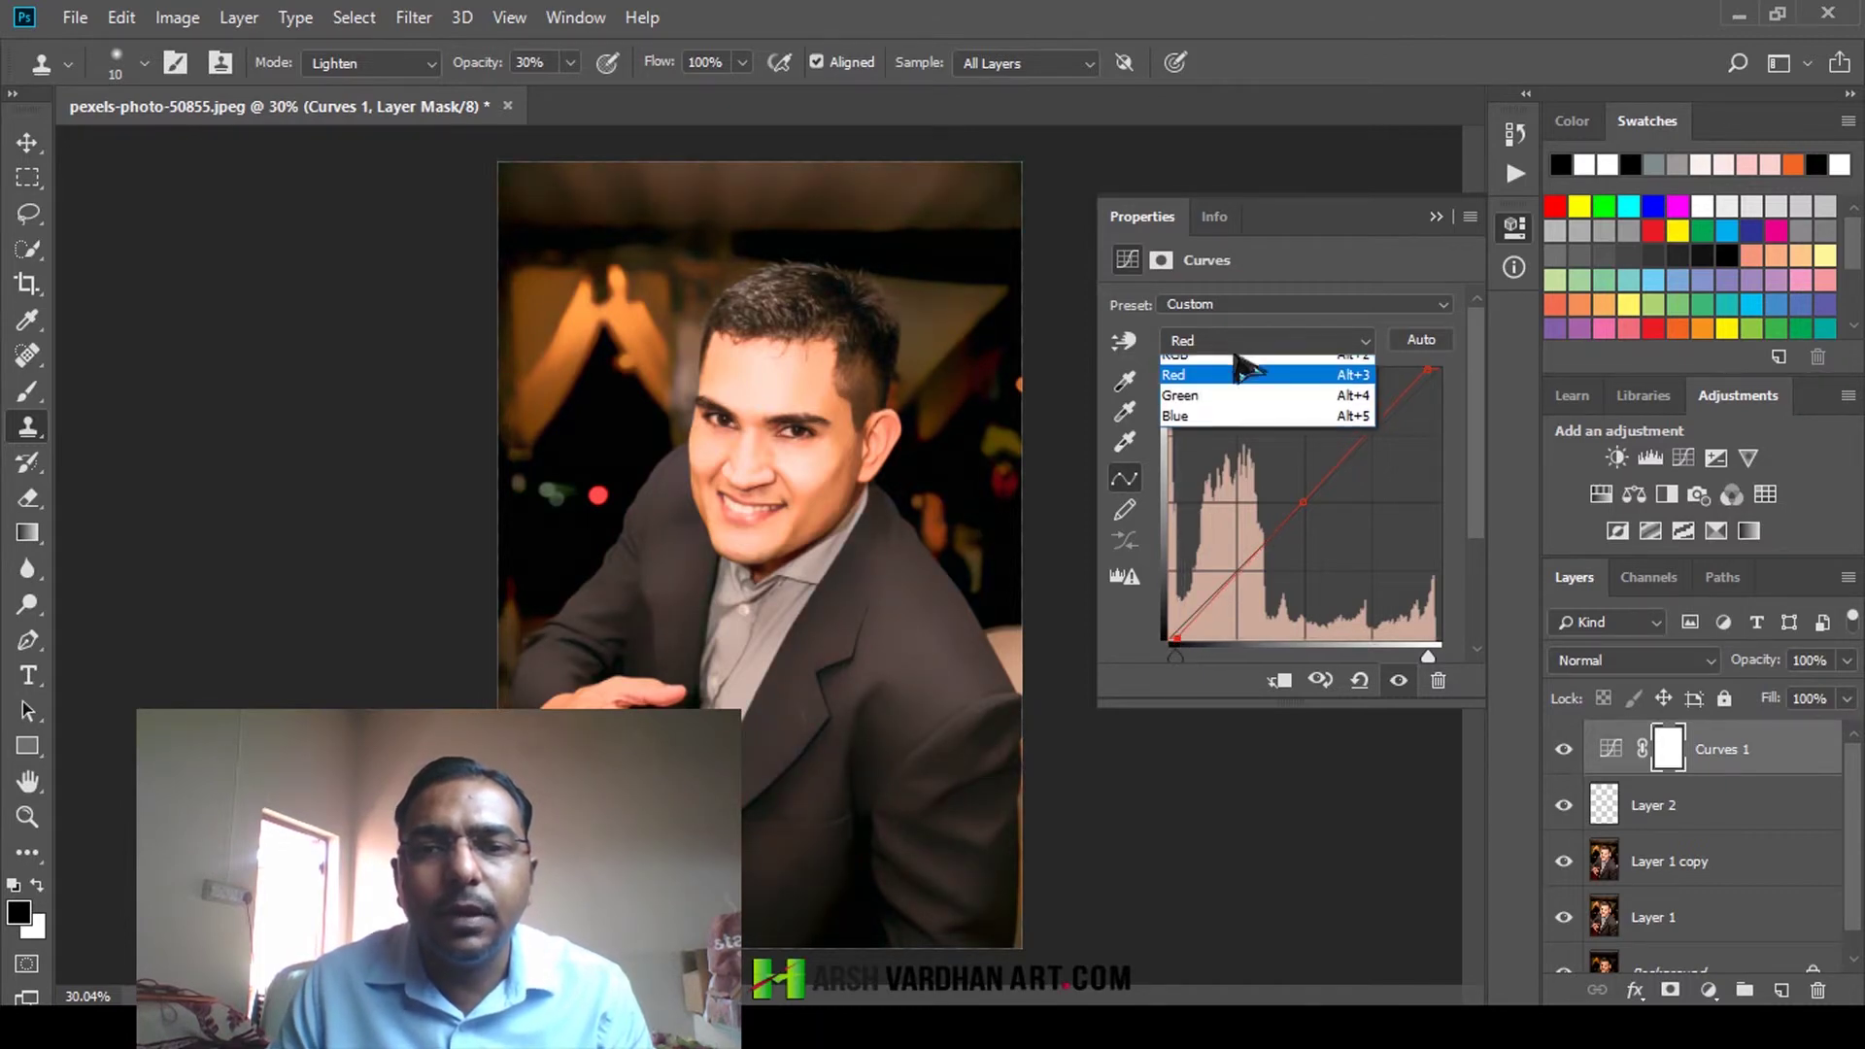
left_click(1229, 424)
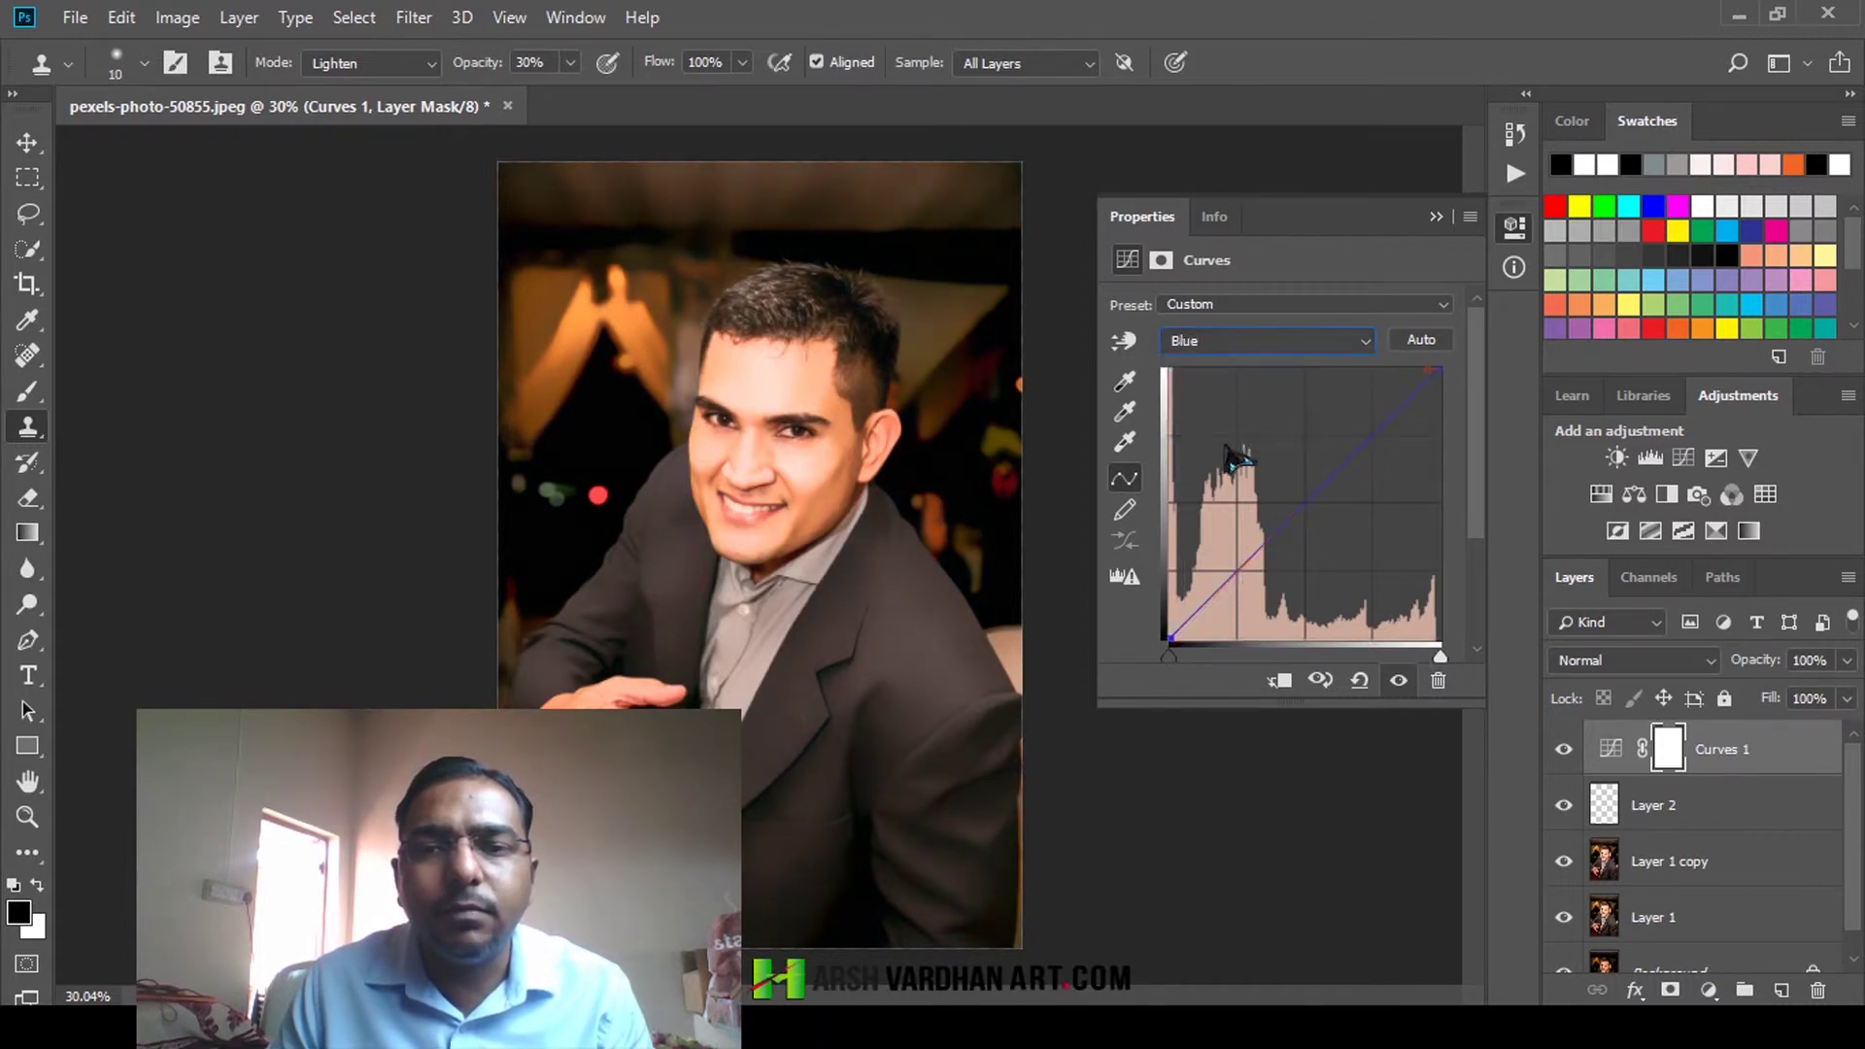
left_click(1306, 503)
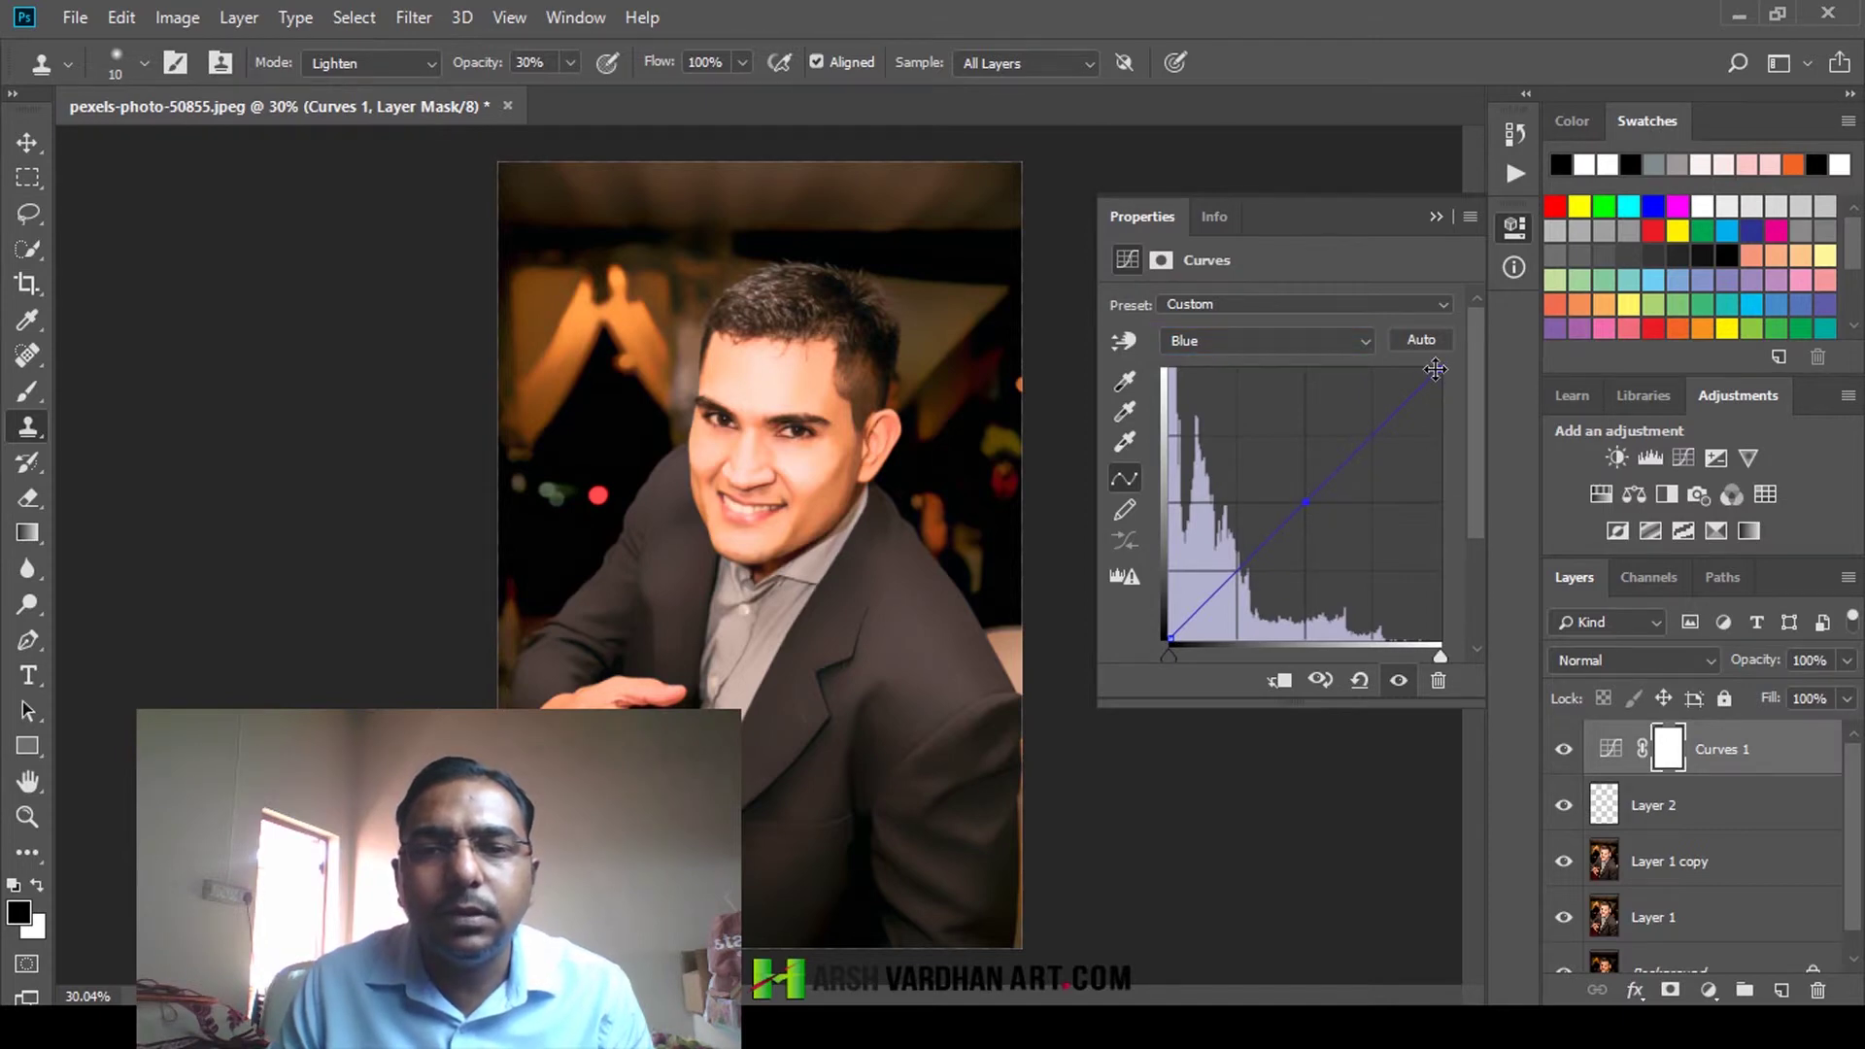
left_click_drag(1435, 369, 1439, 384)
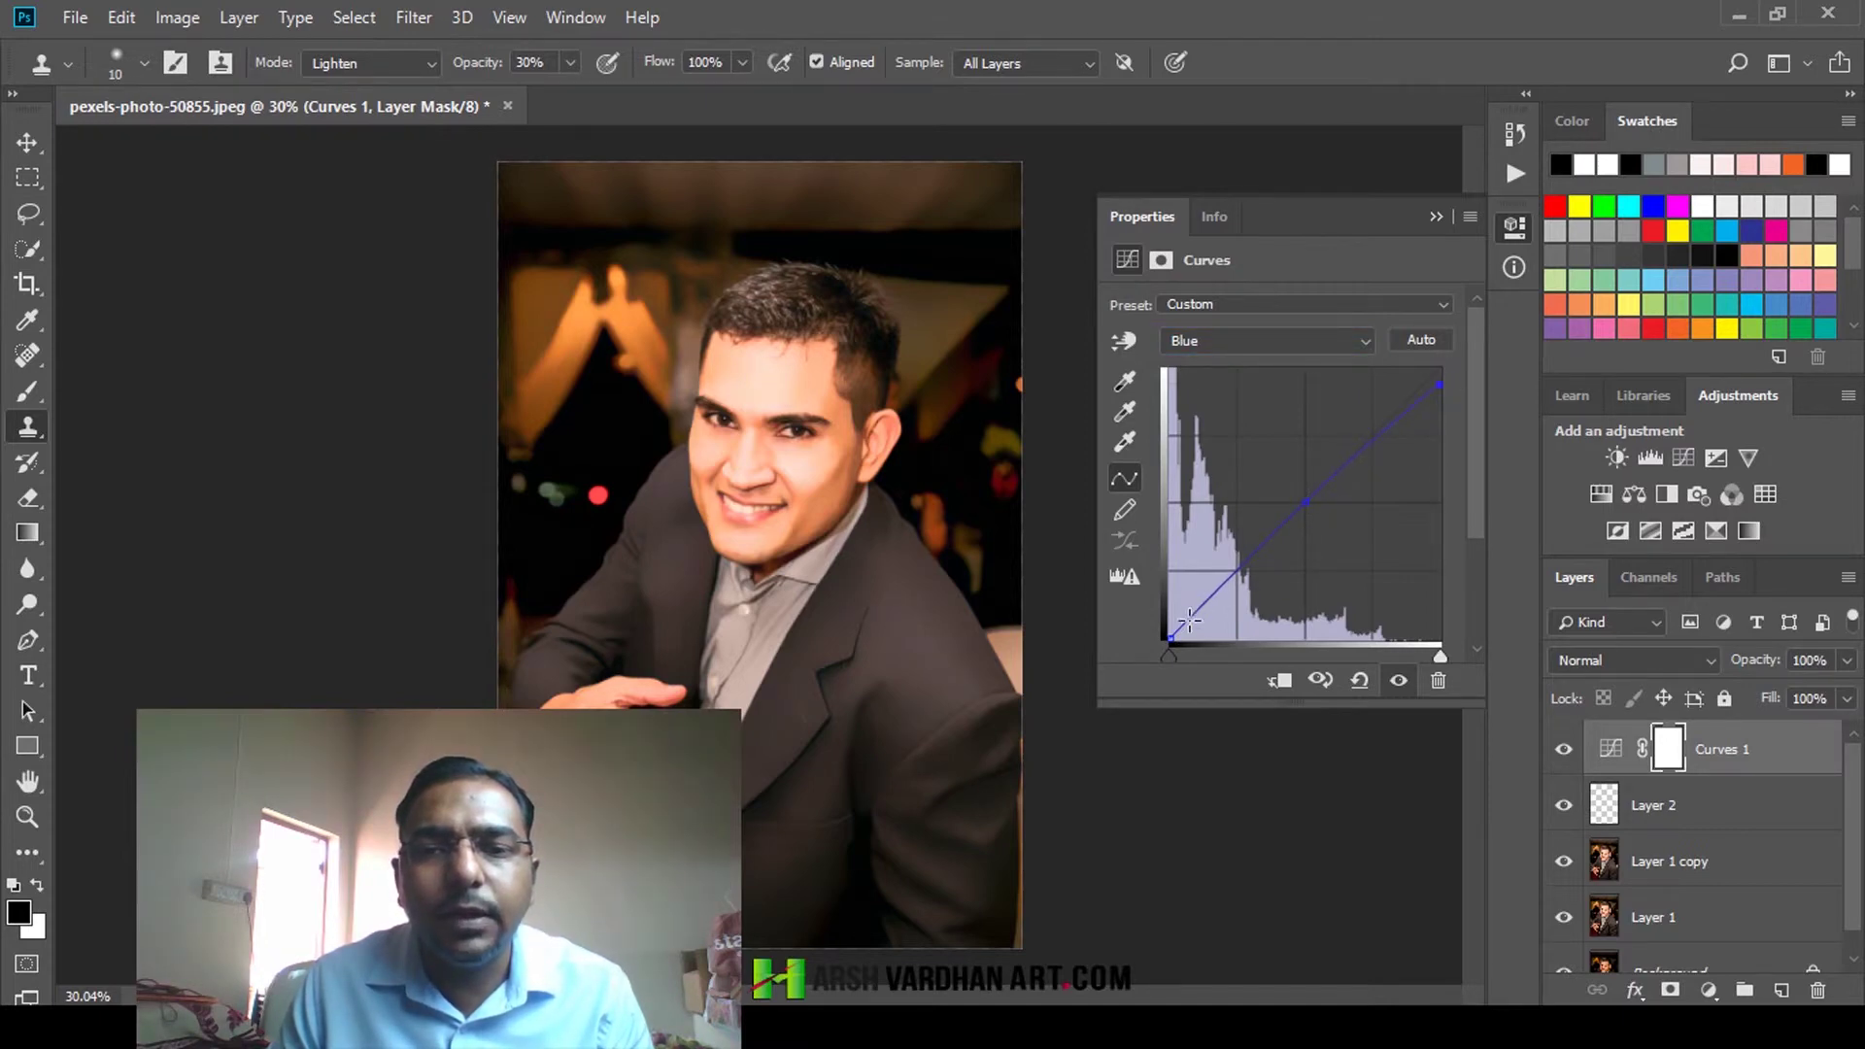
mouse_move(1174, 636)
left_mouse_down()
mouse_move(1150, 618)
mouse_move(1167, 613)
left_mouse_up()
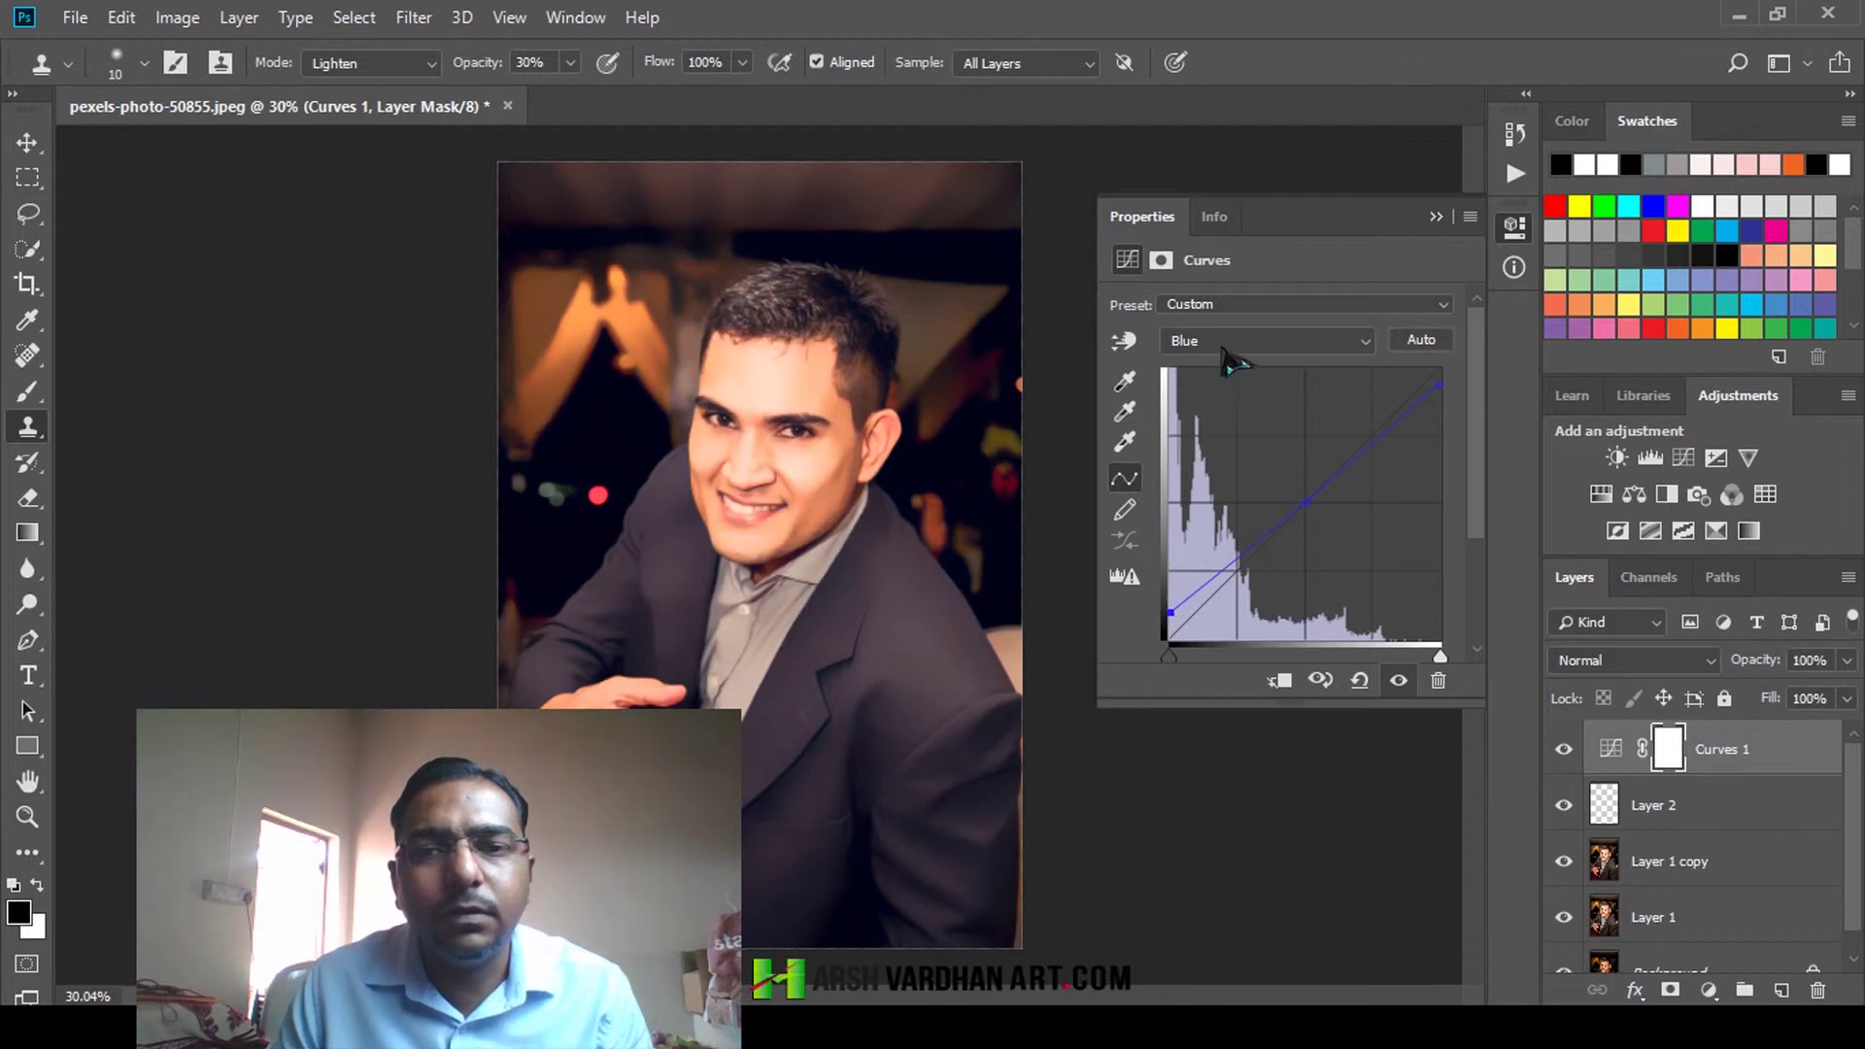
Anchor the Green channel curve at its midpoint and move its black and white points slightly inward
left_click(1240, 342)
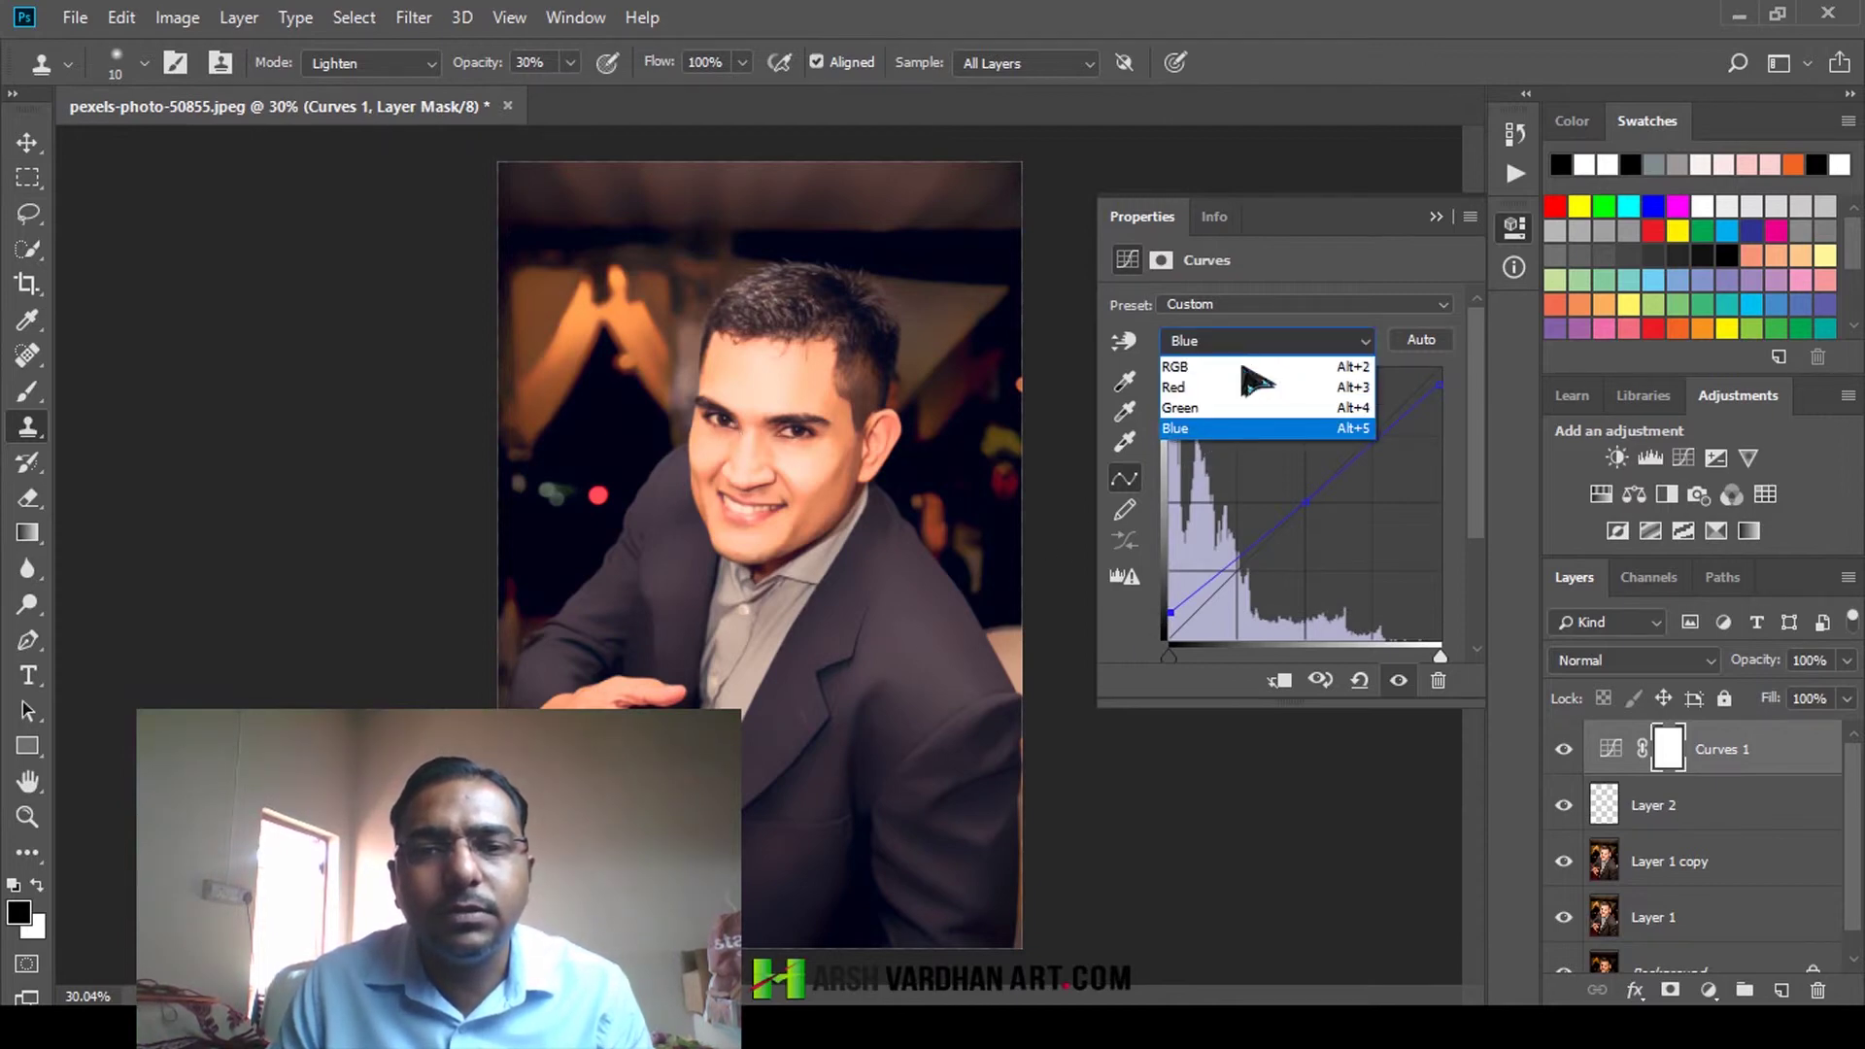
left_click(1234, 408)
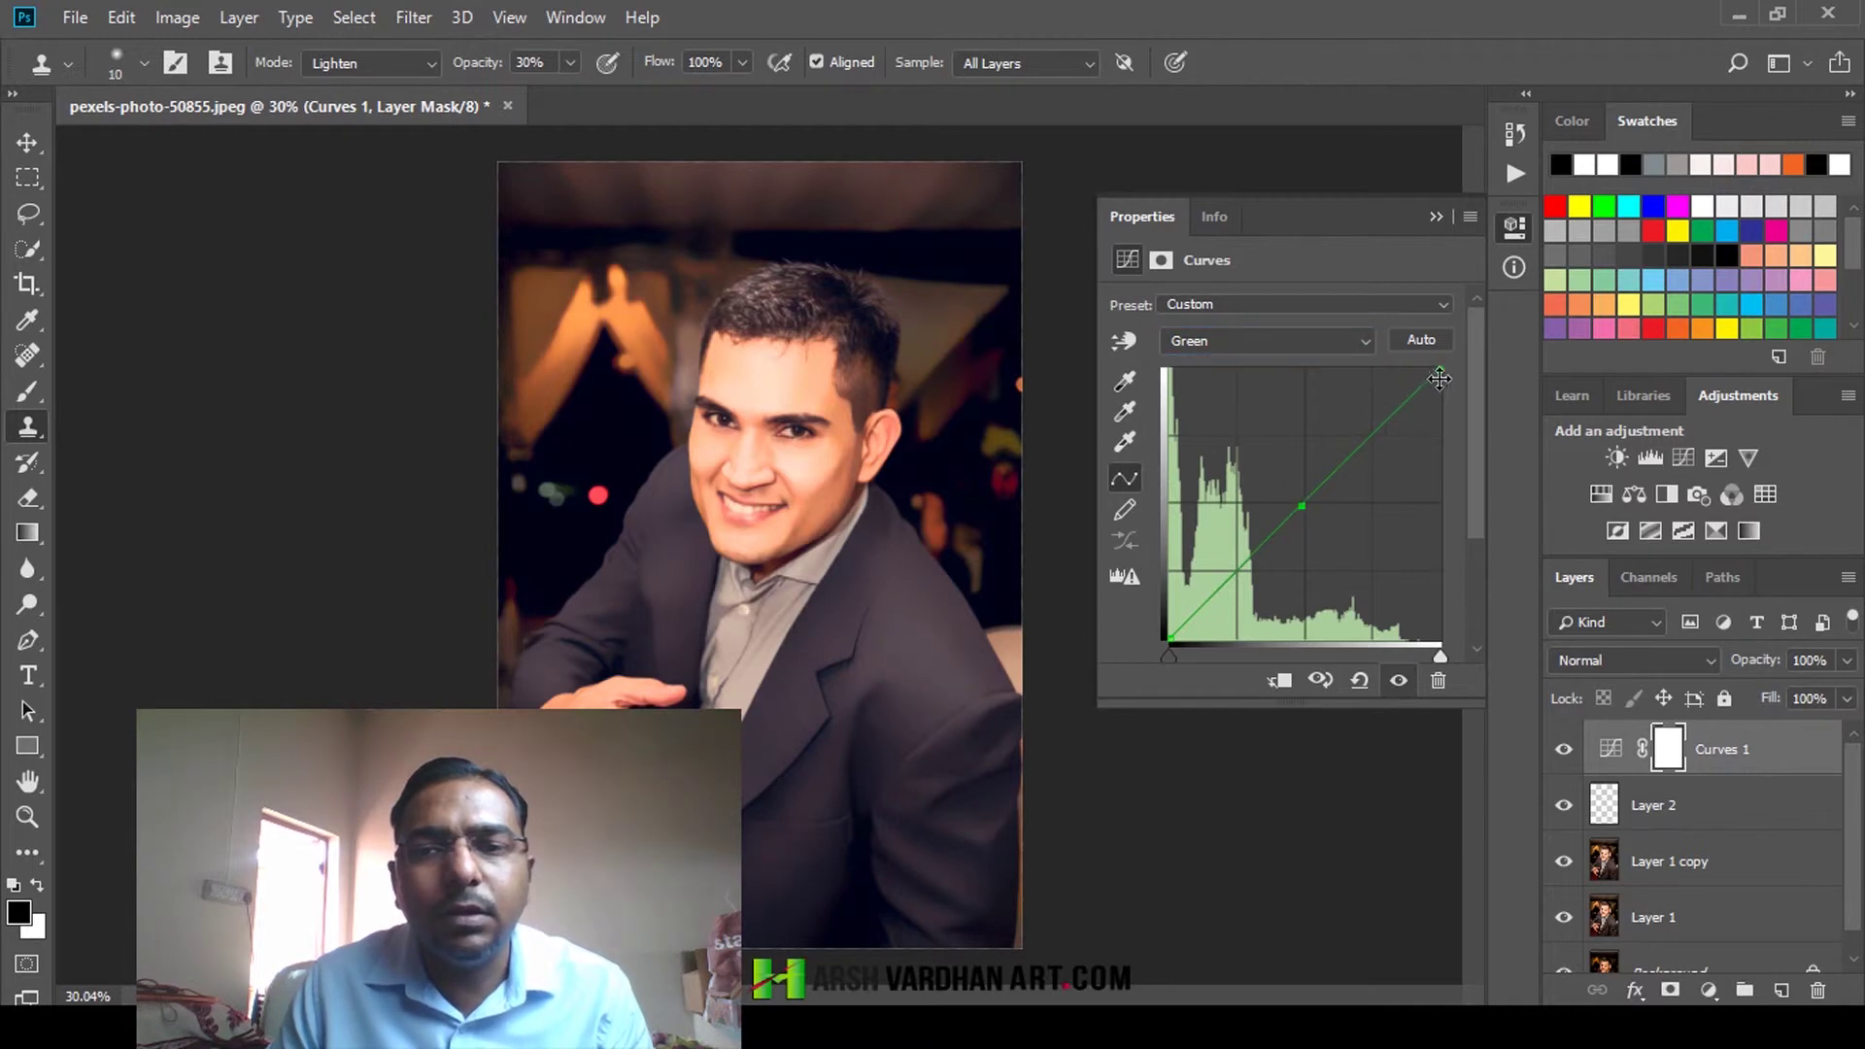
left_click_drag(1439, 371, 1445, 386)
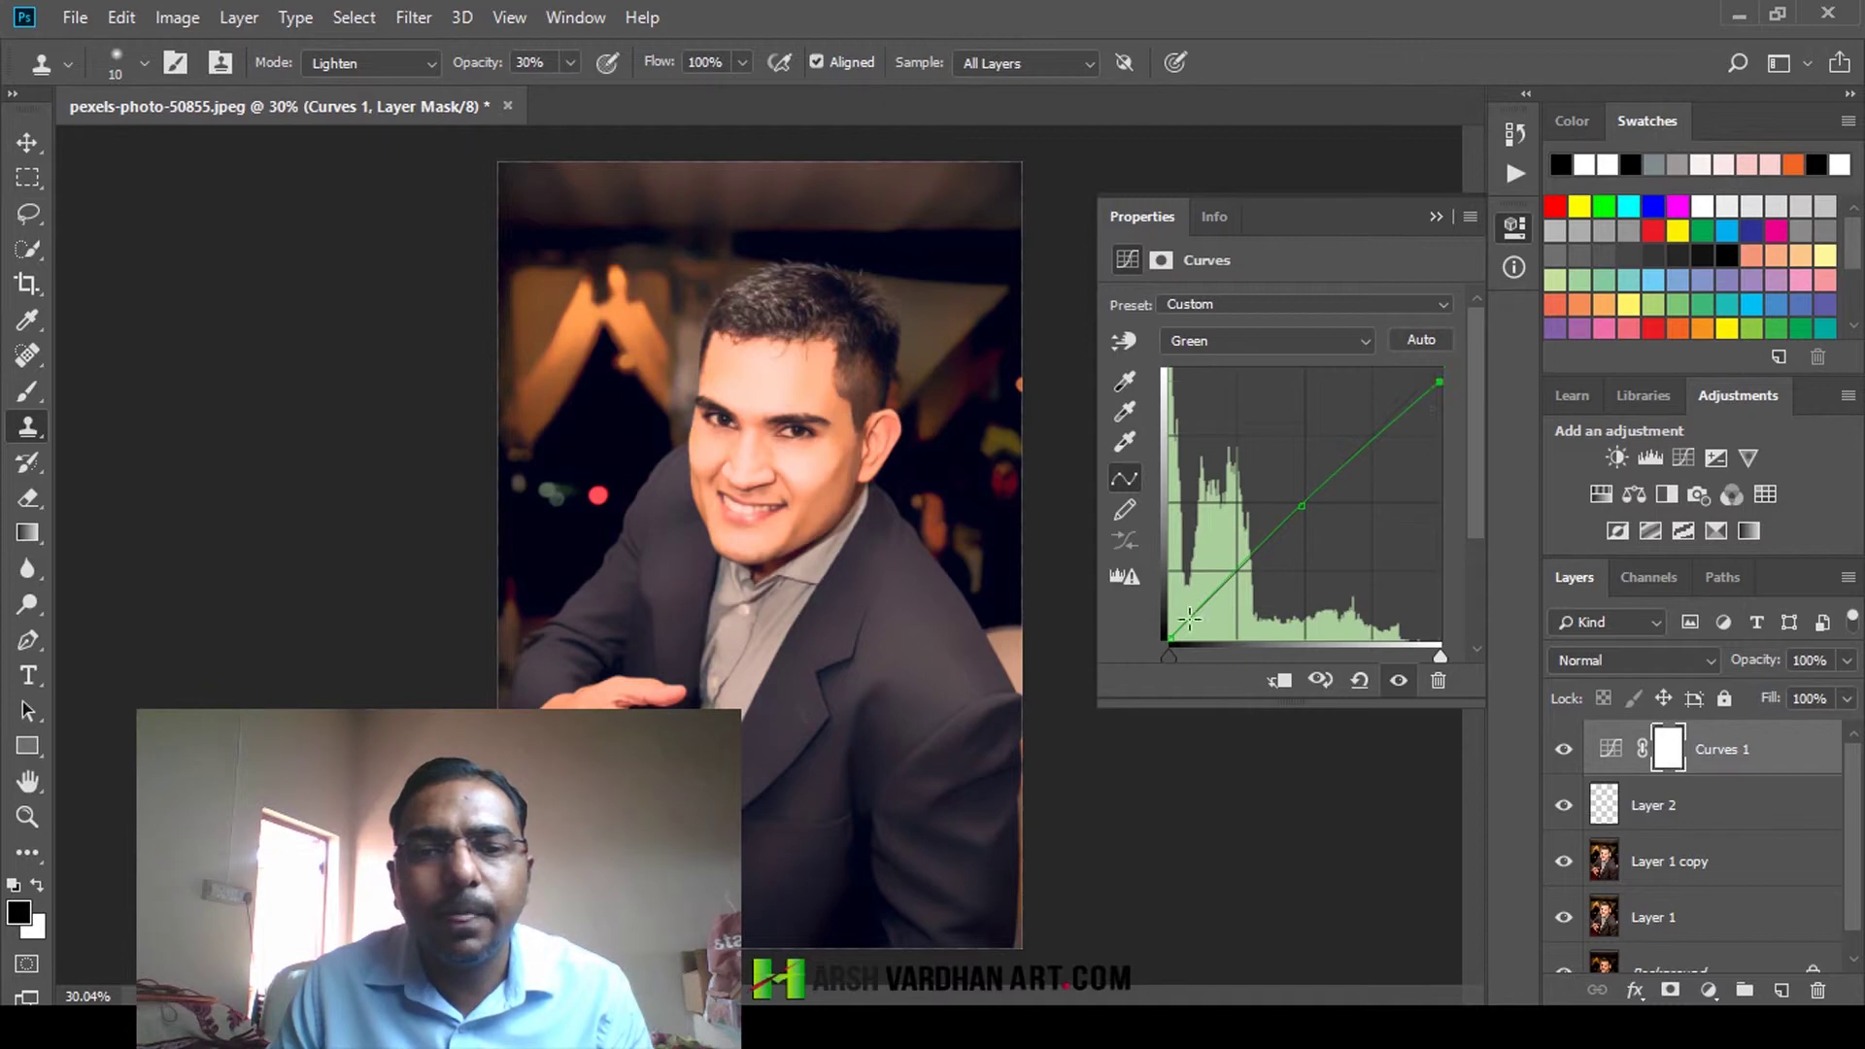
mouse_move(1169, 638)
left_mouse_down()
mouse_move(1168, 616)
mouse_move(1182, 647)
left_mouse_up()
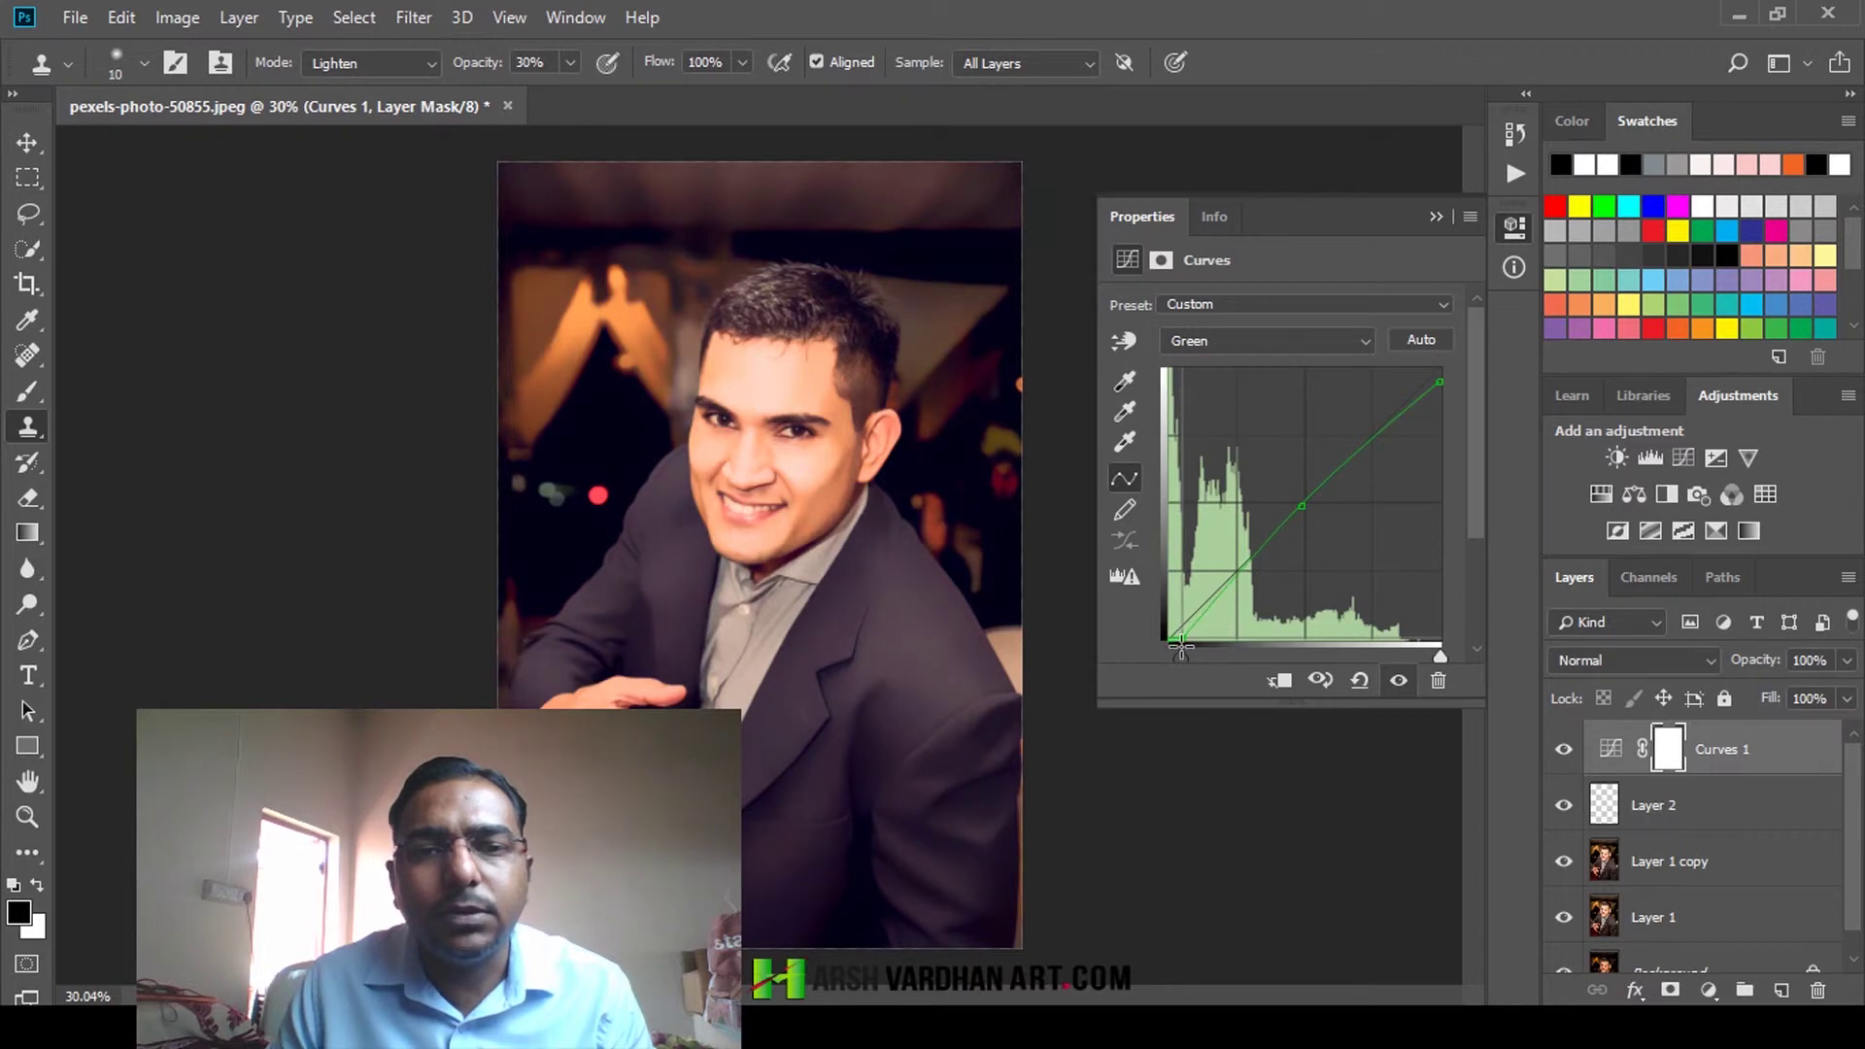
left_click_drag(1438, 373, 1432, 369)
Compare the portrait with the Curves 1 adjustment hidden and shown to judge the color toning
left_click(1563, 753)
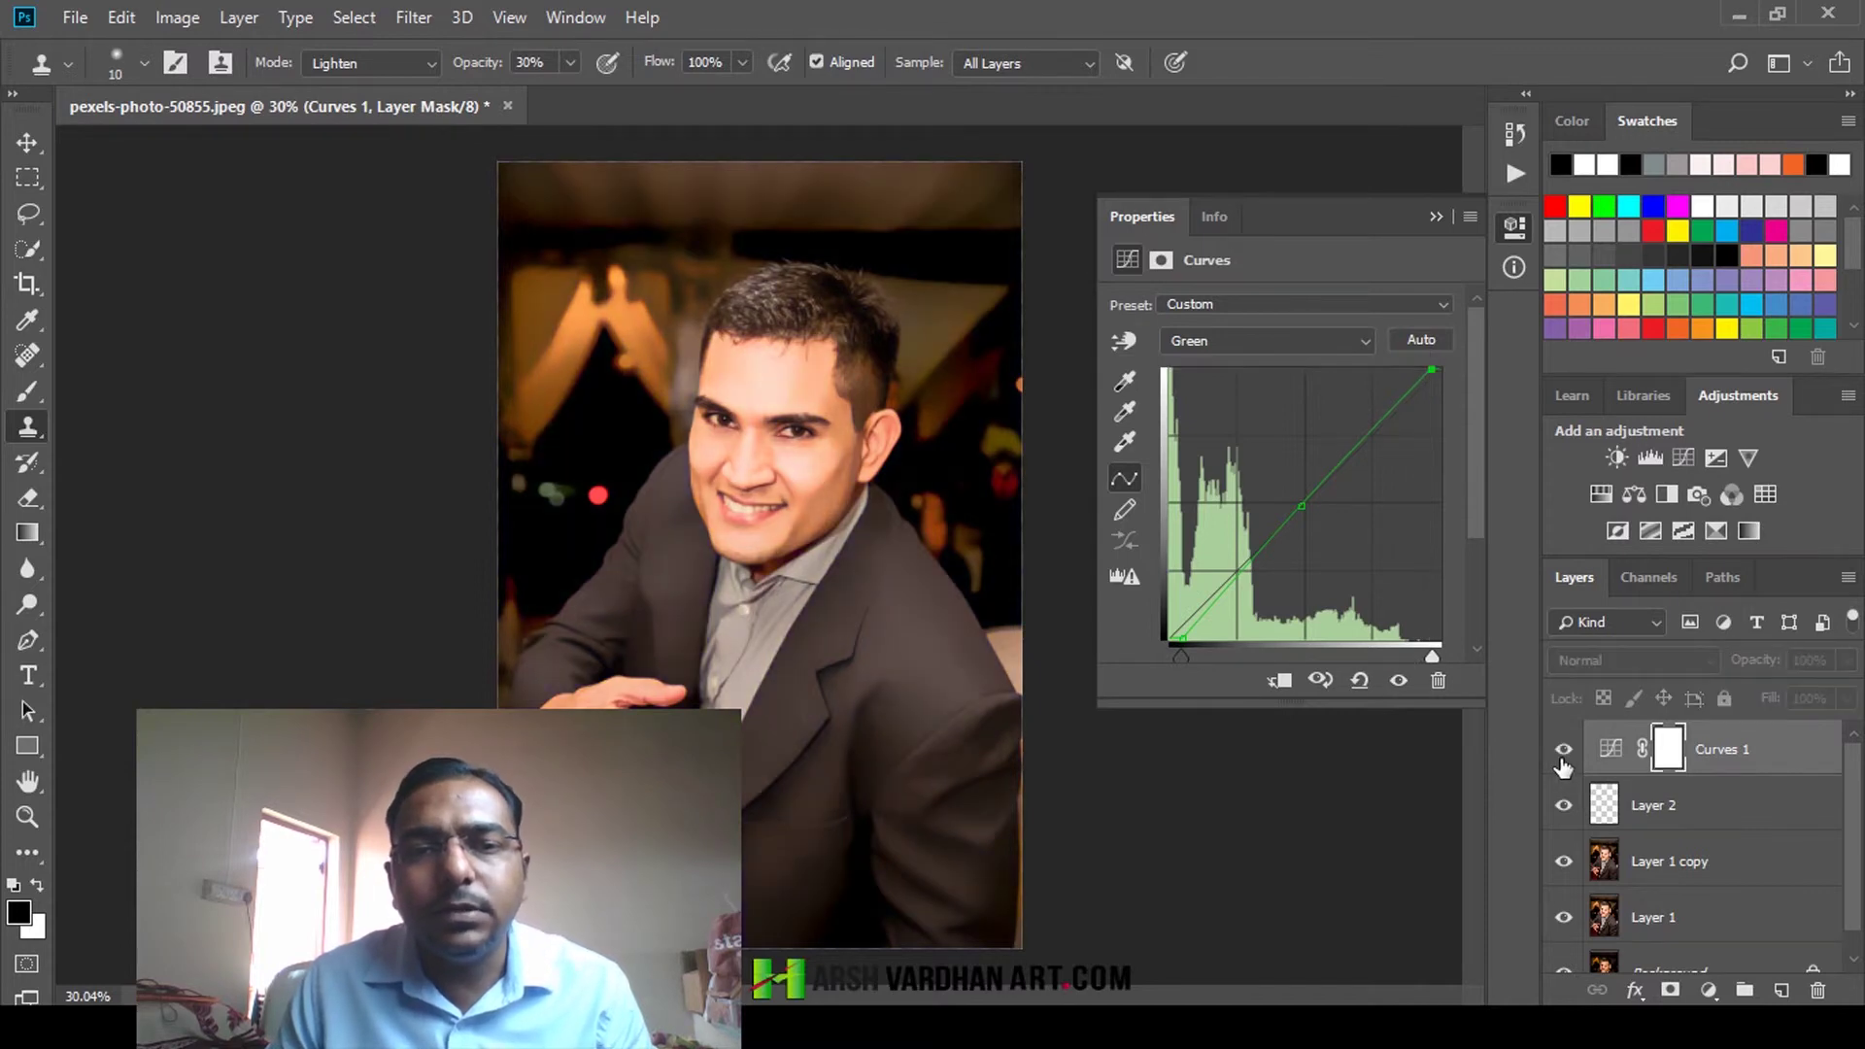
left_click(1563, 753)
left_click(1563, 753)
left_click(1563, 753)
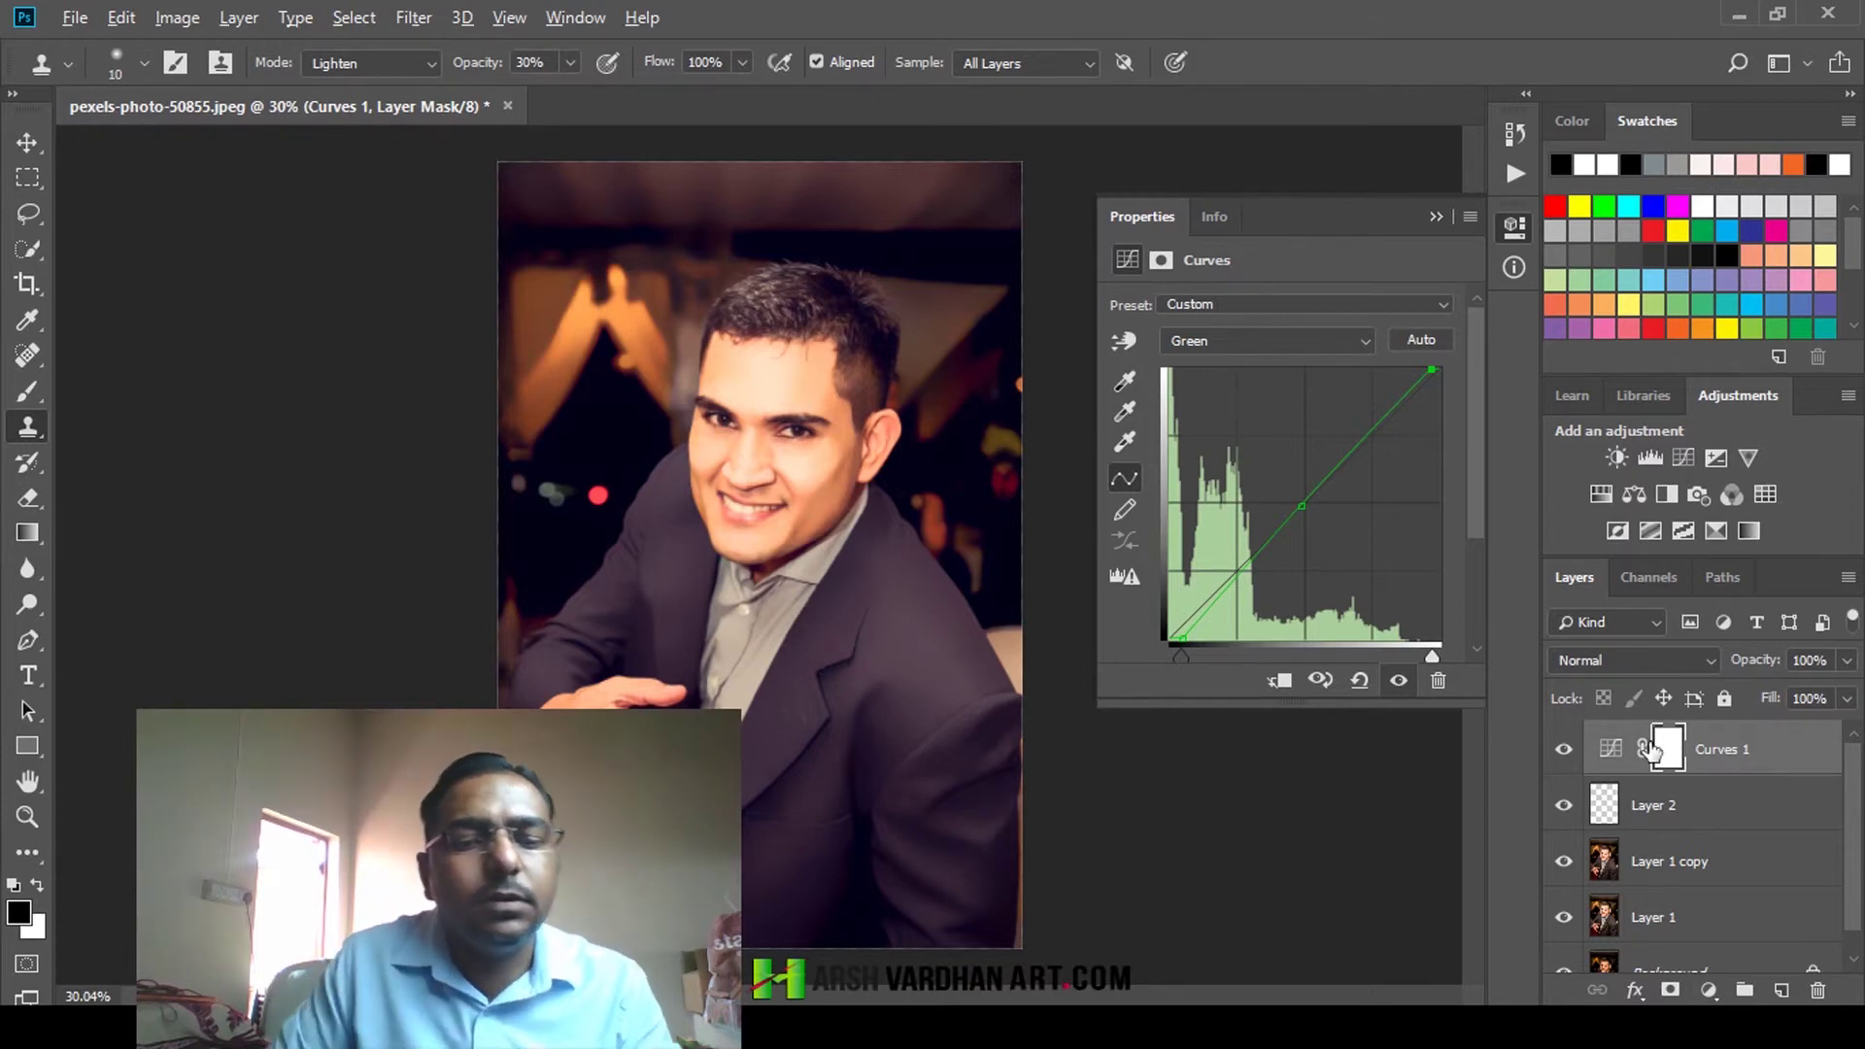
Stamp all visible layers into a new merged layer above Curves 1
key("ctrl+shift+alt+e")
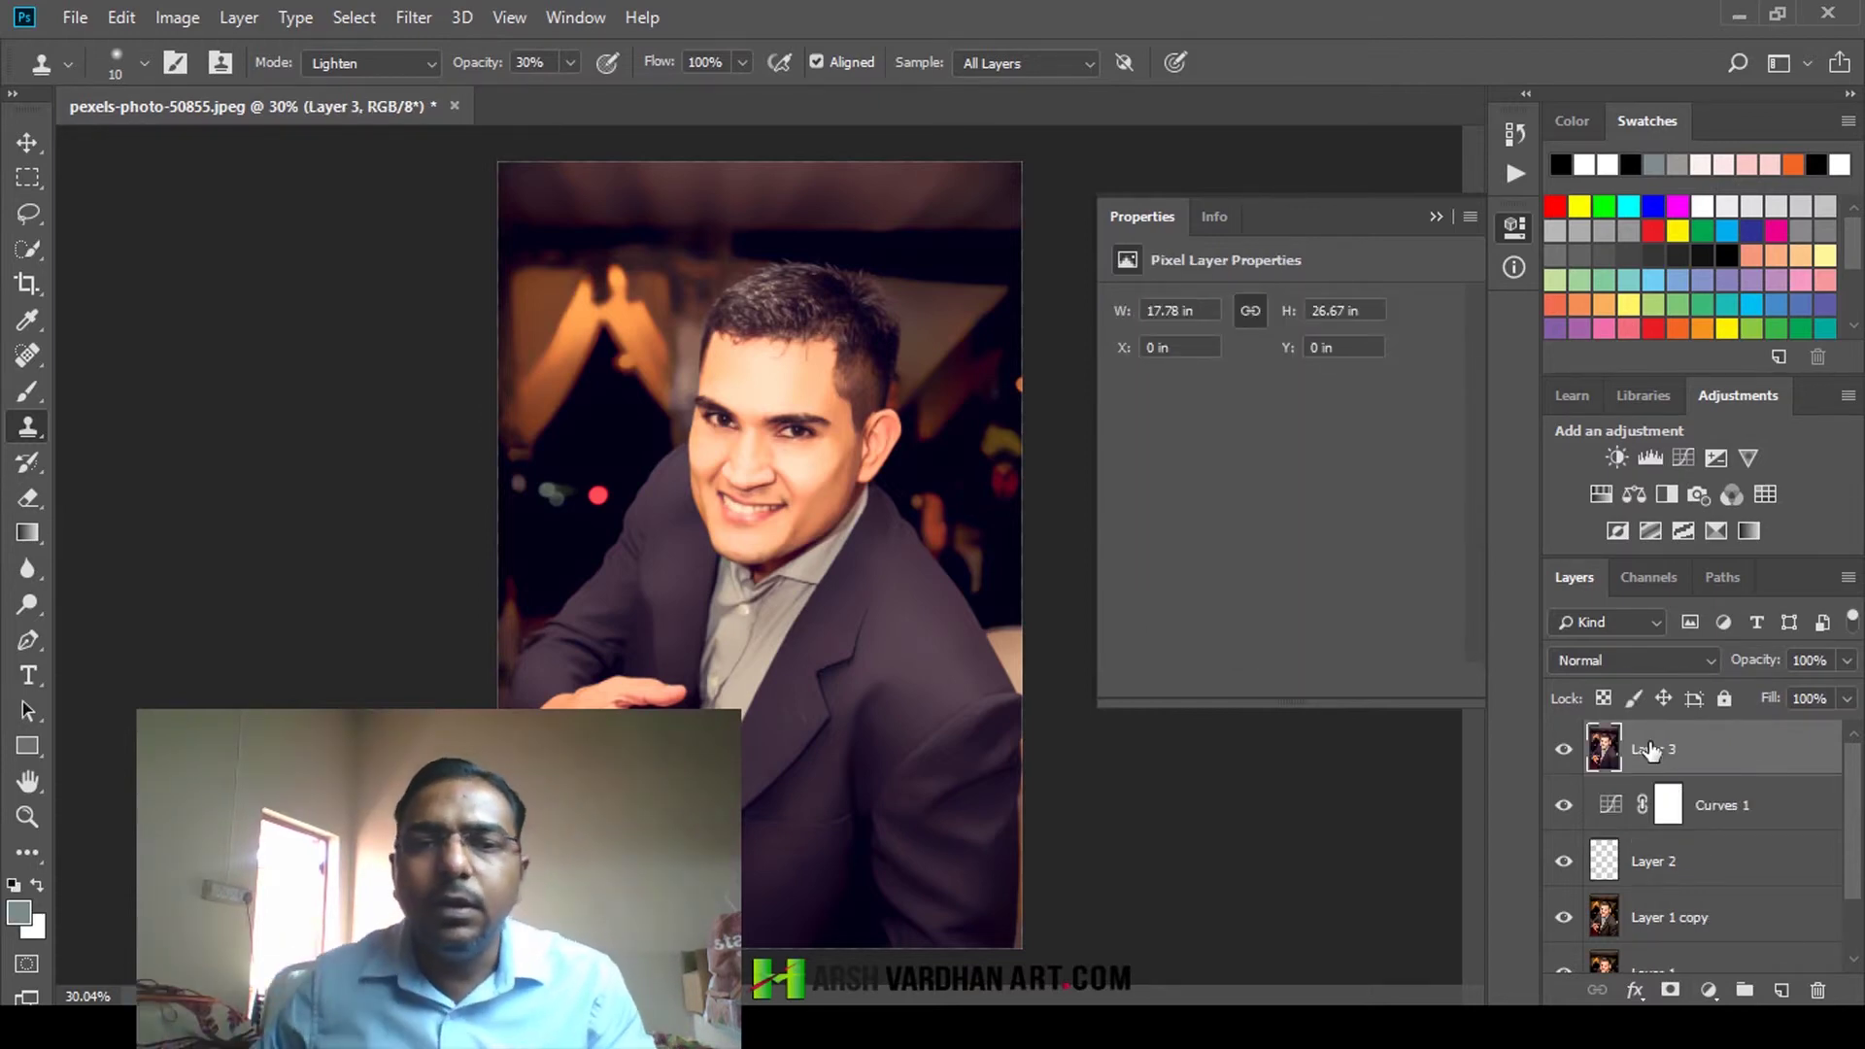
left_click(1515, 232)
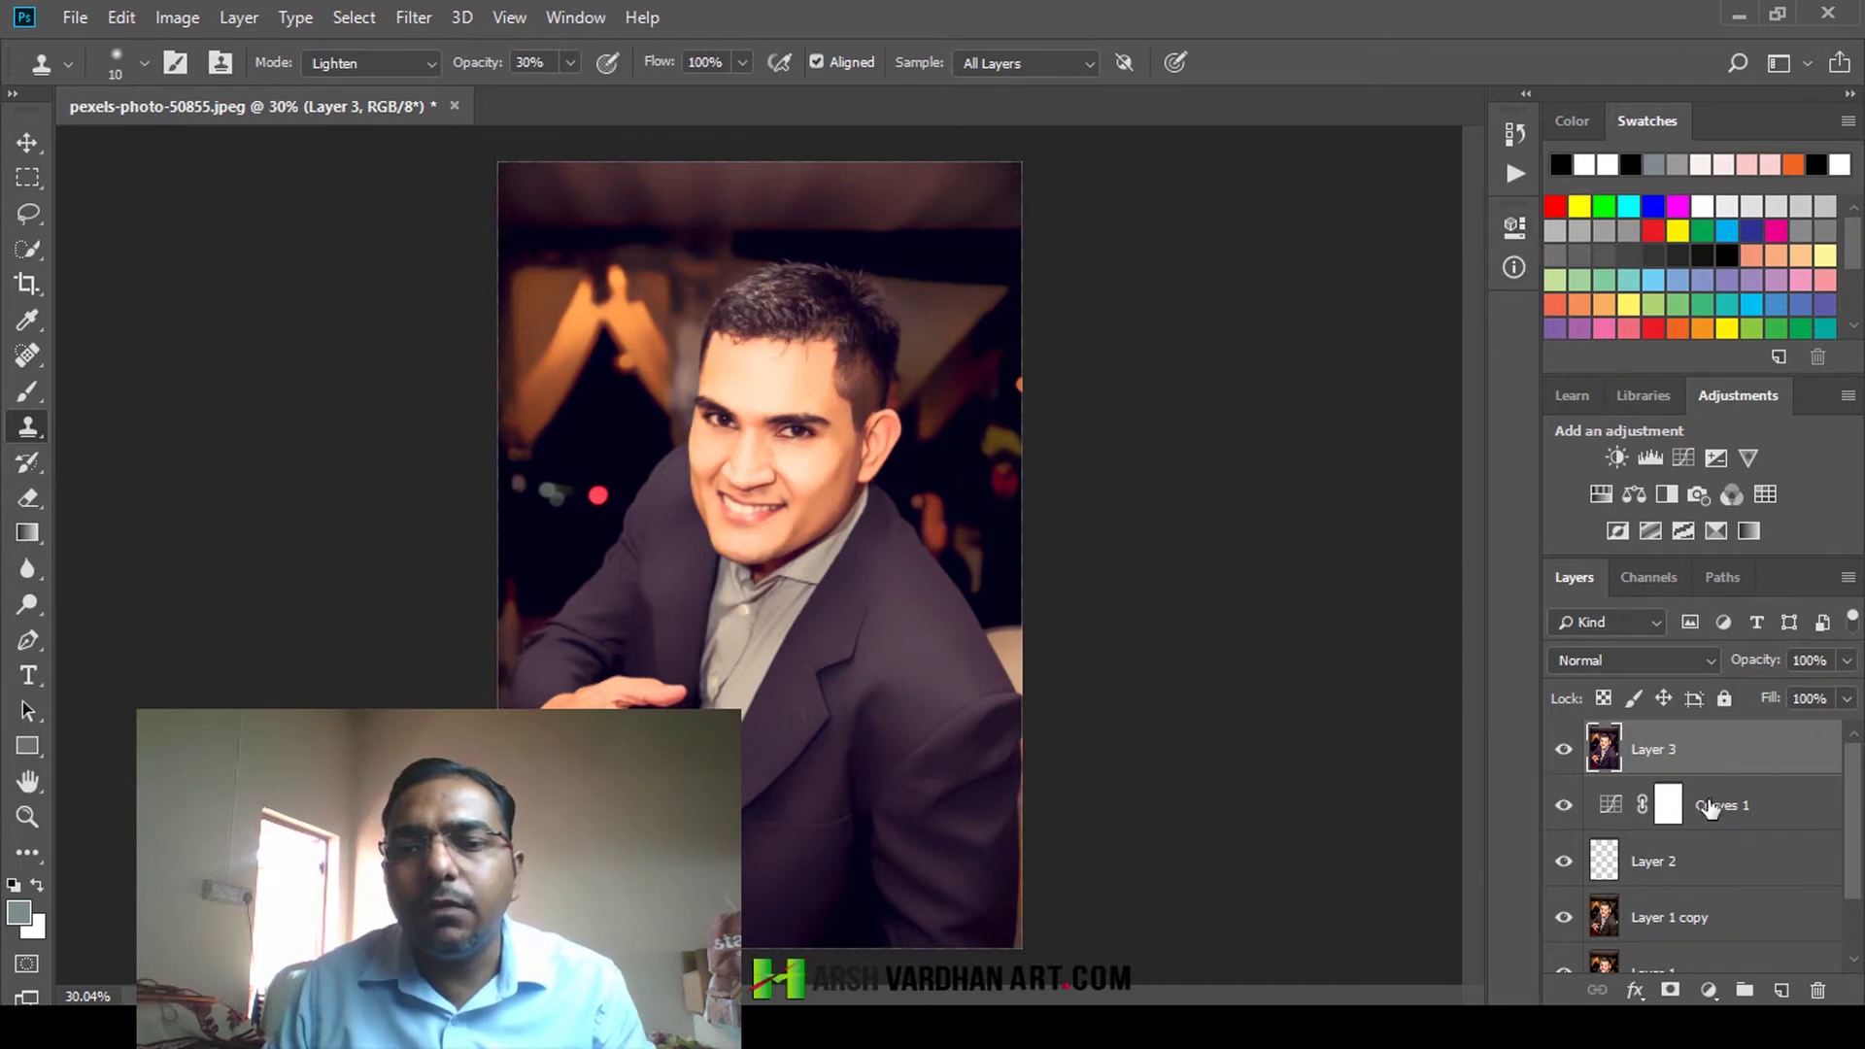
Group the layers from Curves 1 down to Layer 1 and delete the merged Layer 3 above the group
scroll(1727, 777, "down", 1)
left_click(1729, 773)
scroll(1763, 889, "down", 1)
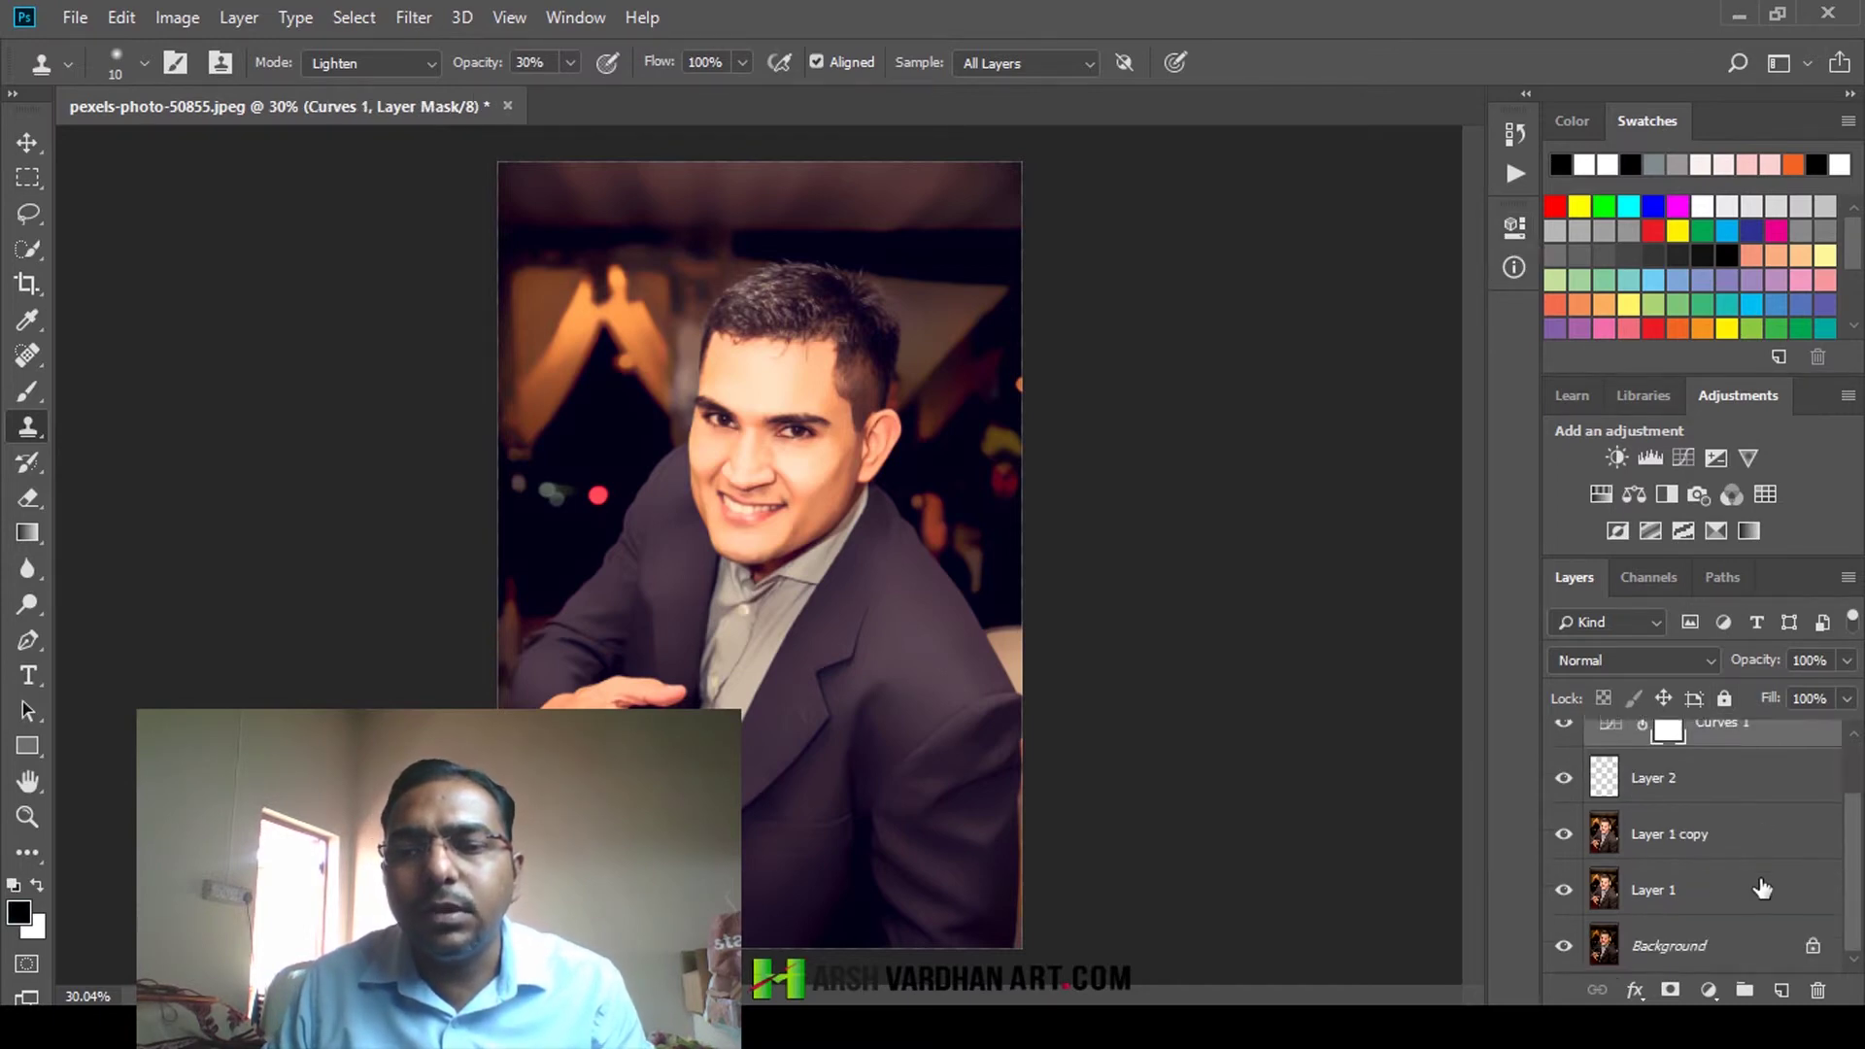
left_click(1686, 910, "shift")
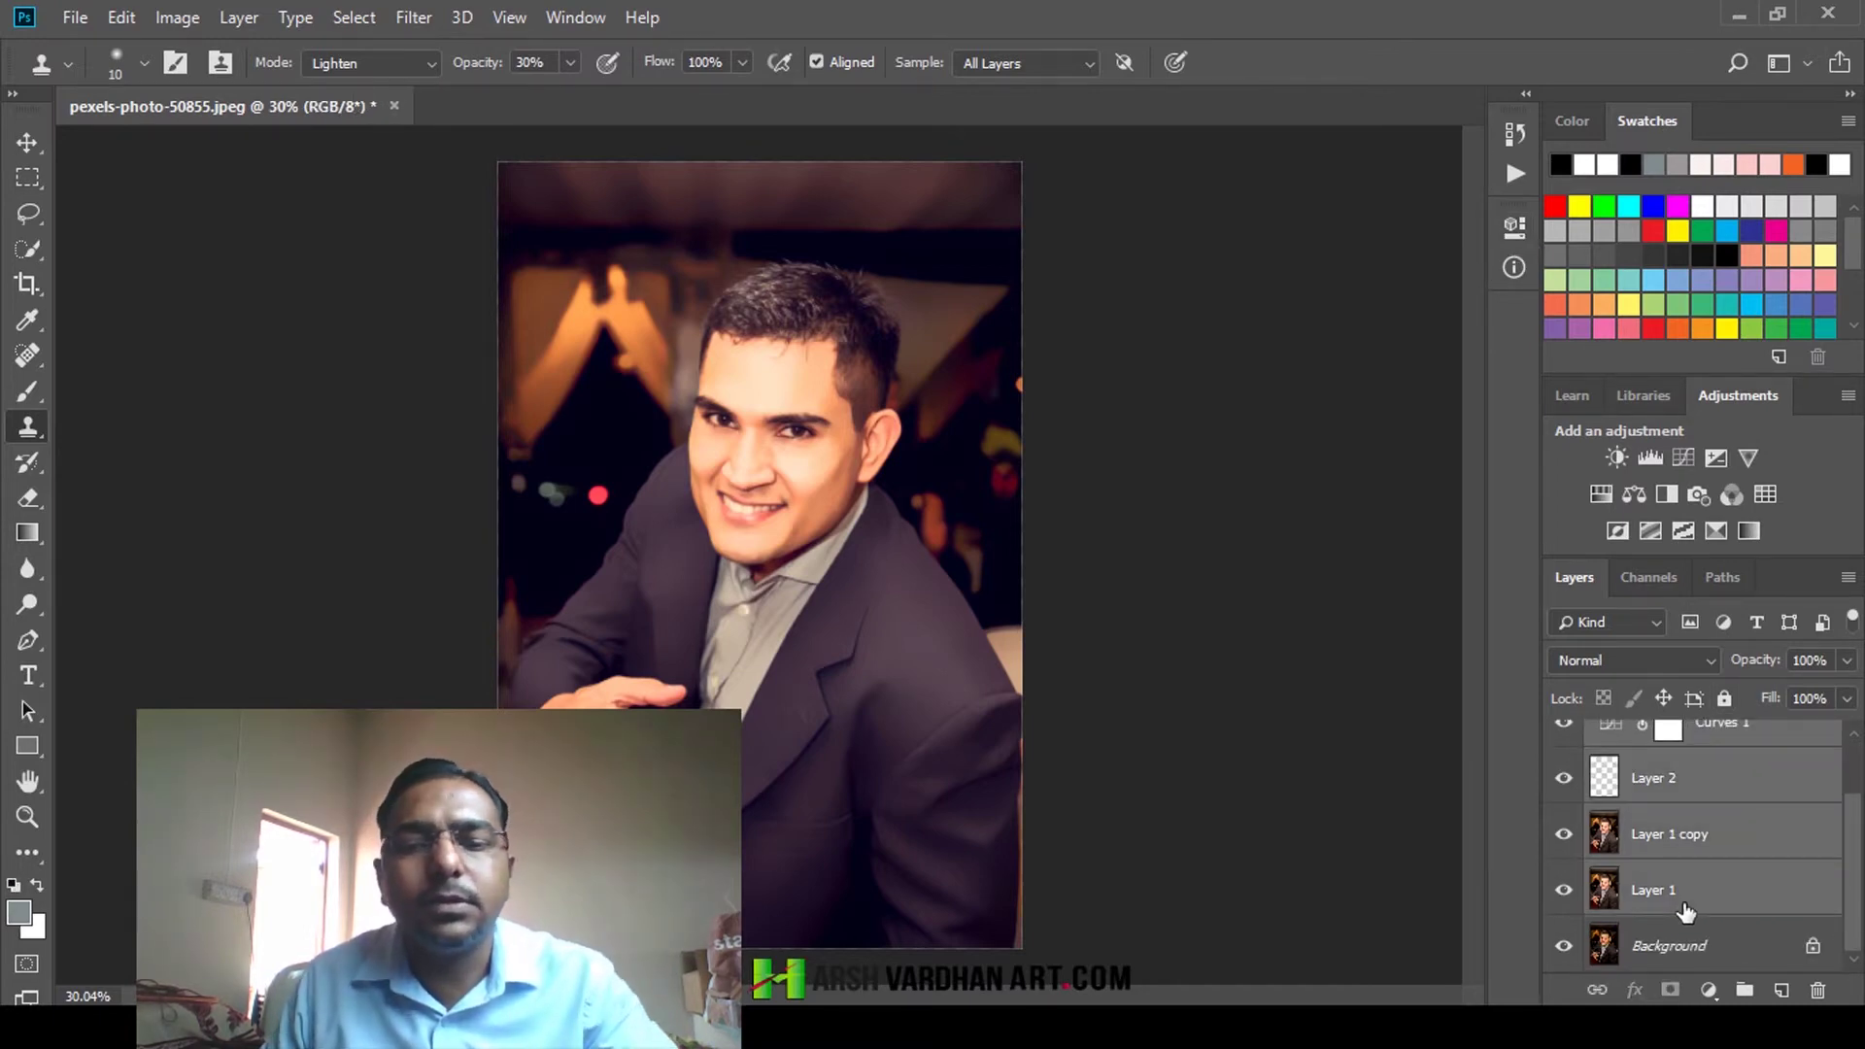
key("ctrl+g")
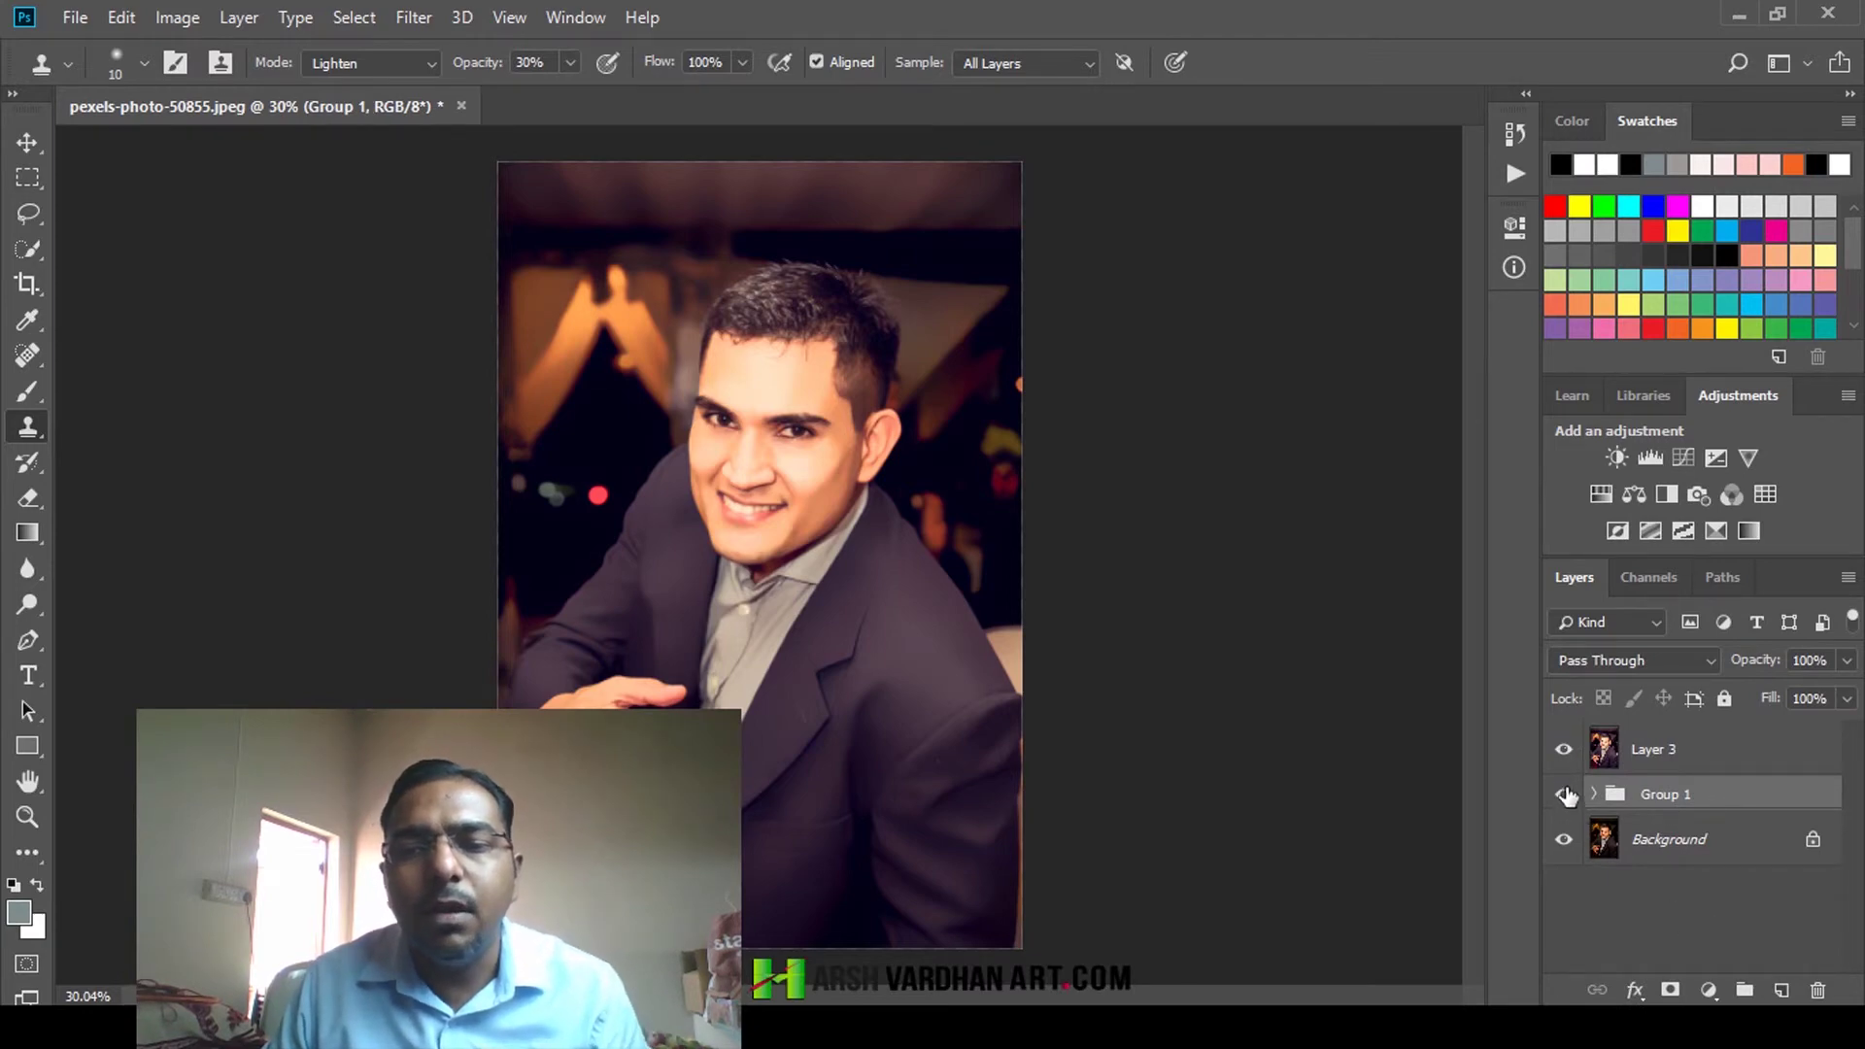
left_click(1618, 758)
key("Delete")
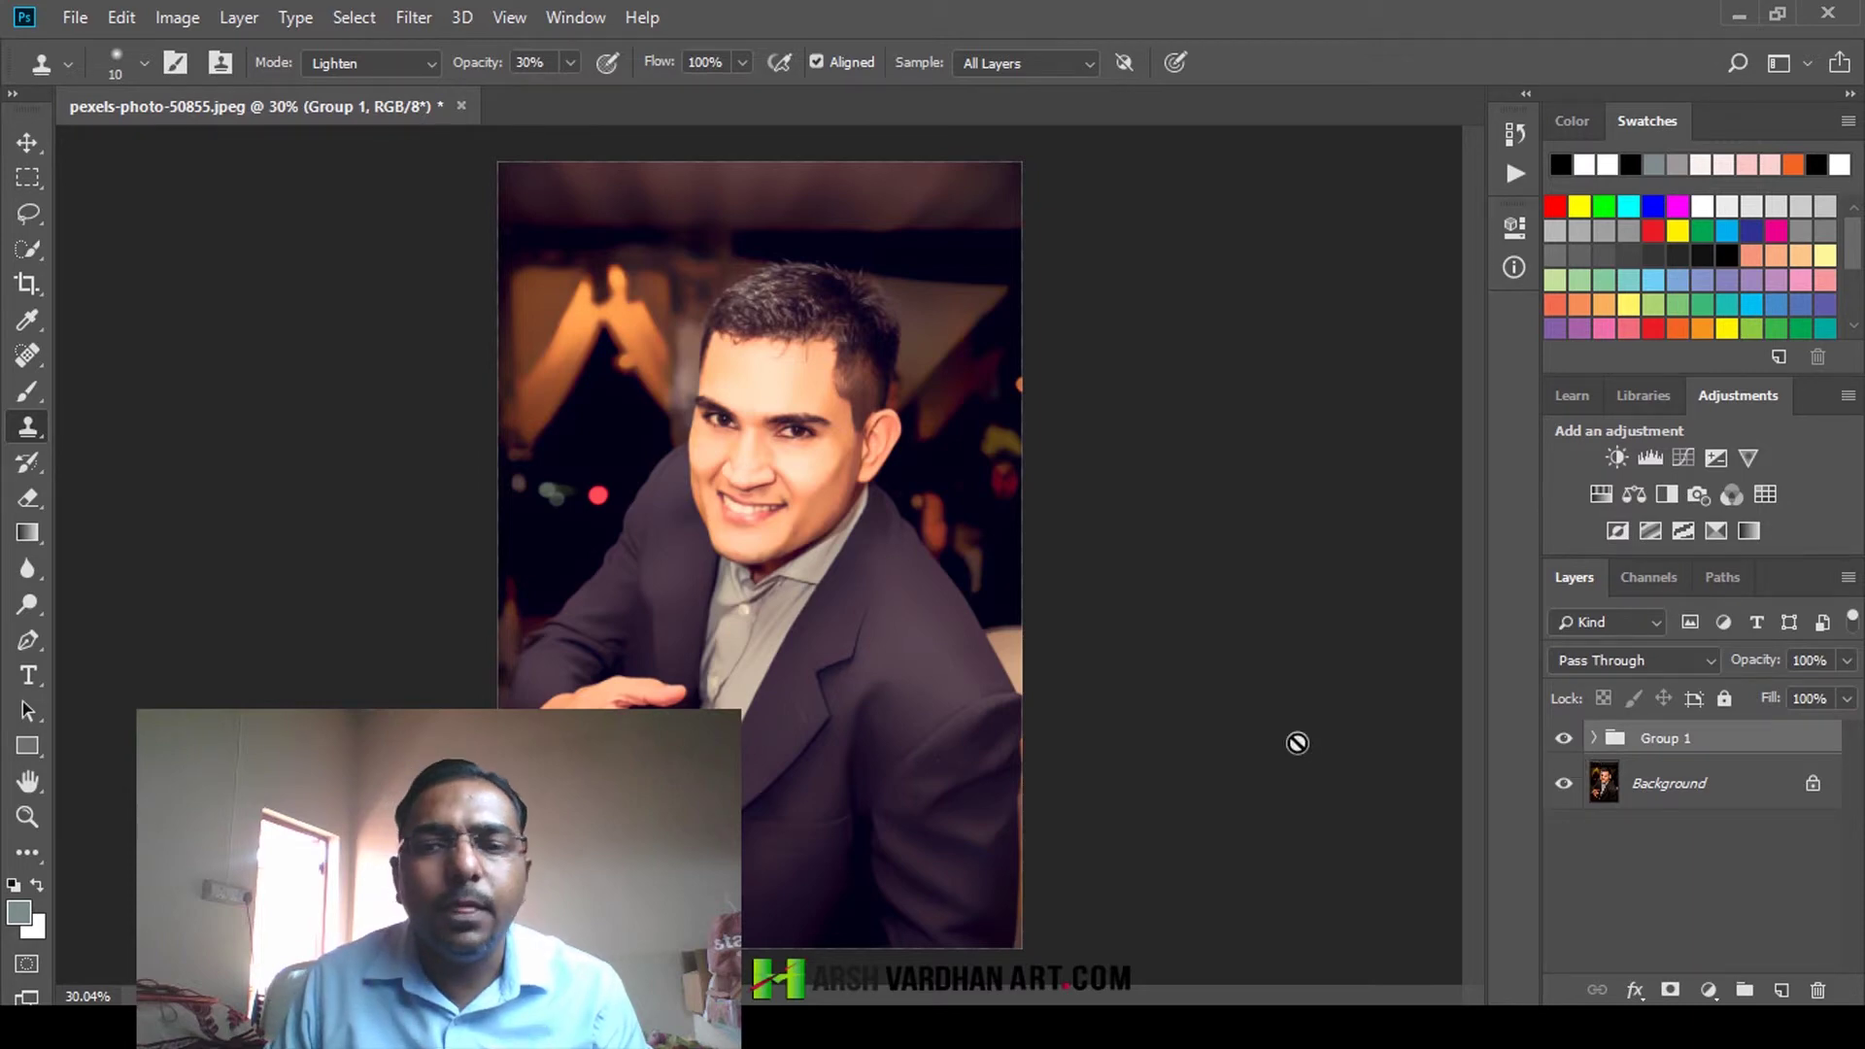
View the portrait in full screen and compare it with Group 1 hidden and shown to judge the whole edit
key("f")
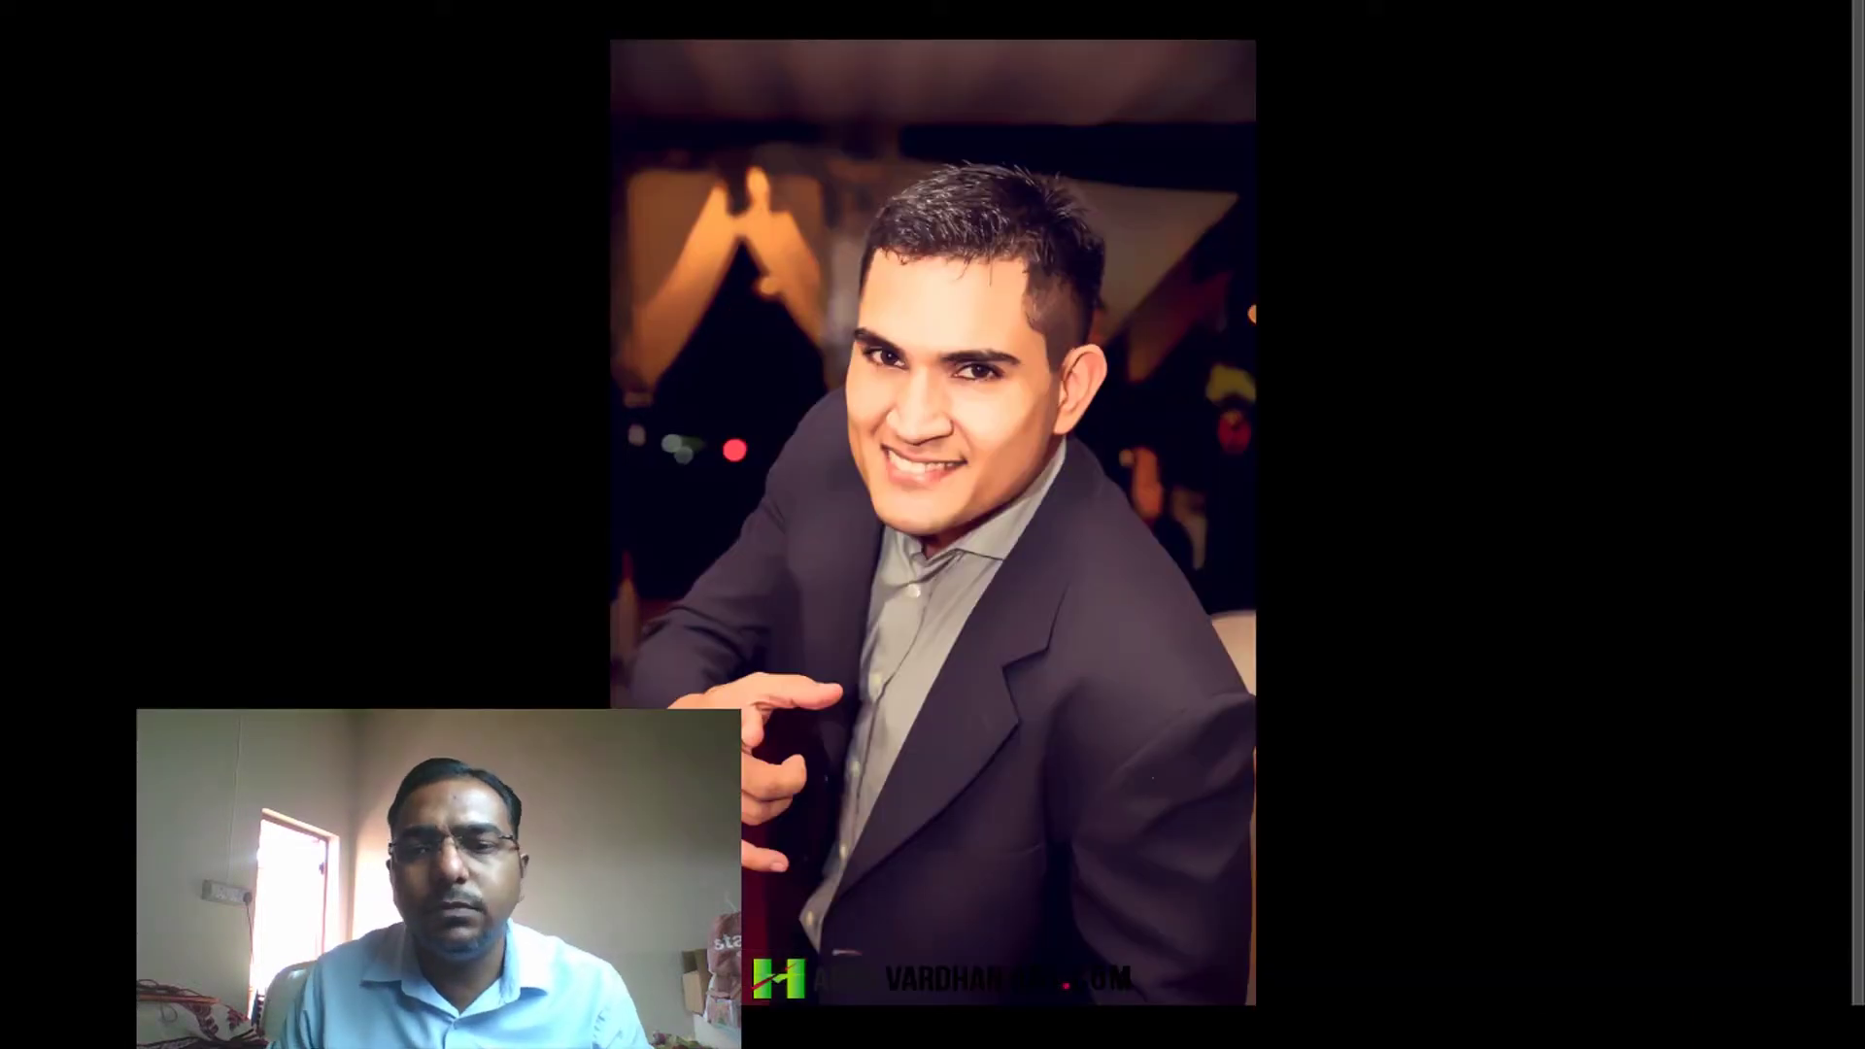
mouse_move(1857, 778)
left_click(1565, 770)
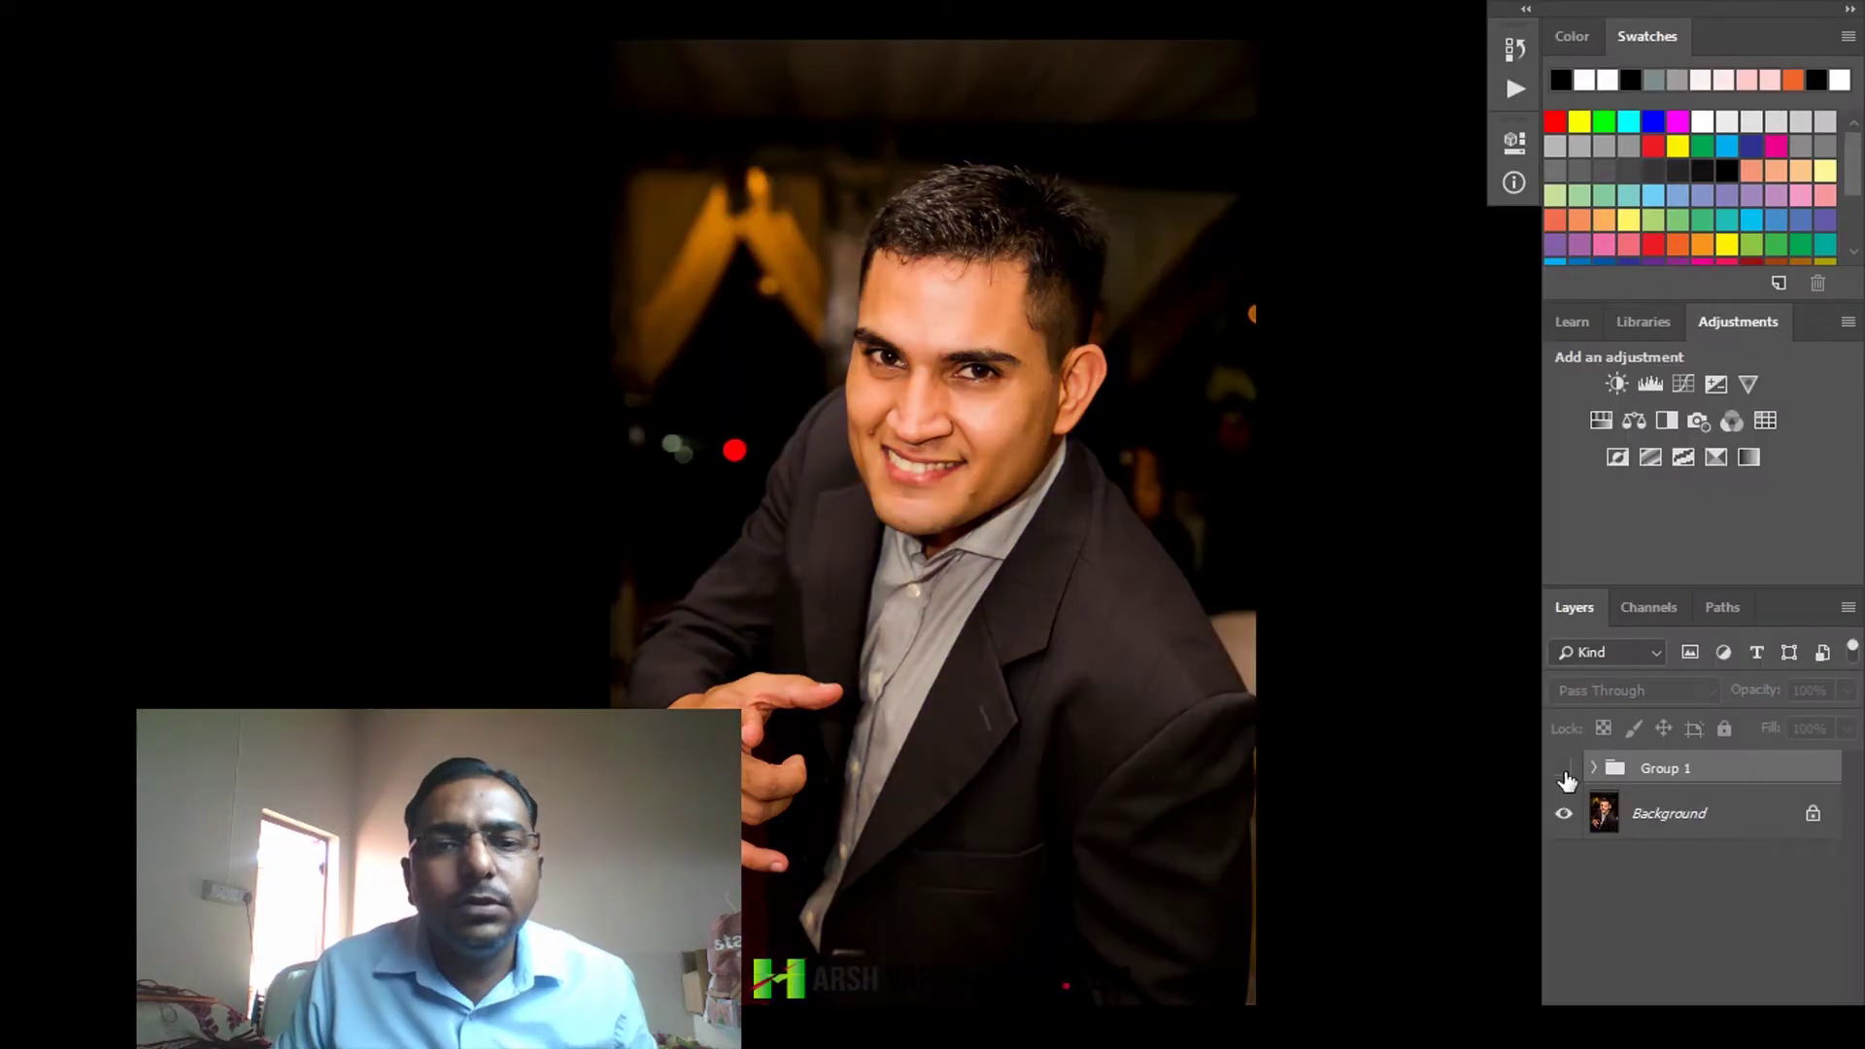
left_click(1564, 770)
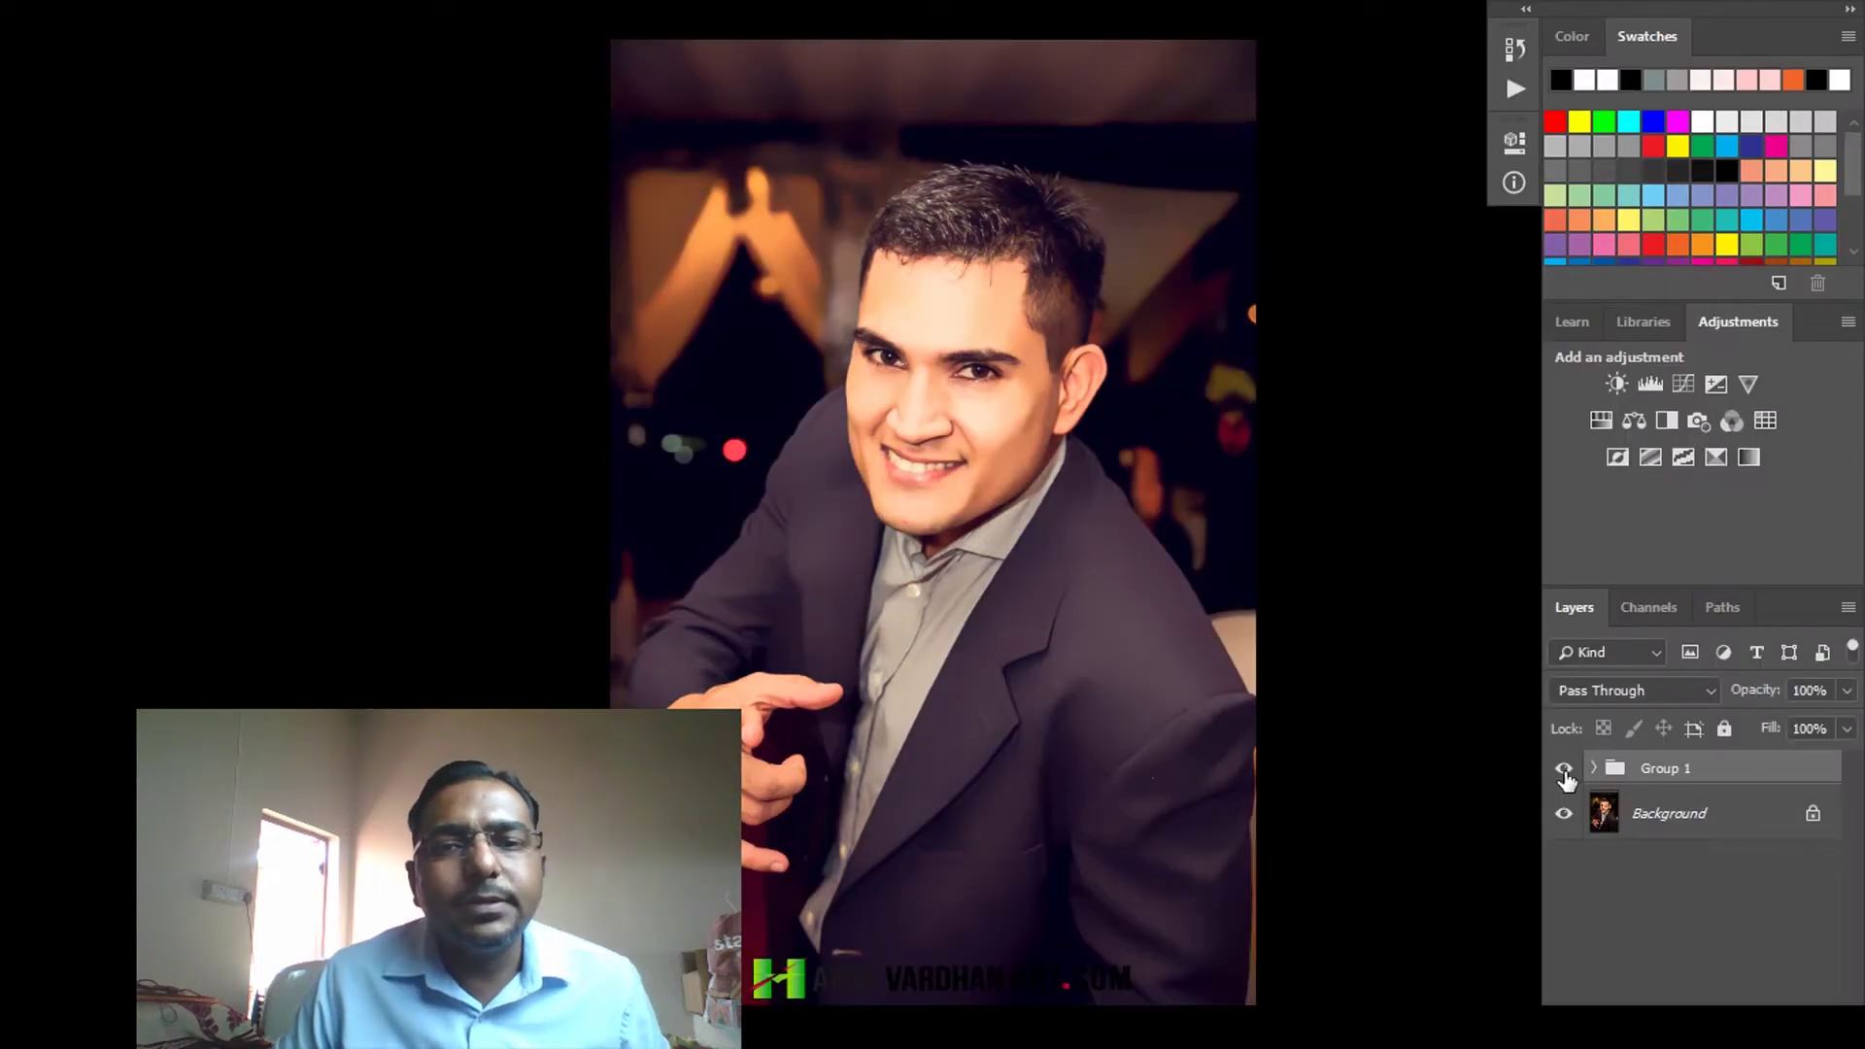
left_click(1567, 771)
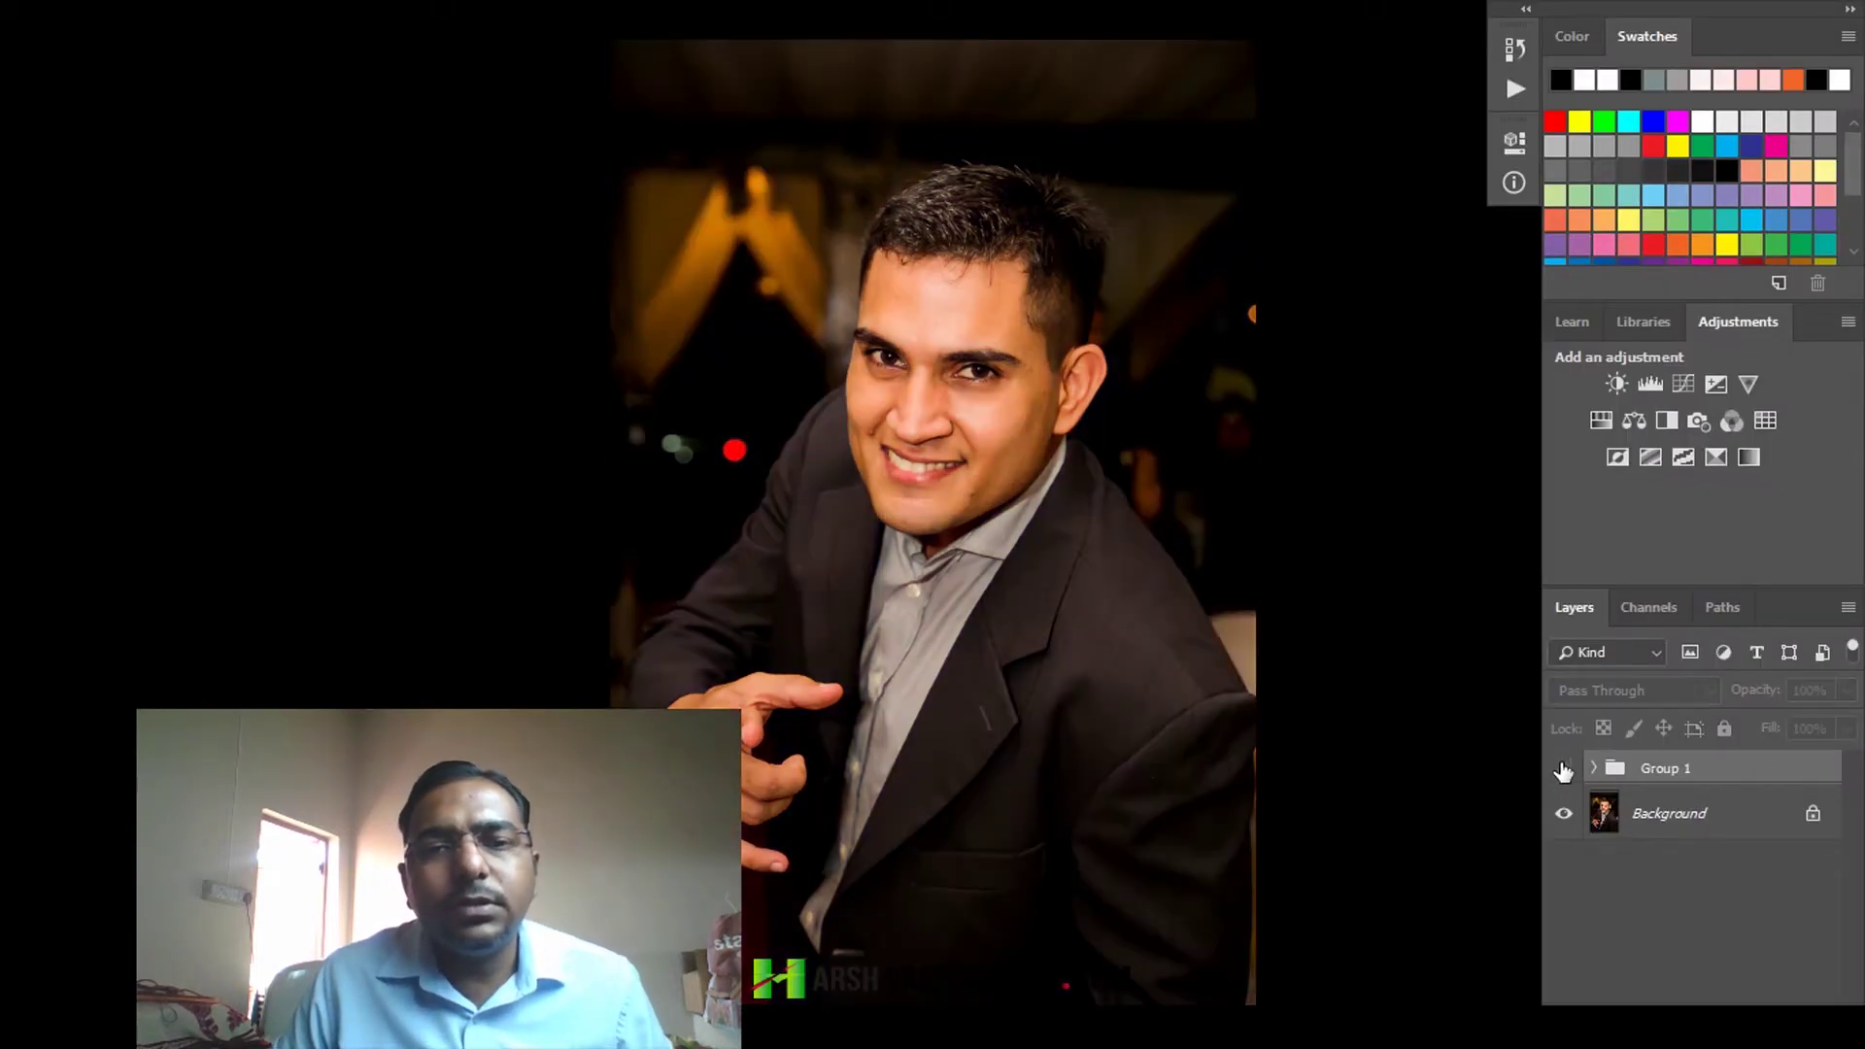
left_click(1567, 771)
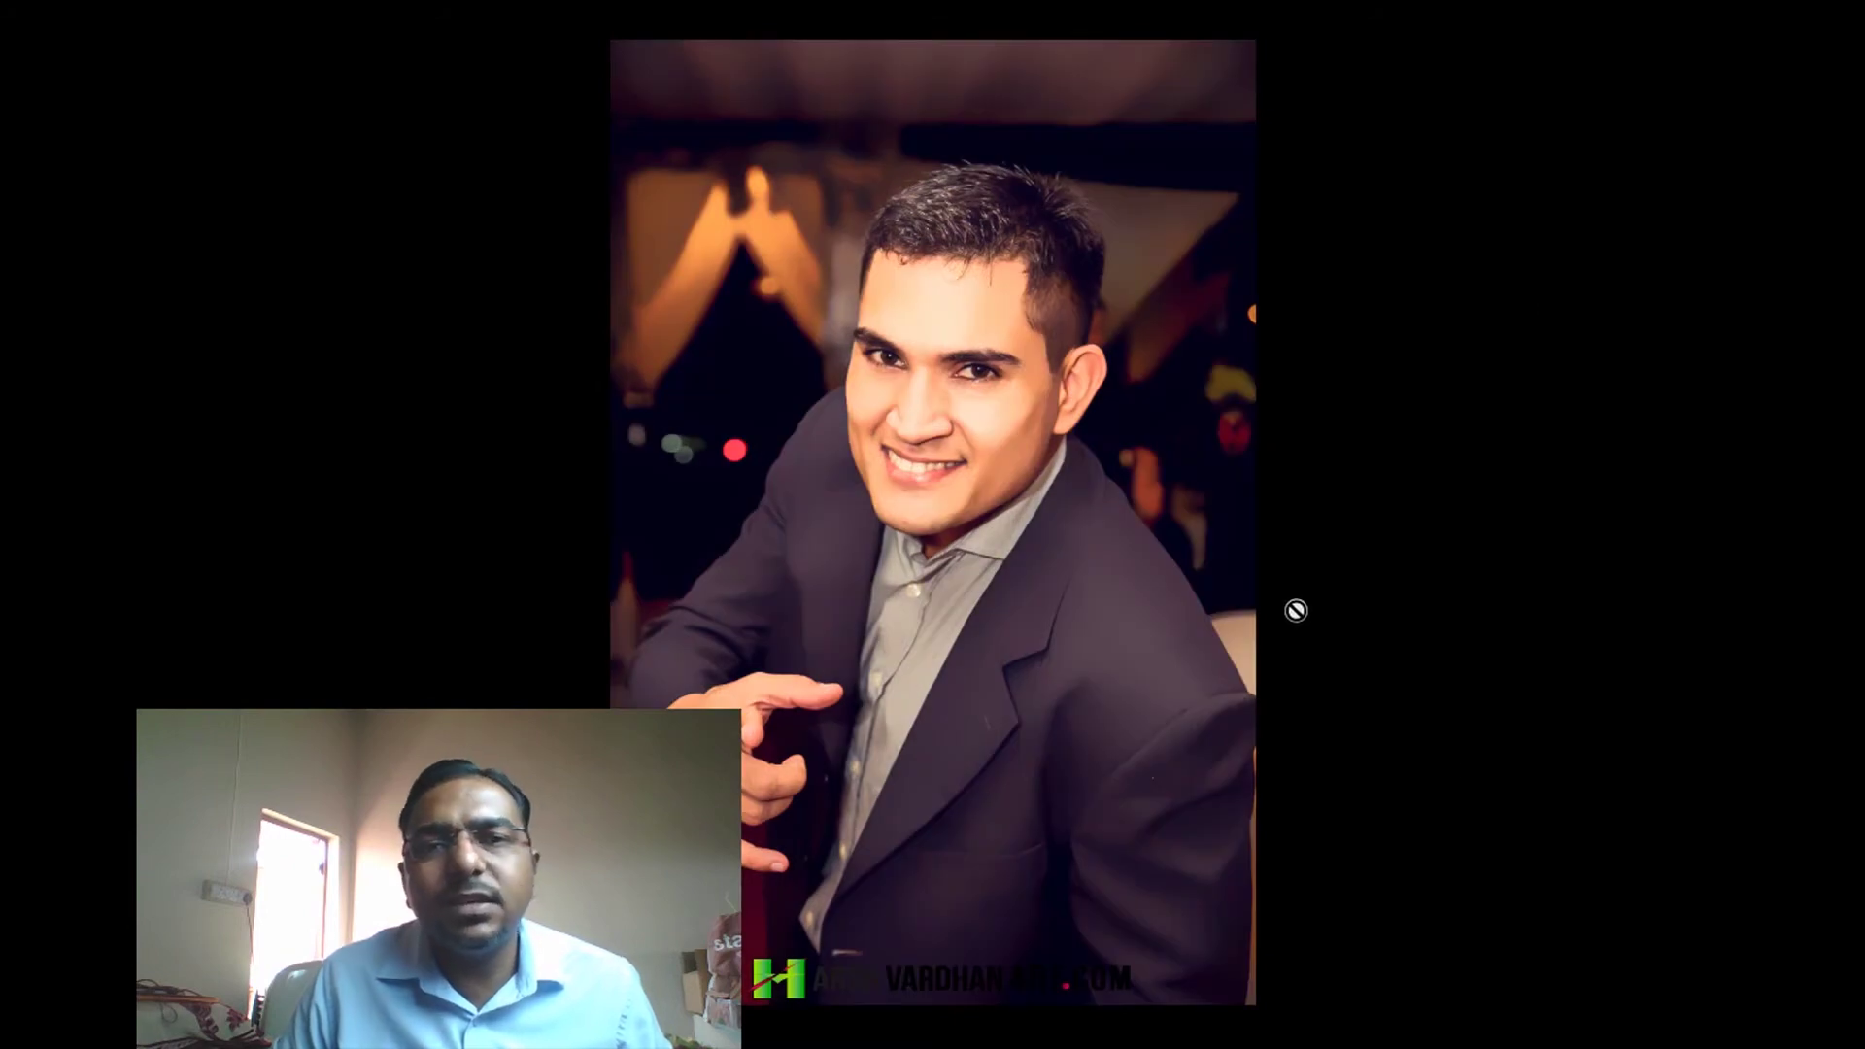